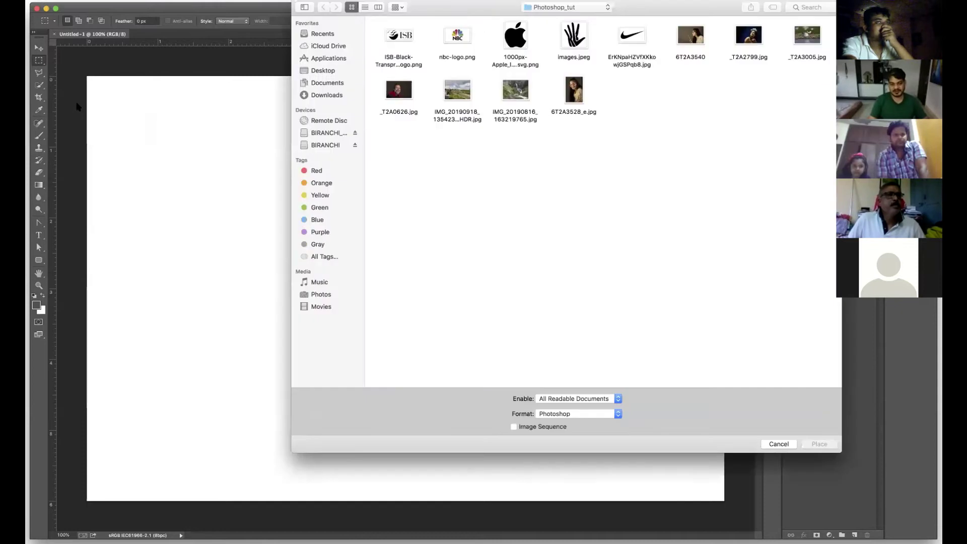
Place the Nike swoosh JPG into the document, scale it to about 66%, and move it slightly up on the canvas.
click(637, 37)
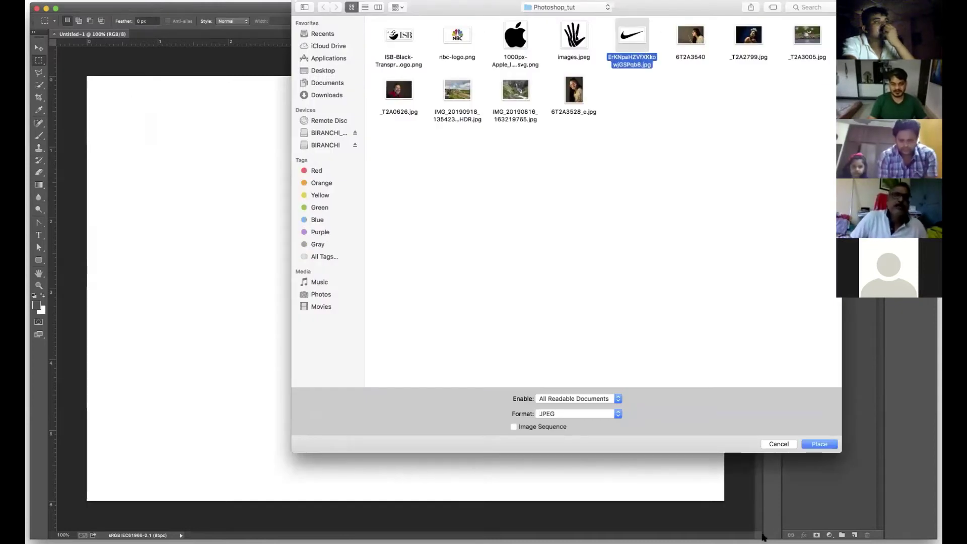
click(826, 443)
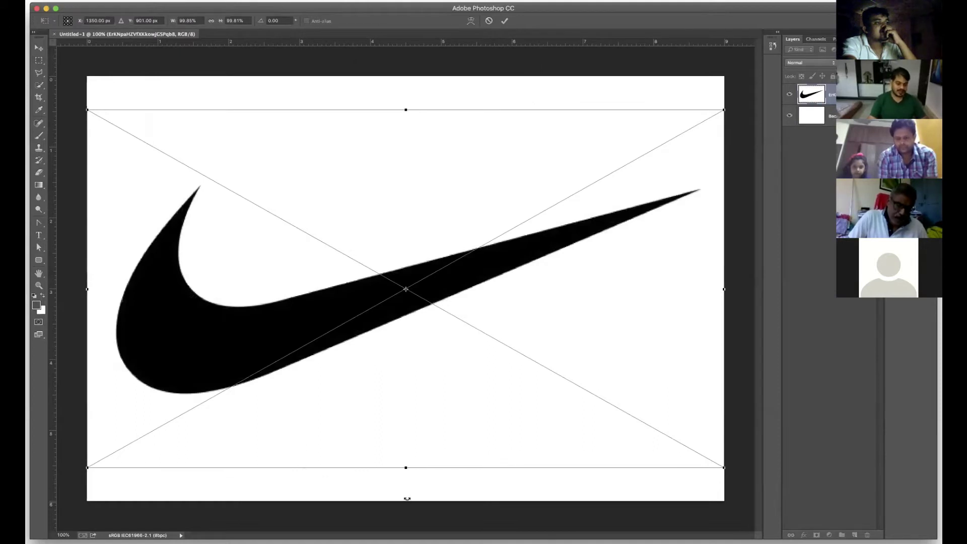
drag(721, 467, 629, 415)
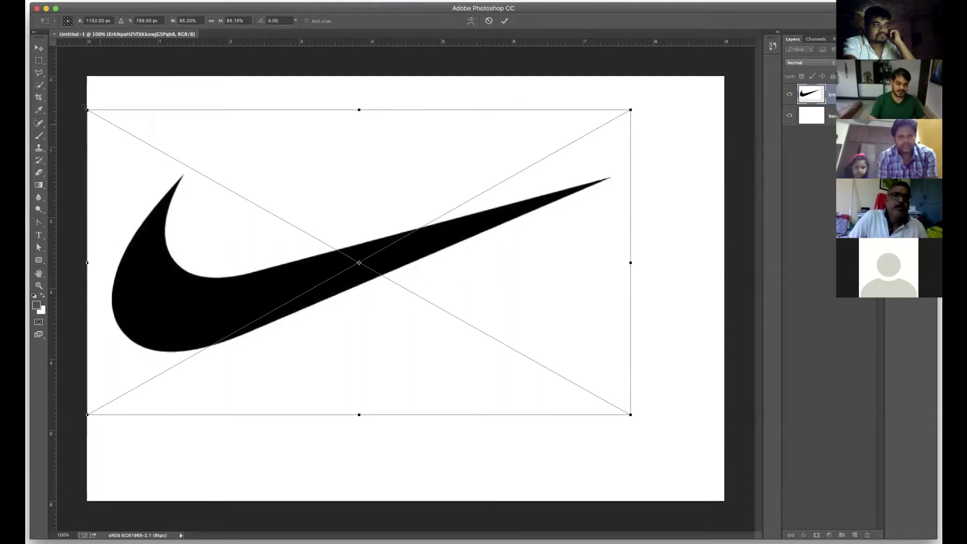
drag(169, 154, 205, 175)
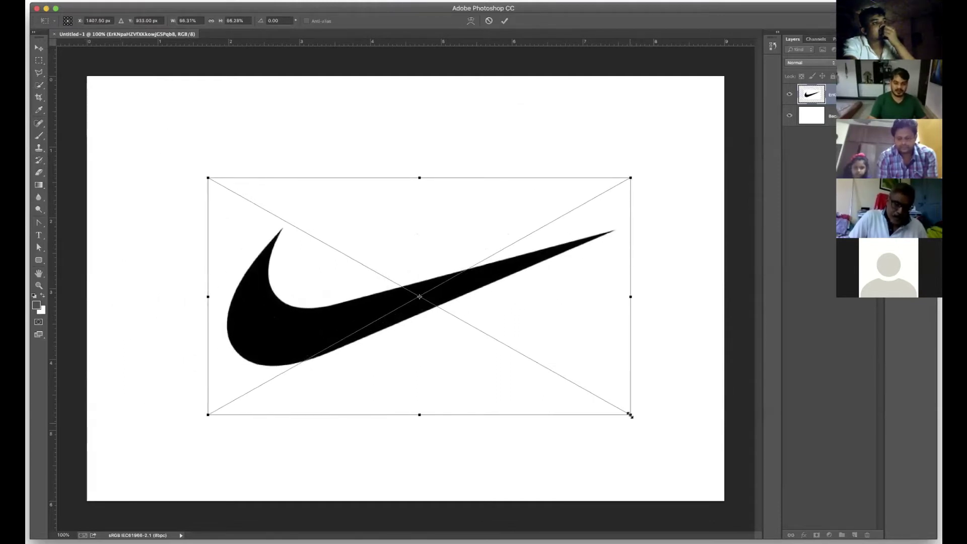
key(Return)
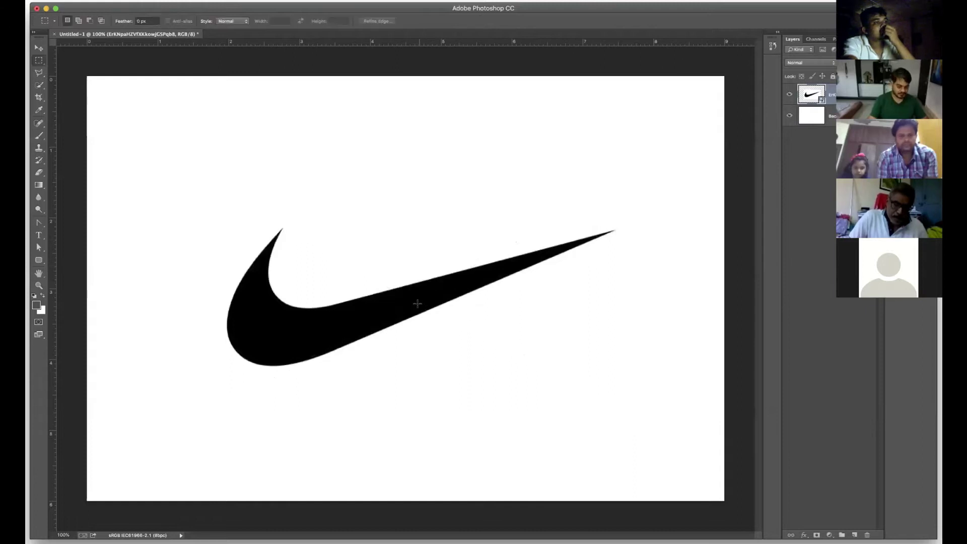
drag(418, 307, 413, 295)
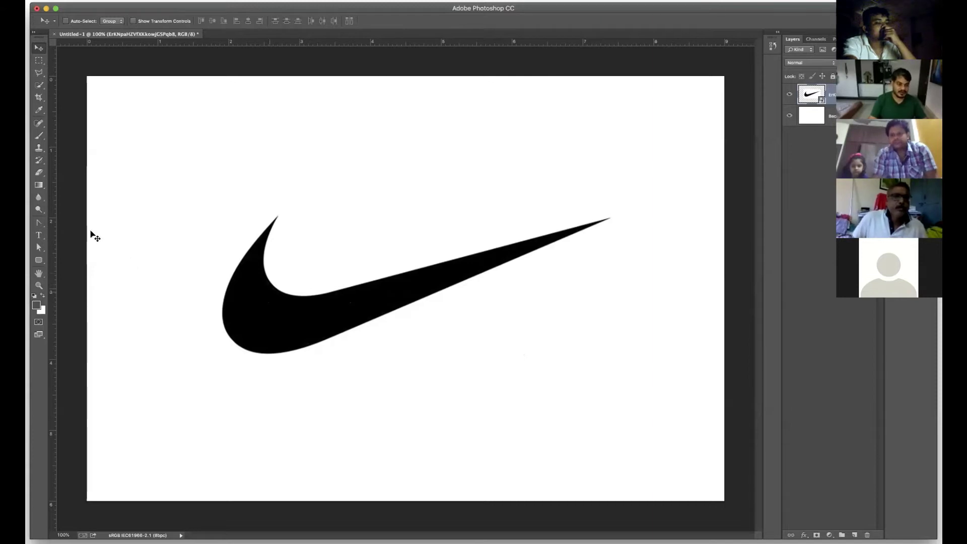
Fade the logo layer to light grey and trace the swoosh with a closed three-point Pen path through both tips and the lower-left curve.
drag(52, 222, 77, 226)
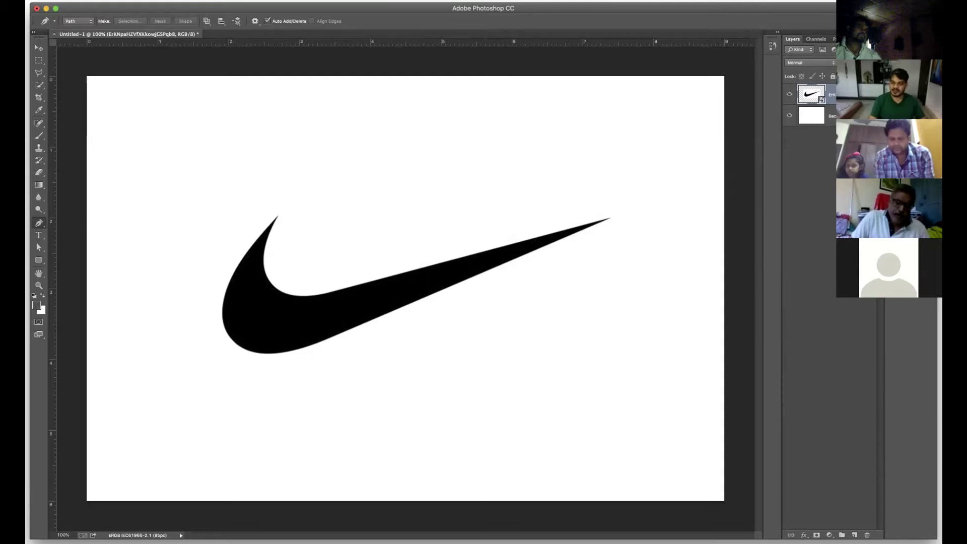
drag(820, 66, 816, 67)
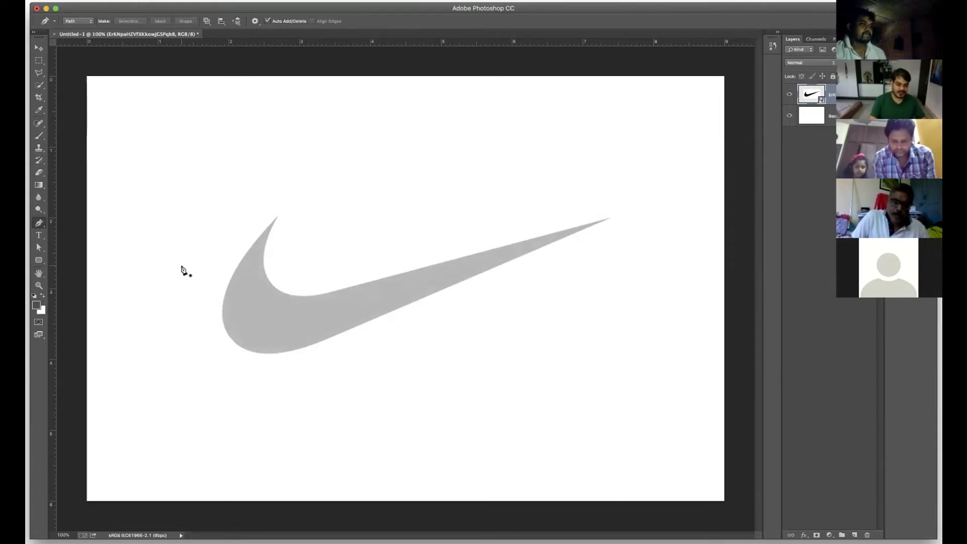
click(278, 218)
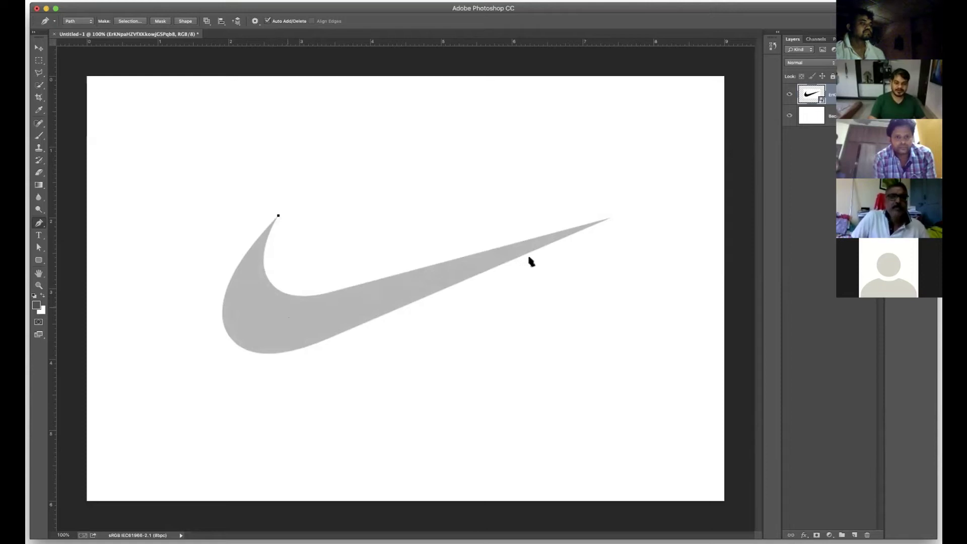
click(609, 220)
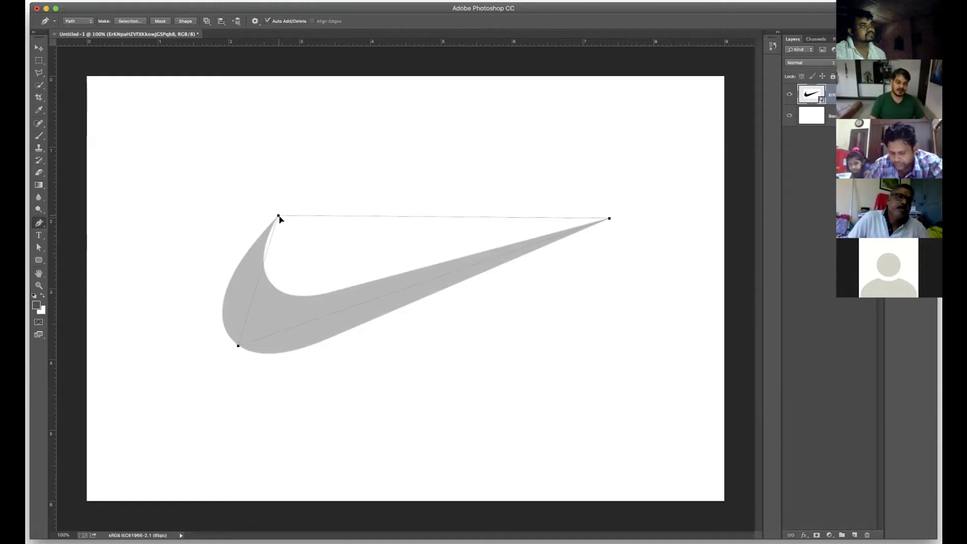
Pull direction handles from the two tip anchors and adjust them so the path follows the swoosh's upper inner edge.
drag(278, 216, 297, 216)
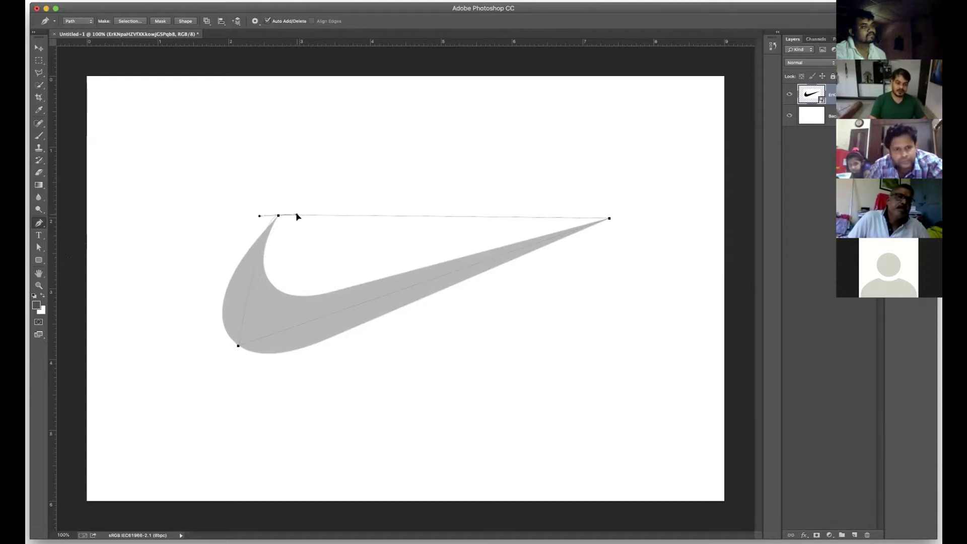
drag(289, 229, 211, 364)
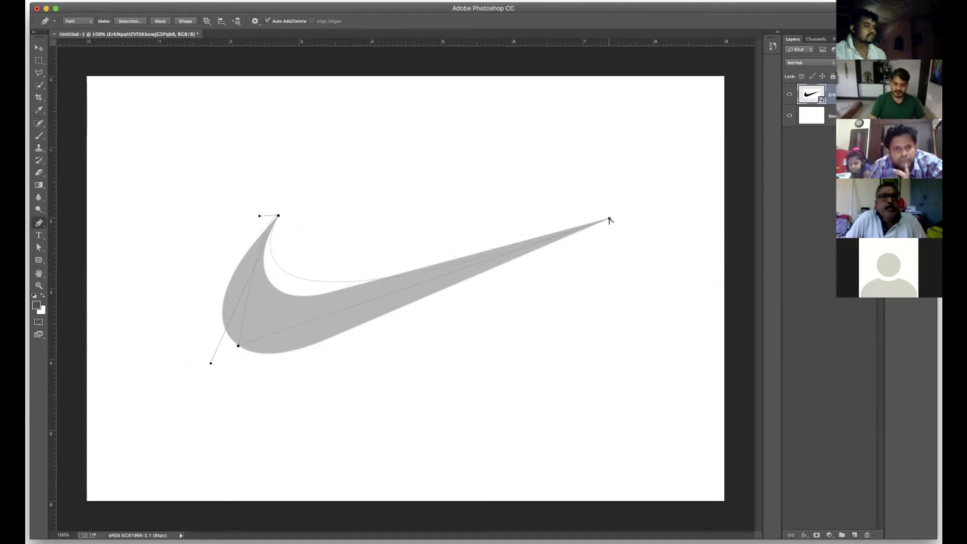
drag(609, 220, 415, 260)
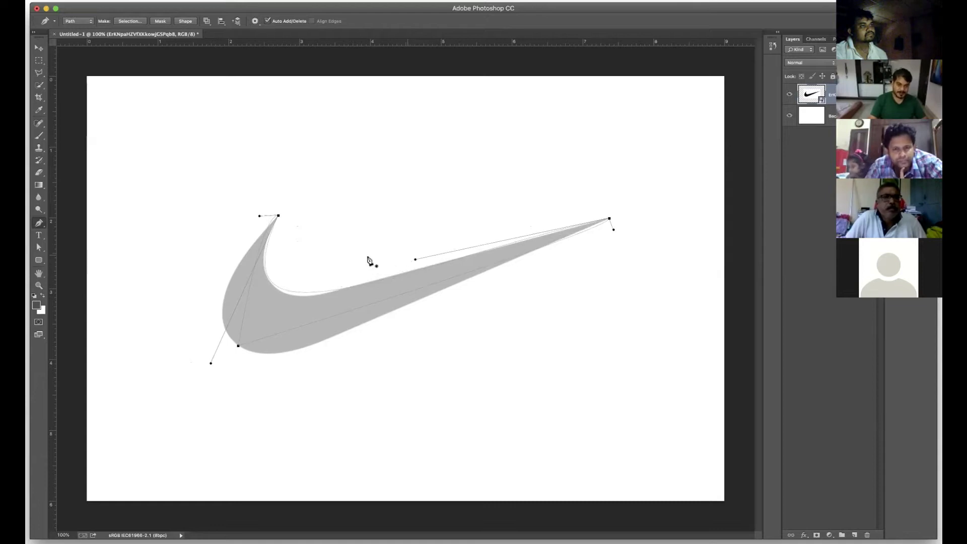
drag(211, 365, 206, 370)
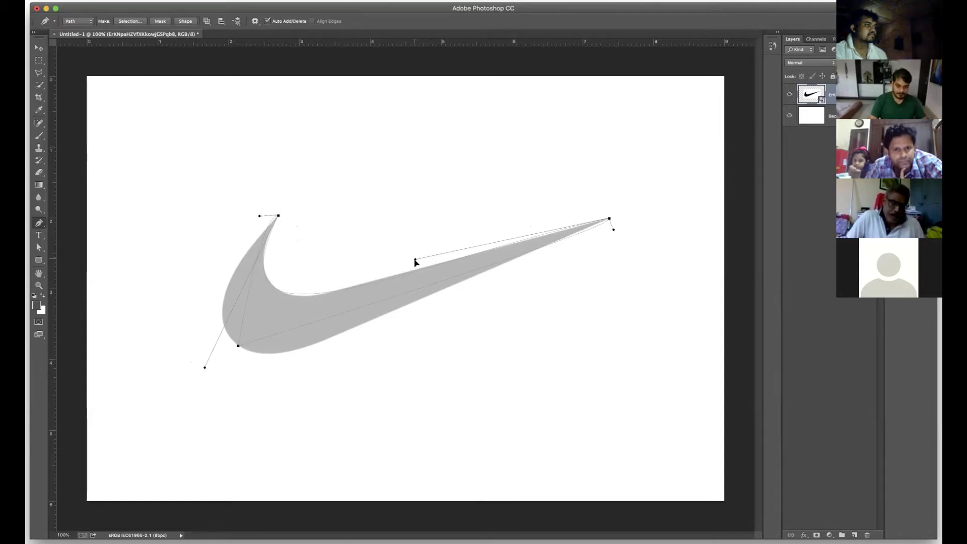
drag(415, 260, 414, 263)
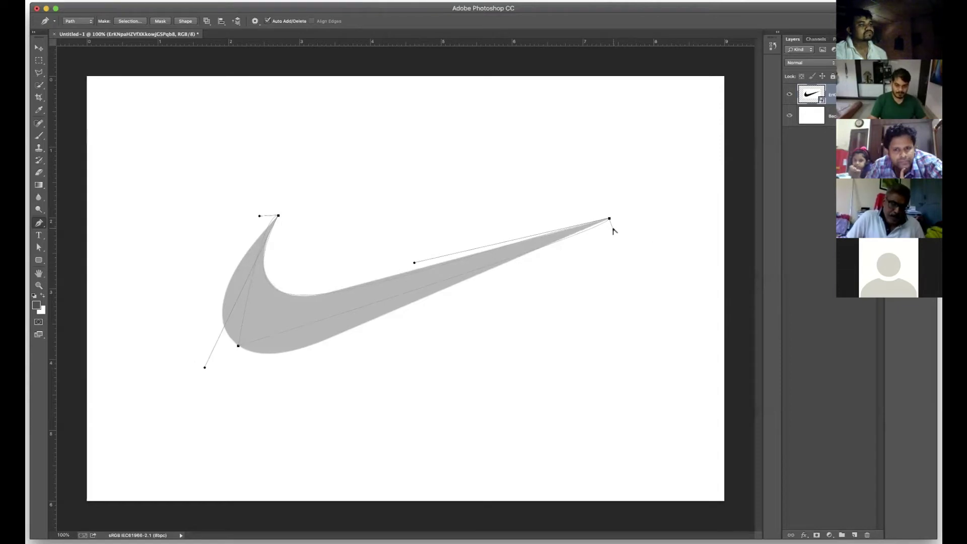
Curve the path around the swoosh's rounded bottom and along its outer edges, then refine the right tip's handles to match the logo.
drag(612, 229, 463, 293)
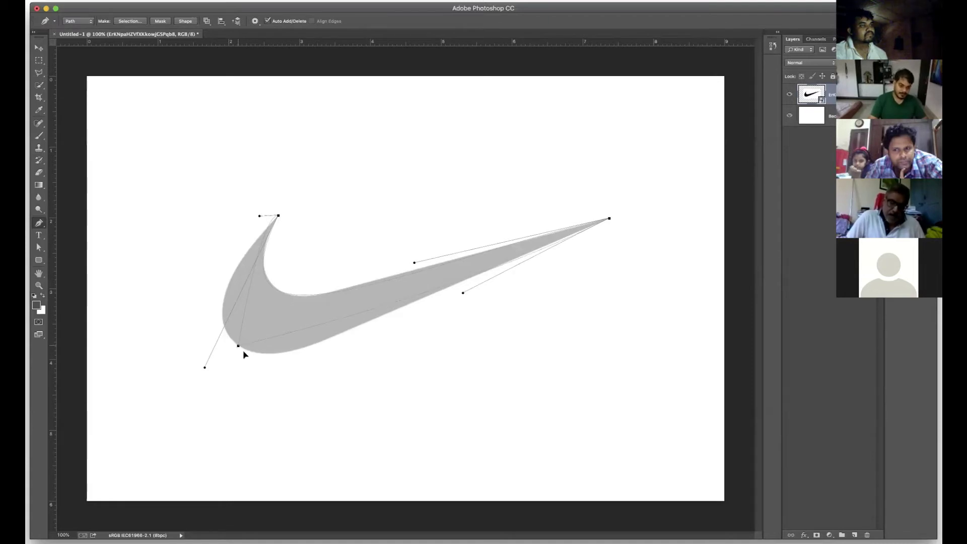
drag(220, 327, 193, 314)
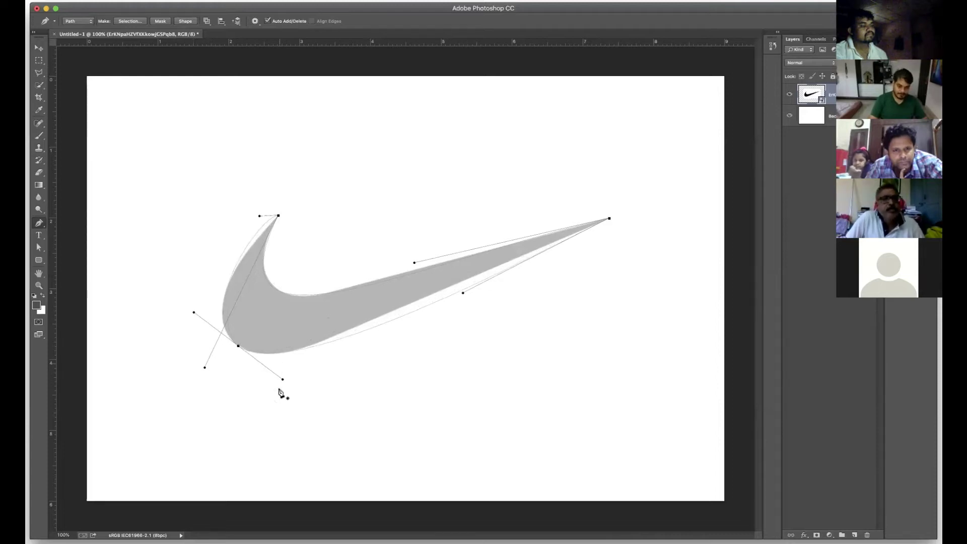
mouse_move(282, 381)
mouse_down()
mouse_move(275, 373)
mouse_move(281, 380)
mouse_up()
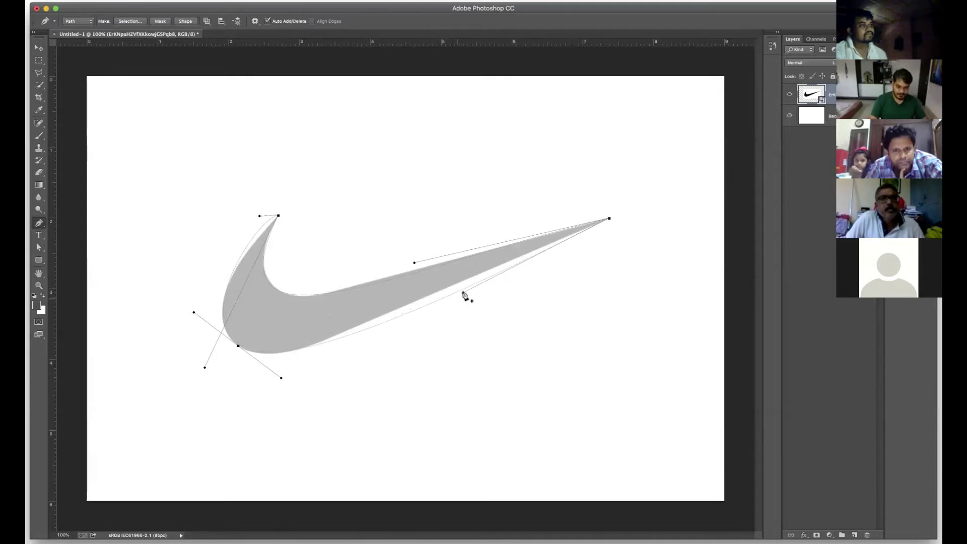
drag(463, 293, 450, 282)
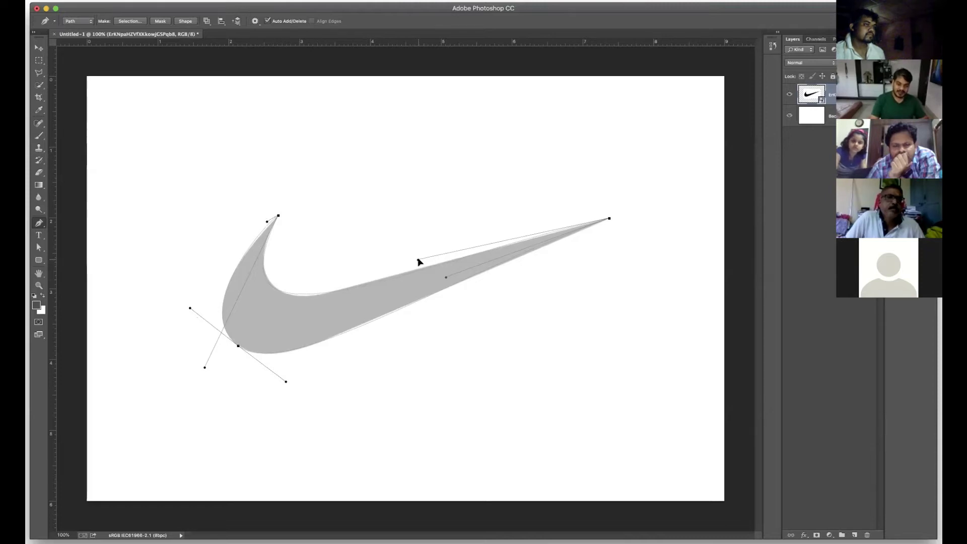
drag(418, 259, 411, 263)
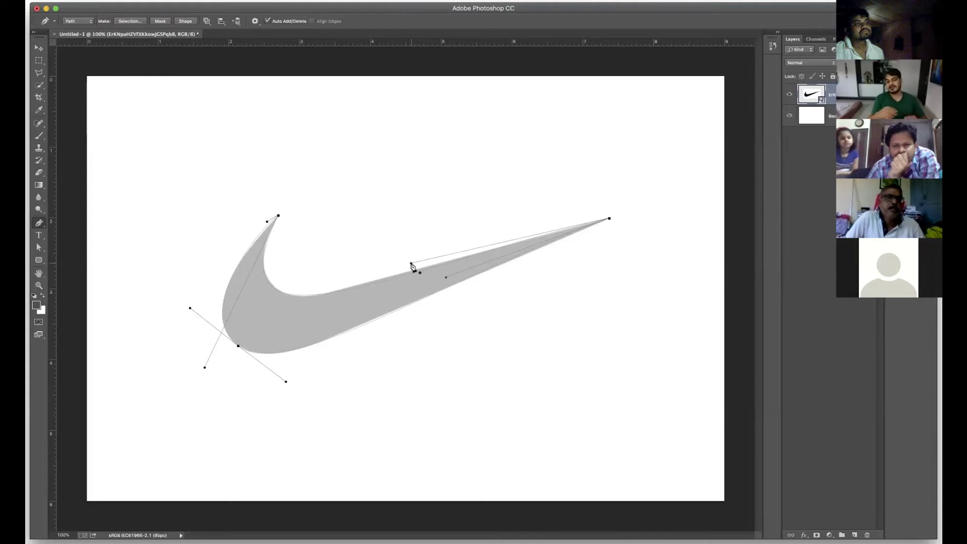
Hide the logo layer and save the work path under the name "nike logo".
click(789, 96)
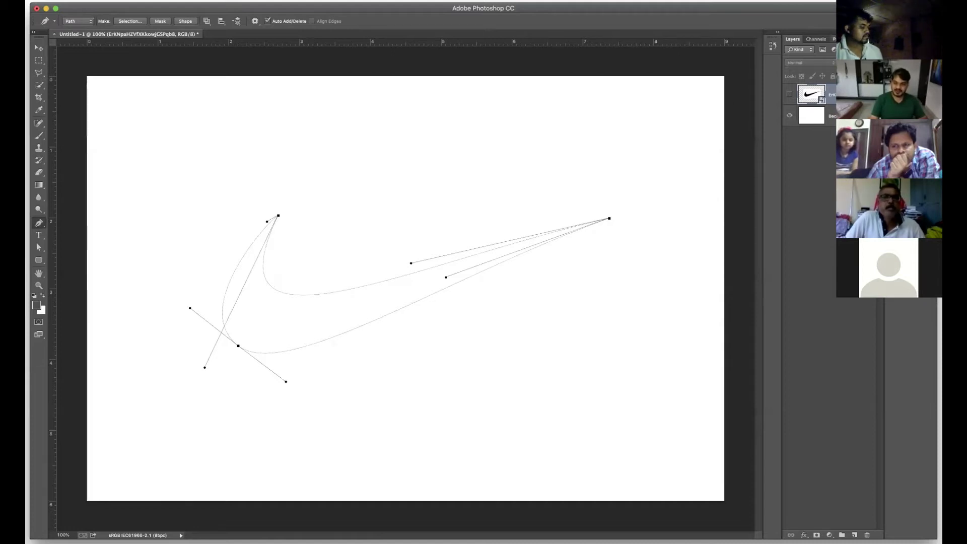
click(772, 46)
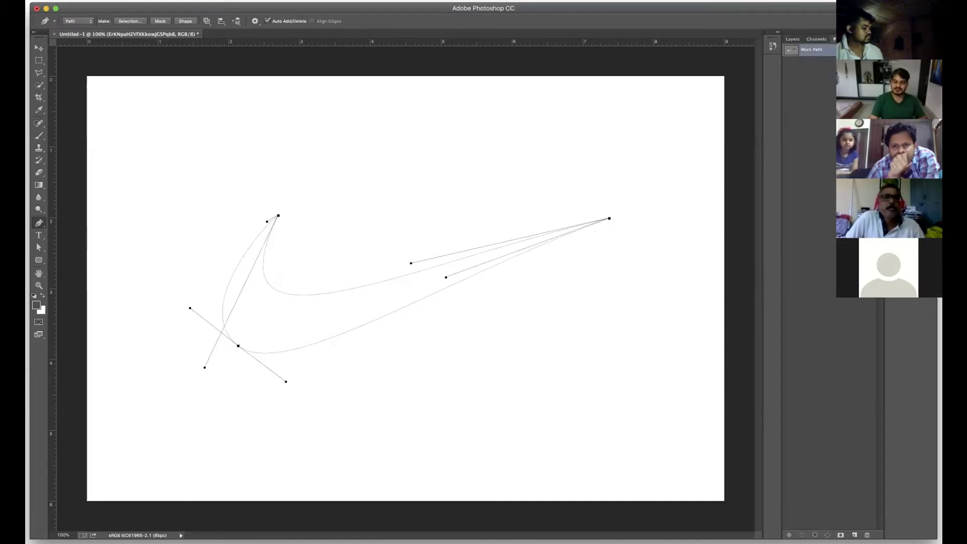
double_click(828, 51)
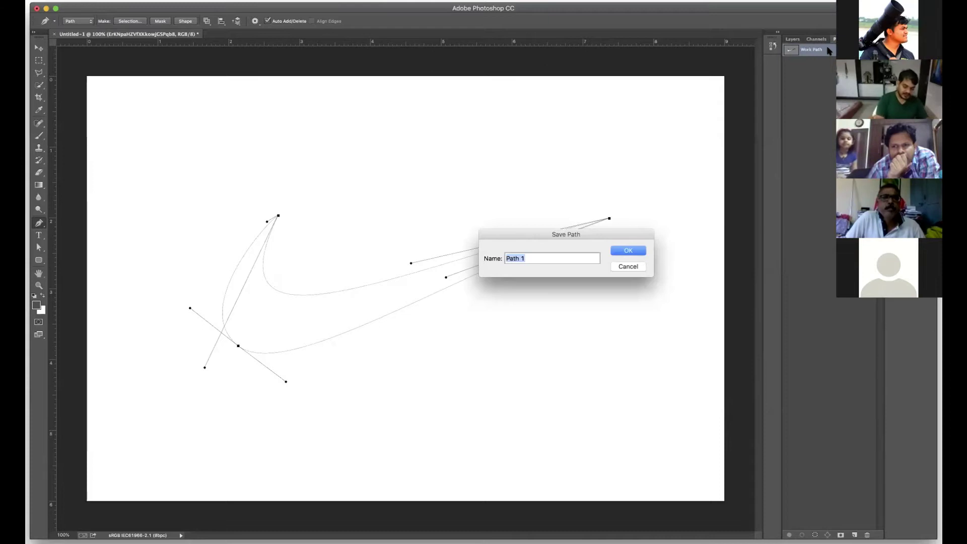
text(nike)
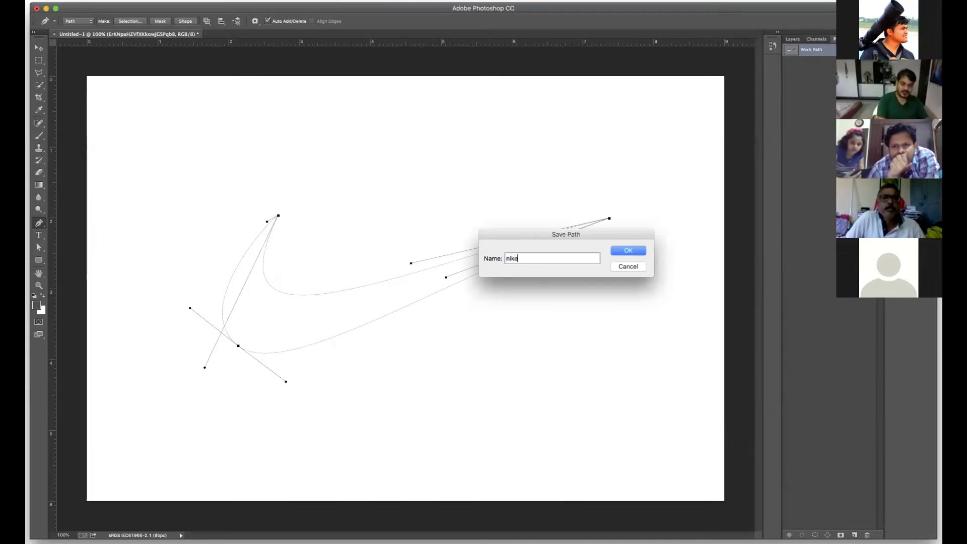
text( lo)
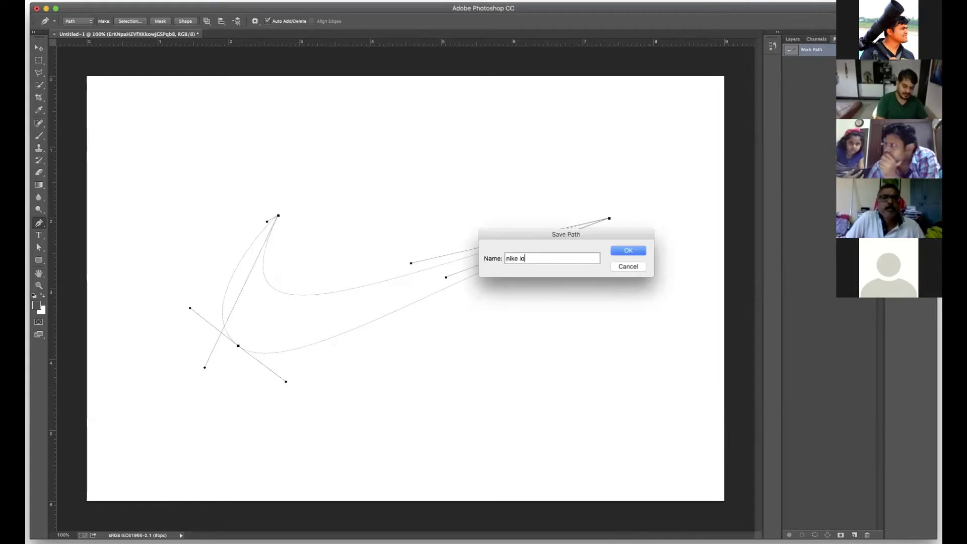
text(go)
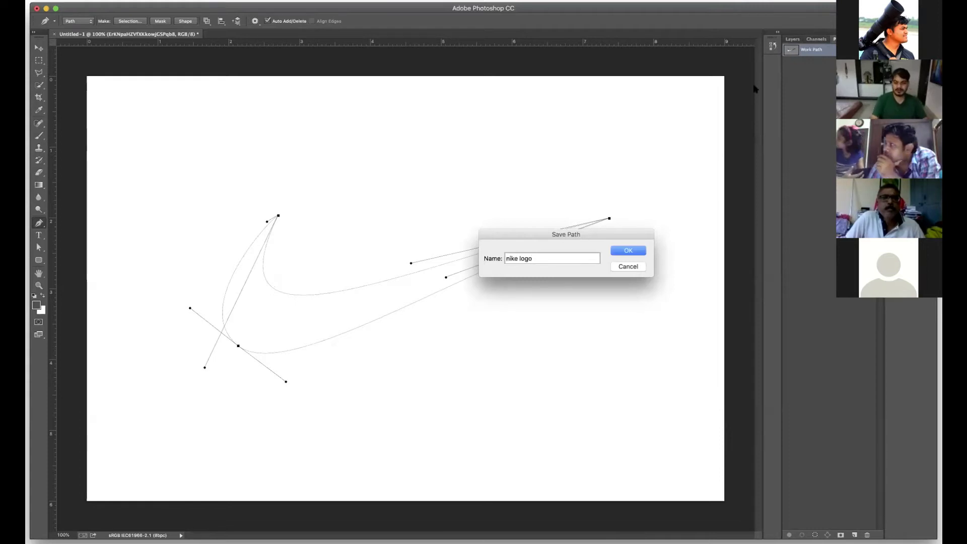
click(637, 252)
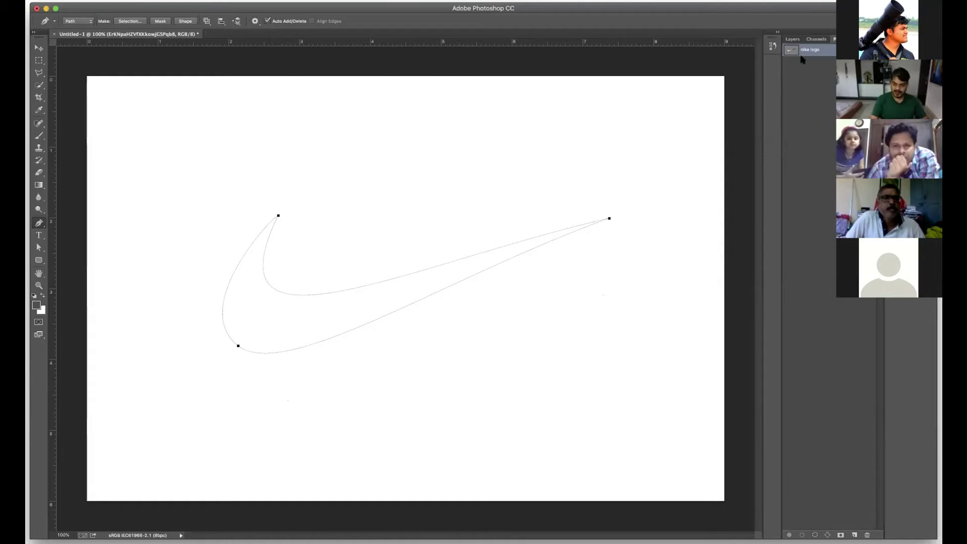
Create a new empty path and reselect the nike logo path.
click(853, 533)
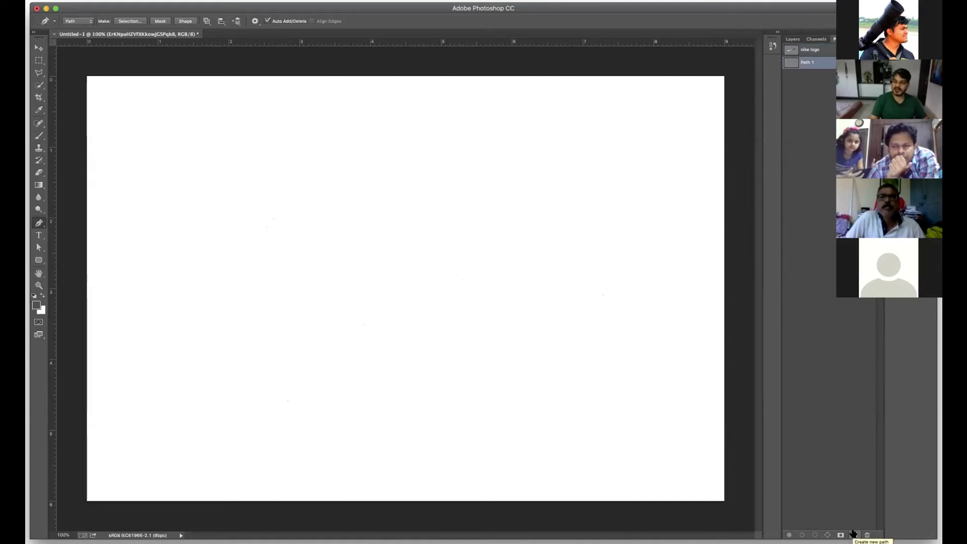
click(816, 53)
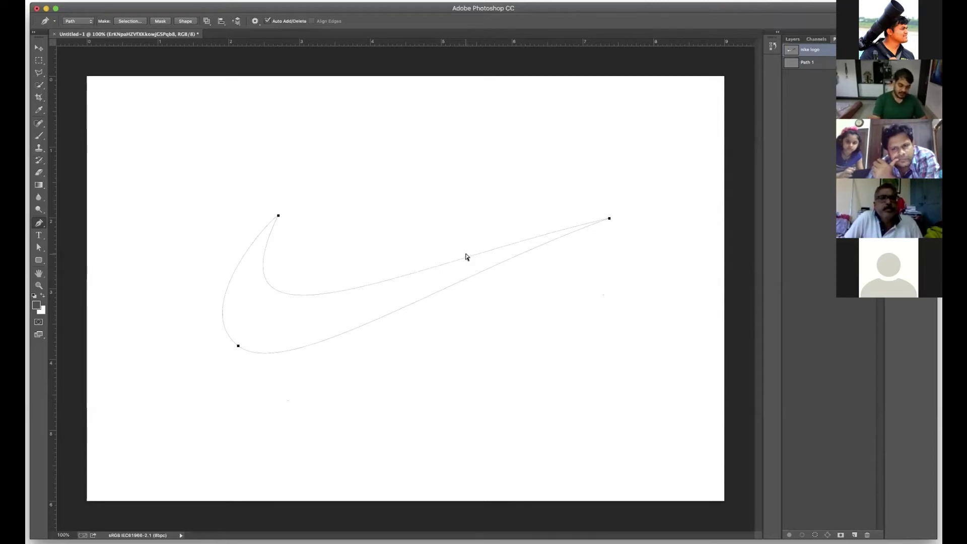
Enlarge the nike logo path proportionally toward the upper right and lower left with Free Transform, filling most of the canvas width.
key(super+t)
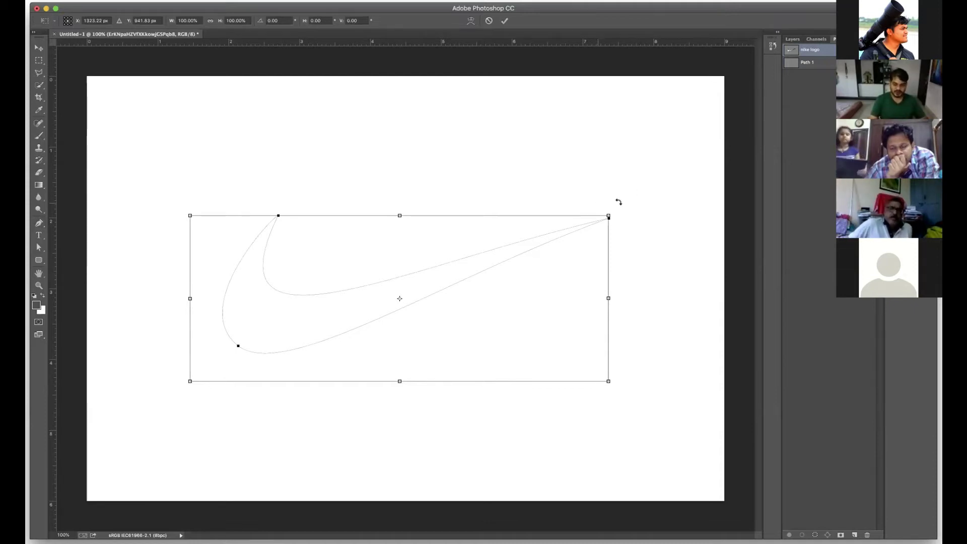
drag(608, 216, 671, 190)
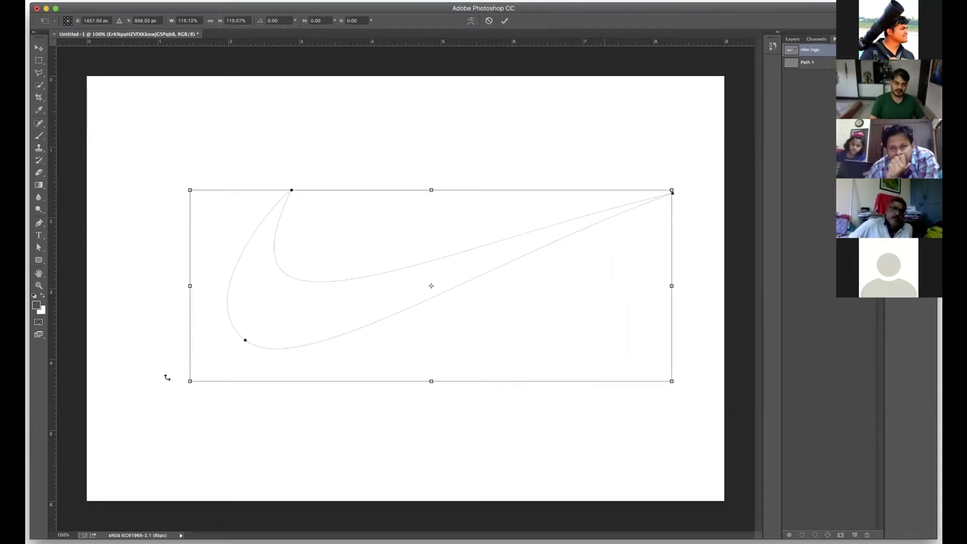
drag(124, 436, 117, 416)
key(Return)
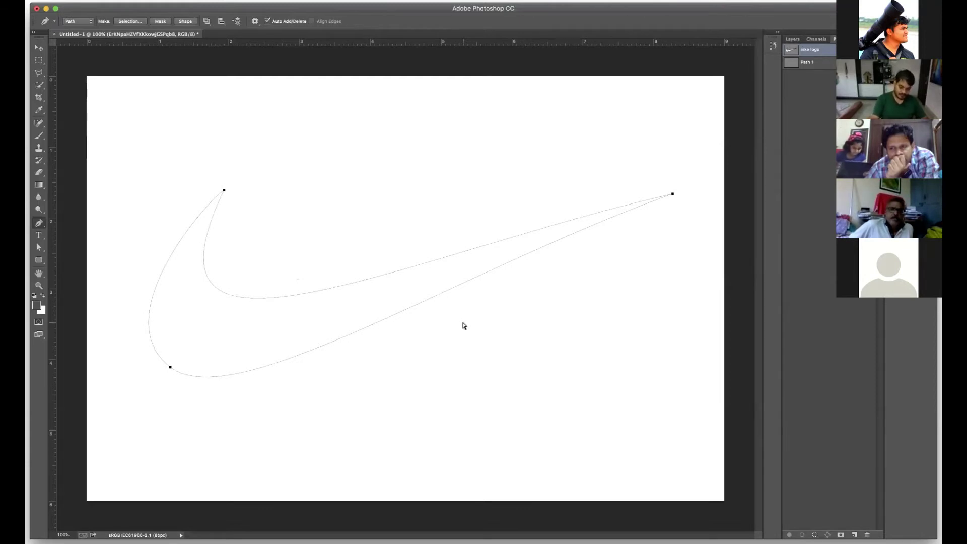
Convert the swoosh path into a selection and set the foreground colour to a saturated orange.
key(ctrl+Return)
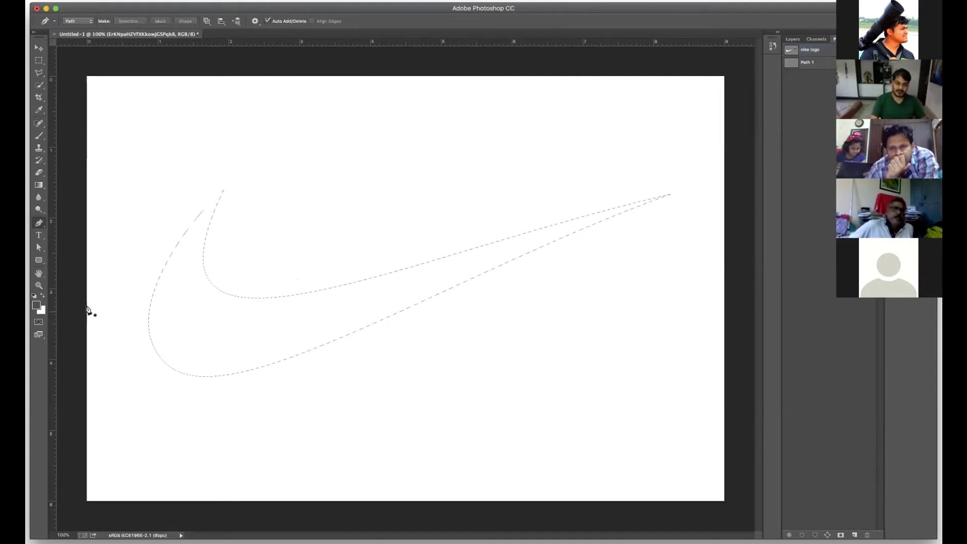
click(36, 304)
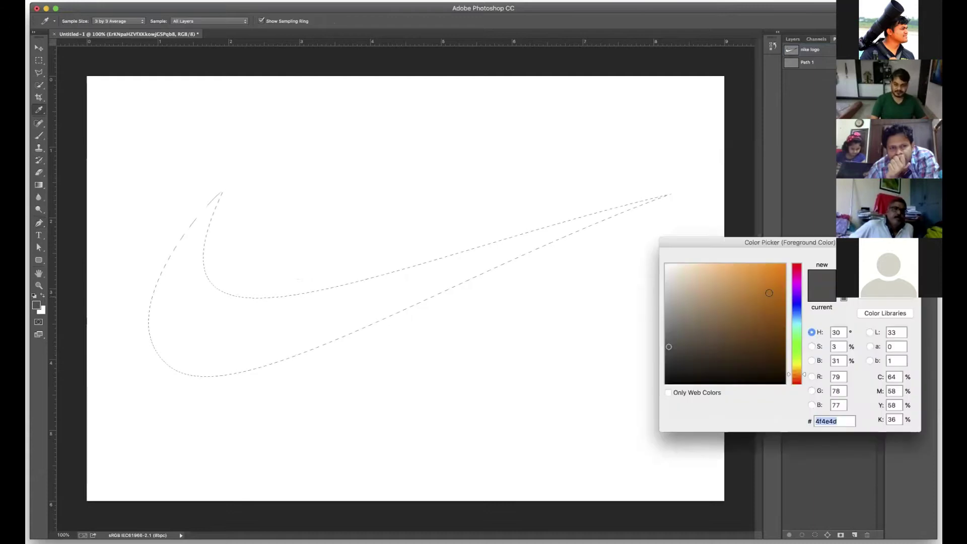
click(776, 292)
key(Return)
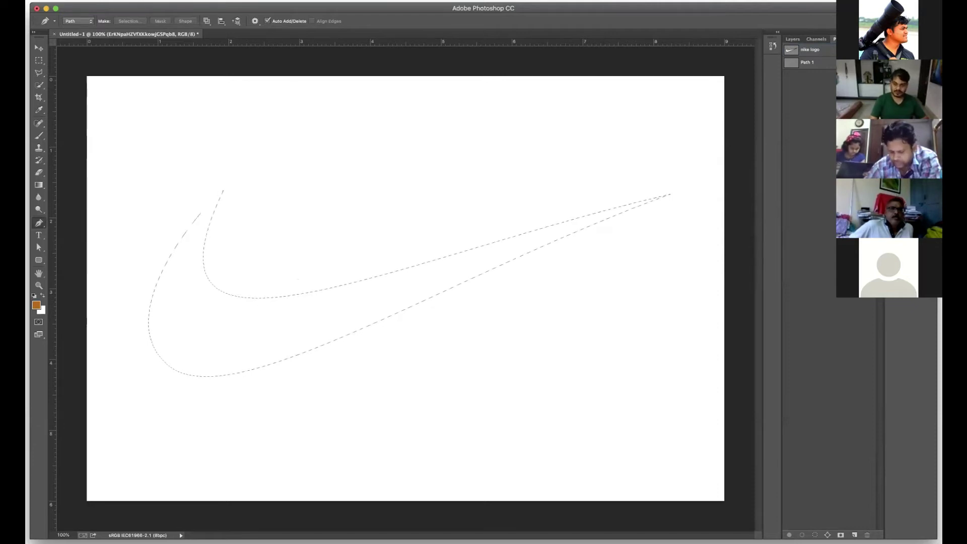
Fill the swoosh selection with the orange foreground colour on a new layer and deselect it.
click(793, 39)
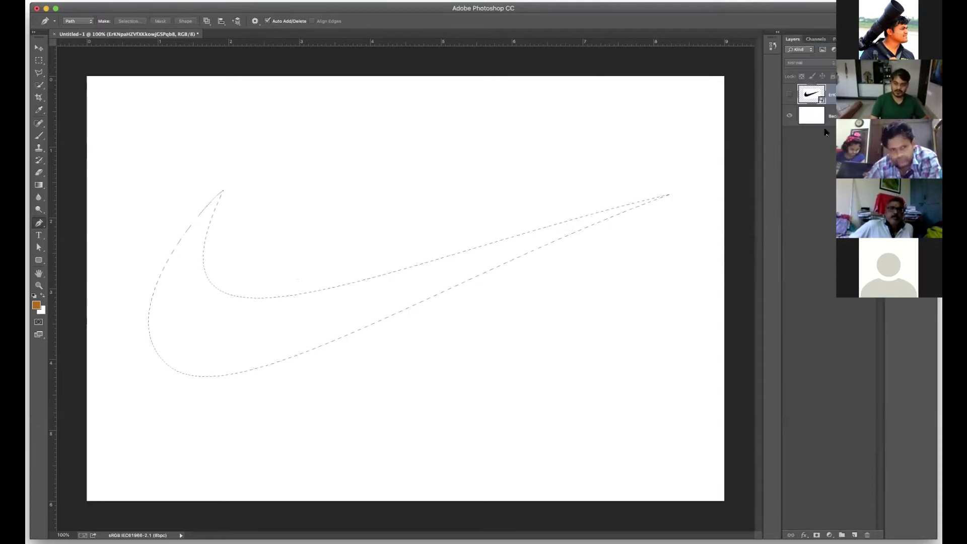
click(855, 534)
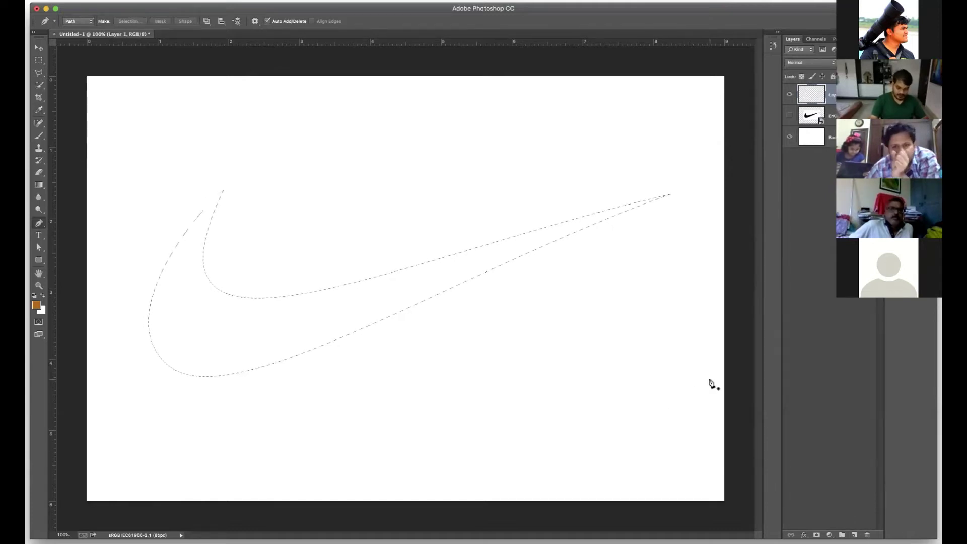
key(alt+BackSpace)
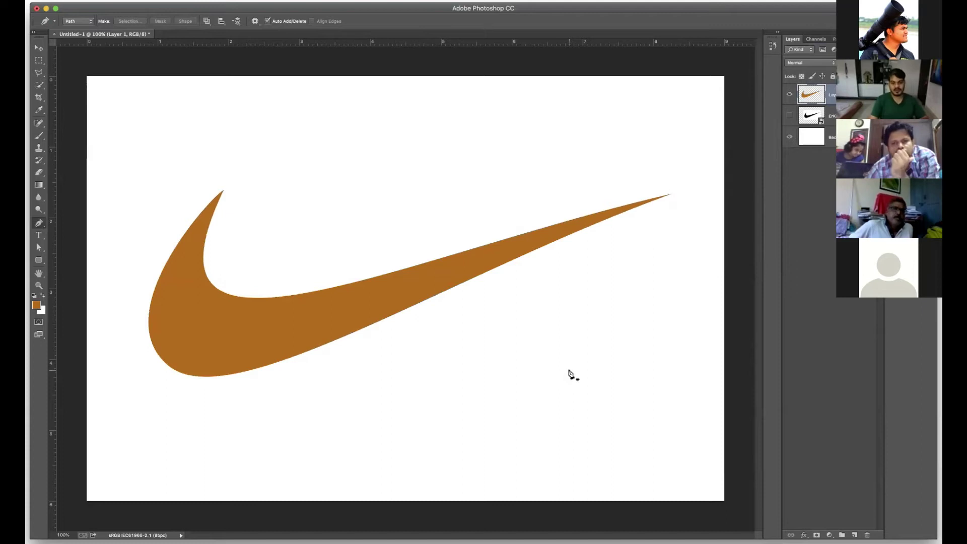
key(super+d)
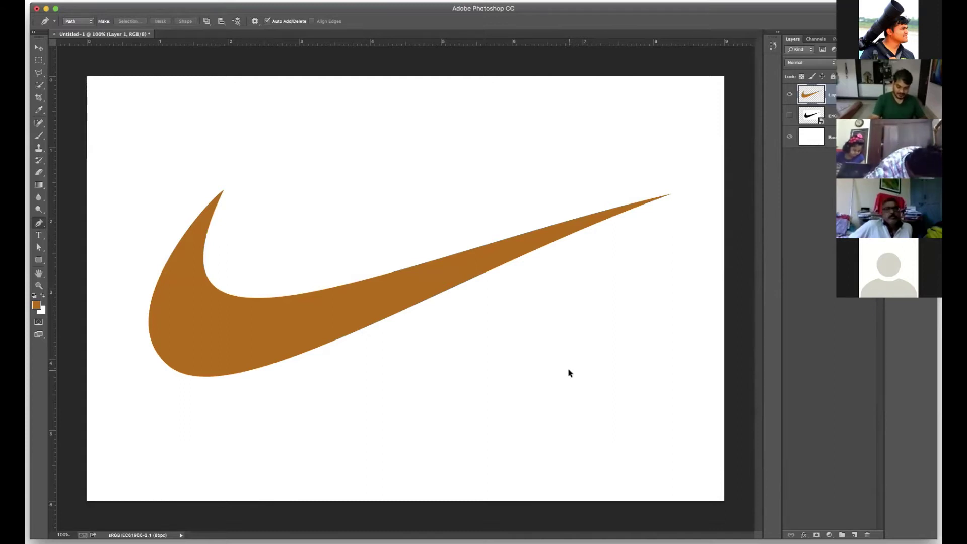
Examine the filled swoosh's edges at up to 400% magnification along its curve, tail and lower edge.
key(super+equal)
key(super+equal)
key(super+equal)
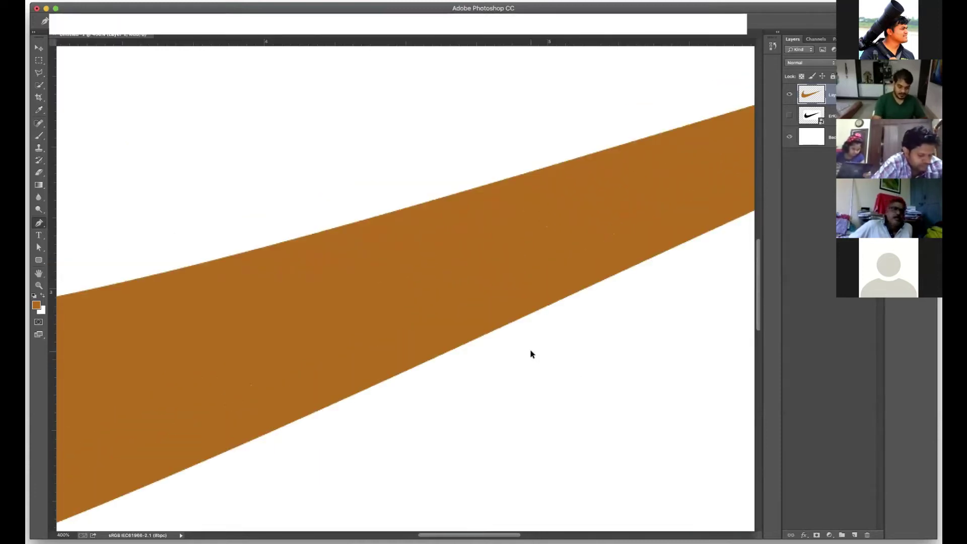
key(super+1)
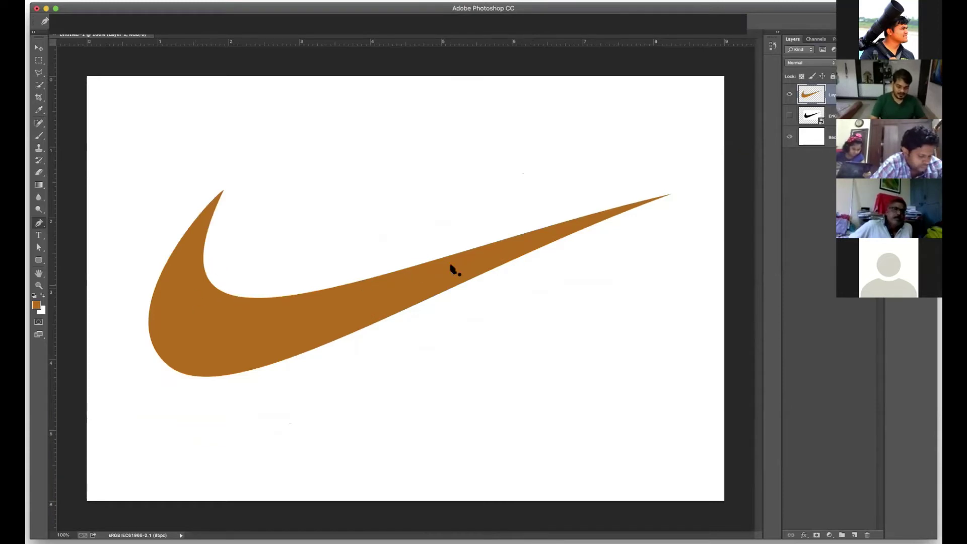
key(super+plus)
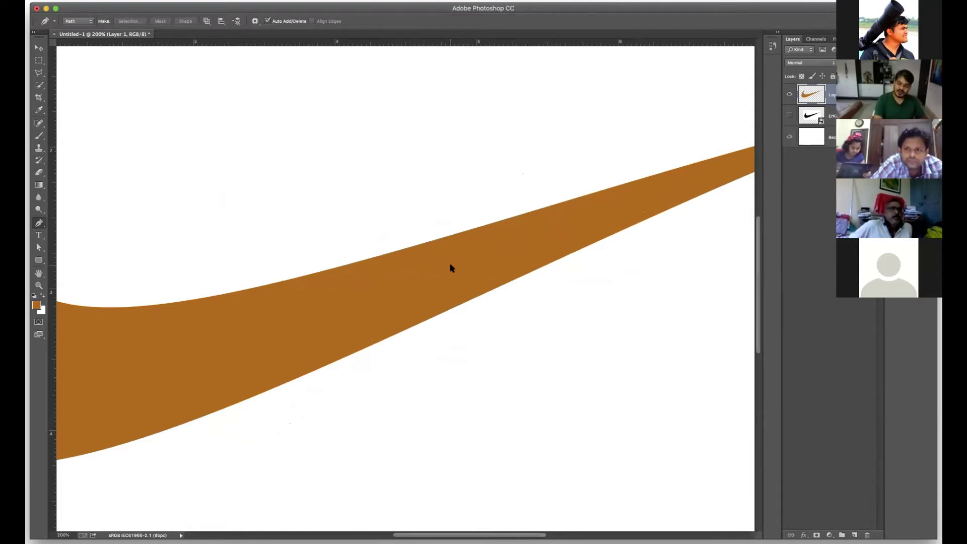
key(super+plus)
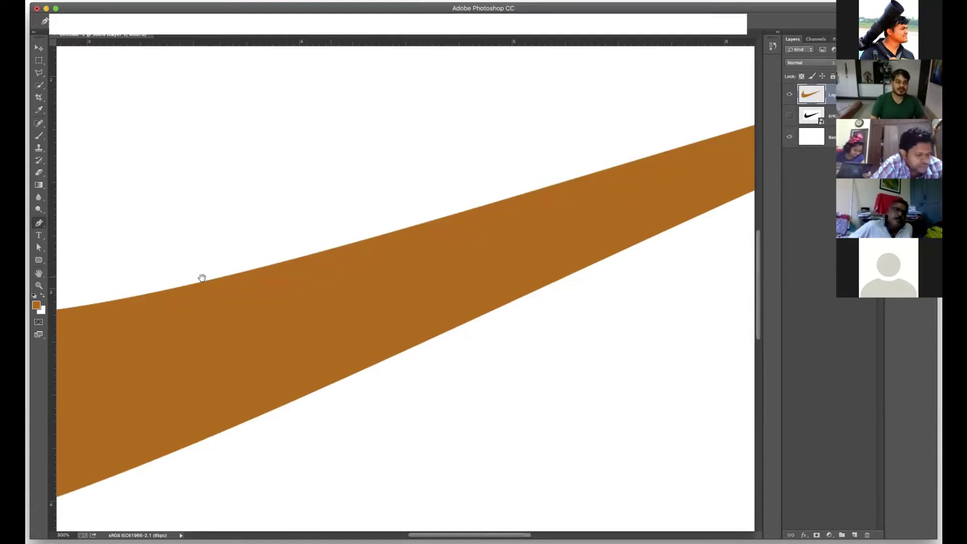
drag(65, 374, 313, 330)
scroll(313, 329, left, 5)
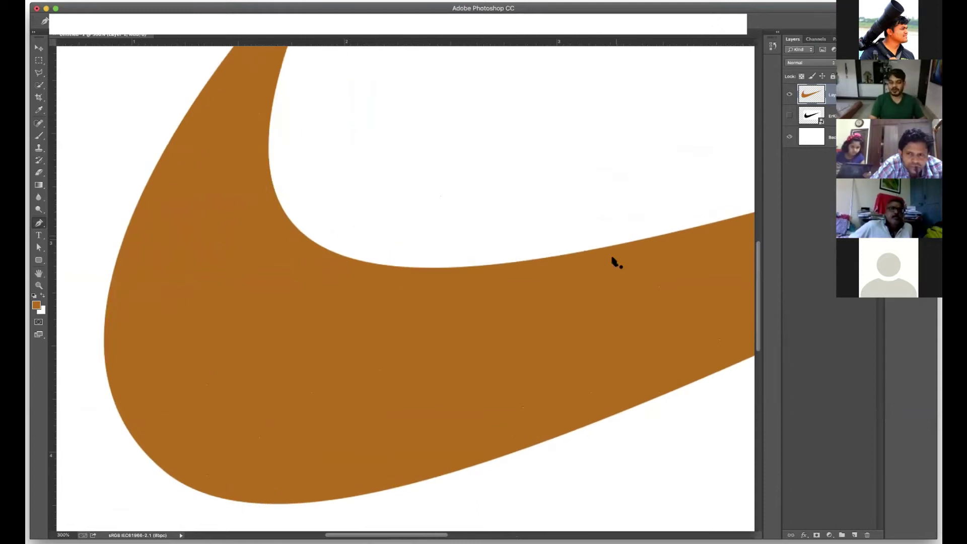
scroll(592, 252, right, 4)
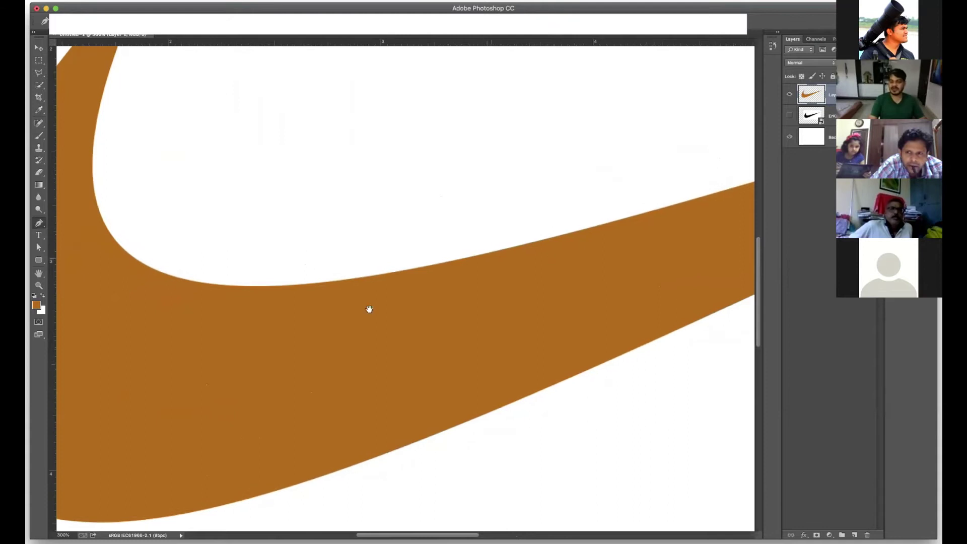
scroll(577, 238, right, 5)
scroll(590, 235, right, 2)
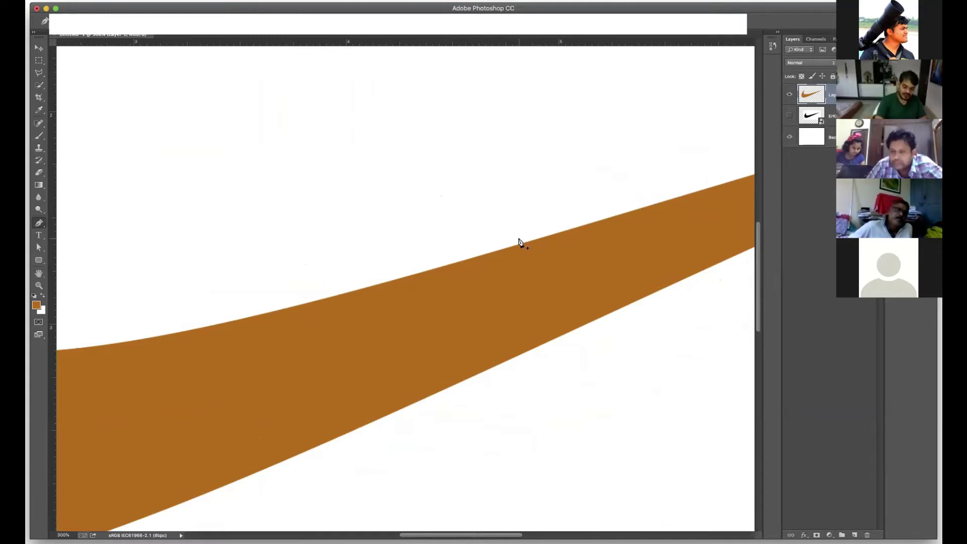
scroll(518, 241, down, 5)
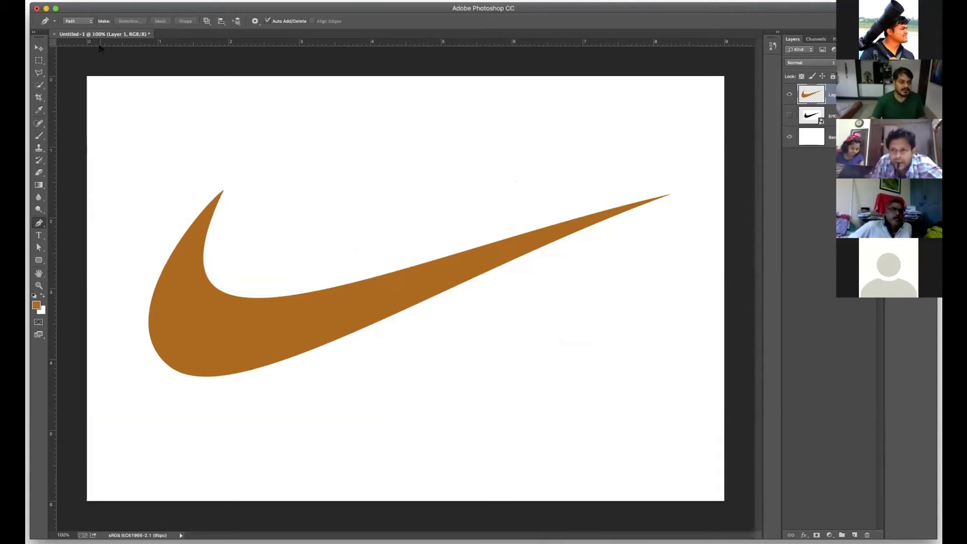
Hide the filled swoosh layer and set the Pen tool to Shape mode.
click(790, 96)
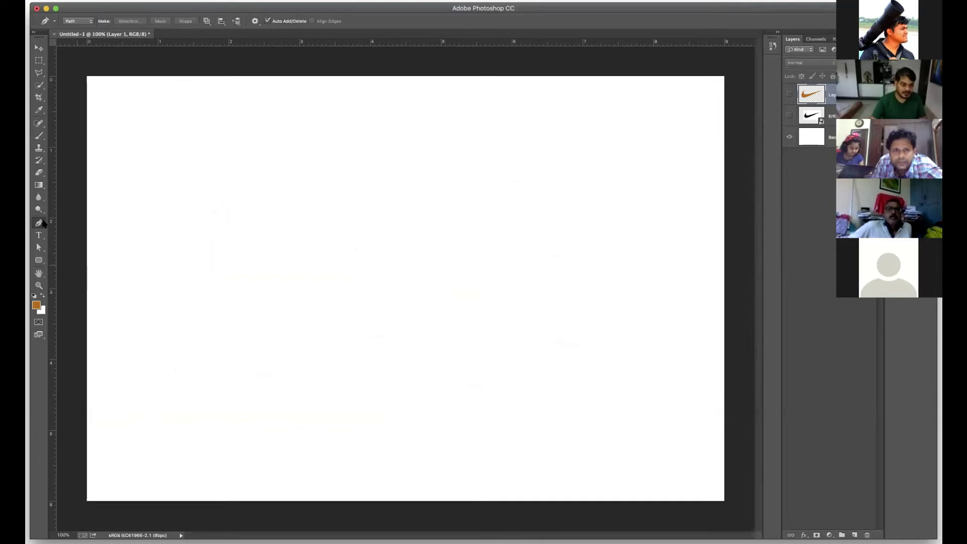
click(79, 21)
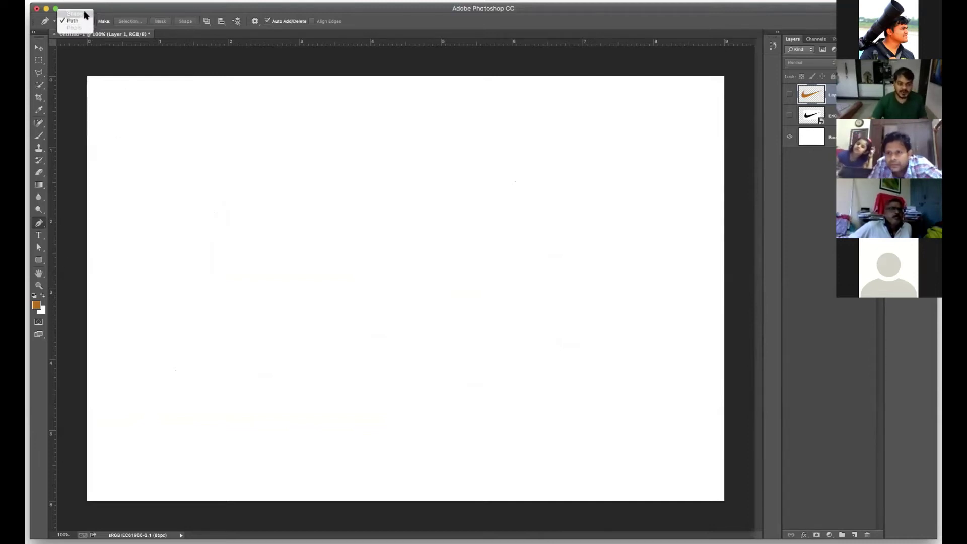
click(39, 225)
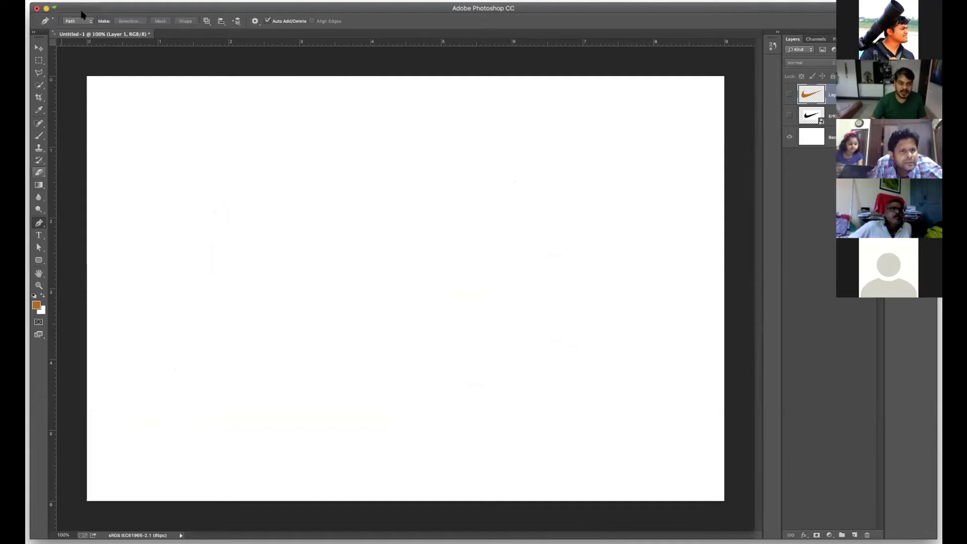
click(82, 23)
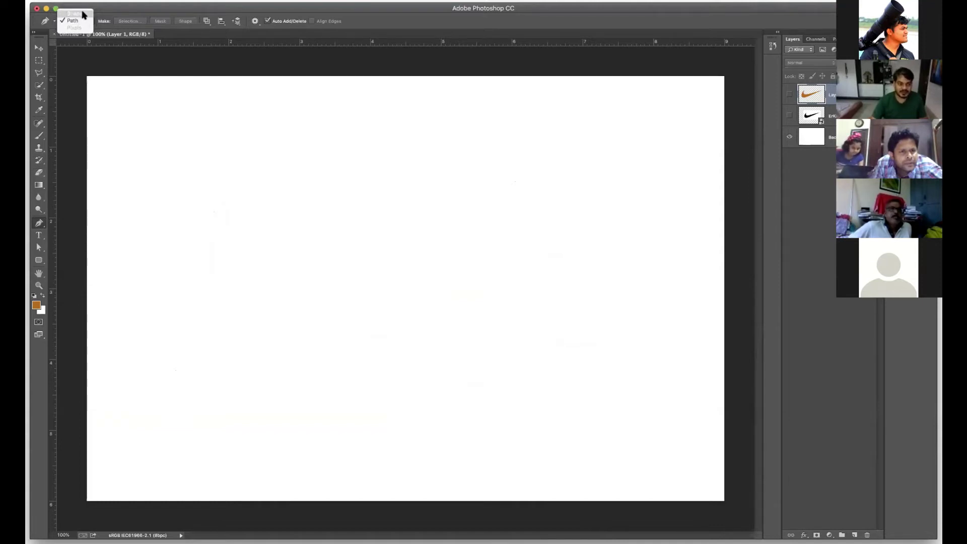
click(74, 13)
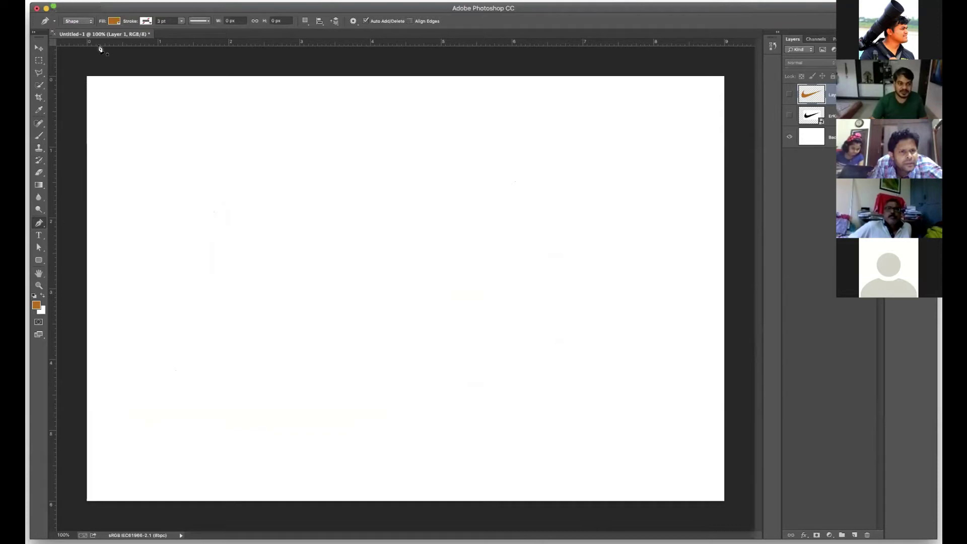
Draw a closed, curved freeform shape about 880 px wide with the Pen tool, forming two legs around an arched gap.
click(229, 267)
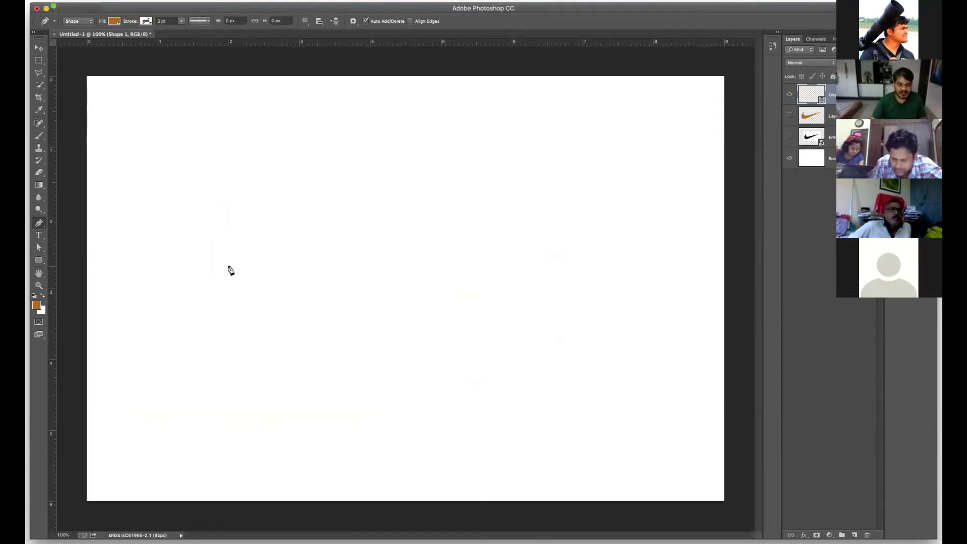
drag(272, 202, 296, 216)
drag(361, 179, 390, 196)
drag(436, 250, 434, 277)
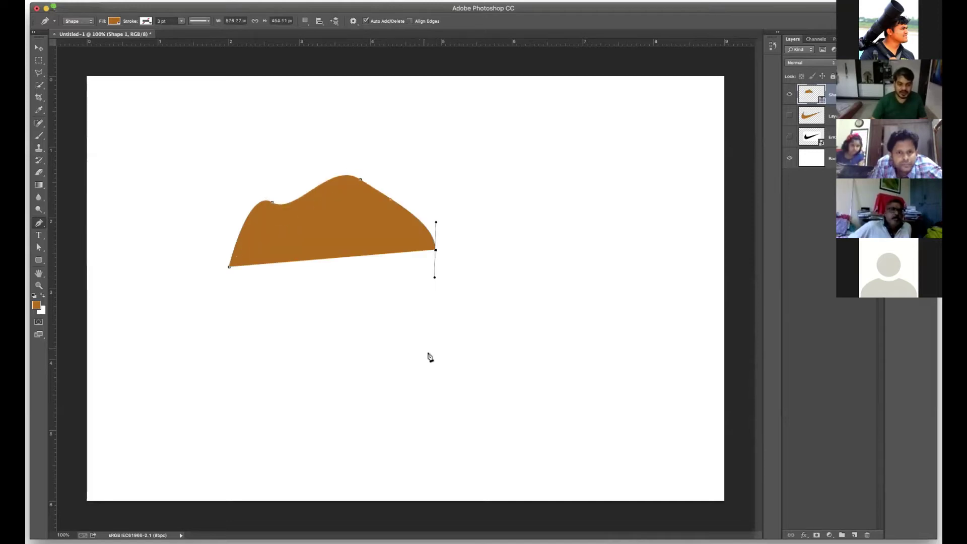
drag(428, 353, 420, 354)
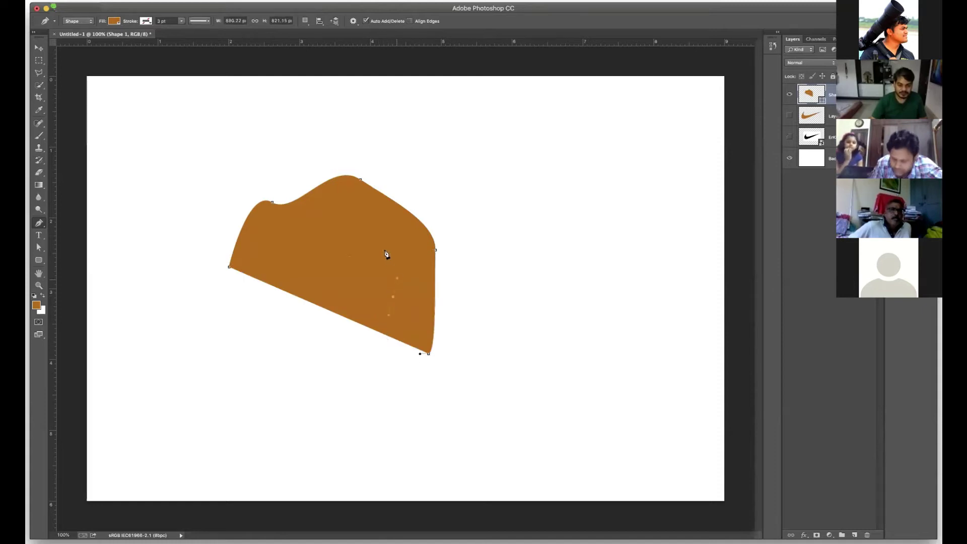
drag(392, 296, 397, 274)
drag(340, 253, 332, 273)
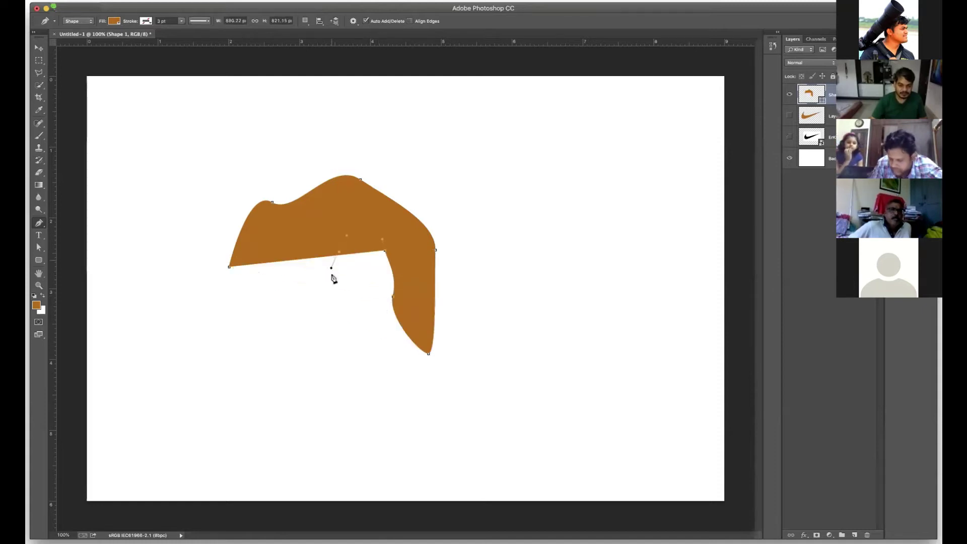
drag(336, 312, 305, 265)
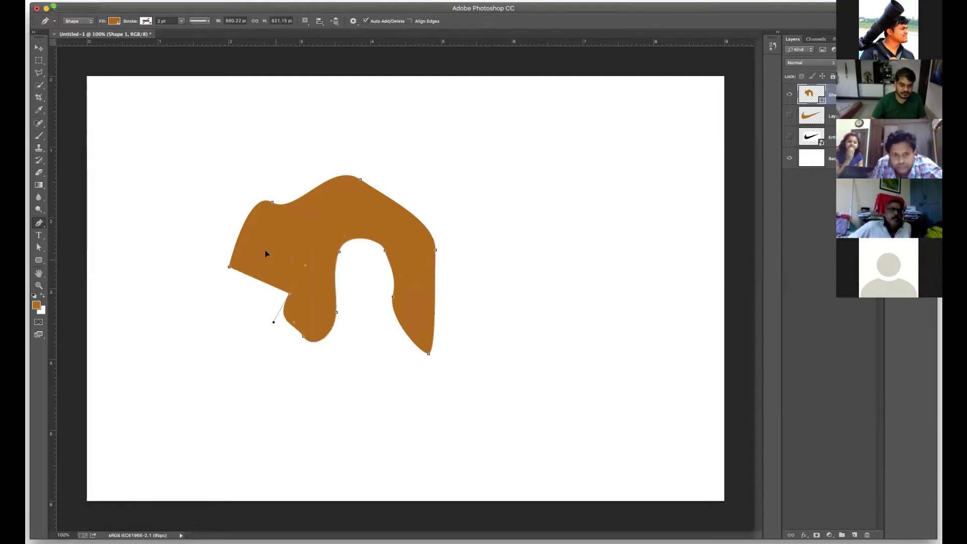
click(231, 269)
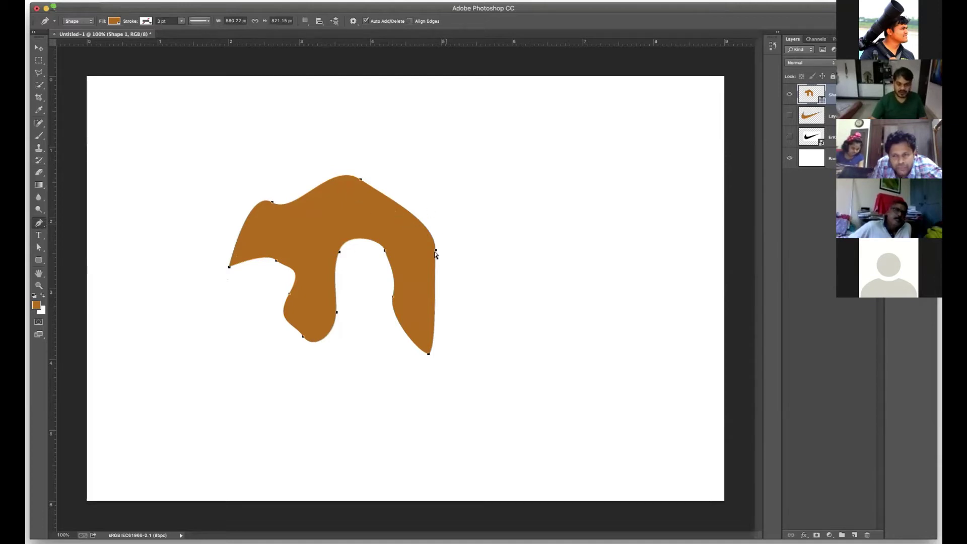
Widen the orange shape by moving its right-side, upper and left-tip anchor points outward.
click(436, 250)
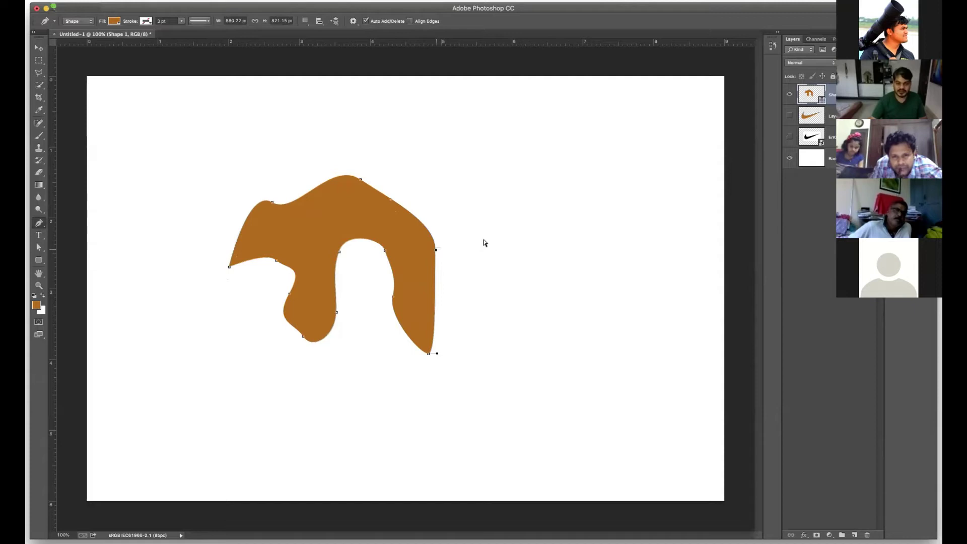
key(Return)
click(436, 252)
drag(478, 243, 481, 244)
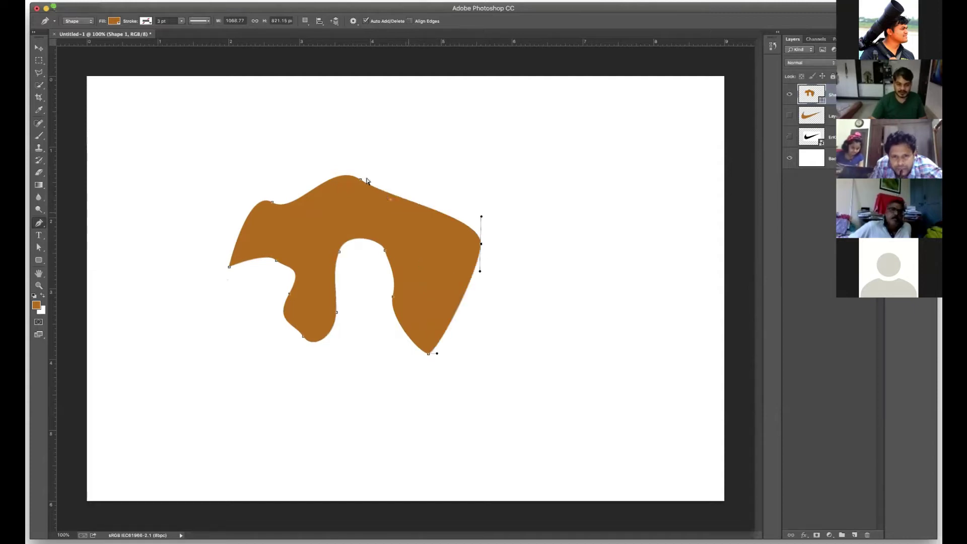
drag(387, 160, 388, 158)
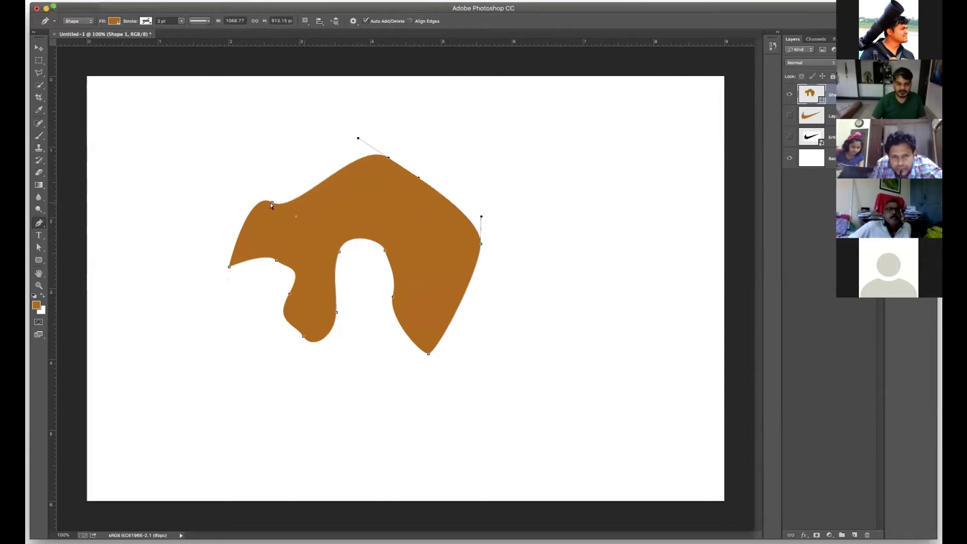
drag(278, 184, 277, 179)
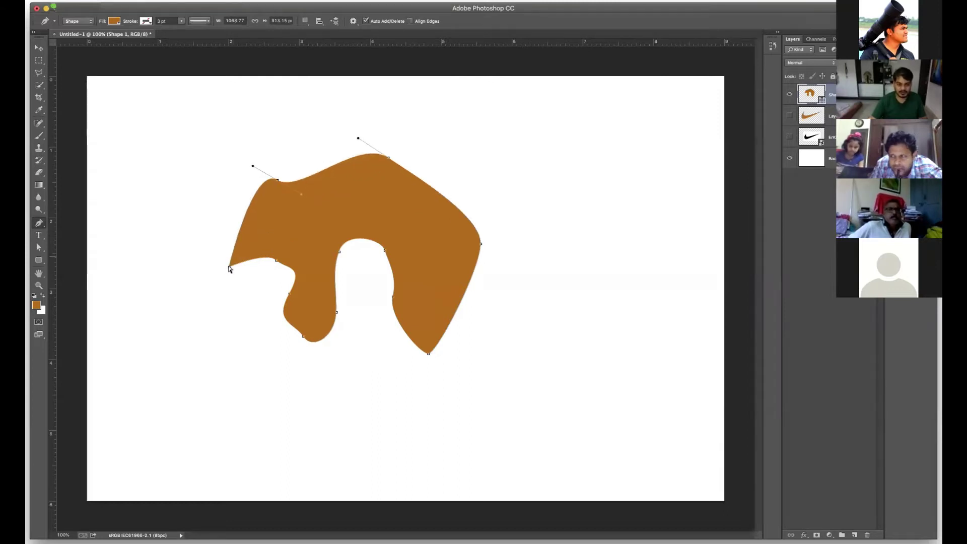
drag(200, 284, 201, 280)
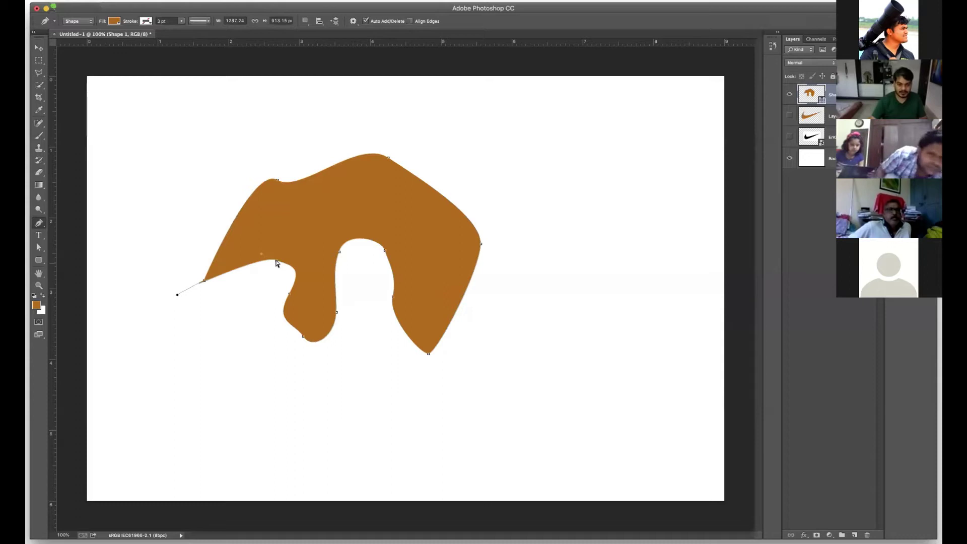
Move the anchor beside the left leg downward and bend its adjoining curves into a rounded hollow using the direction handles.
drag(265, 276, 265, 275)
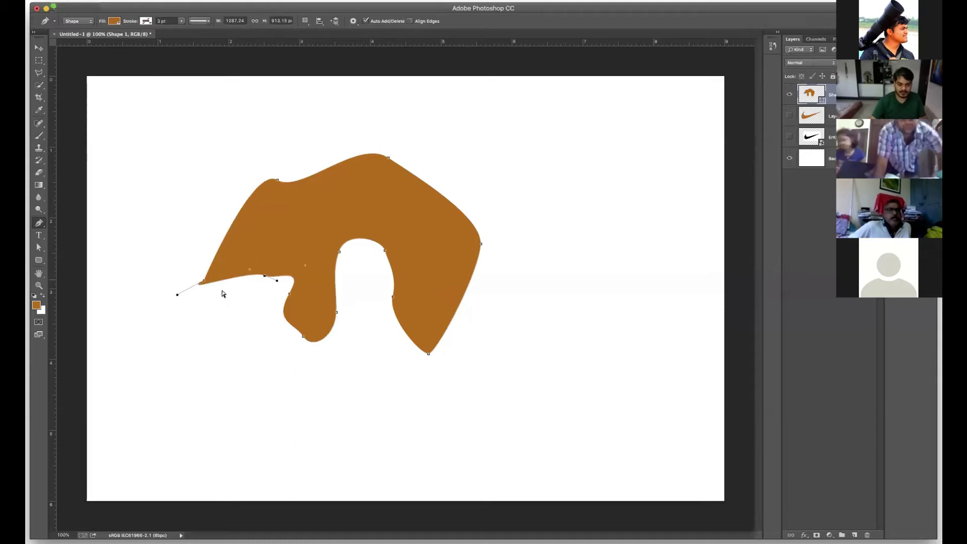
drag(177, 295, 300, 219)
drag(316, 255, 317, 255)
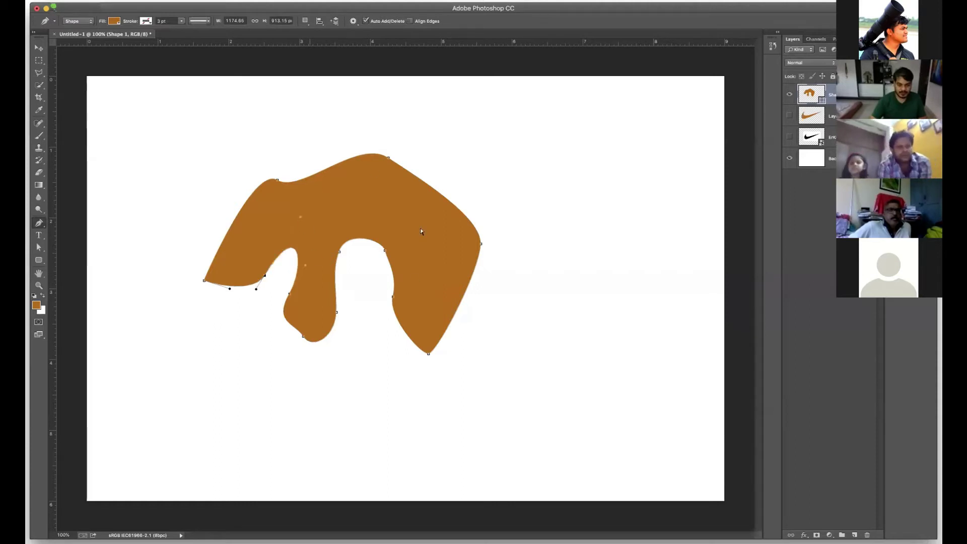
Shift the top anchor slightly right and reshape the inner arch and right leg into a rounded foot by adjusting their anchors and handles.
click(389, 159)
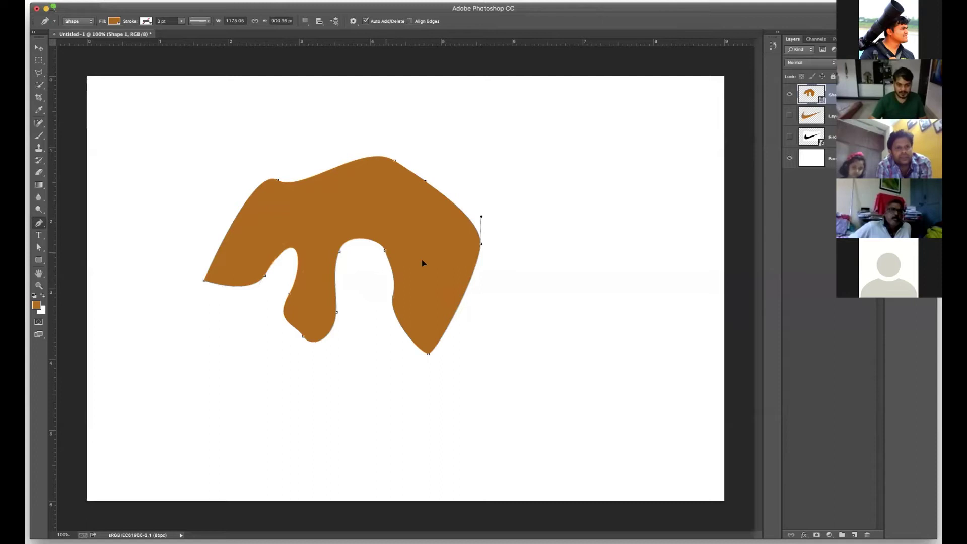
drag(422, 262, 406, 293)
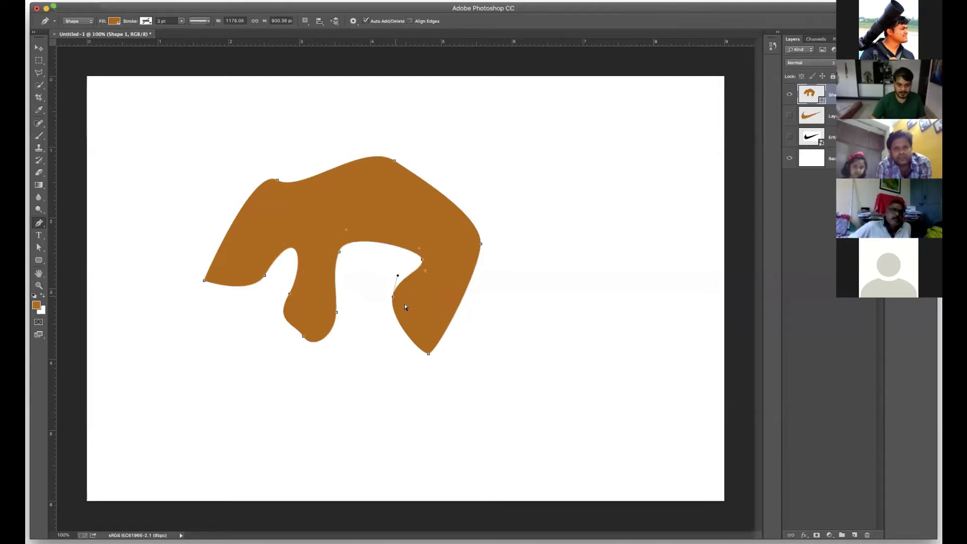
key(Return)
ctrl+click(393, 302)
drag(422, 315, 411, 348)
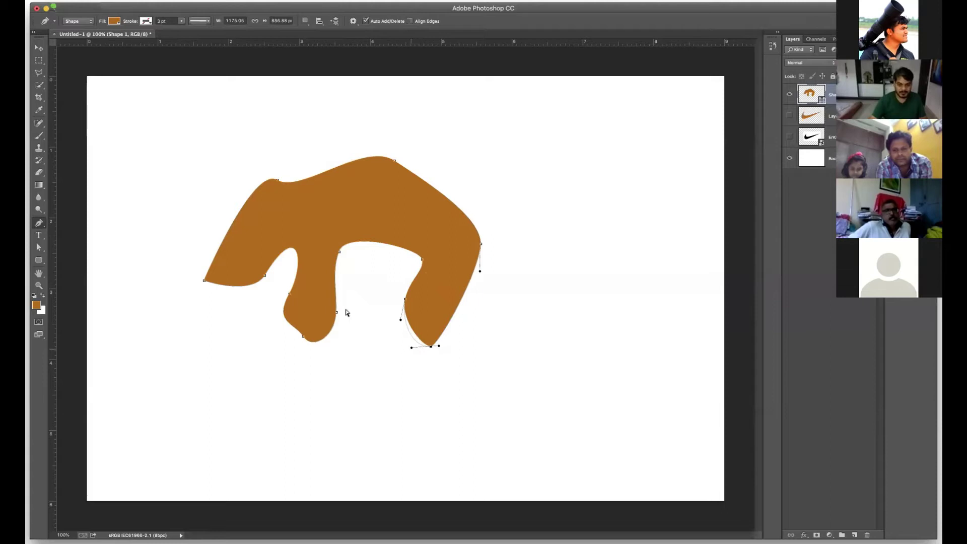
ctrl+click(303, 338)
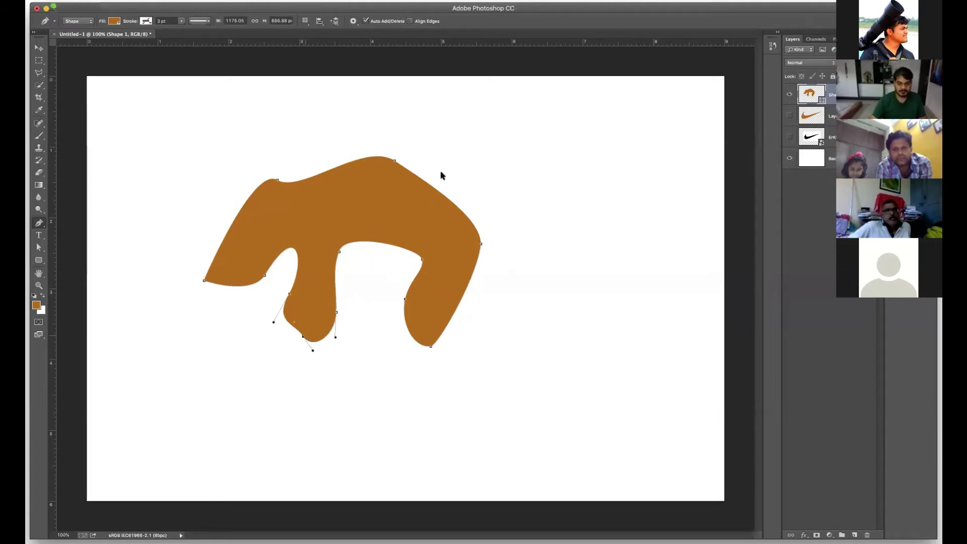
ctrl+click(395, 162)
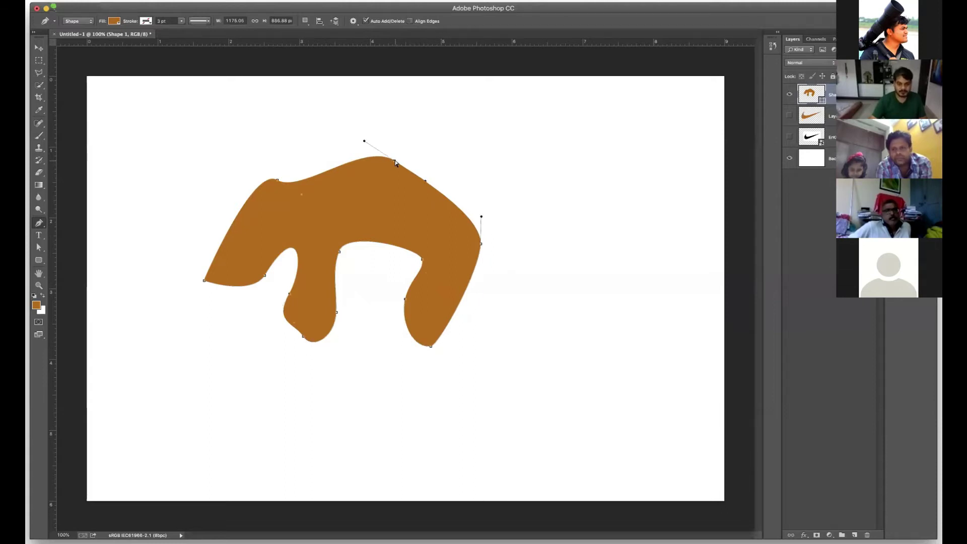
Raise the orange shape's top anchor and pull its right-side anchor outward, adjusting the direction handles to round the rear.
drag(396, 162, 400, 157)
drag(481, 243, 472, 169)
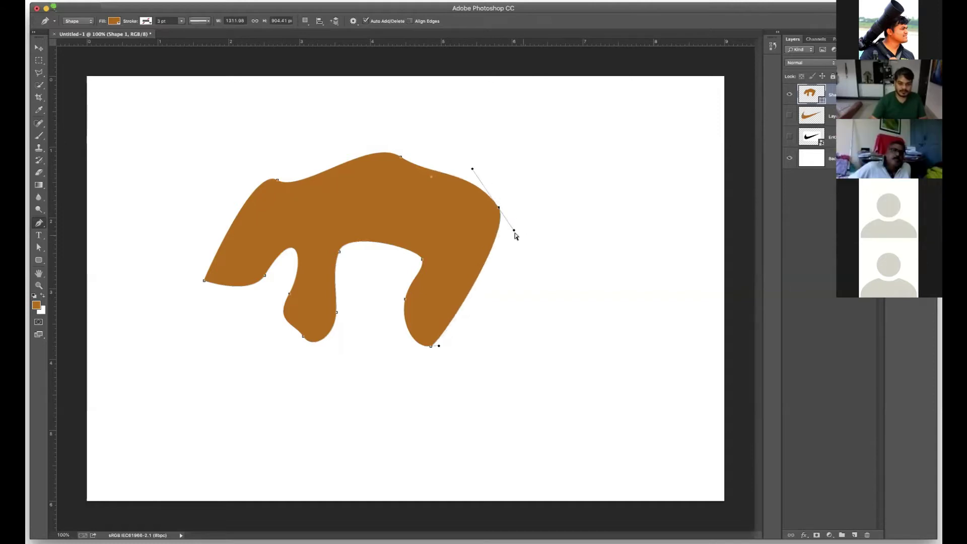
drag(514, 233, 511, 237)
key(Return)
click(595, 234)
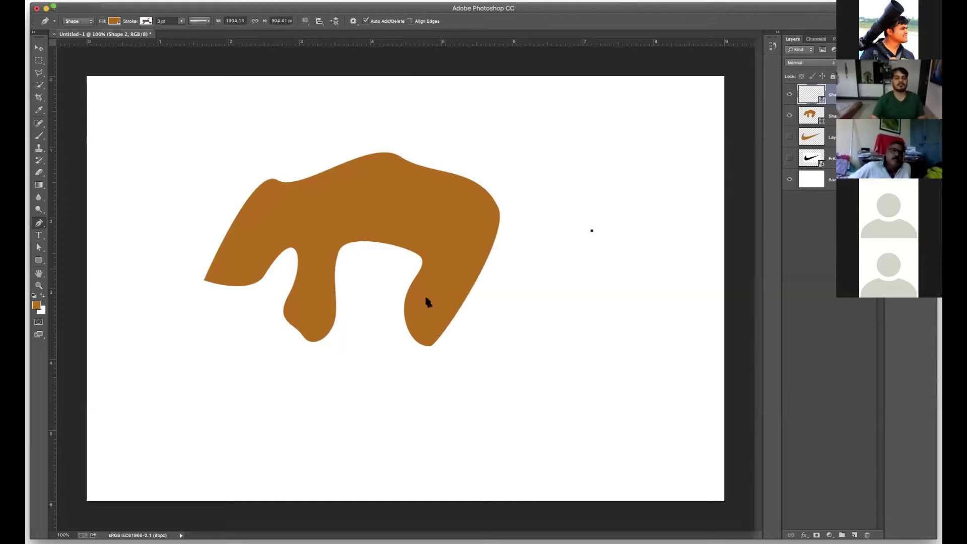
Reselect the orange shape's path and move the right leg's lower anchor points outward to widen the arch.
super+click(471, 293)
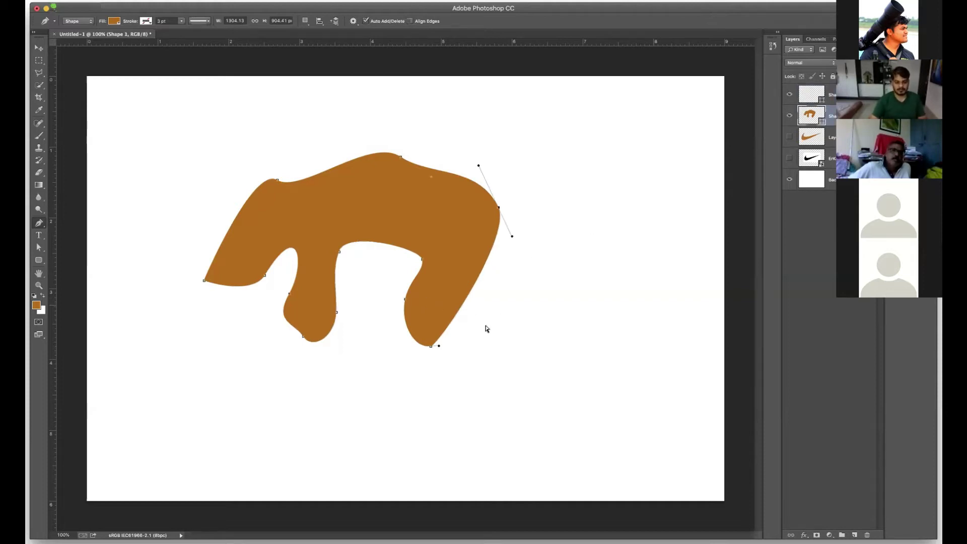
drag(392, 286, 471, 395)
drag(432, 349, 459, 347)
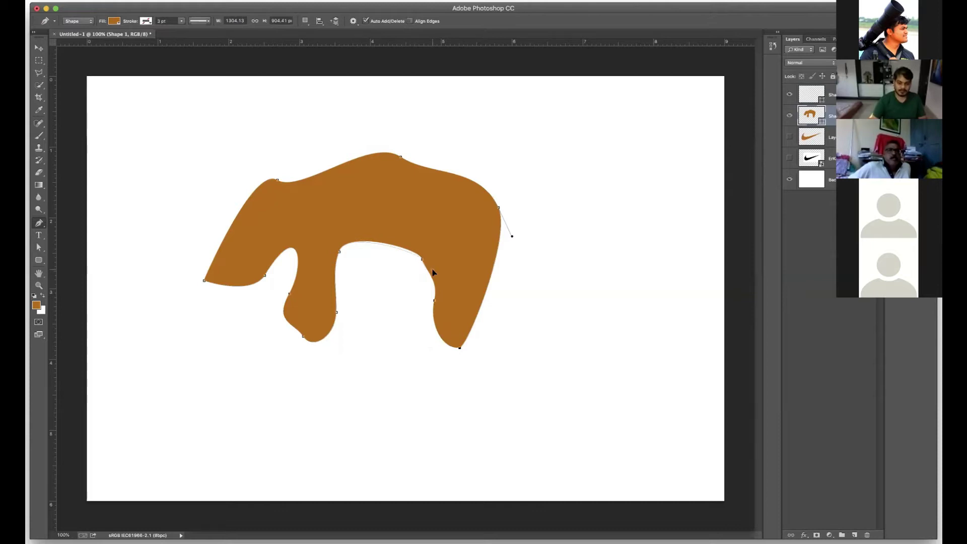
super+click(545, 267)
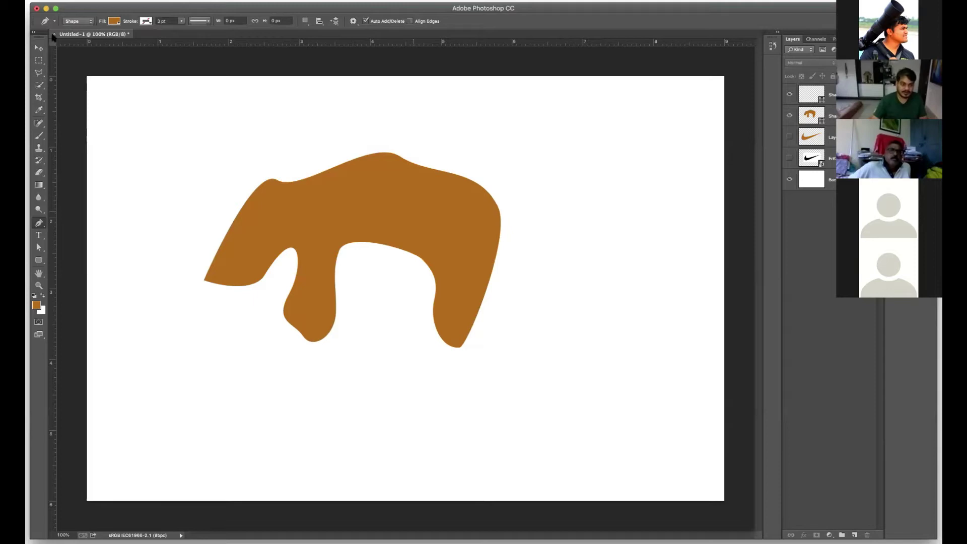
Shift the whole orange shape right and slightly down with the Move tool.
click(40, 49)
click(412, 234)
click(639, 155)
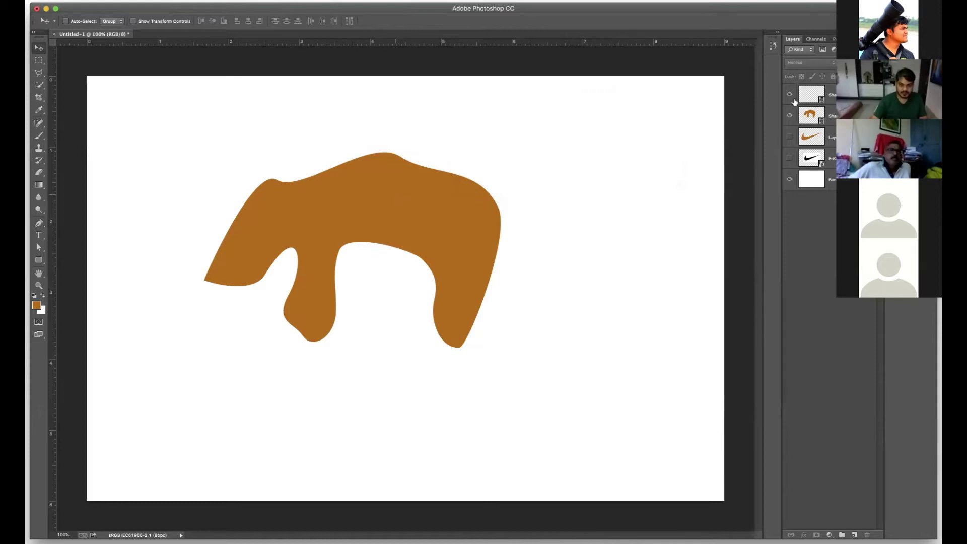
drag(386, 220, 393, 242)
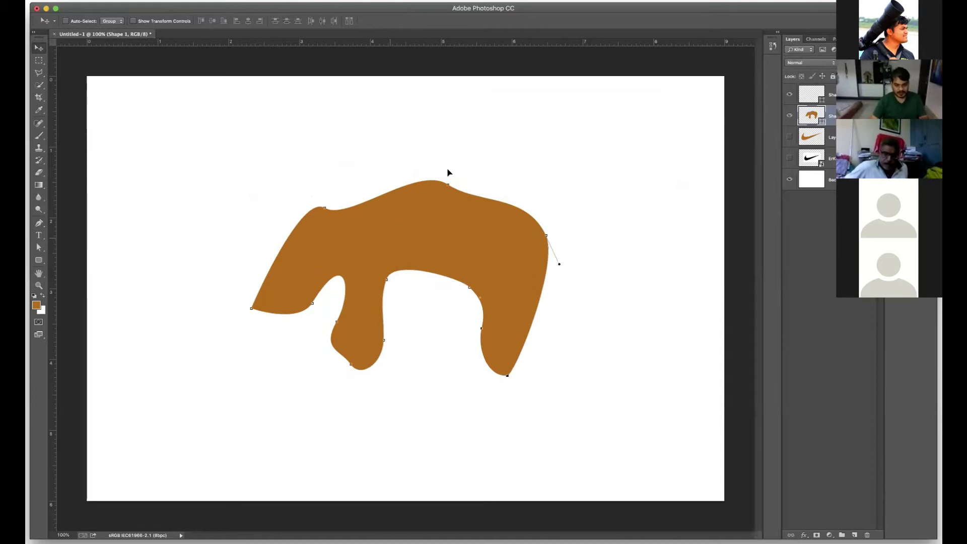
Enlarge the orange shape with Free Transform to about 229% in width and height, and reposition it across the canvas.
key(ctrl+t)
drag(558, 165, 645, 104)
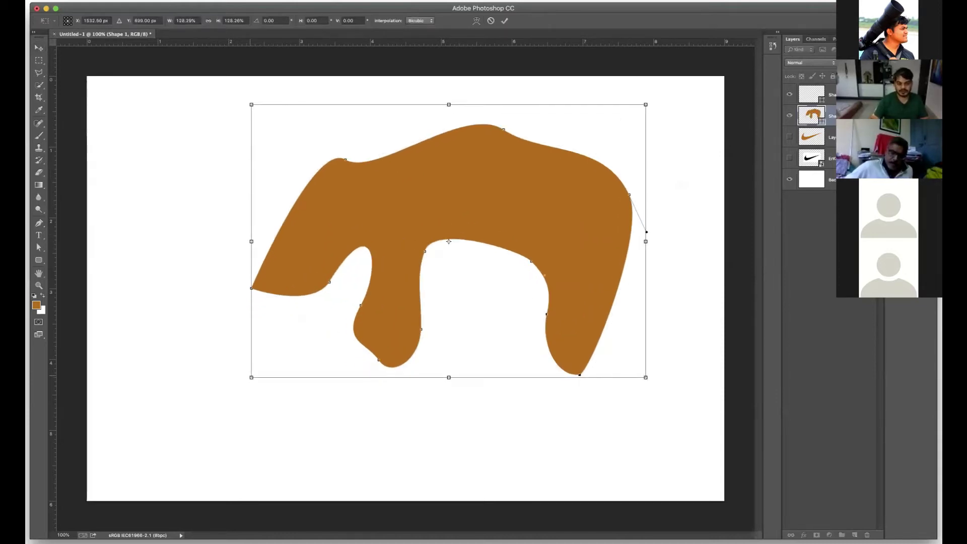
drag(251, 377, 50, 534)
drag(544, 205, 540, 171)
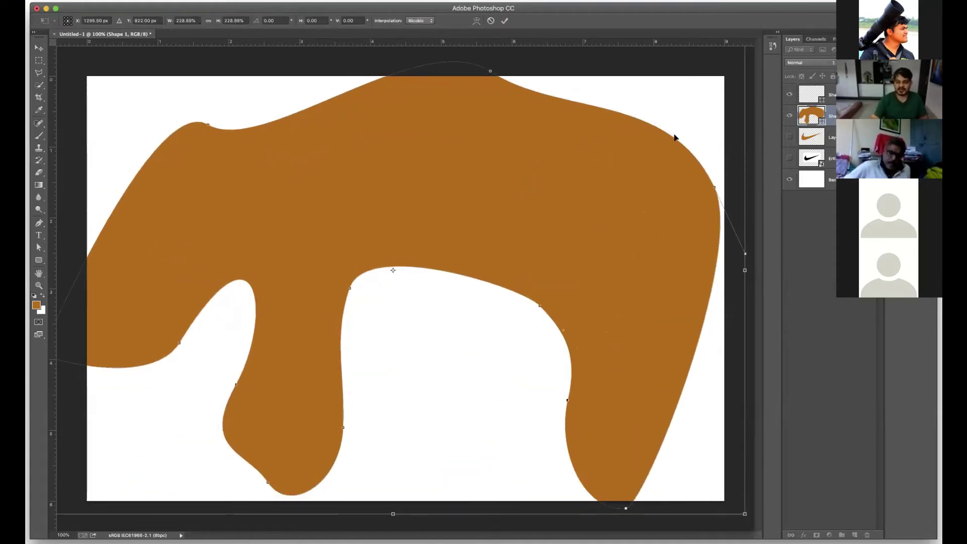
key(Return)
drag(272, 164, 304, 212)
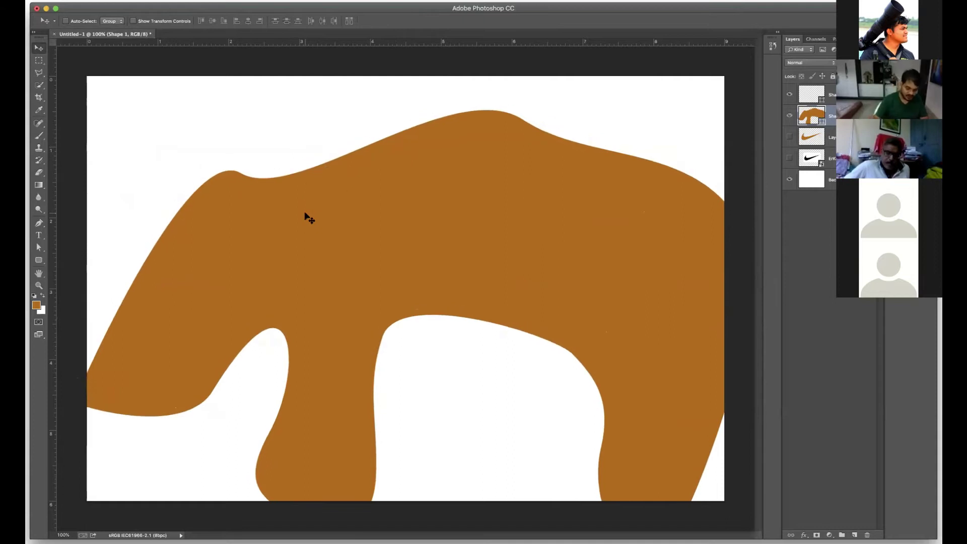
Examine the enlarged vector shape's edges at up to 300% magnification and compare them at smaller view sizes.
key(super+plus)
key(super+plus)
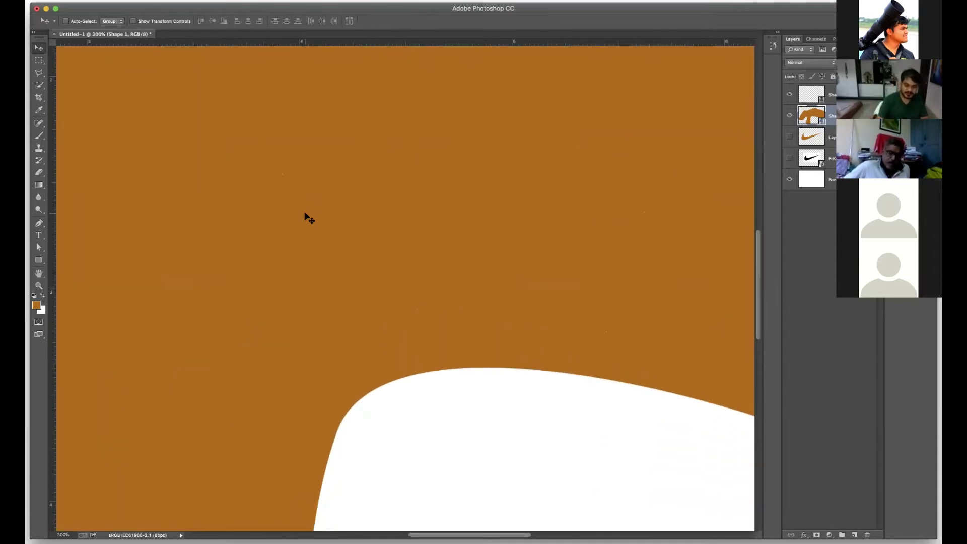
scroll(351, 243, up, 5)
scroll(335, 227, left, 3)
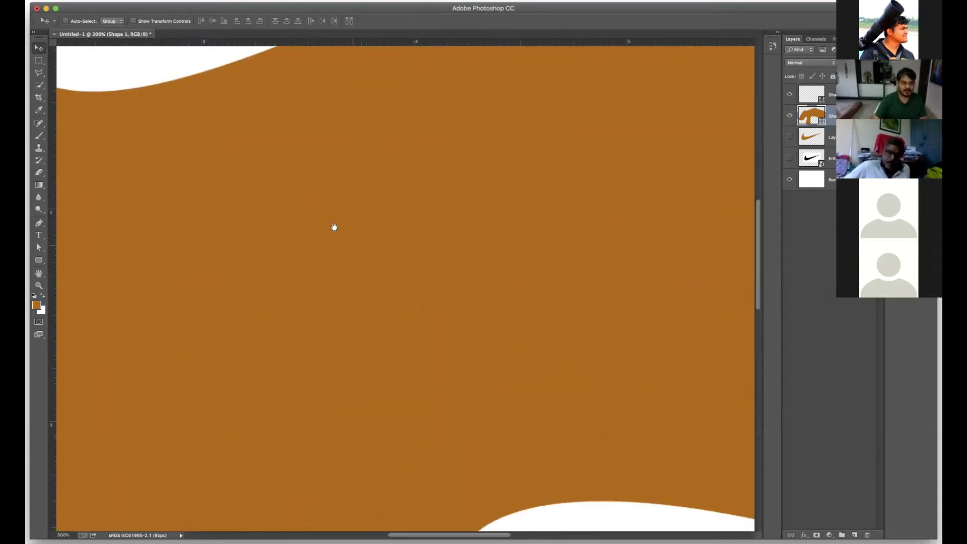
scroll(305, 222, up, 5)
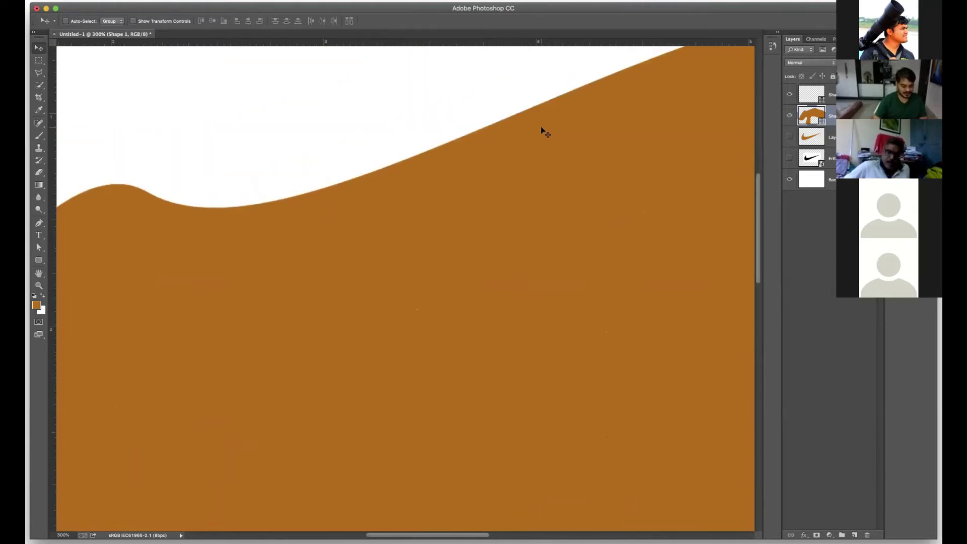
key(super+minus)
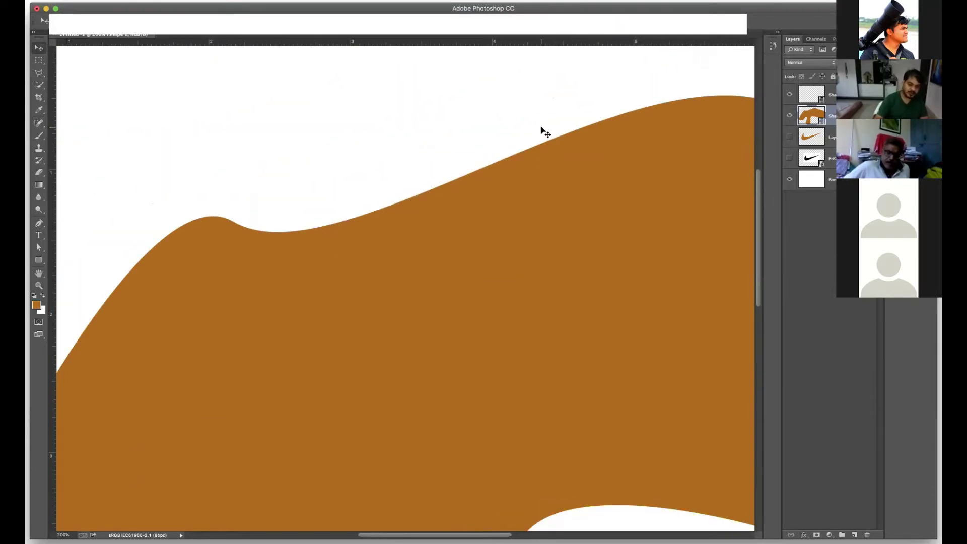
scroll(443, 196, down, 1)
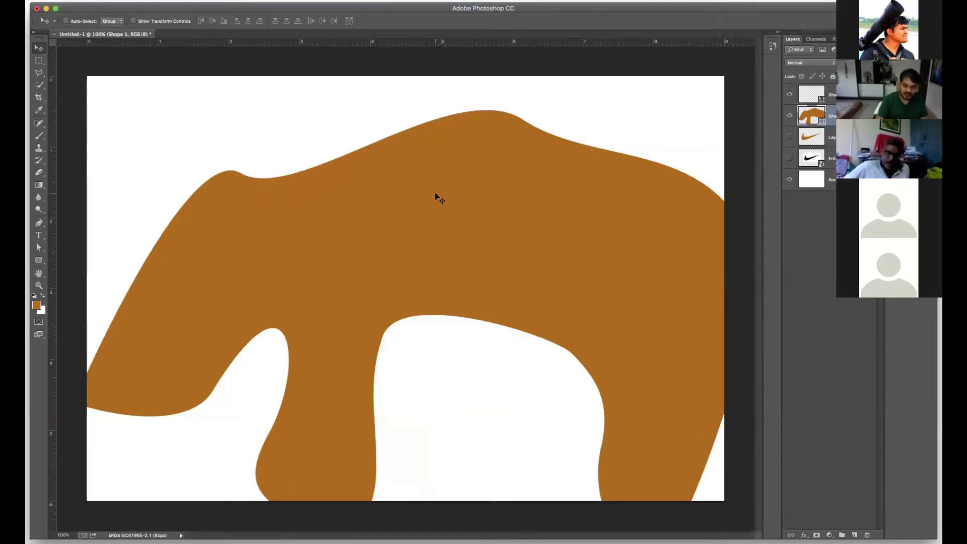
key(super+minus)
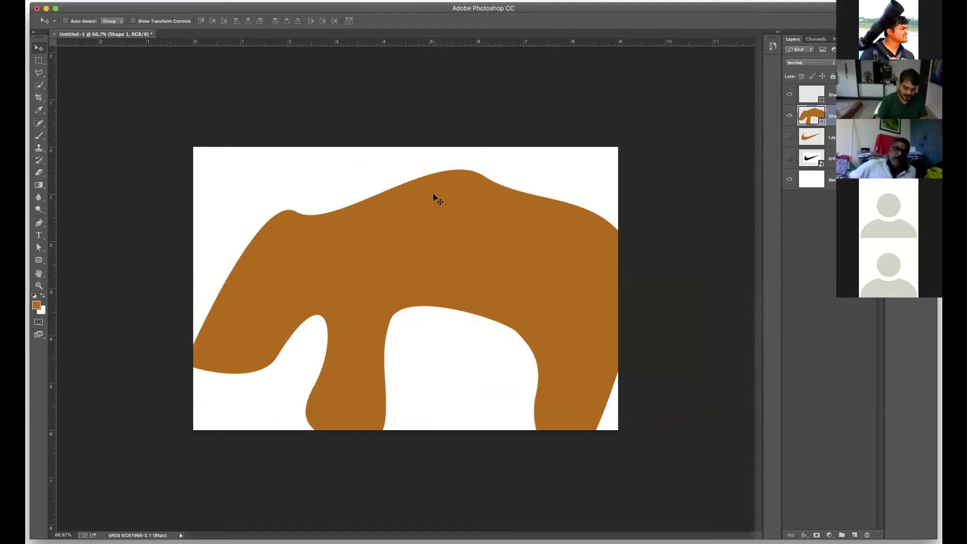
key(super+plus)
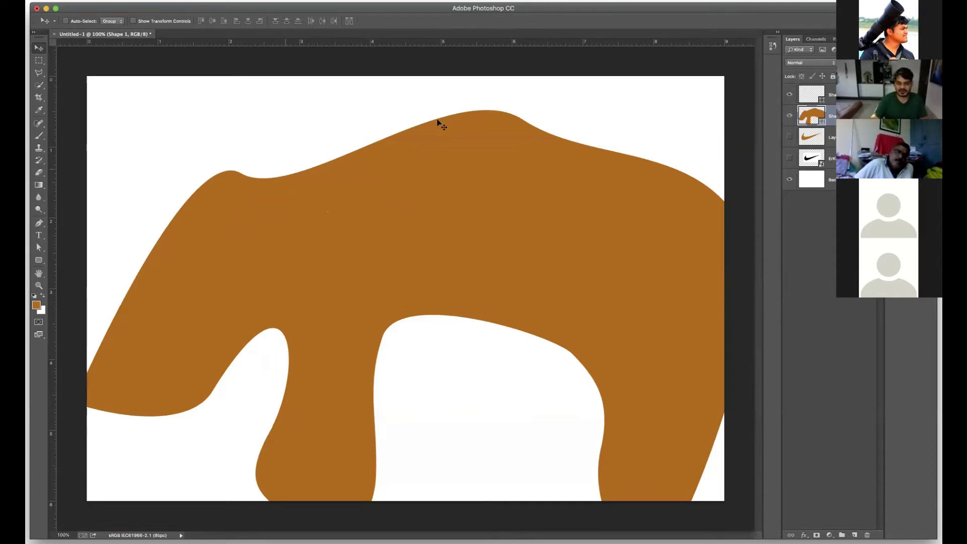
Scale the orange shape down with Free Transform so it fits inside the canvas and centre it roughly.
key(super+t)
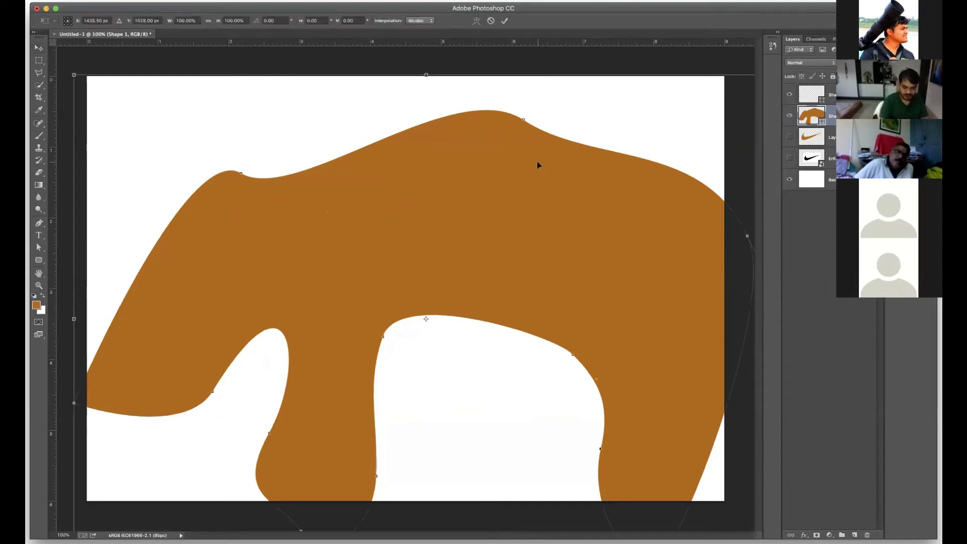
drag(80, 79, 301, 232)
drag(450, 222, 453, 225)
key(Return)
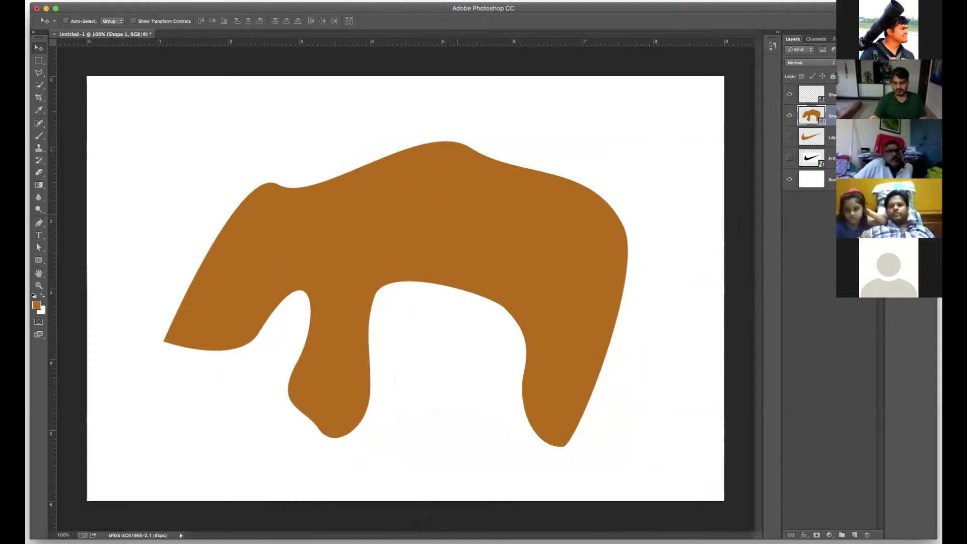
Hide the orange shape's layer and place the black Apple logo PNG from the Photoshop_tut folder into the document.
click(790, 116)
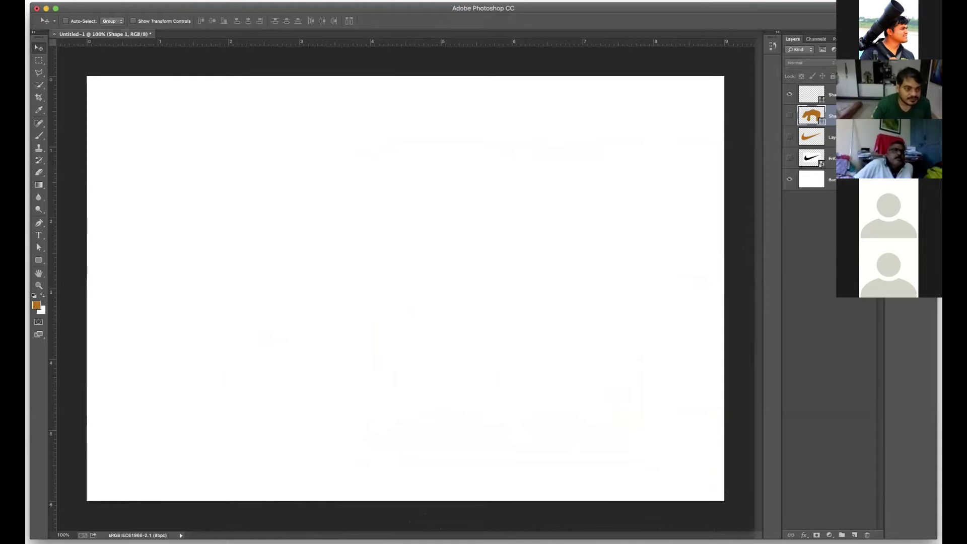
click(35, 0)
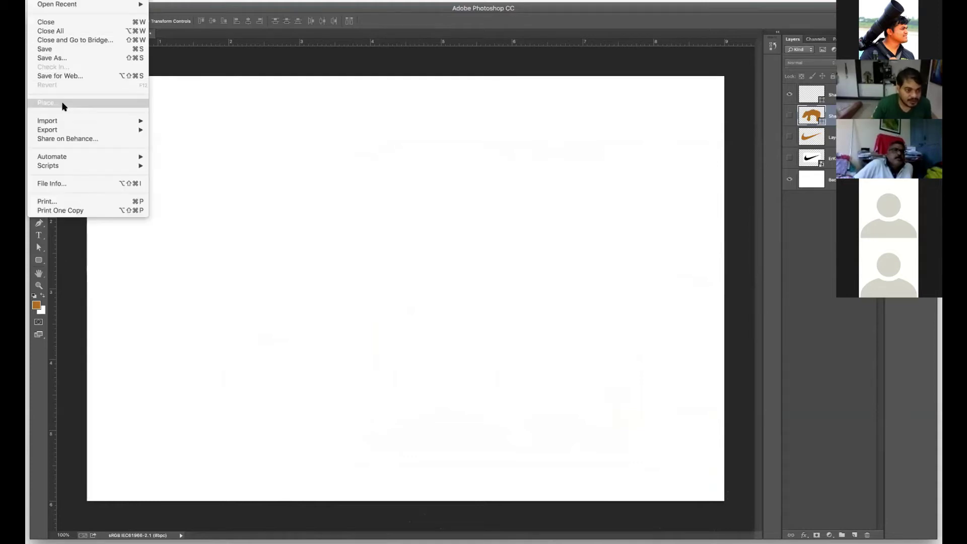
click(101, 102)
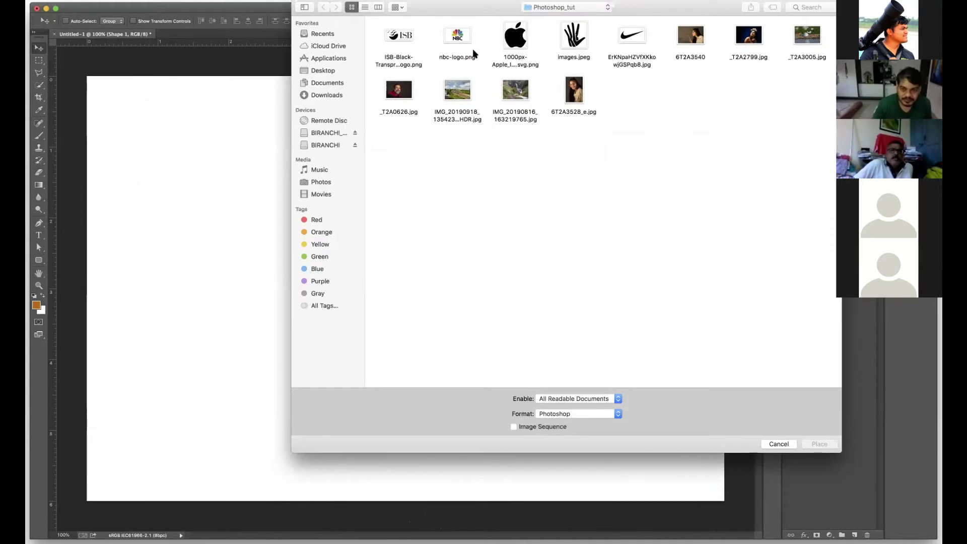
click(523, 35)
click(833, 447)
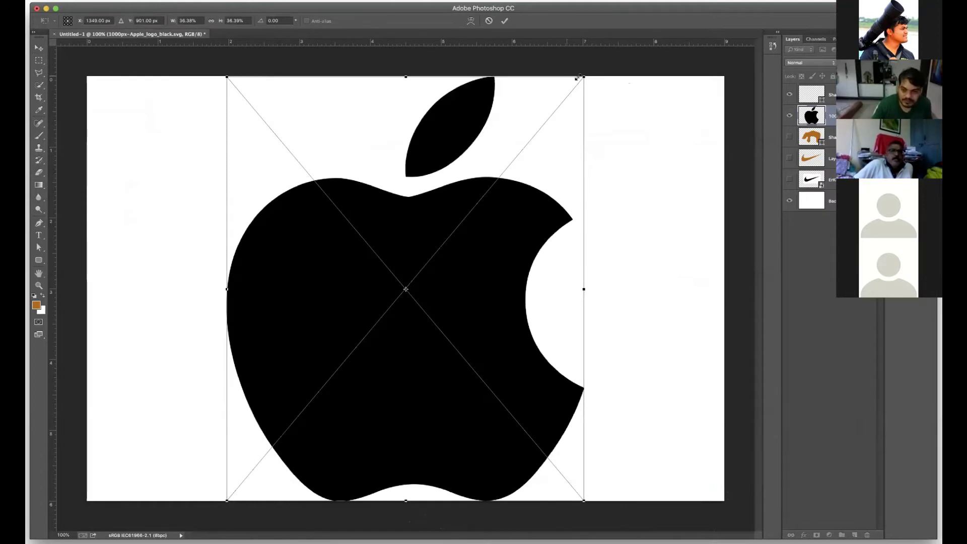
Scale the placed Apple logo to about 29% and position it slightly left of the canvas centre.
drag(567, 96, 514, 161)
drag(473, 261, 494, 202)
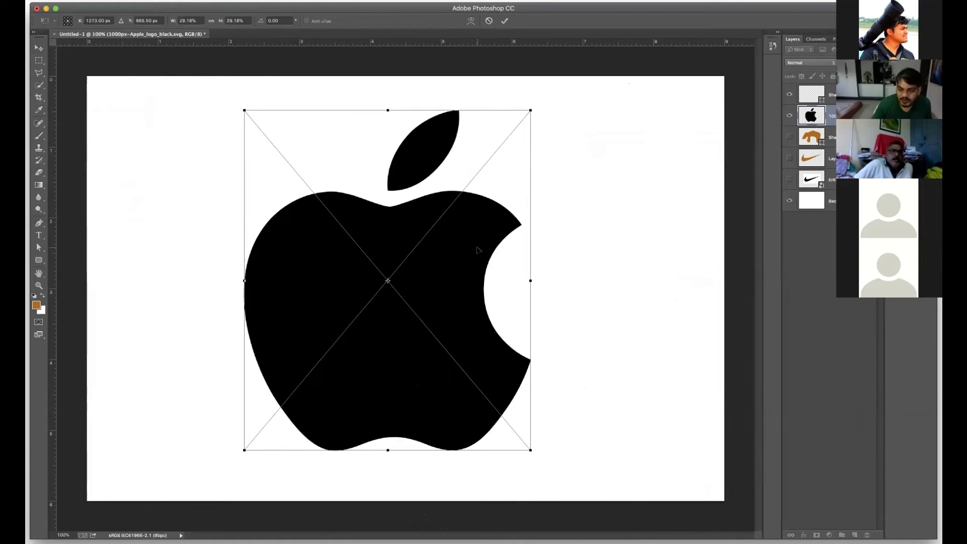
key(Return)
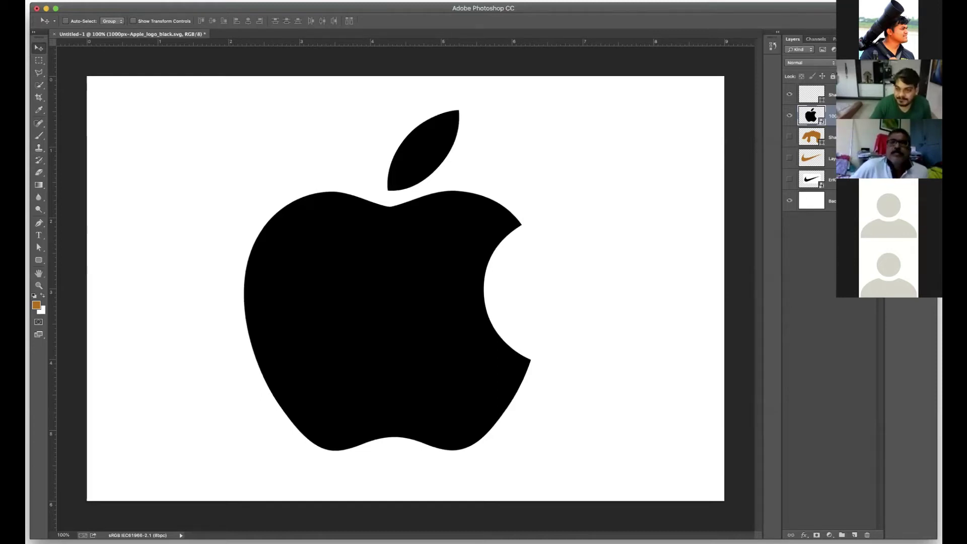
Reduce the Apple logo layer's opacity to 30% for tracing.
key(3)
key(5)
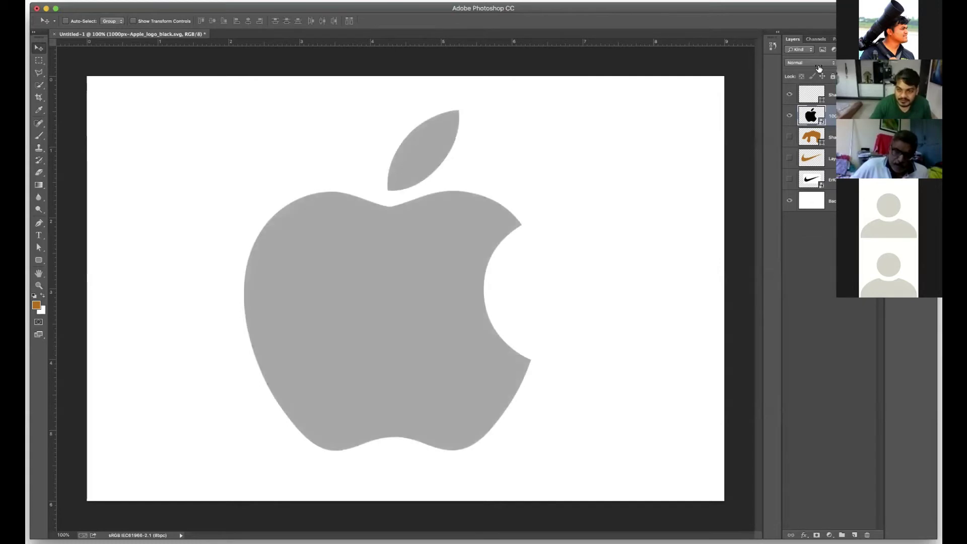
key(3)
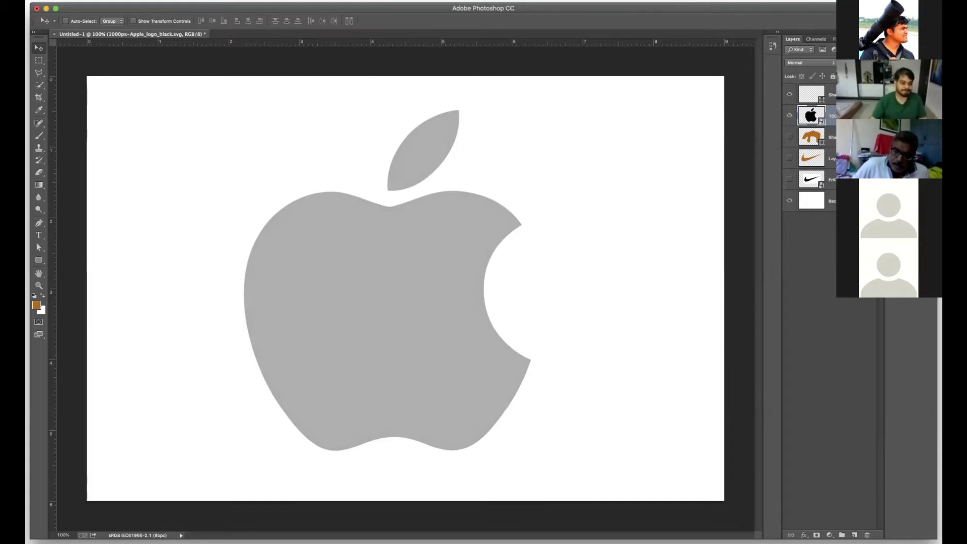
Set the Pen tool to Path mode and outline the logo's leaf with anchors at its tips and on its lower curve.
click(40, 224)
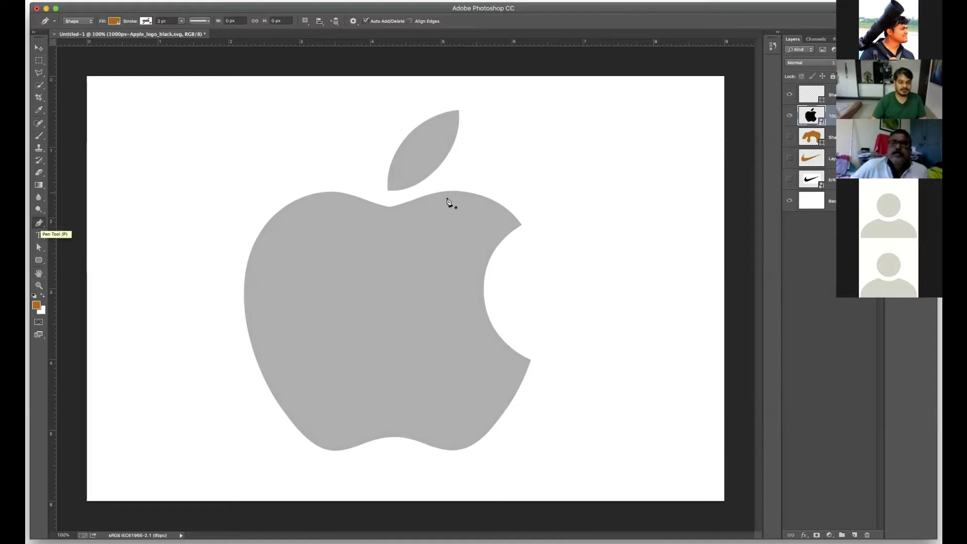
click(83, 21)
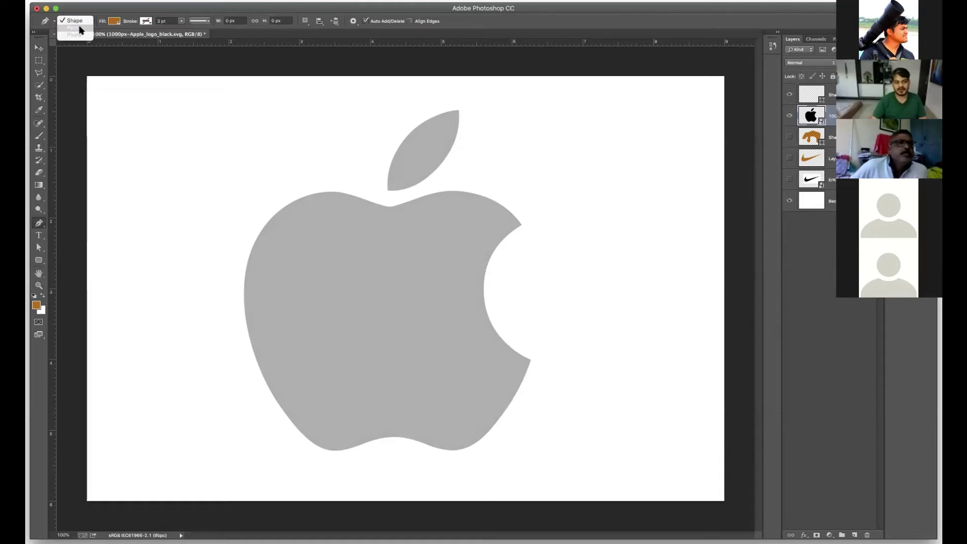
click(80, 28)
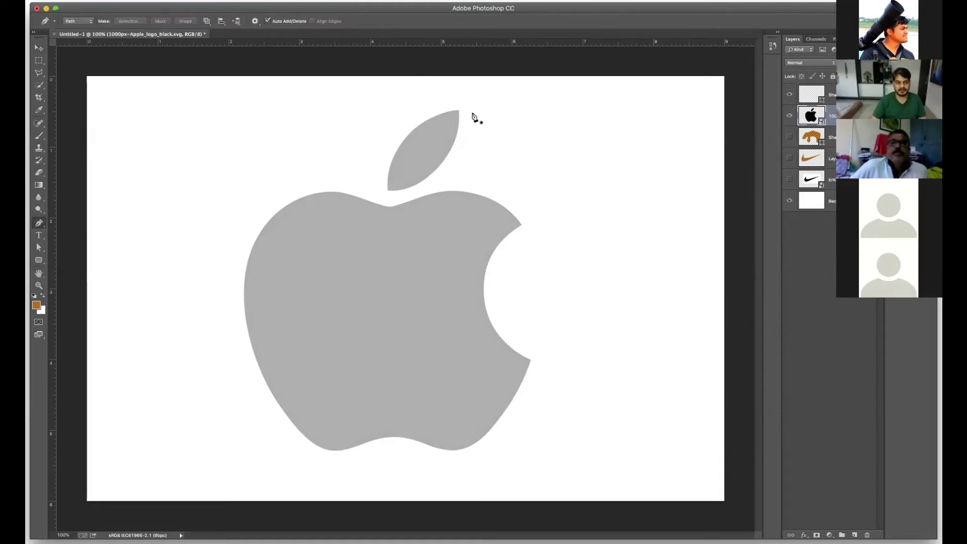
click(388, 191)
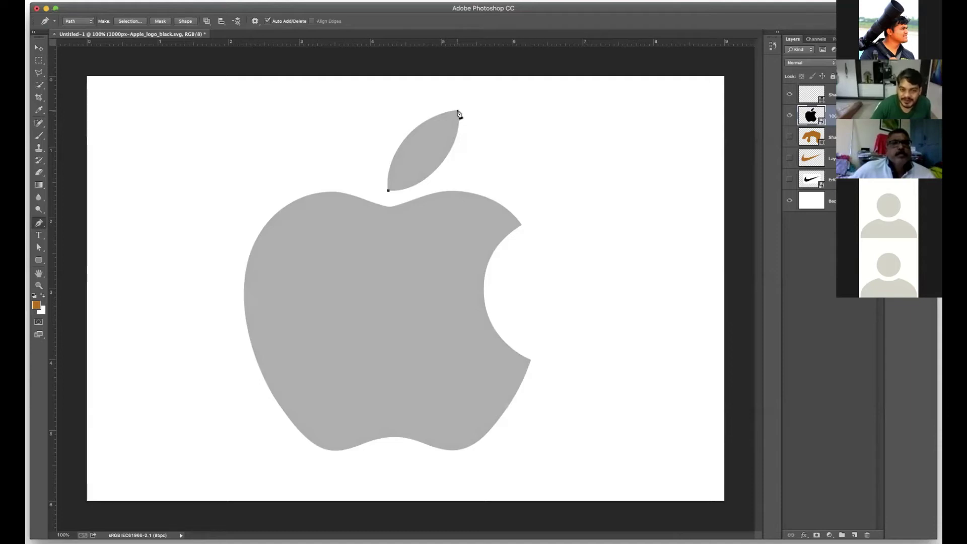
click(436, 170)
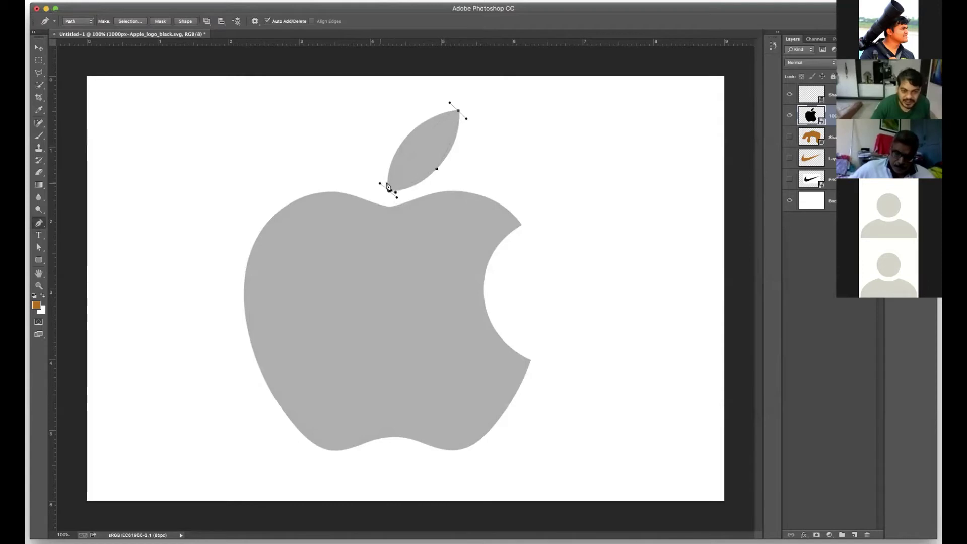
Remove the anchor on the leaf's lower curve and adjust the tip handles so both sides follow the leaf's edges.
click(436, 169)
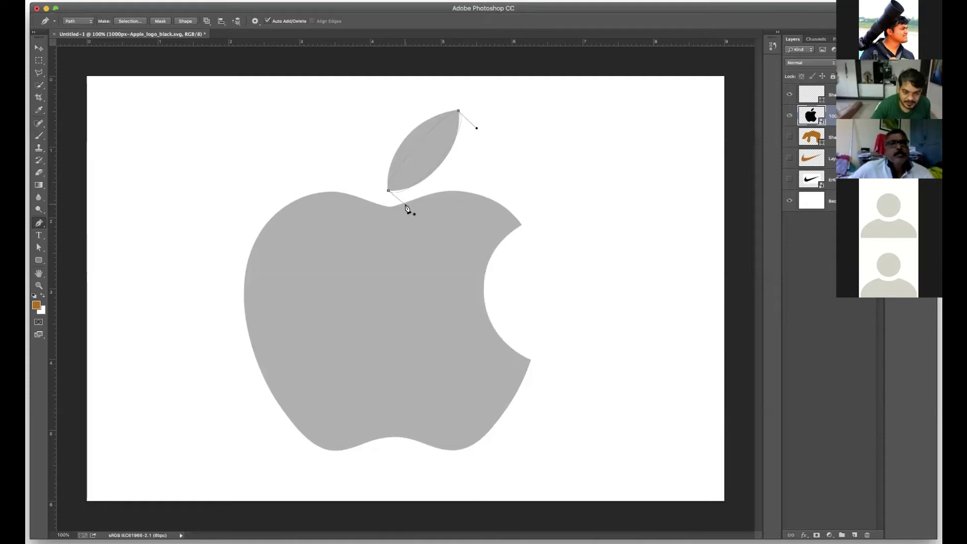
drag(408, 208, 437, 188)
drag(477, 130, 468, 135)
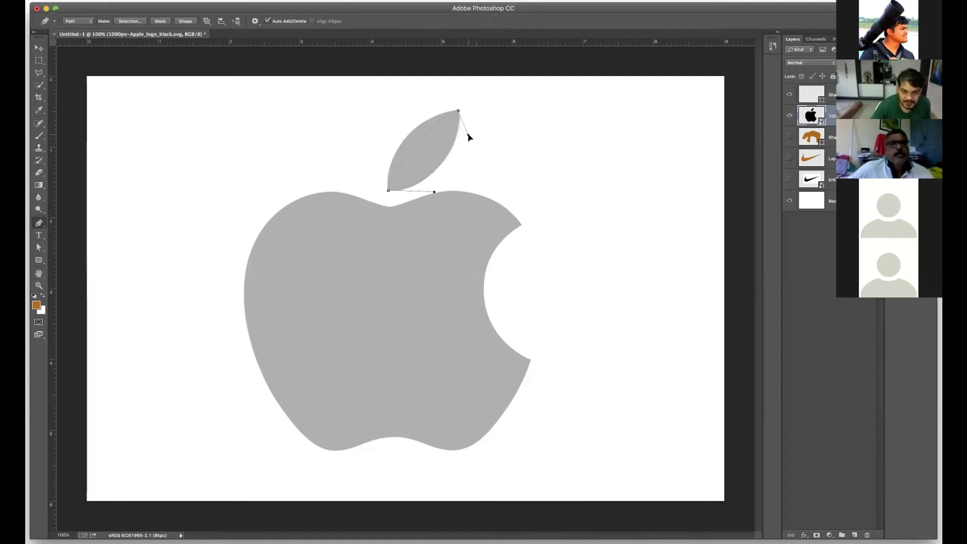
ctrl+click(422, 144)
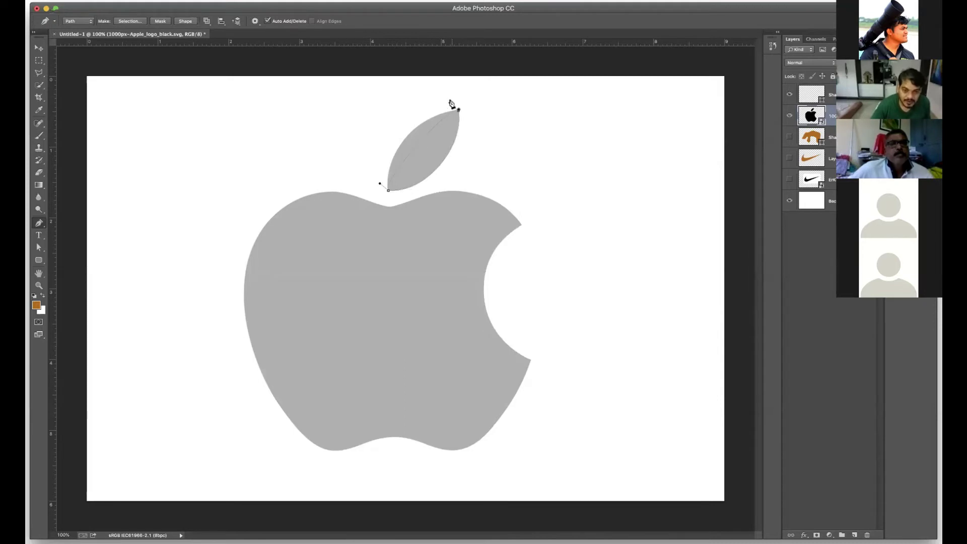
drag(458, 111, 401, 115)
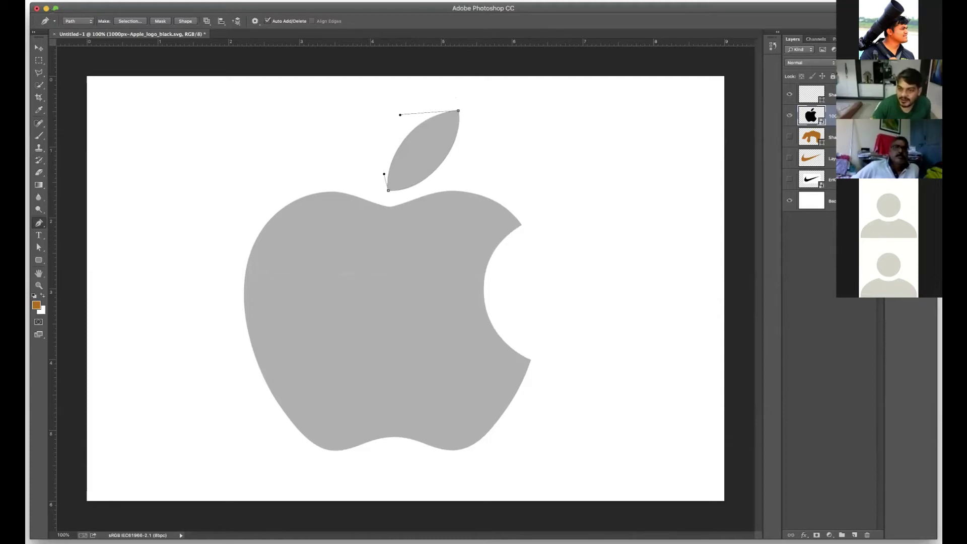
Save the leaf's work path under the name leaf.
click(834, 38)
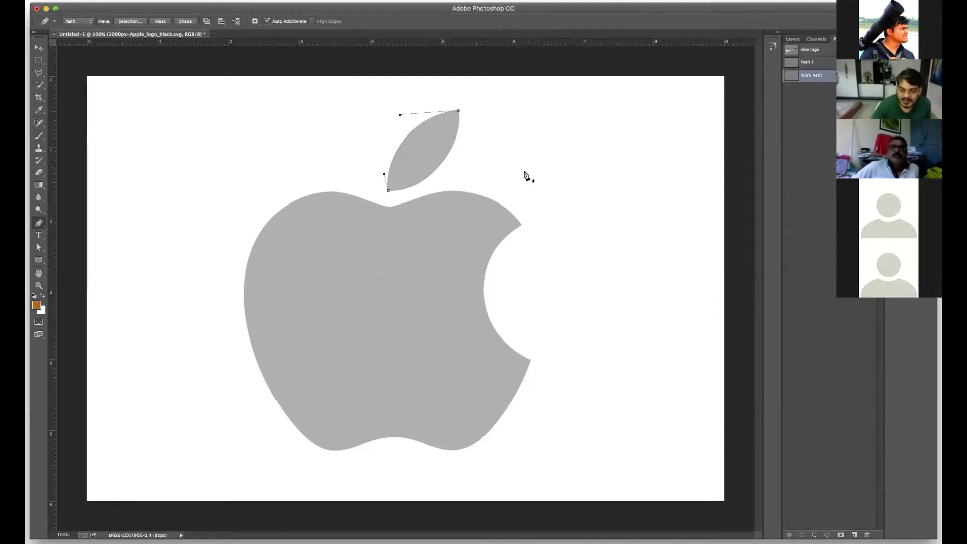
double_click(811, 75)
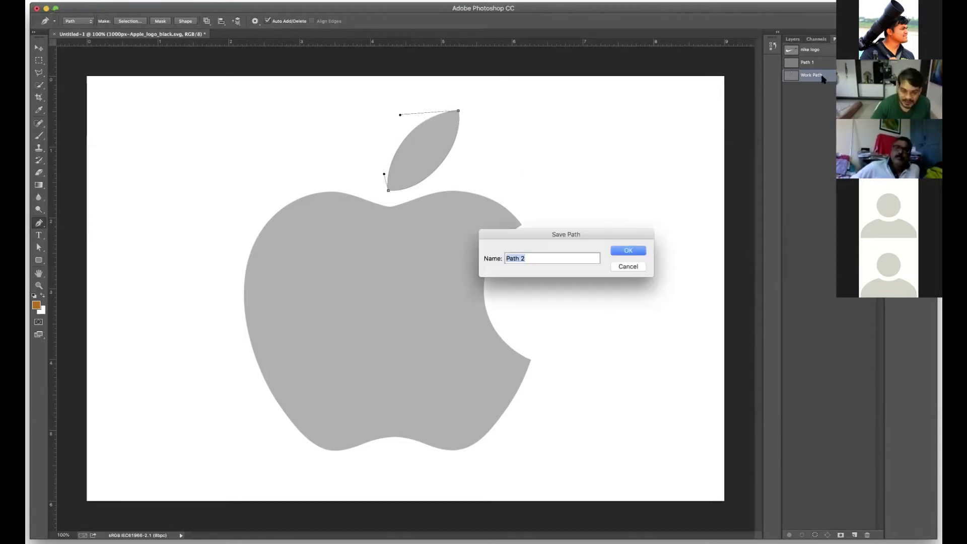
text(leaf)
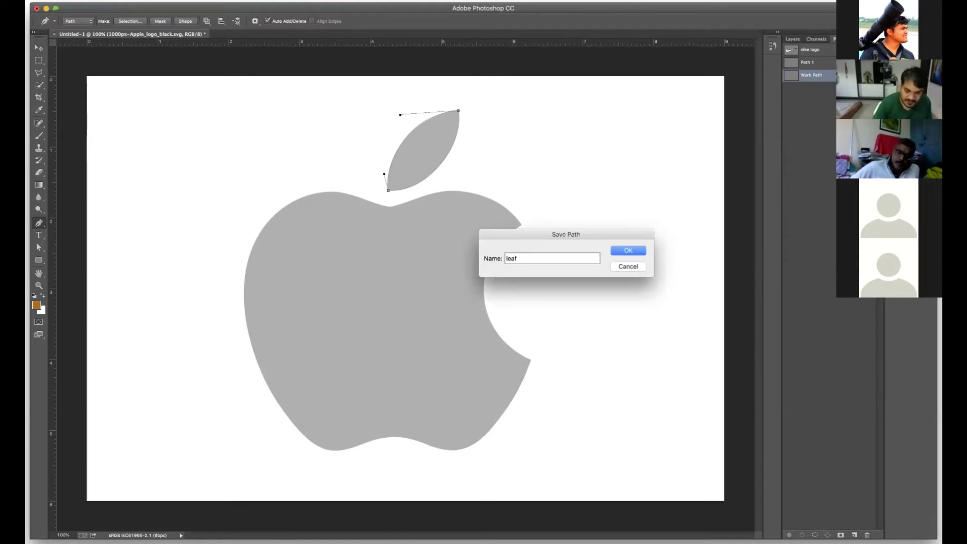
key(Return)
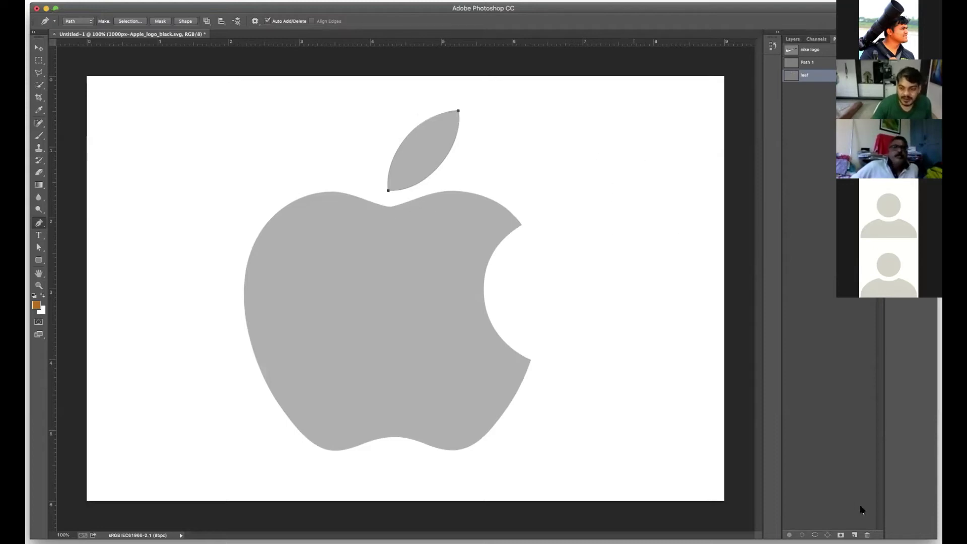
Create a new path and name it apple.
click(854, 534)
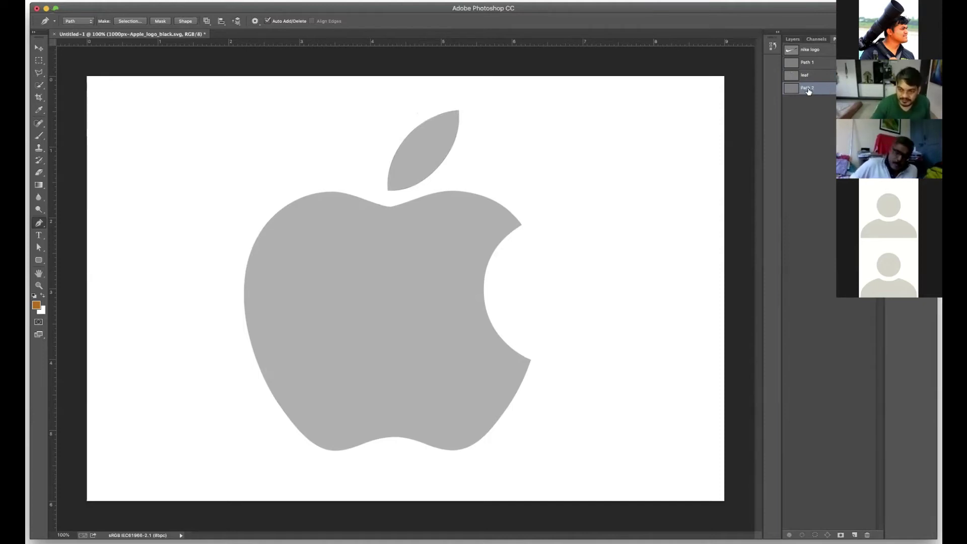
double_click(808, 88)
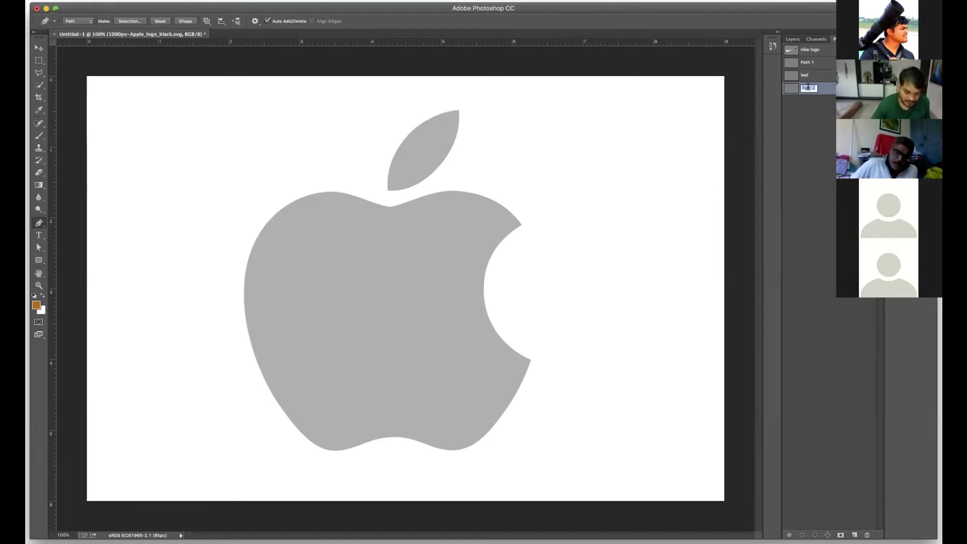
text(appla)
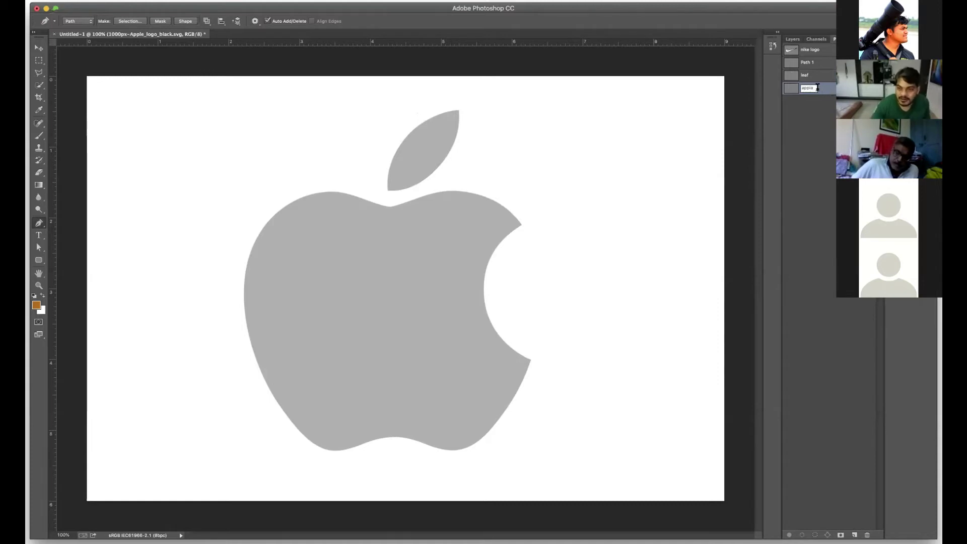
key(BackSpace)
text(e)
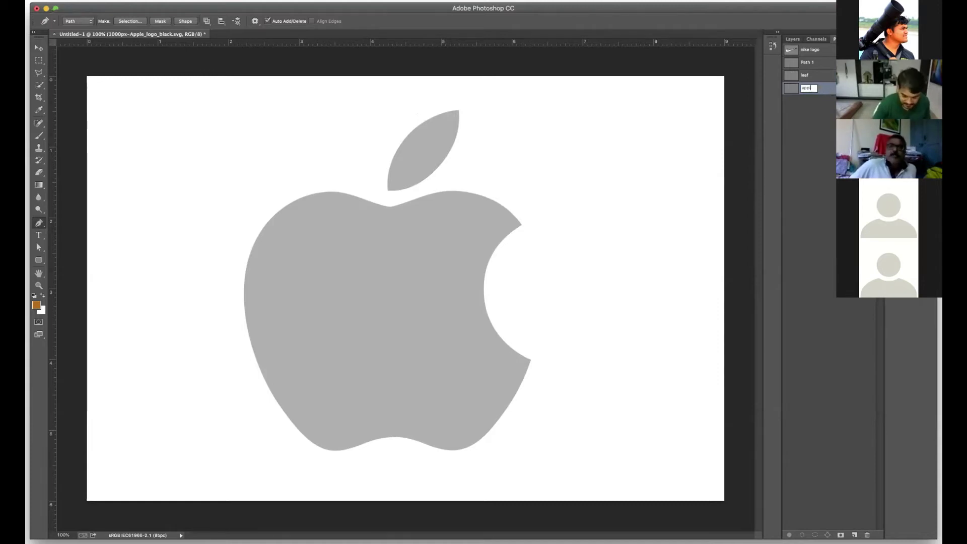
key(Return)
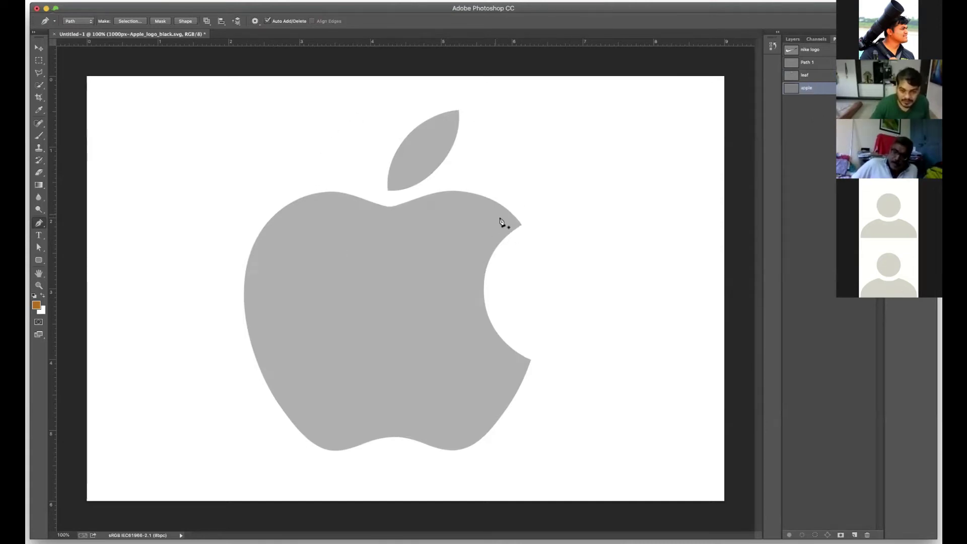
Outline the apple body with a closed straight-sided path anchored at the top dip, both bite corners, bottom notch and left side.
click(389, 207)
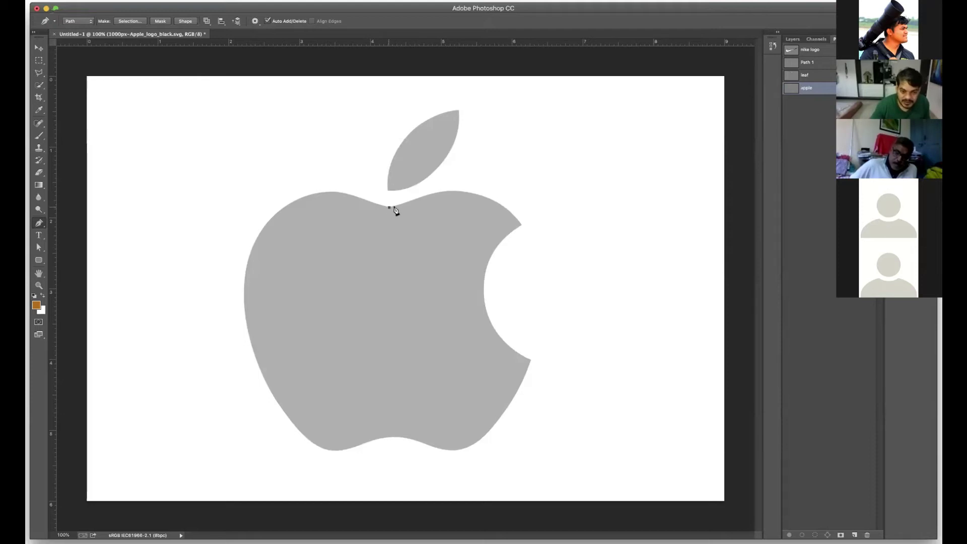
click(521, 225)
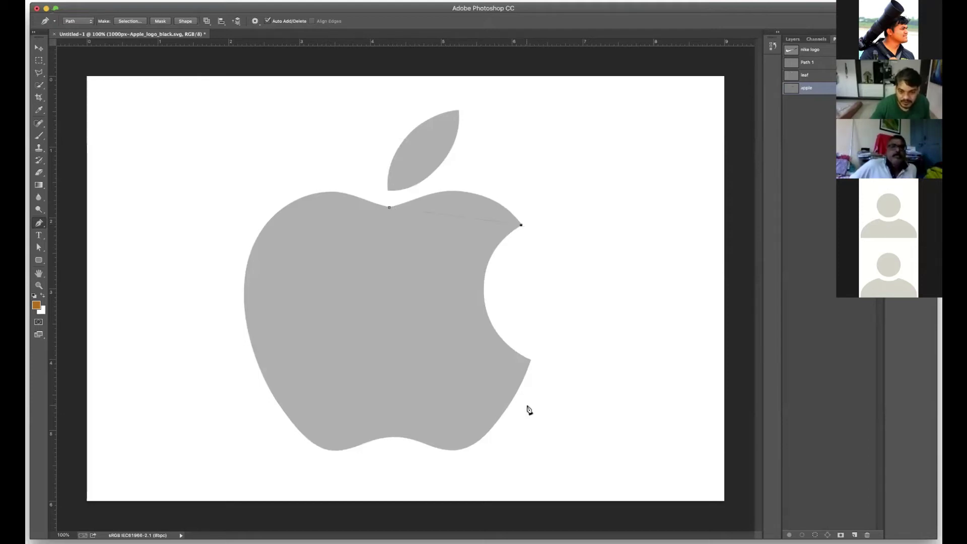
click(530, 360)
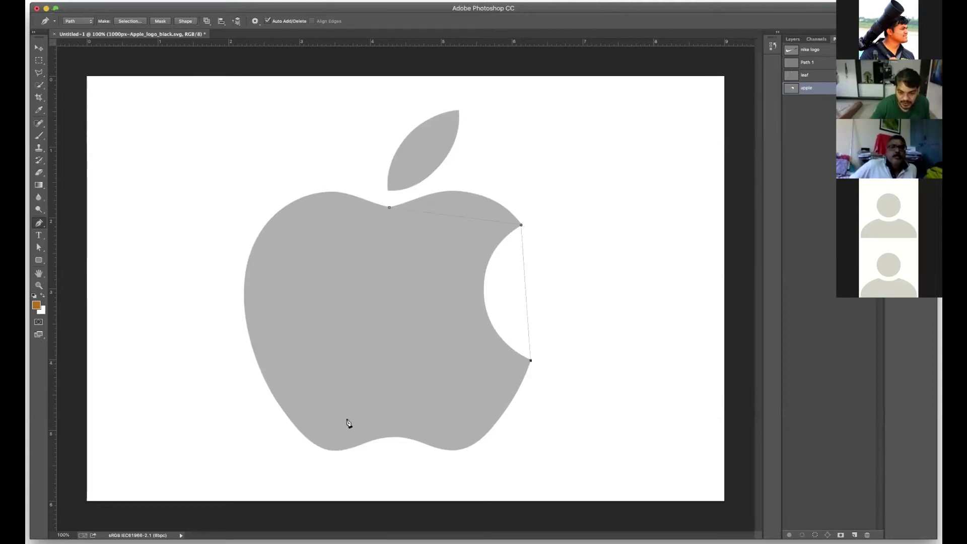
click(395, 436)
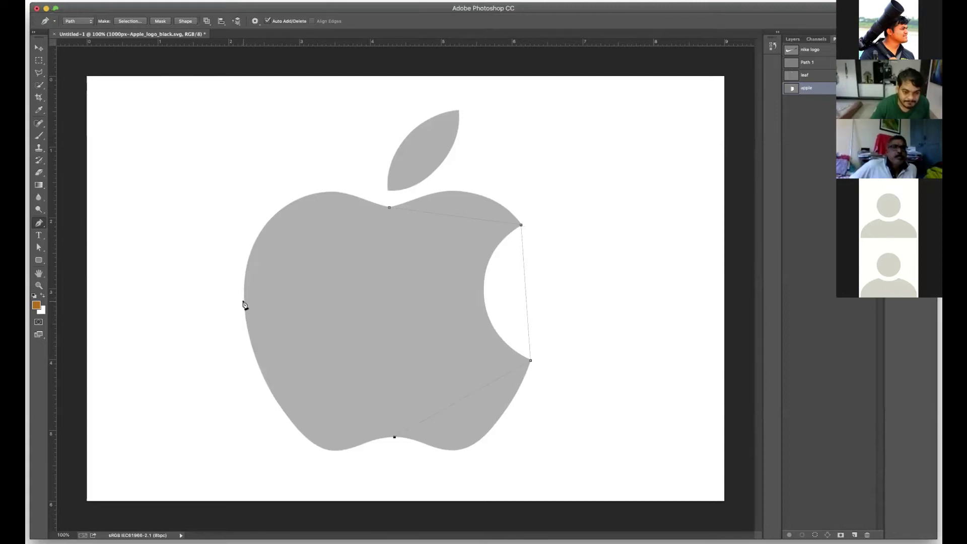
click(243, 302)
click(390, 207)
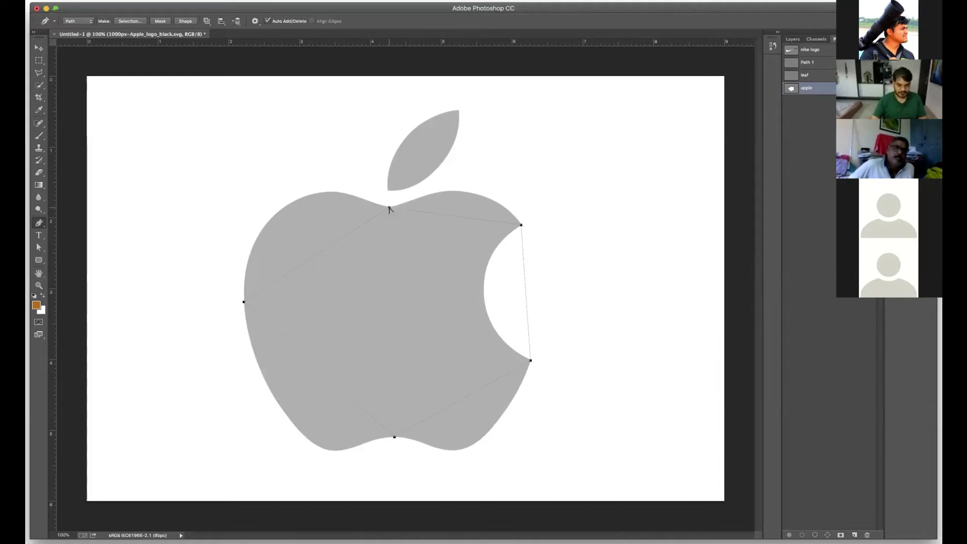
Add curve handles at the top dip and both bite corners so the path follows the logo's bite.
drag(389, 207, 401, 207)
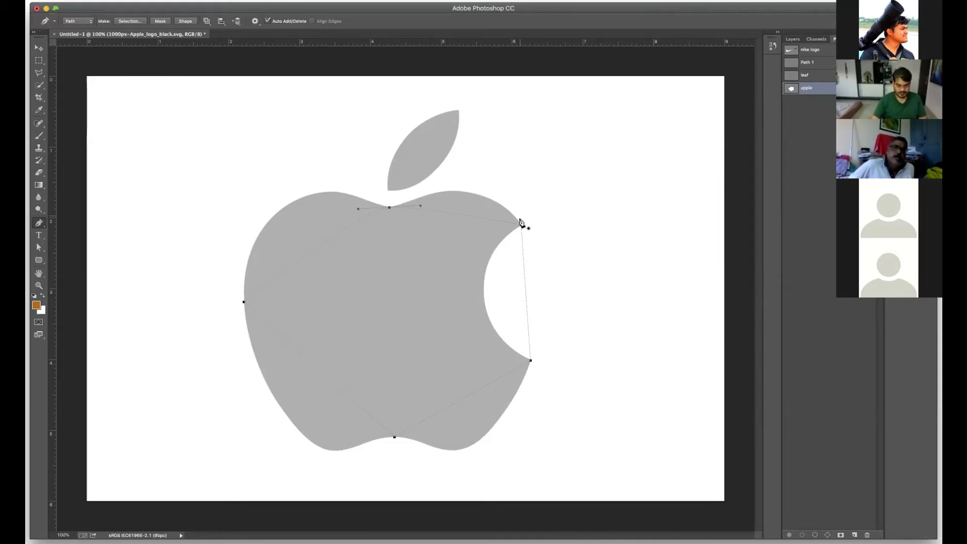
mouse_move(521, 225)
mouse_down()
mouse_move(524, 236)
mouse_move(440, 296)
mouse_move(440, 277)
mouse_up()
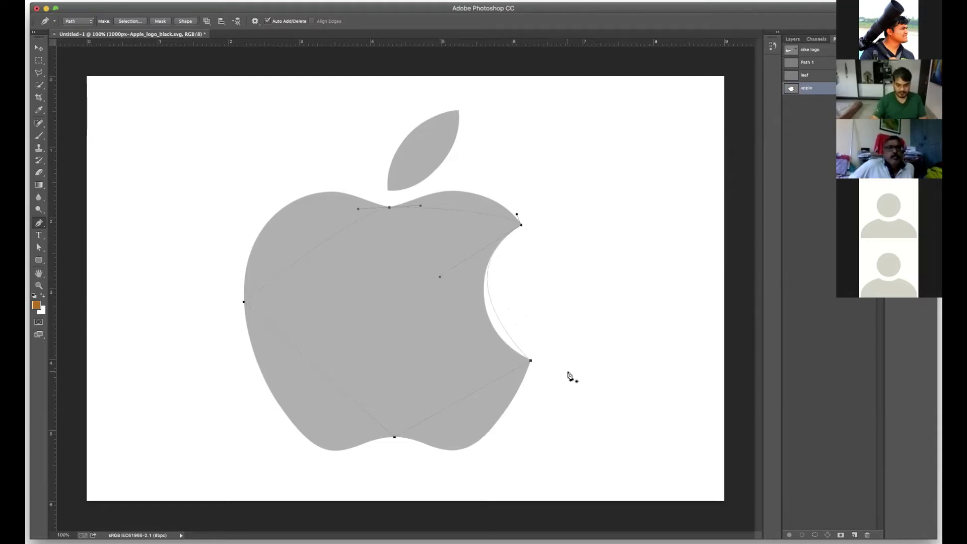
mouse_move(530, 361)
mouse_down()
mouse_move(536, 369)
mouse_move(526, 356)
mouse_move(511, 370)
mouse_move(514, 362)
mouse_up()
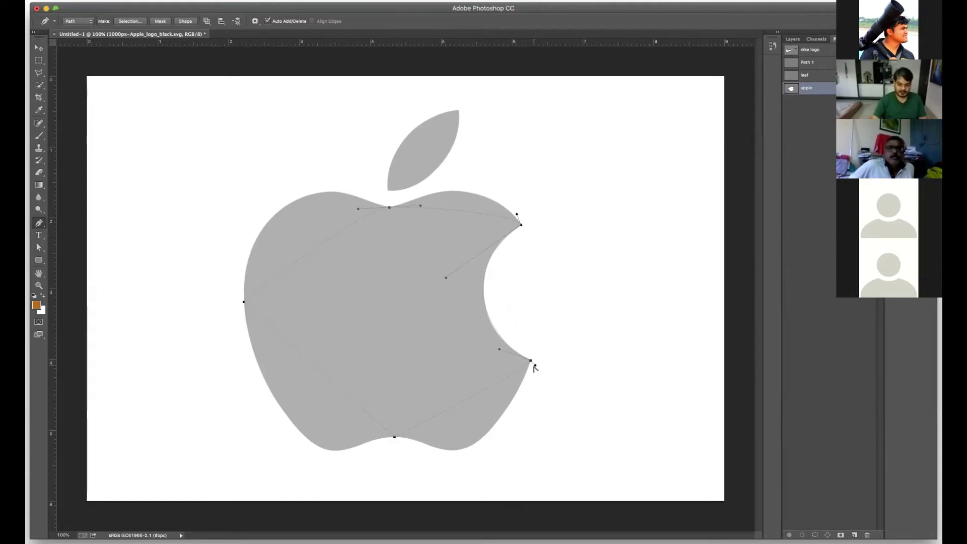
Adjust the handles at the lower bite corner and bottom notch to curve the path along the apple's lower-right side.
drag(534, 369, 491, 476)
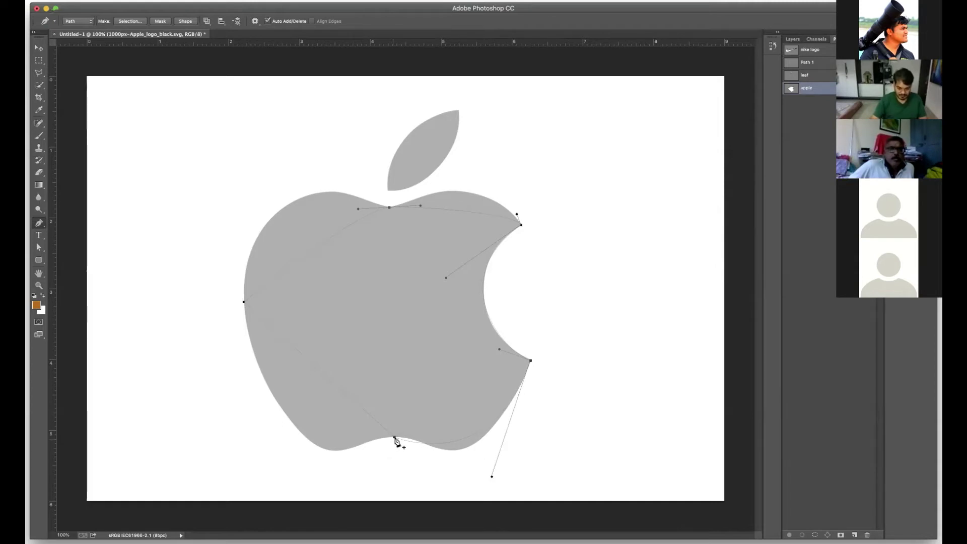
drag(408, 440, 374, 441)
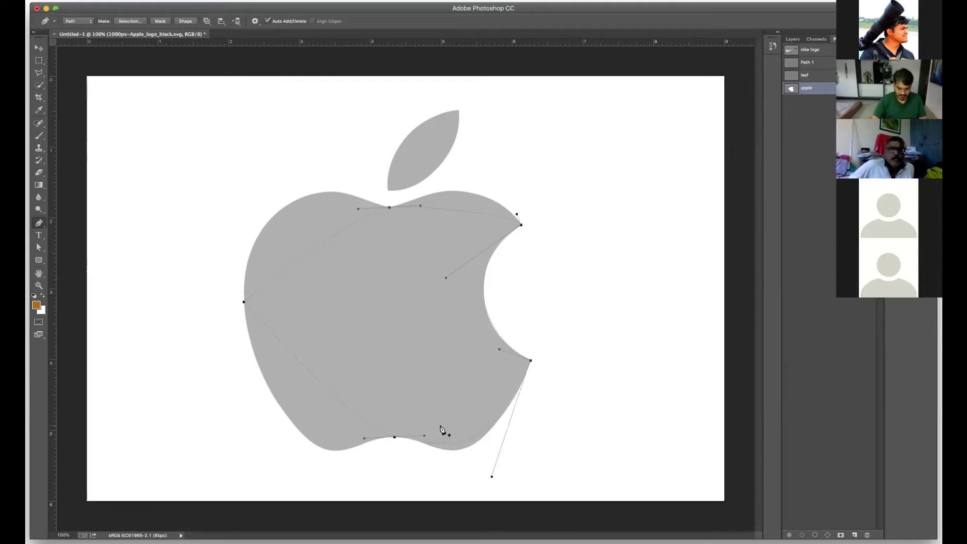
mouse_move(425, 436)
mouse_down()
mouse_move(445, 448)
mouse_move(425, 443)
mouse_up()
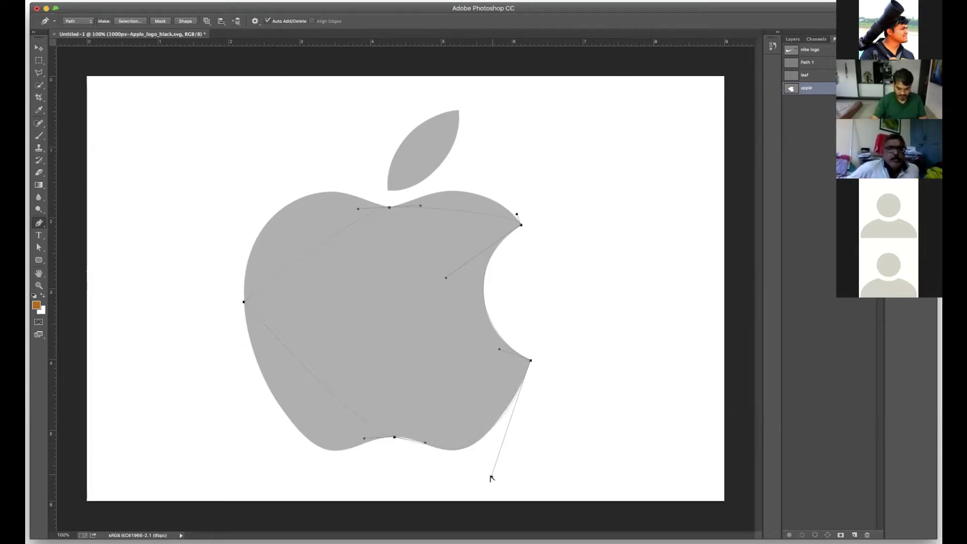
drag(492, 477, 479, 476)
drag(492, 476, 484, 478)
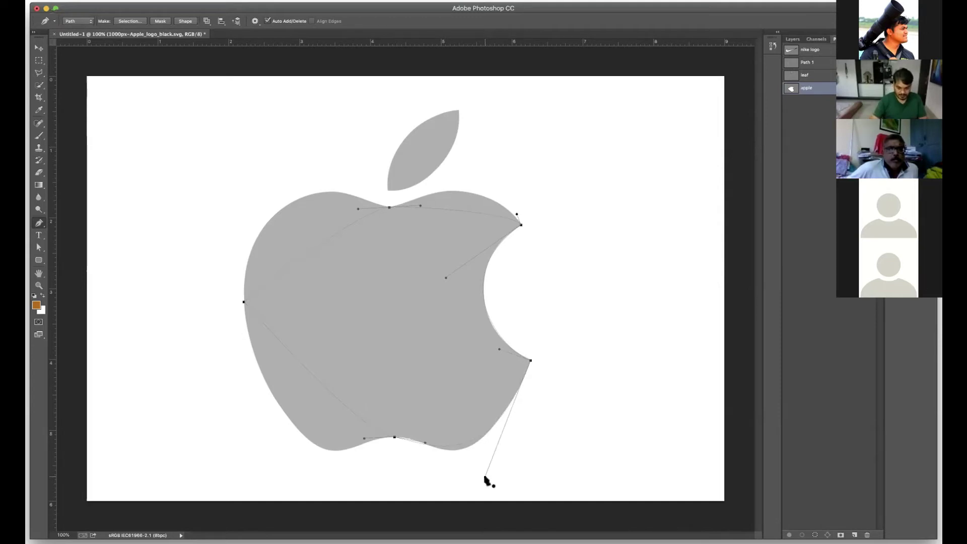
Add an anchor at the base of the lower-right lobe and move the bottom-notch anchor to the lower-left lobe.
click(454, 446)
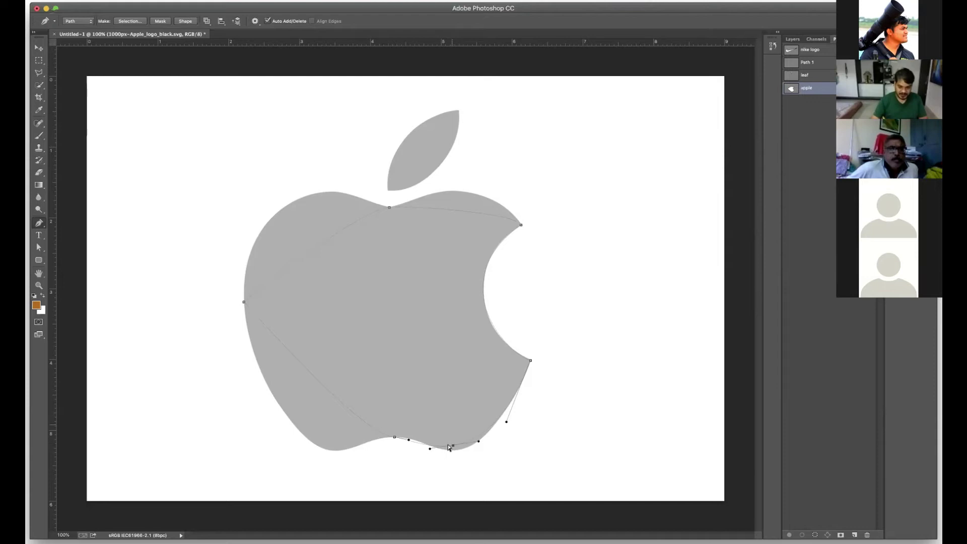
drag(453, 446, 455, 451)
drag(394, 438, 332, 453)
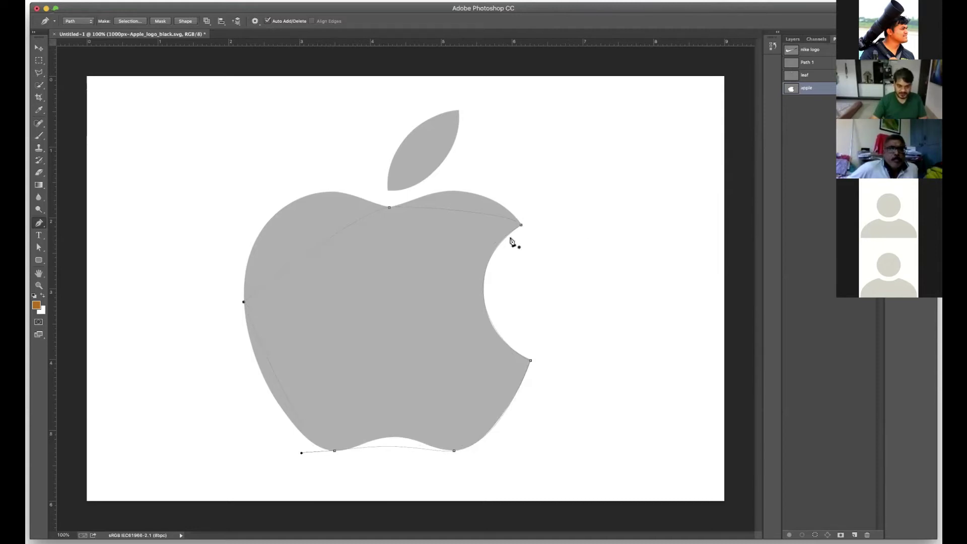
Move the top-dip anchor onto the apple's upper-right lobe and the left-side anchor onto the upper-left lobe.
click(389, 208)
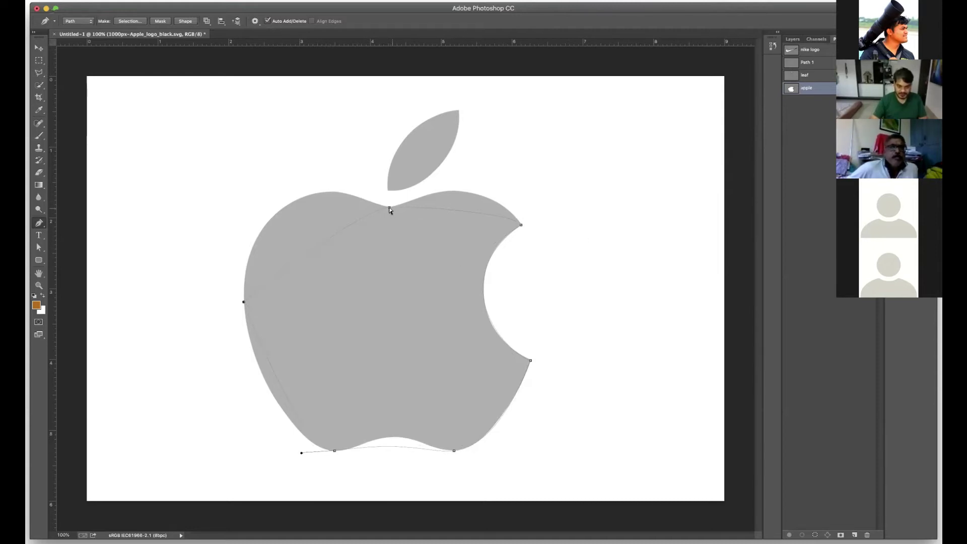
drag(461, 194, 461, 193)
drag(244, 305, 311, 194)
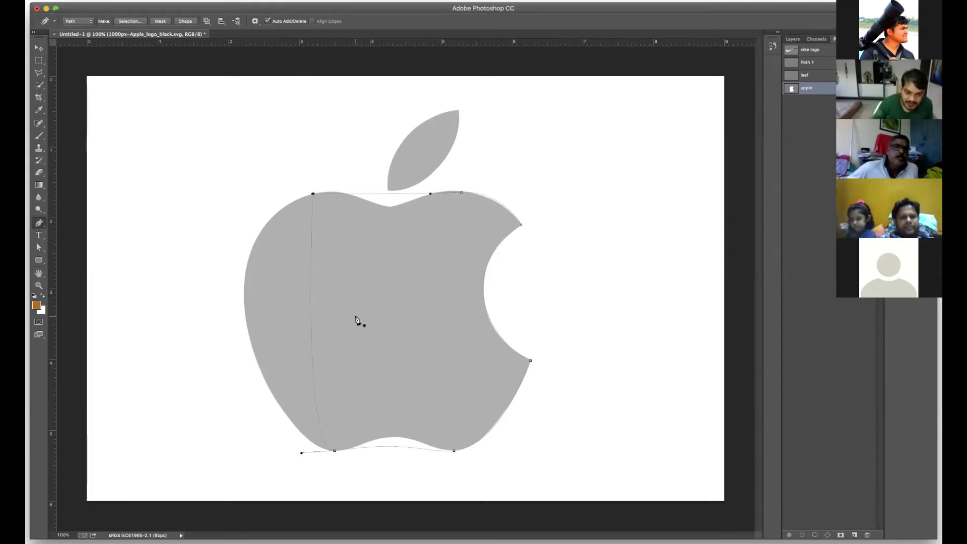
click(311, 321)
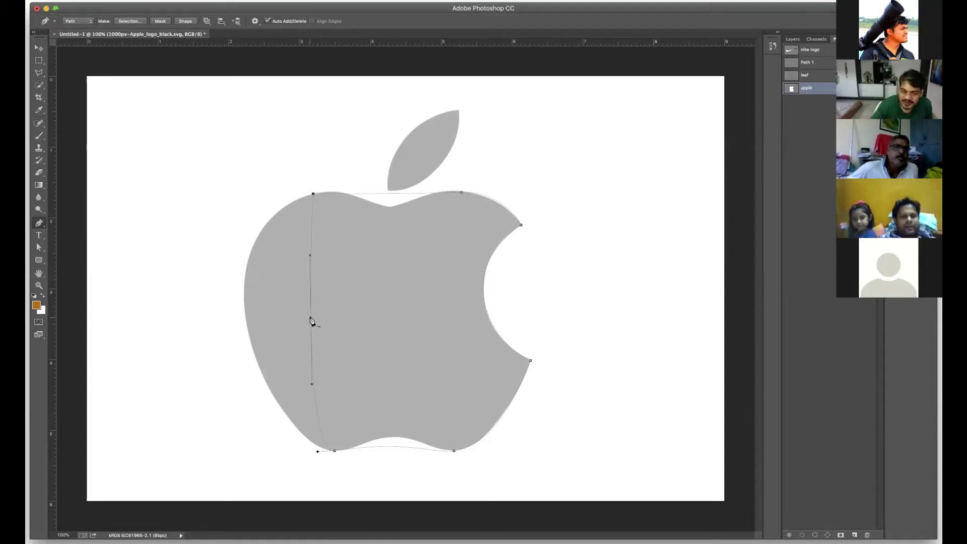
click(312, 322)
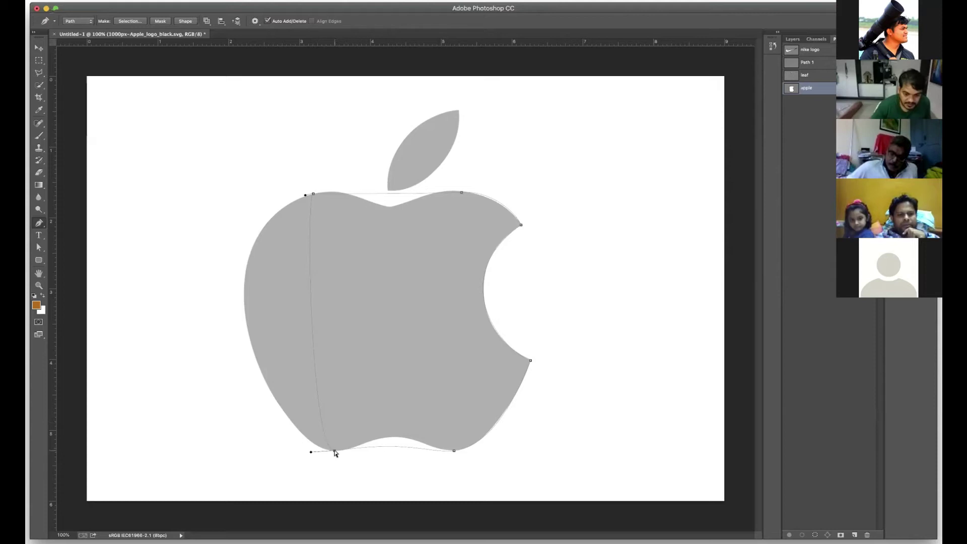
Pull curve handles from both bottom lobe anchors so the path follows the bottom notch and starts up the apple's left side.
drag(454, 452, 410, 442)
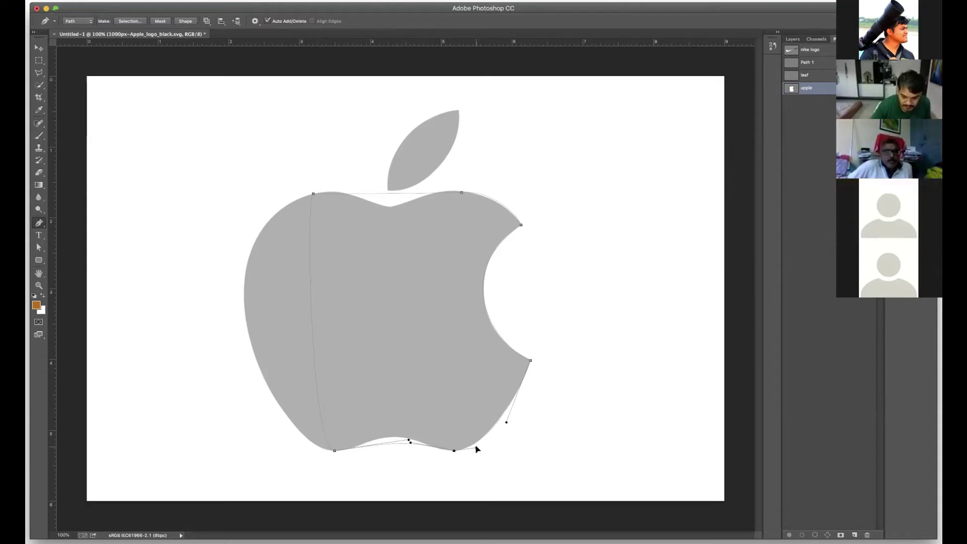
mouse_move(403, 439)
mouse_down()
mouse_move(383, 437)
mouse_move(398, 425)
mouse_up()
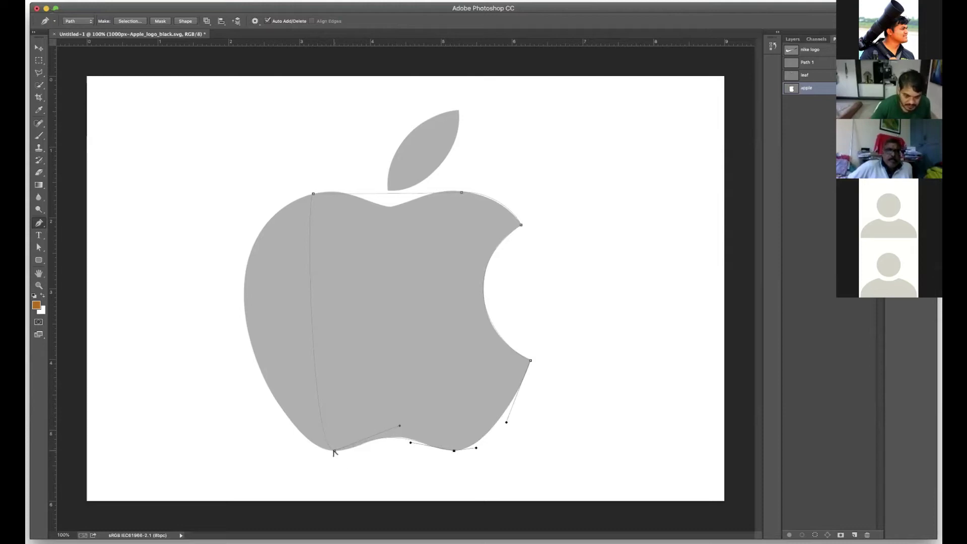
drag(334, 452, 224, 427)
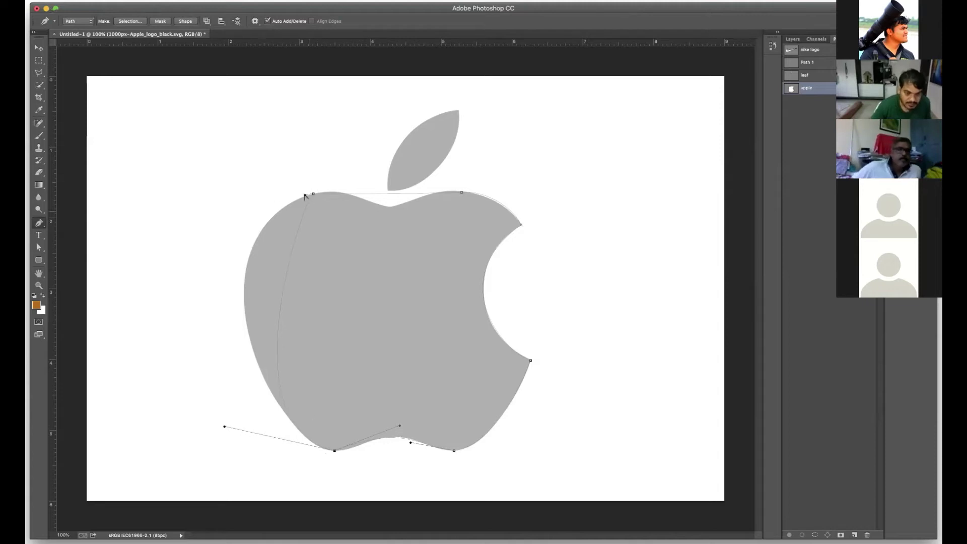
Adjust the handles of the upper-left and lower-left lobe anchors so the path follows the apple's left side.
drag(306, 196, 210, 217)
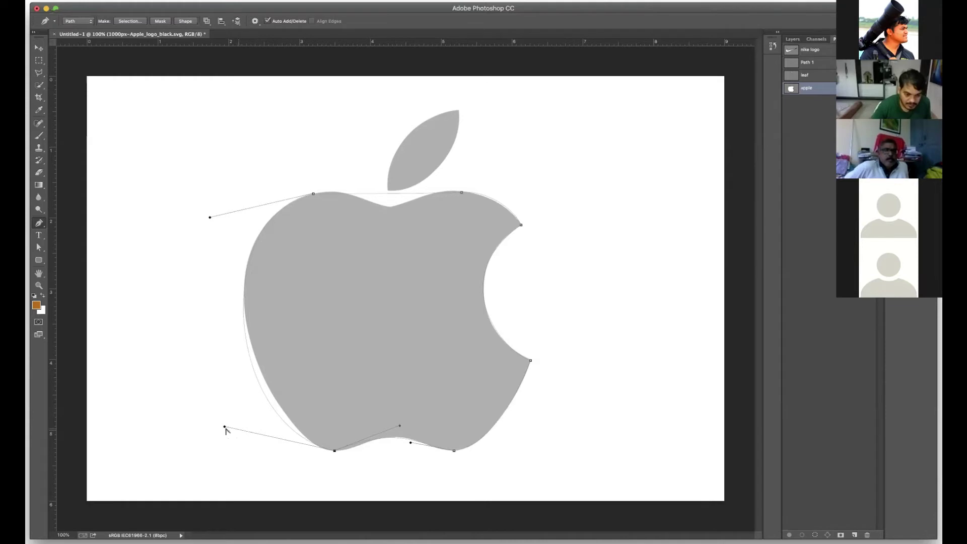
drag(225, 426, 242, 426)
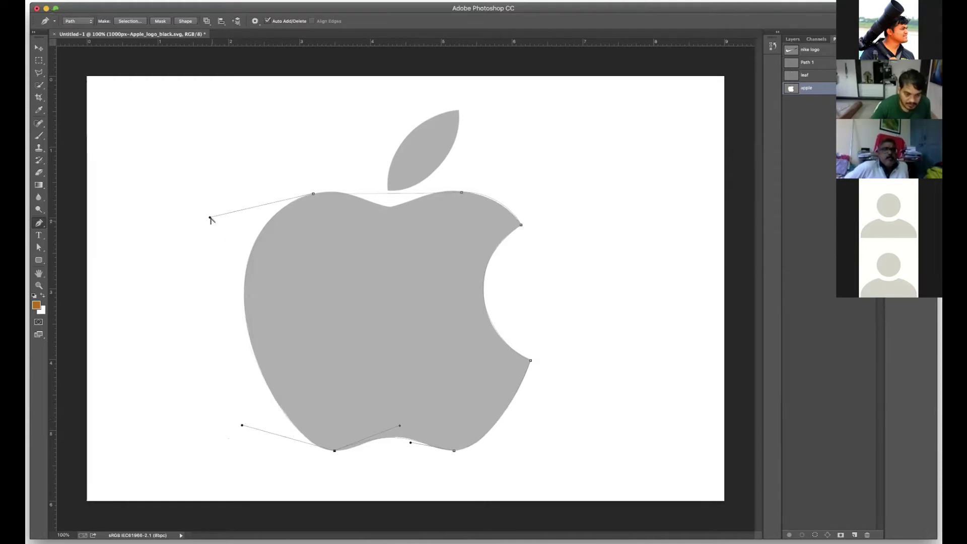
drag(206, 218, 199, 222)
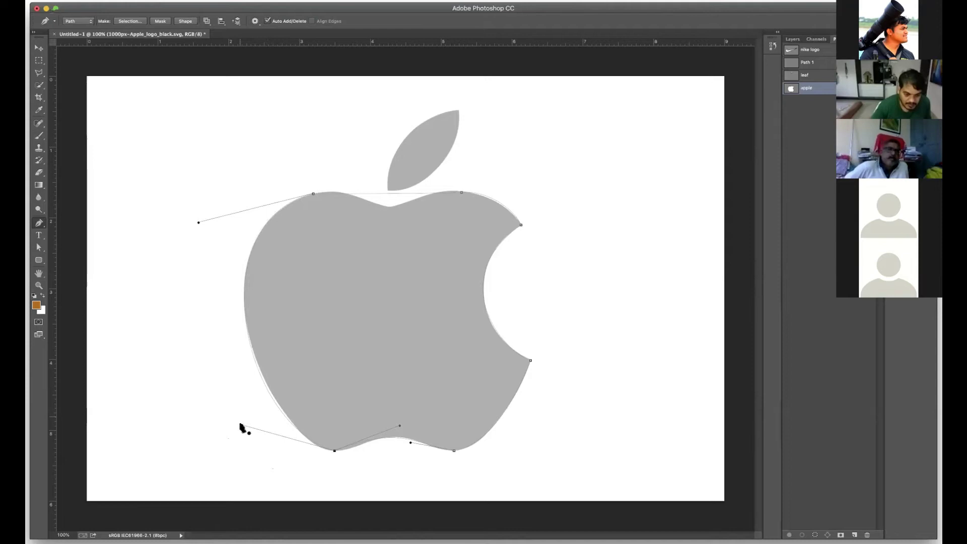
drag(243, 425, 246, 426)
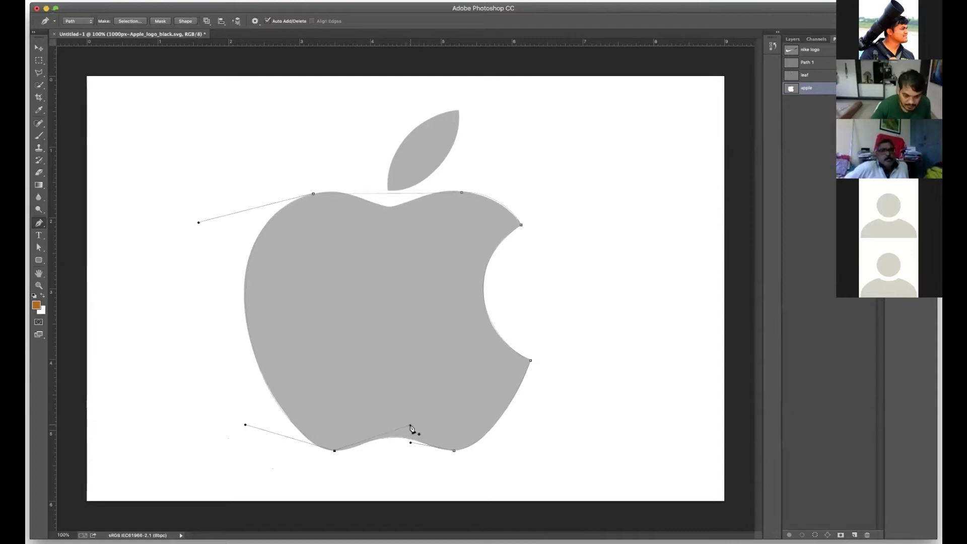
drag(247, 426, 269, 448)
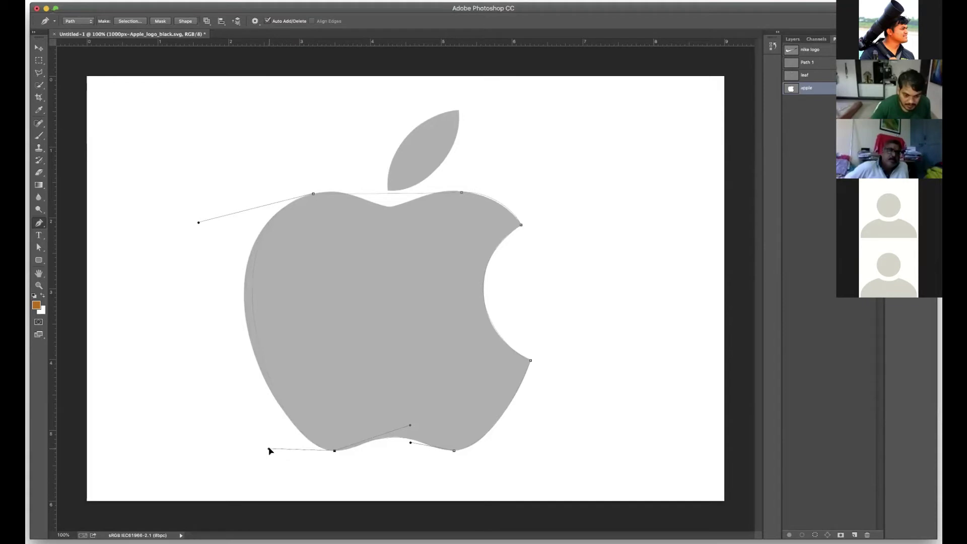
drag(199, 223, 182, 231)
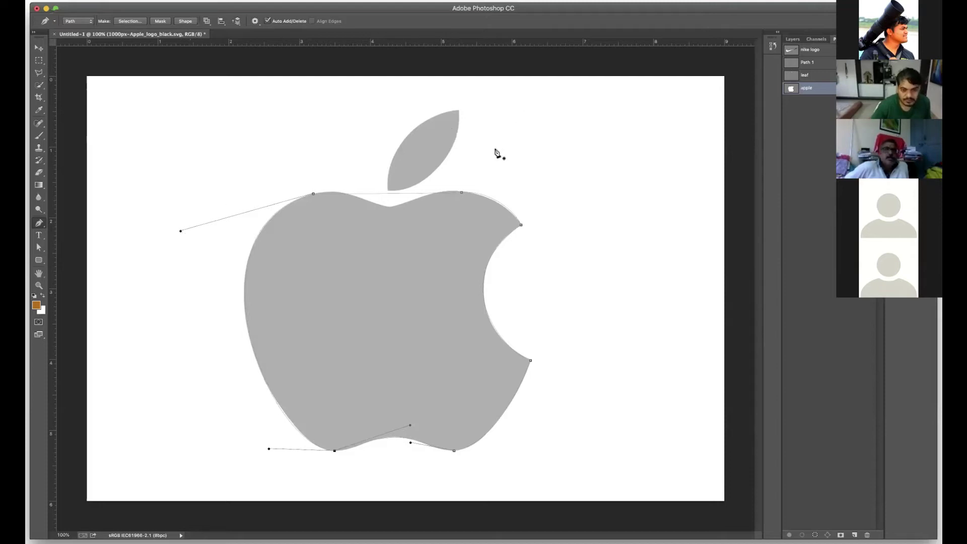
Add an anchor on the top edge, move it into the apple's top dip and fit the curve to the upper-right lobe.
click(387, 194)
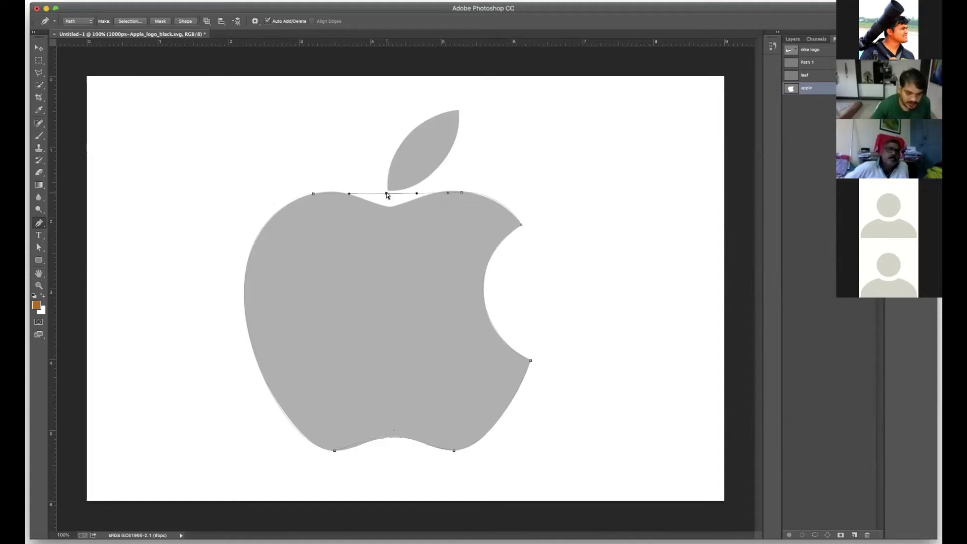
drag(386, 195, 390, 208)
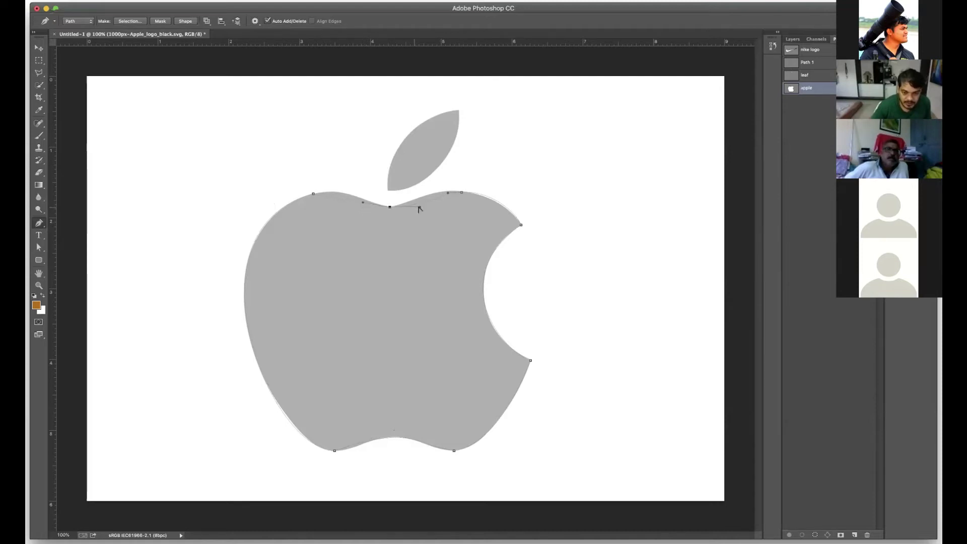
drag(420, 207, 414, 205)
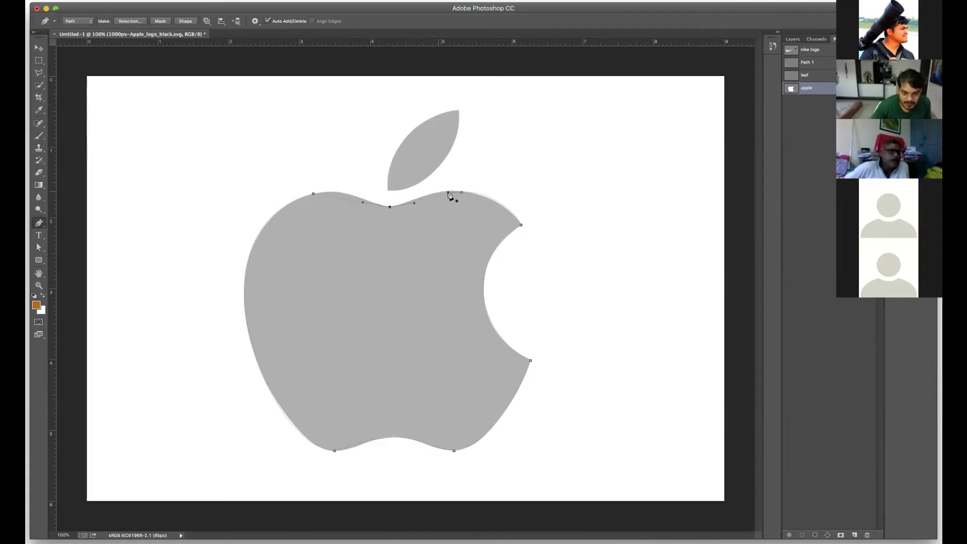
drag(440, 192, 436, 189)
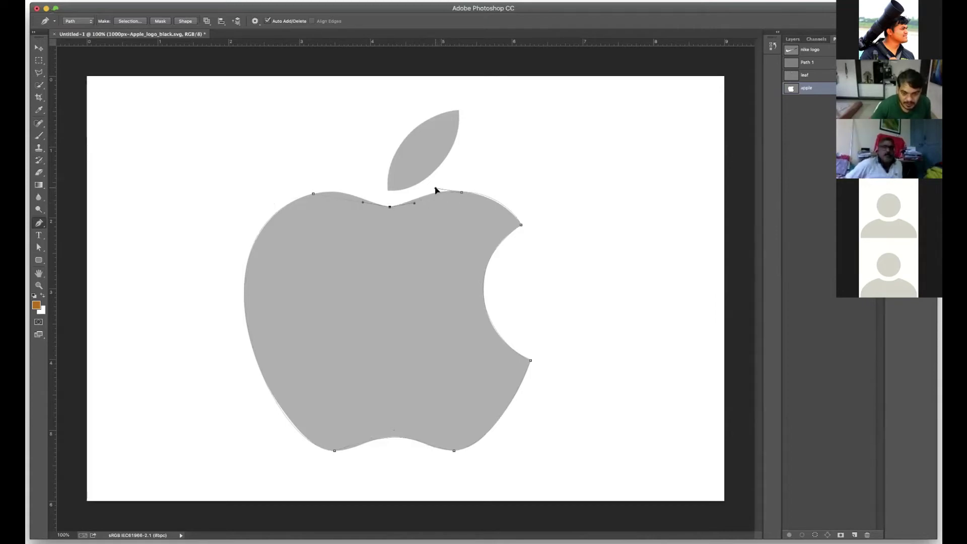
Pull a handle from the upper-left lobe anchor towards the top dip so the path follows that lobe's crest.
ctrl+click(313, 195)
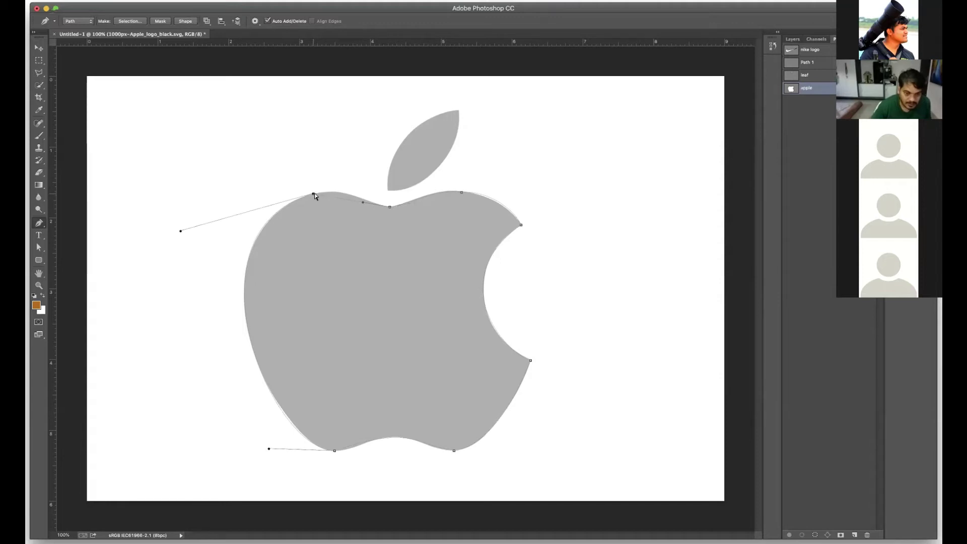
alt+click(312, 194)
drag(331, 193, 341, 190)
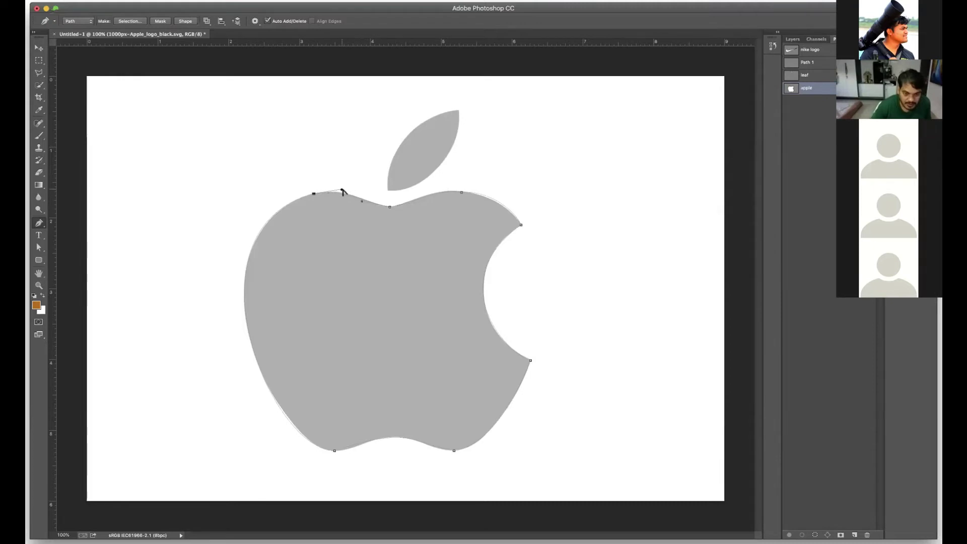
drag(346, 191, 343, 188)
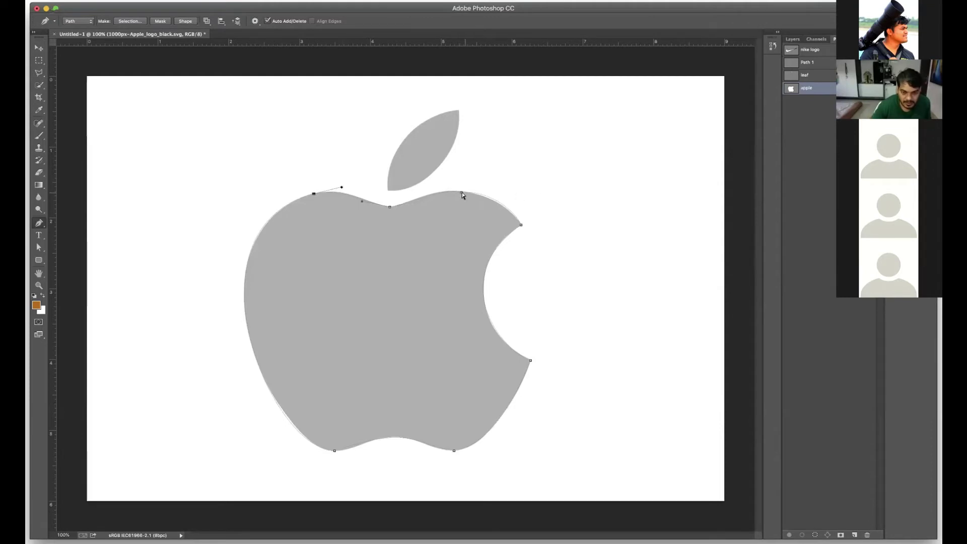
Fine-tune the upper-right lobe's handle so the path follows the edge down to the upper bite corner.
key(Return)
click(521, 227)
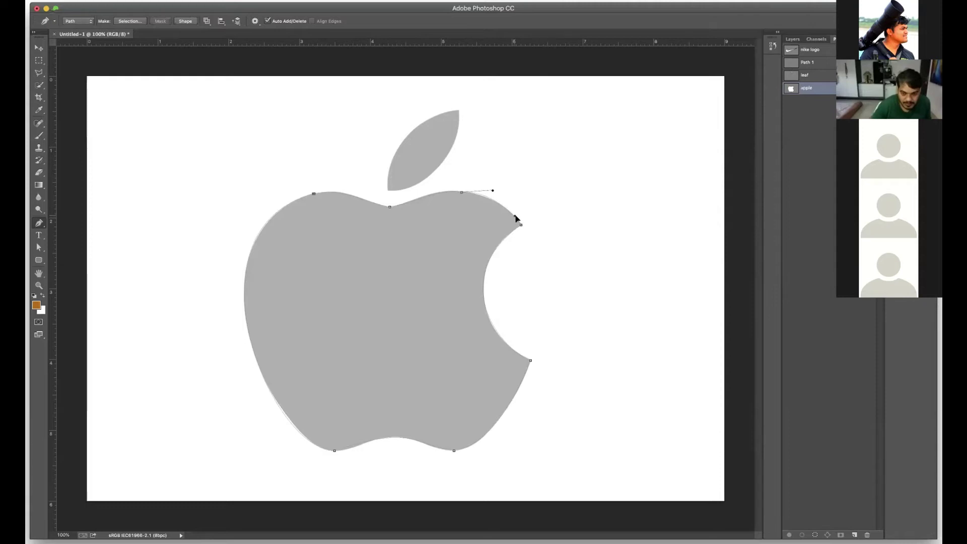
drag(492, 190, 493, 193)
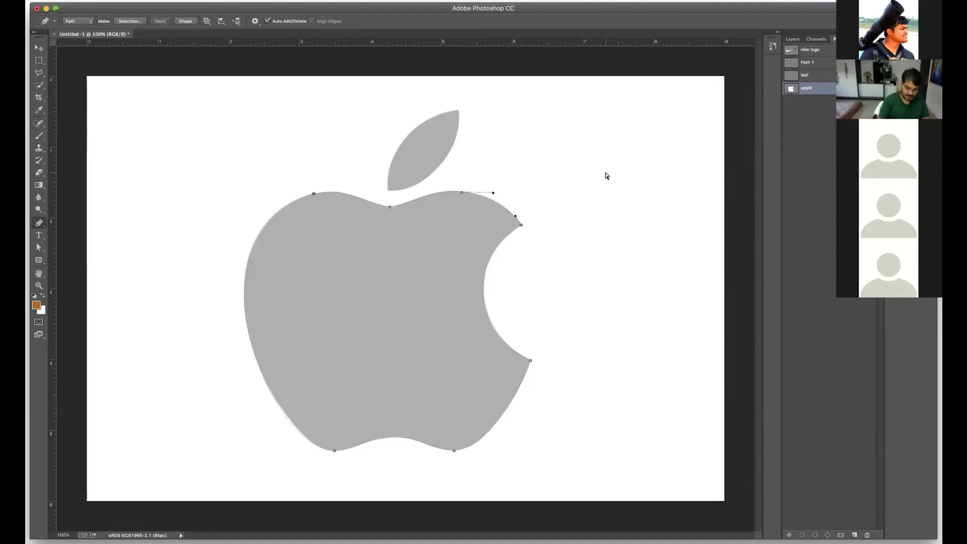
At 300% zoom, align the upper bite-corner anchor with the logo's tip and adjust its handle along the bite.
key(super+equal)
key(super+equal)
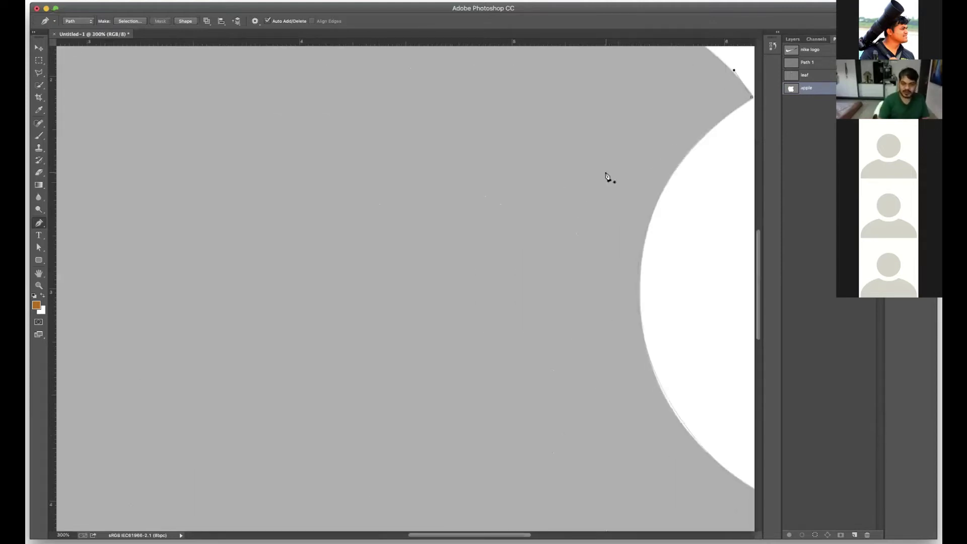
super+click(625, 121)
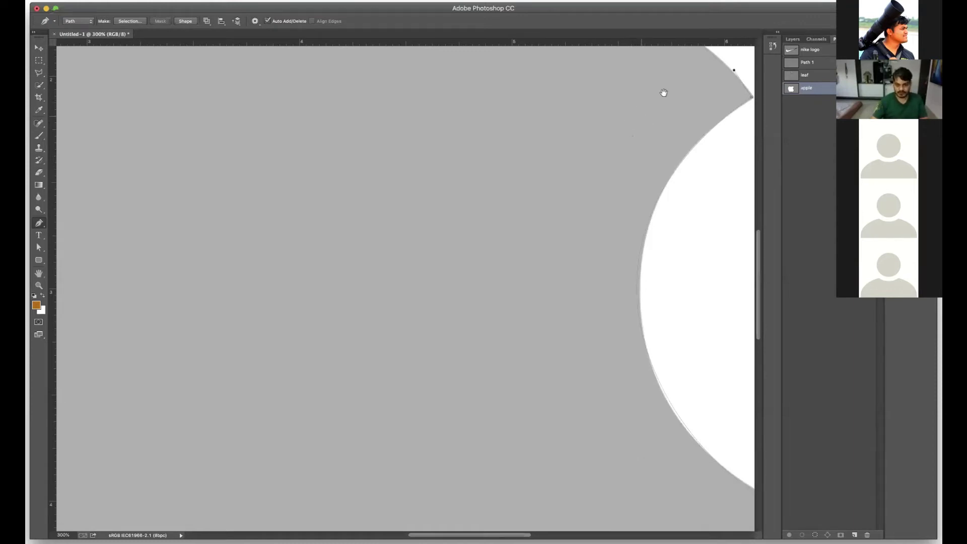
drag(641, 144, 564, 285)
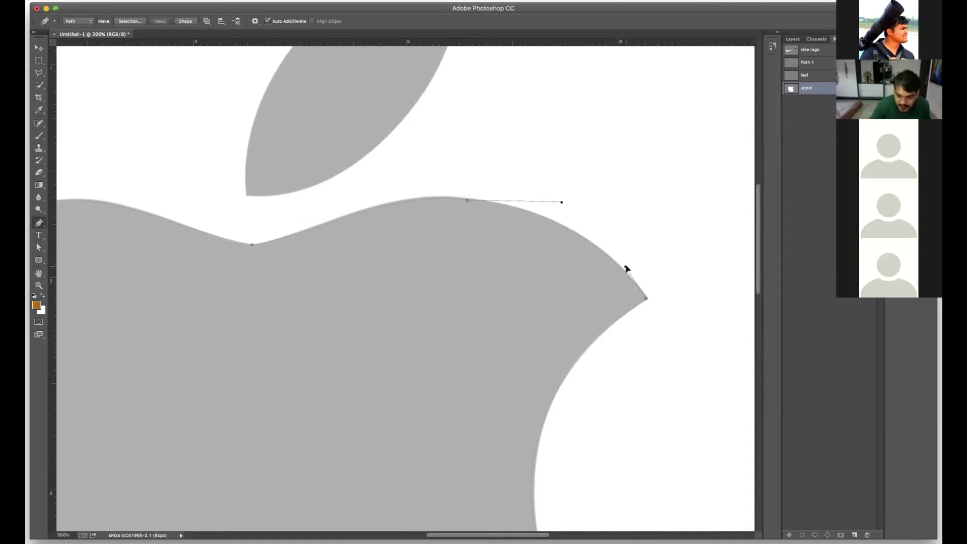
super+click(665, 271)
click(646, 300)
super+click(647, 300)
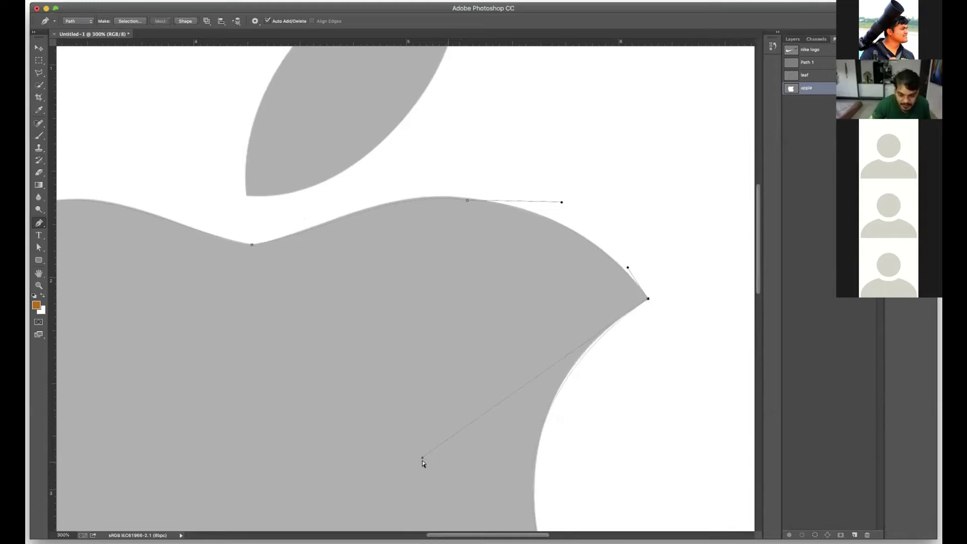
drag(419, 453, 429, 442)
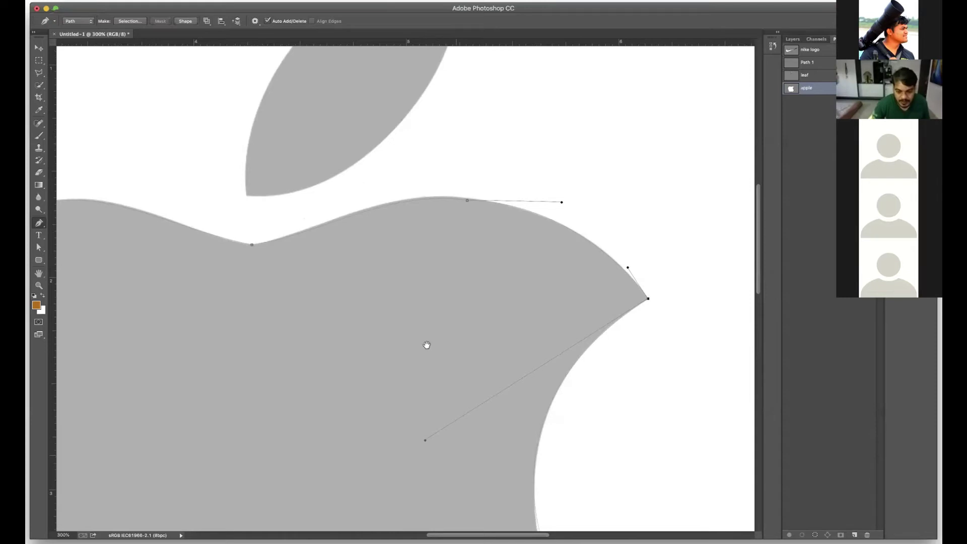
Retract the lower bite corner's inner handle and place its anchor exactly on the logo's corner.
scroll(403, 251, down, 5)
scroll(403, 251, down, 3)
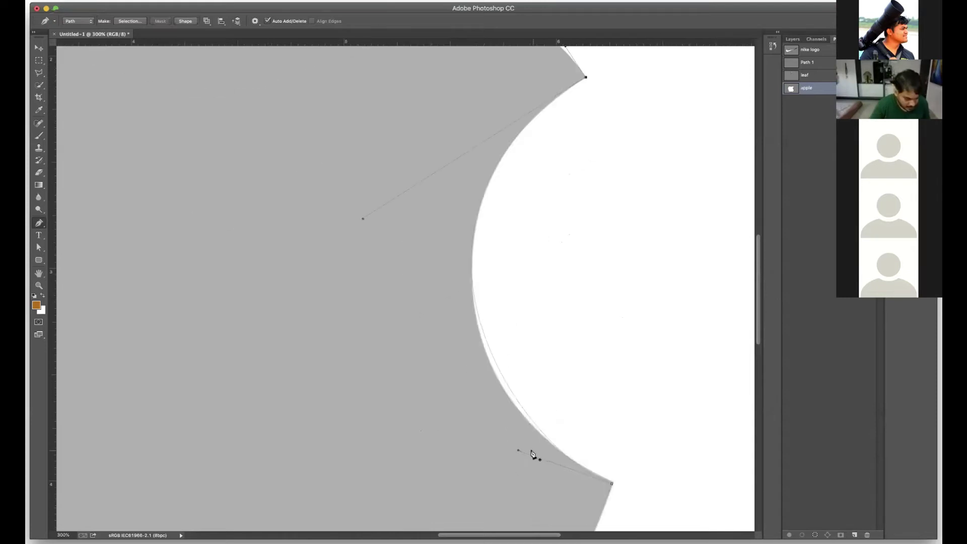
drag(518, 450, 519, 475)
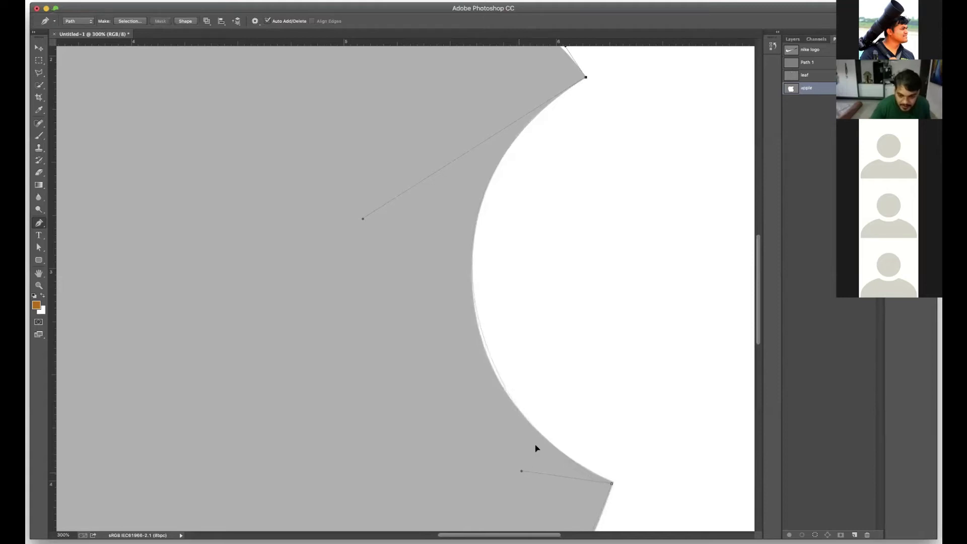
drag(658, 463, 612, 485)
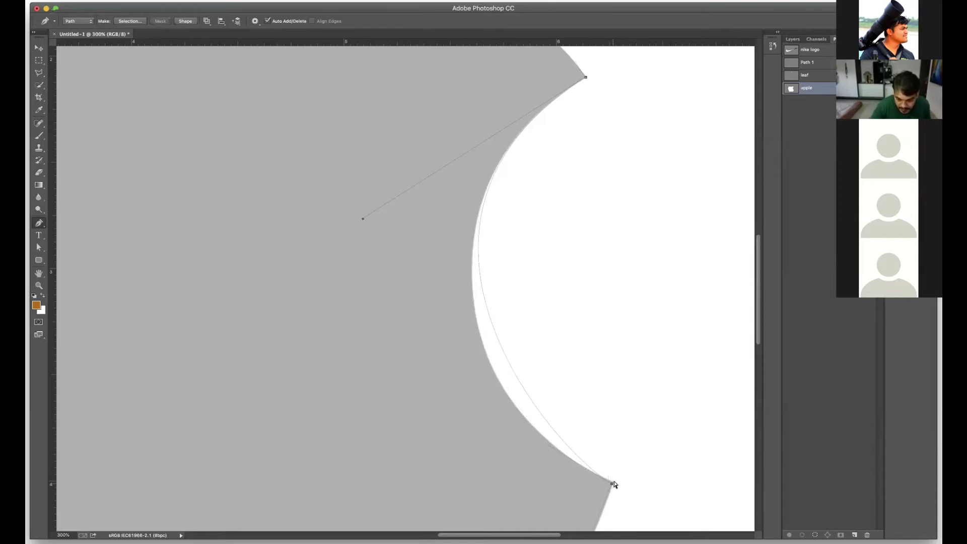
drag(637, 451, 613, 484)
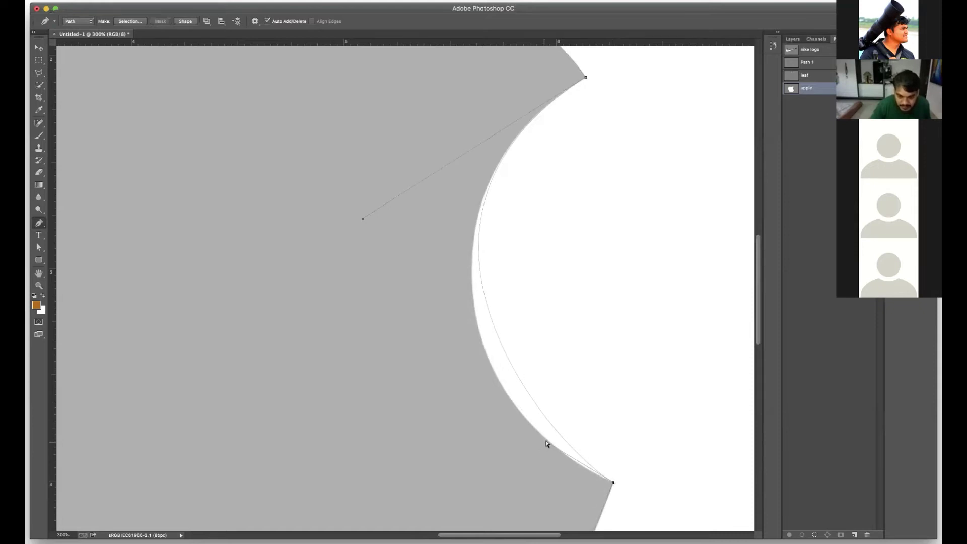
Pull a new curve handle from the lower bite-corner anchor into the apple body to bend the path along the bite.
ctrl+click(619, 487)
ctrl+click(612, 481)
drag(546, 445, 485, 452)
drag(468, 415, 466, 411)
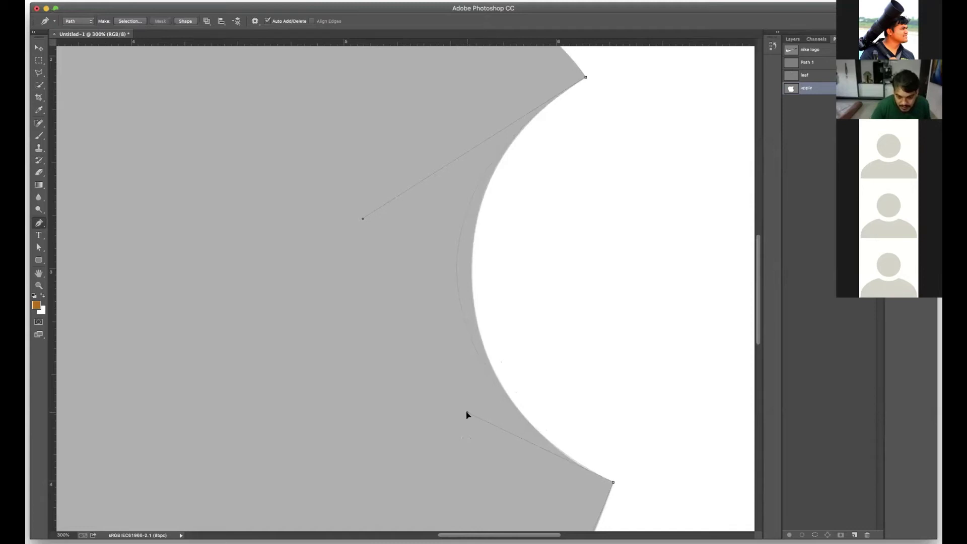
Balance the handles of the upper and lower bite corners until the path matches the whole bite edge.
drag(362, 218, 402, 205)
mouse_move(401, 226)
mouse_down()
mouse_move(407, 192)
mouse_move(406, 211)
mouse_up()
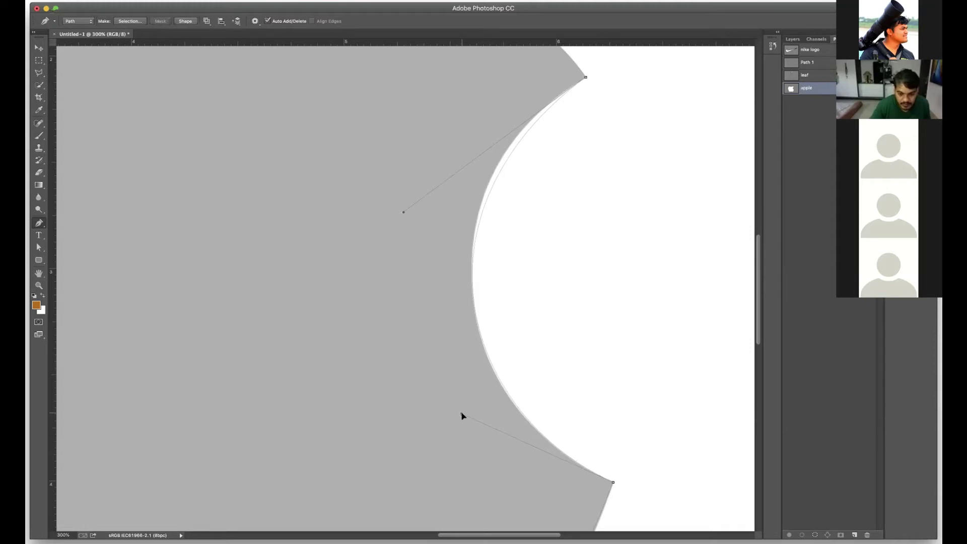
drag(405, 214, 405, 185)
drag(460, 416, 453, 416)
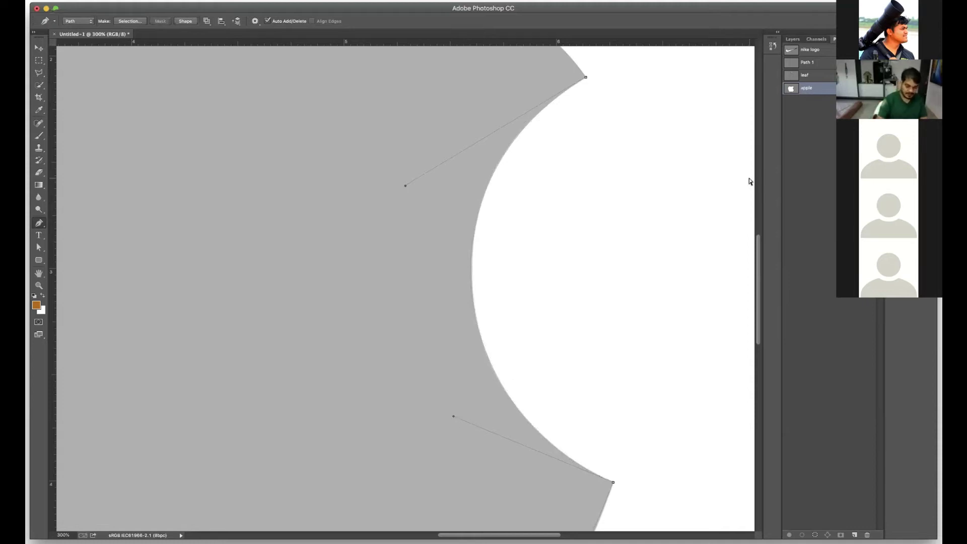
Compare the saved leaf and apple paths at 100% zoom, leave the apple path active and show the layers.
key(super+1)
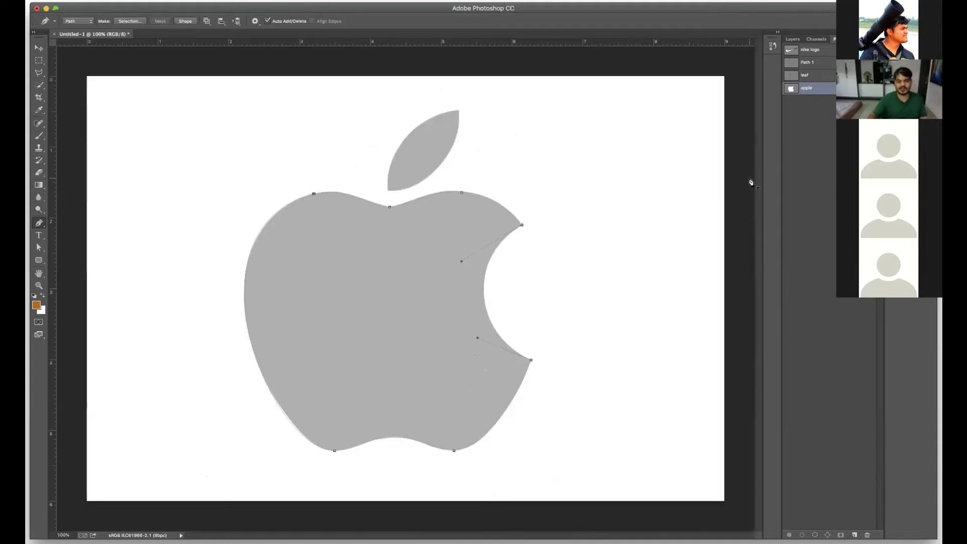
click(827, 76)
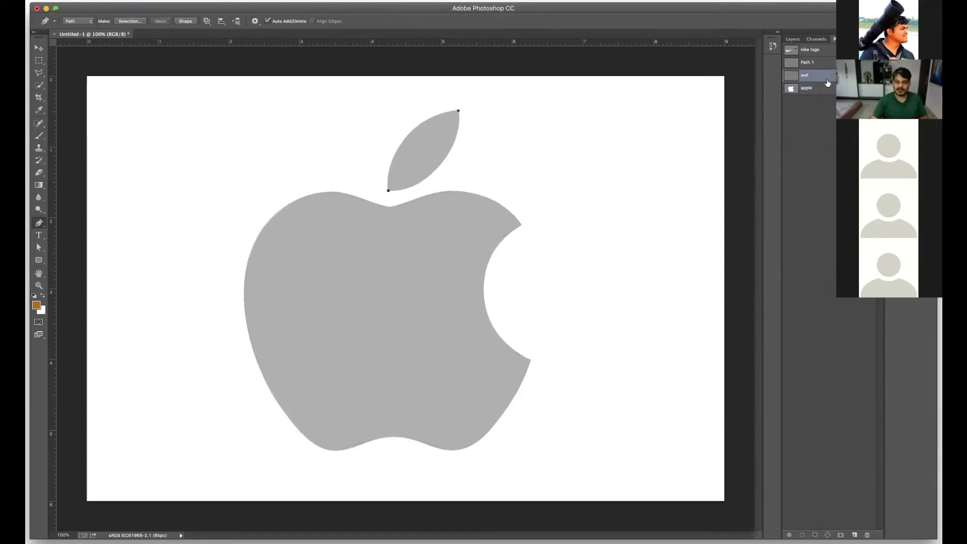
click(823, 88)
click(823, 76)
click(823, 88)
click(822, 77)
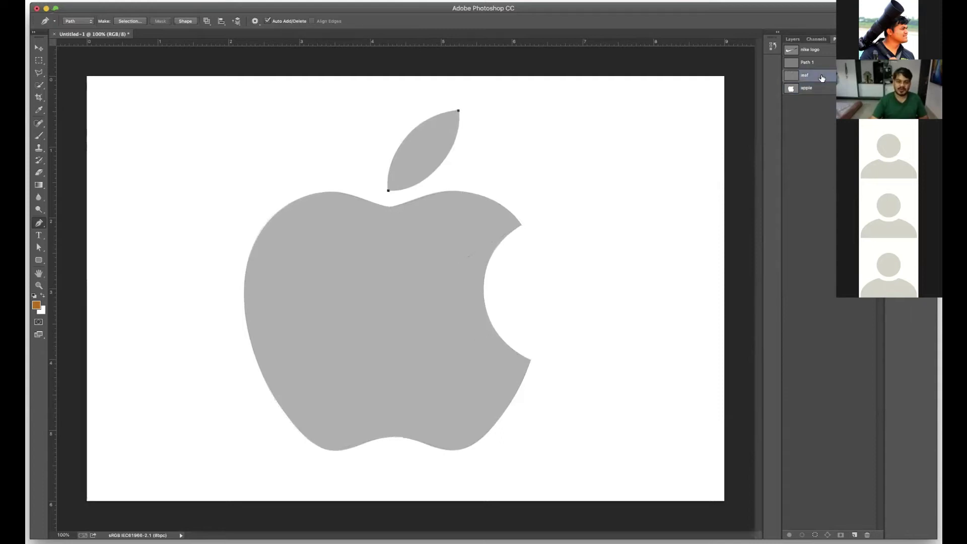
click(819, 89)
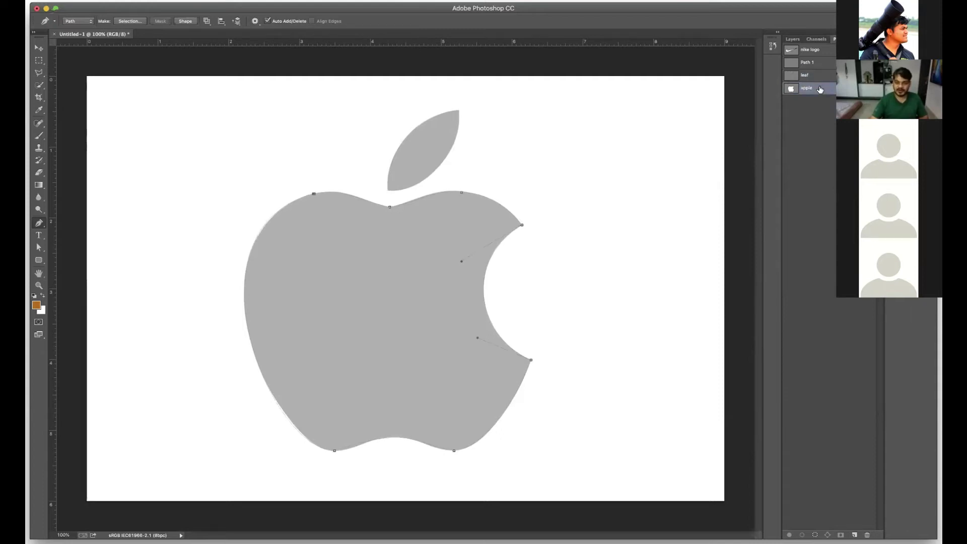
click(793, 39)
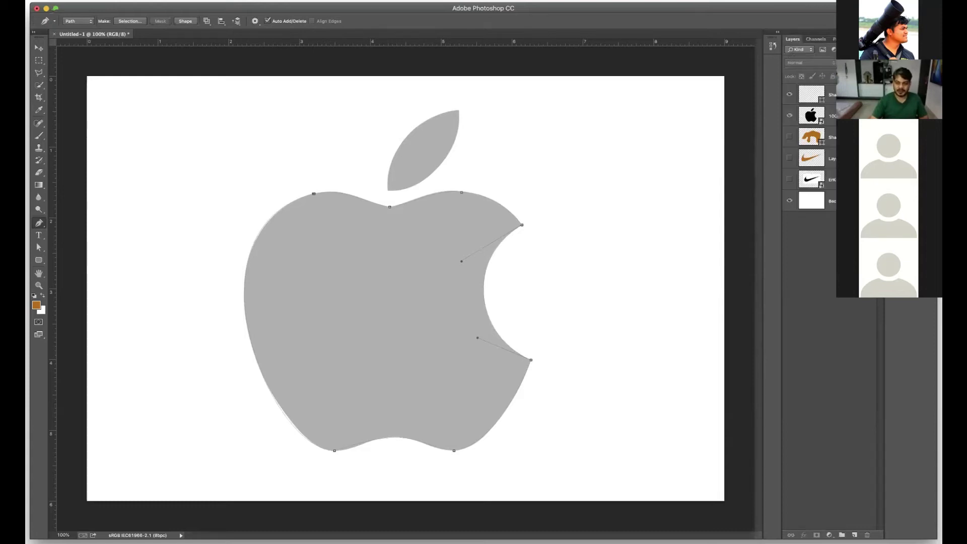
Hide the placed black Apple logo and add a new empty layer above the Shape 2 layer.
click(790, 116)
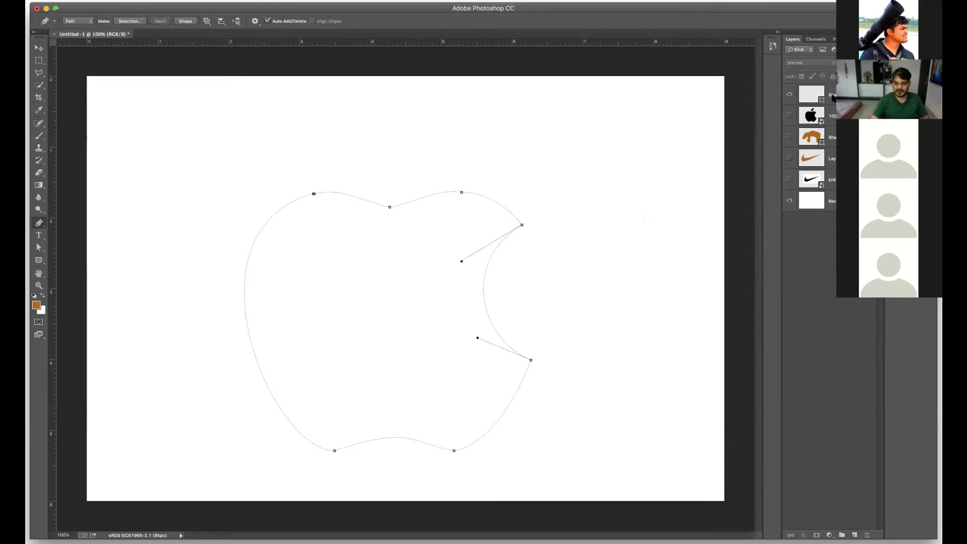
click(811, 94)
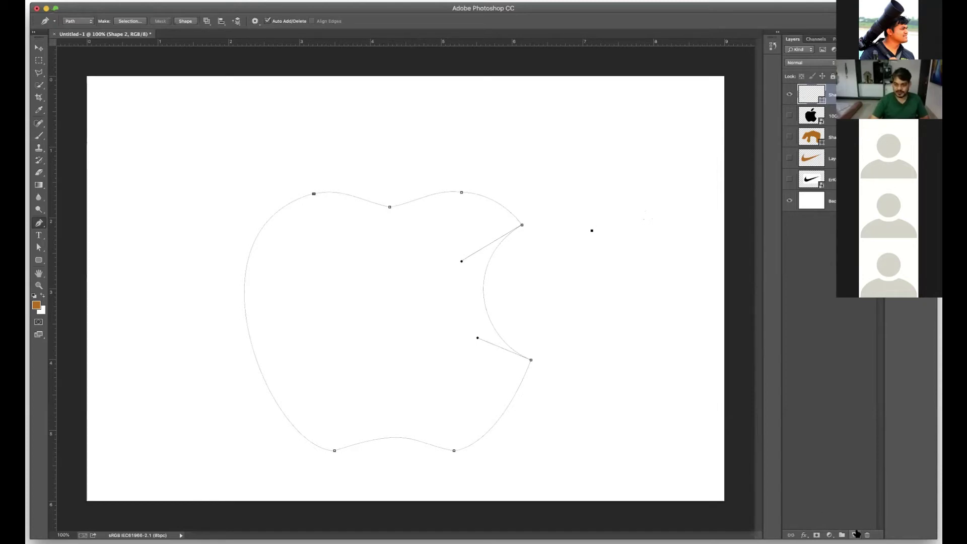
click(856, 534)
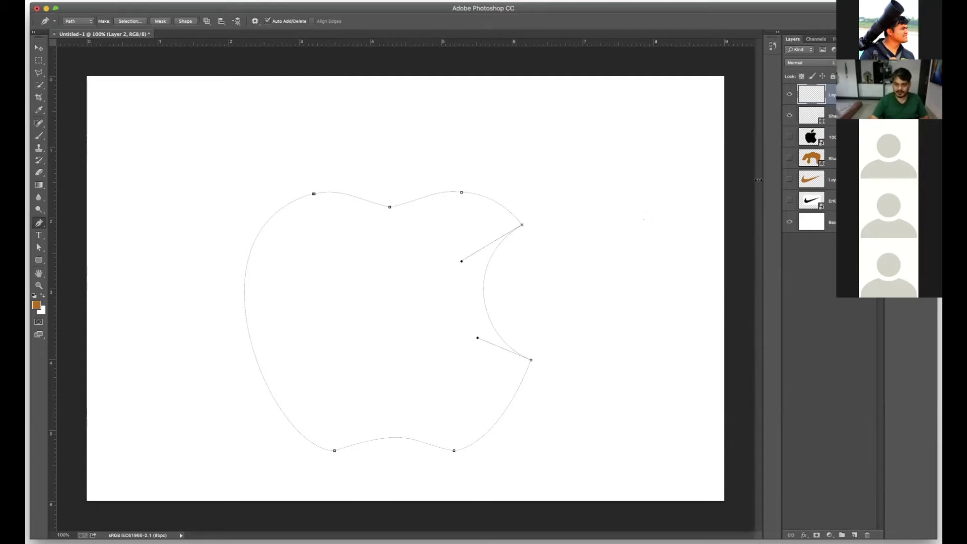
right_click(814, 95)
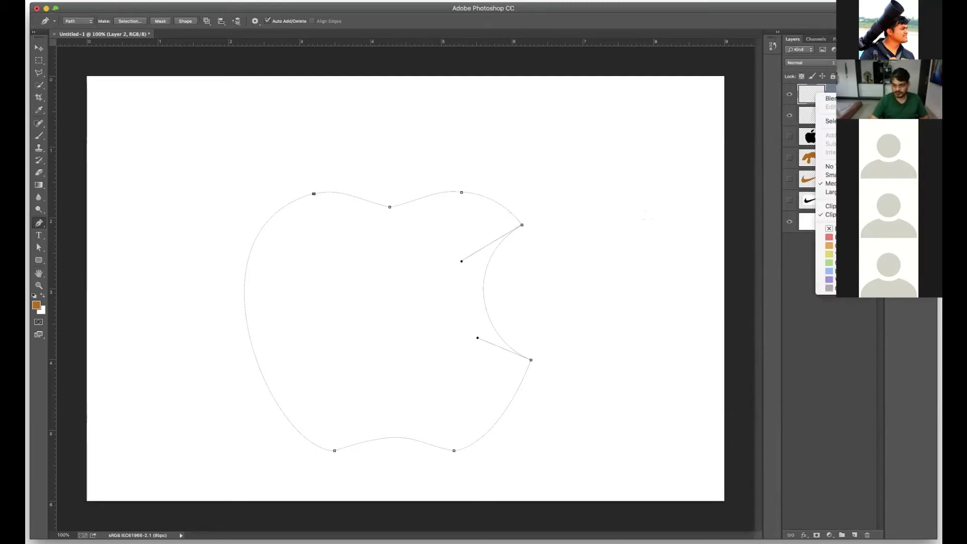
key(Escape)
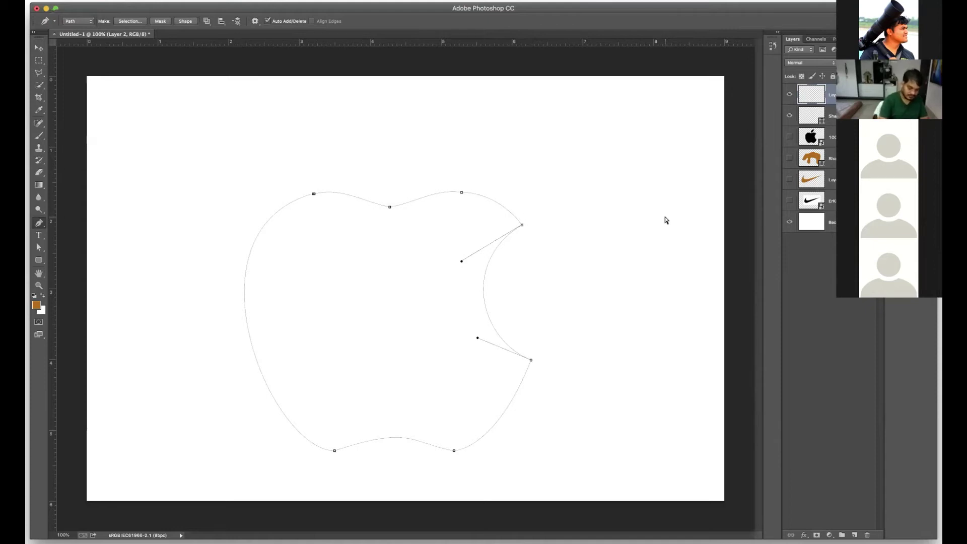
Convert the apple path to a selection, fill it with red c20e0e on the new layer, and deselect.
key(ctrl+Return)
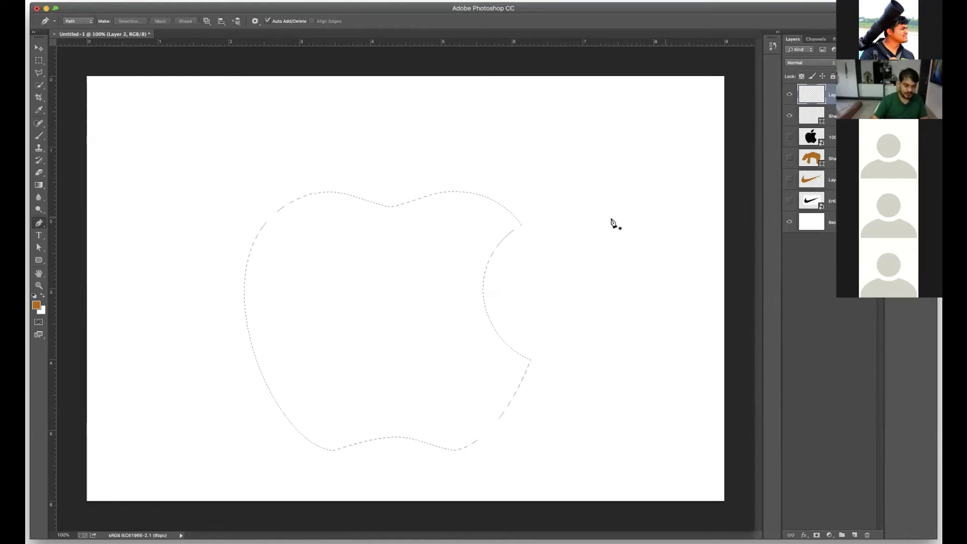
click(36, 304)
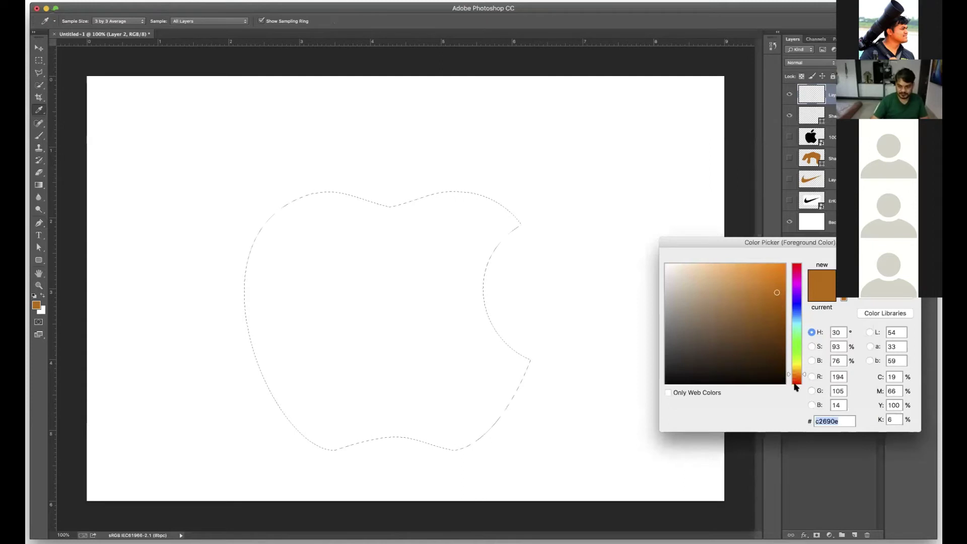
click(801, 373)
click(801, 386)
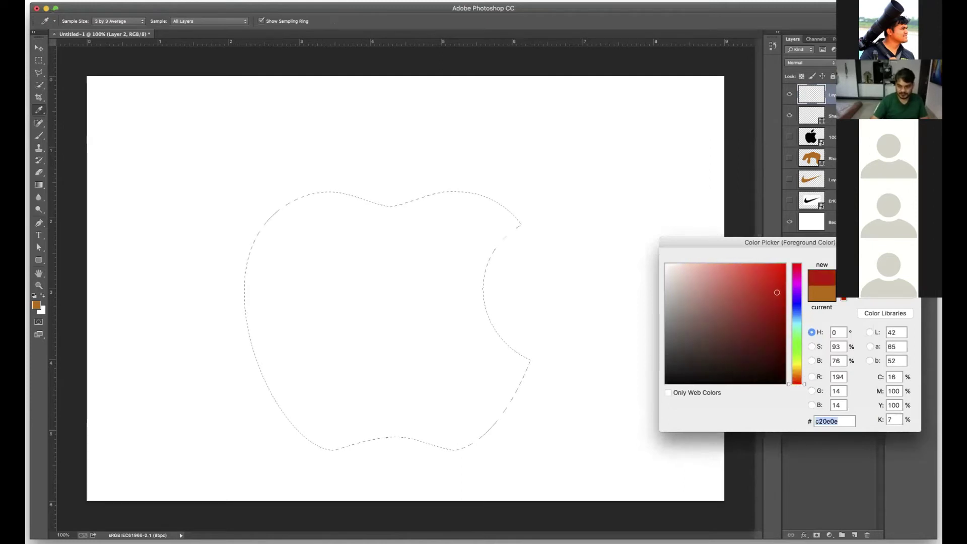
key(Return)
key(p)
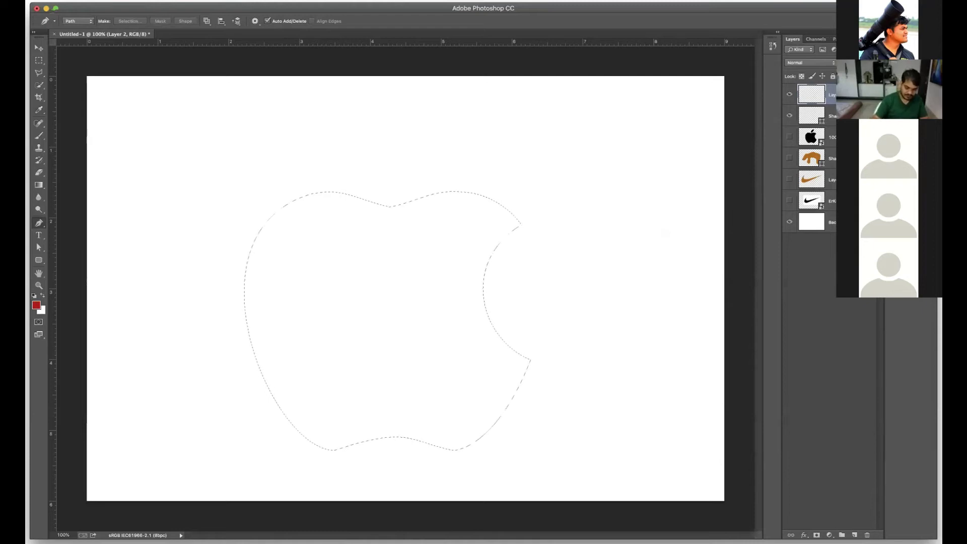
key(alt+BackSpace)
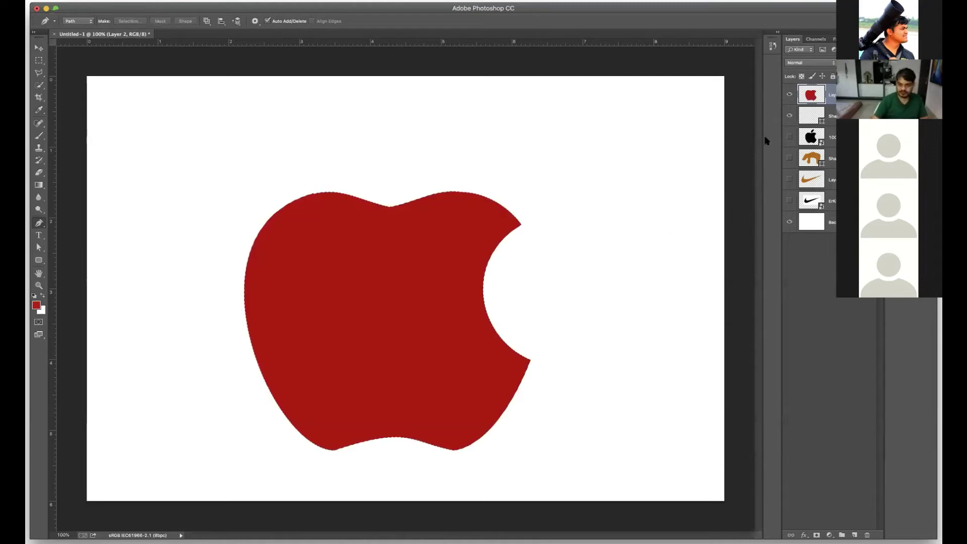
key(super+d)
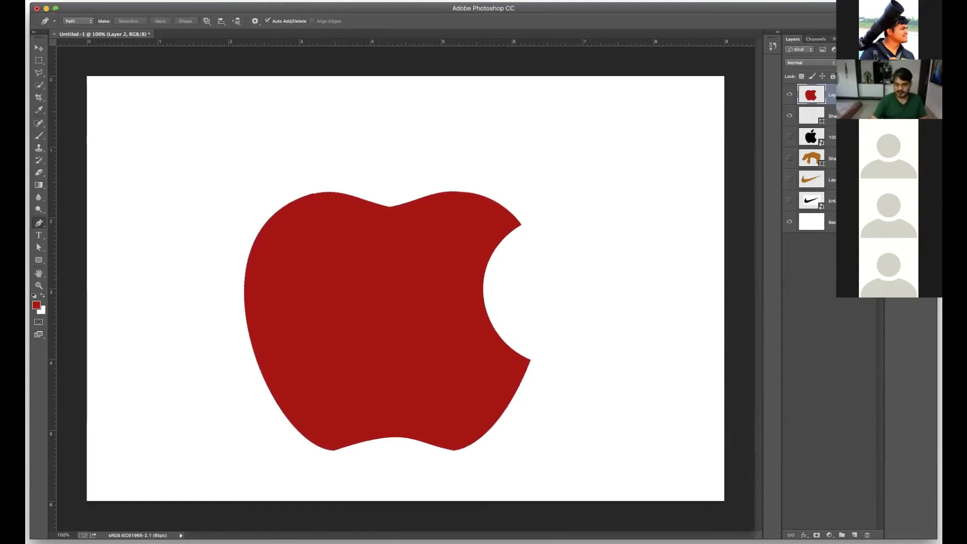
Load the saved leaf path as a selection, fill it with the same red on Layer 2, and deselect.
click(834, 39)
click(817, 78)
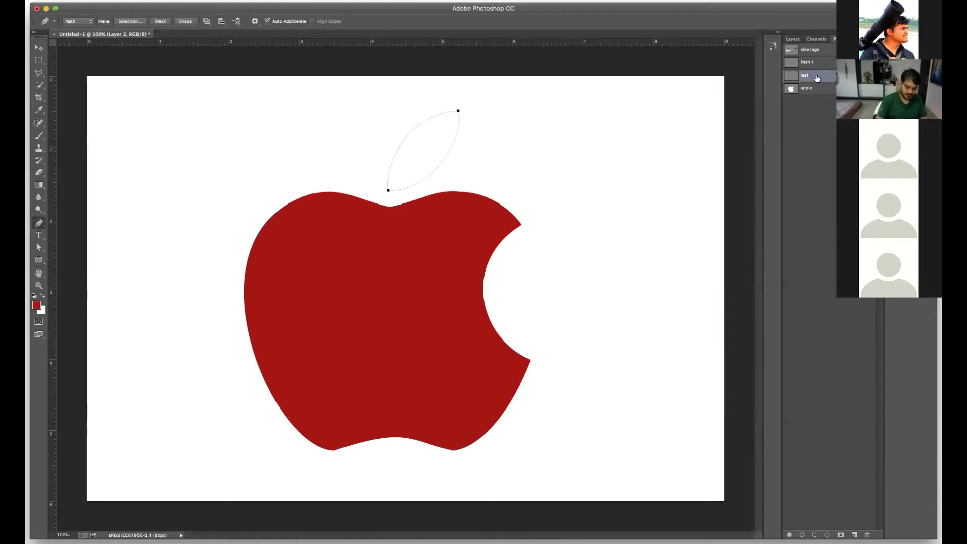
key(super+Return)
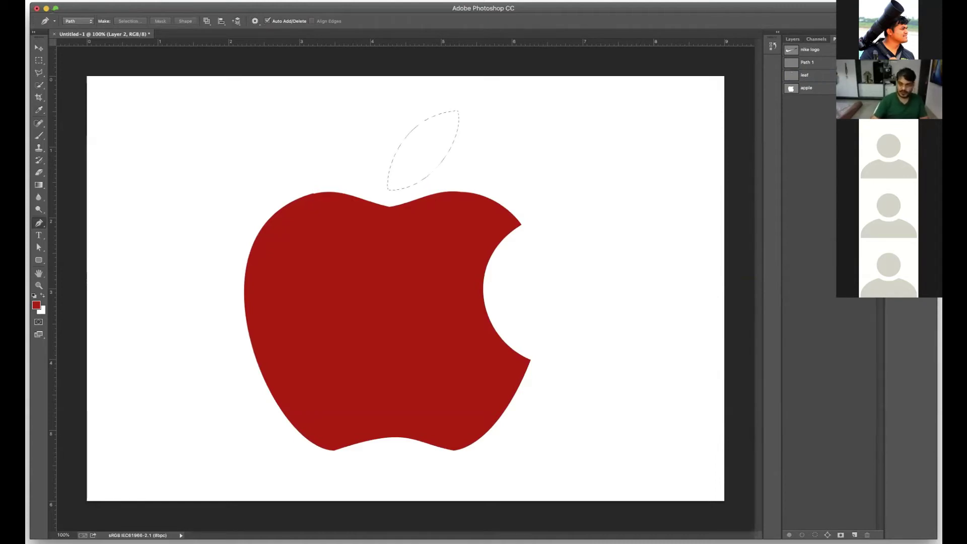
click(793, 40)
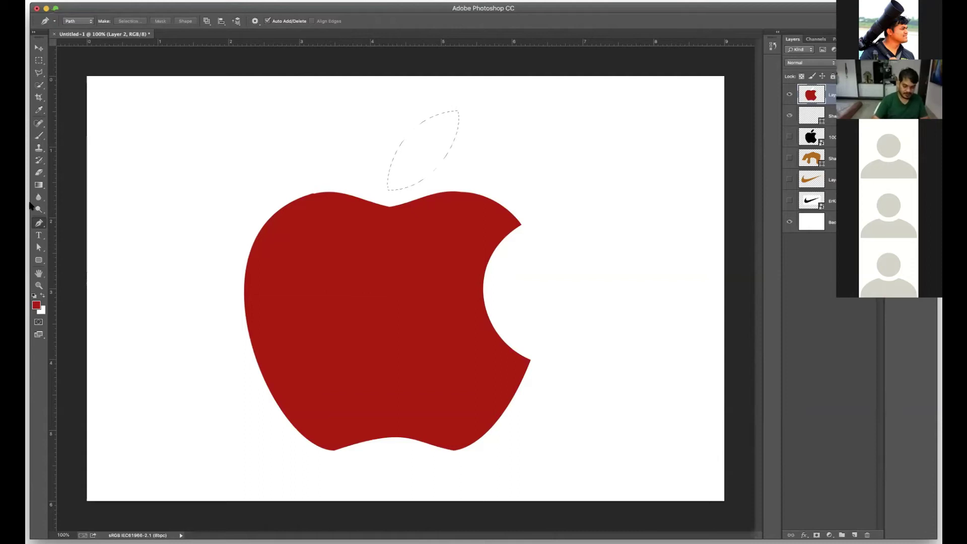
key(super+d)
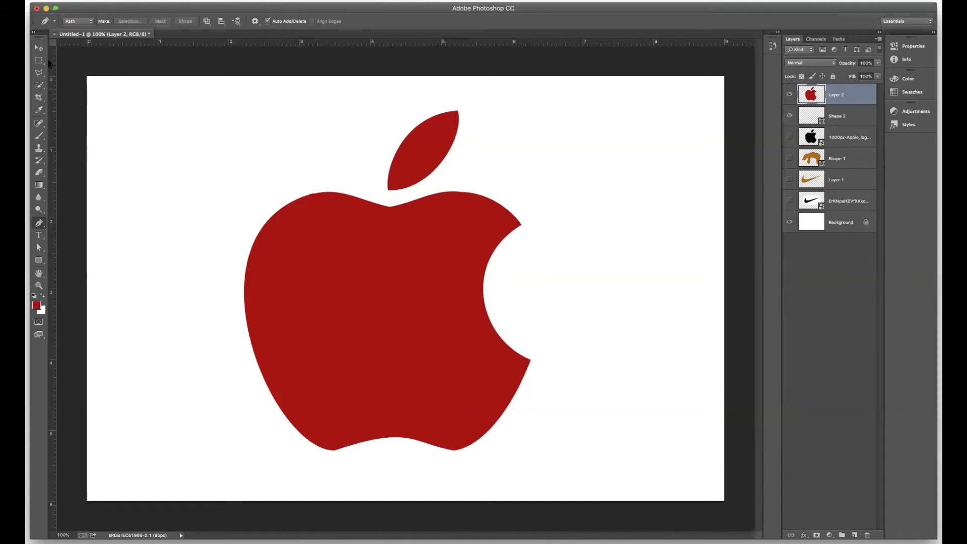
Draw a small closed triangular path with the Pen tool in the canvas's upper-left area, beside the leaf.
click(194, 128)
click(247, 119)
click(232, 182)
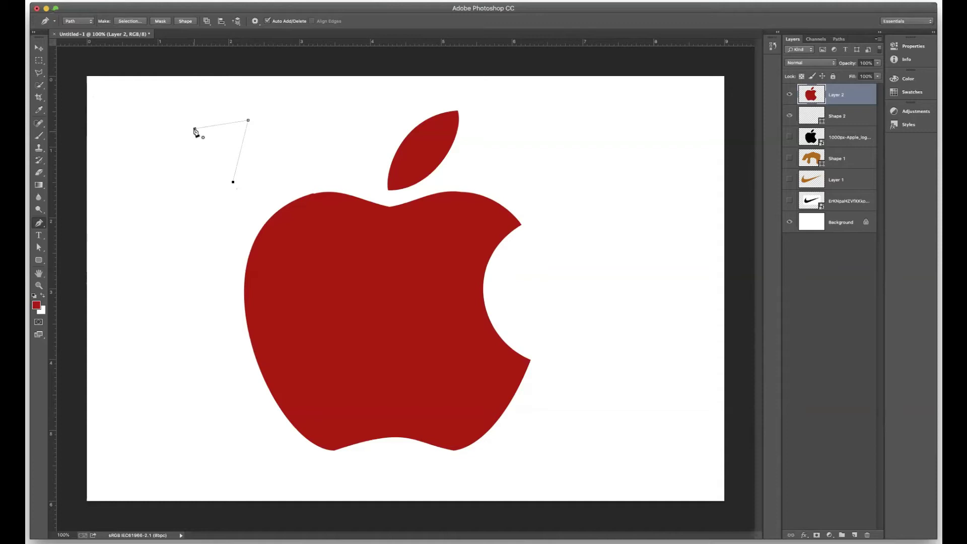
click(195, 131)
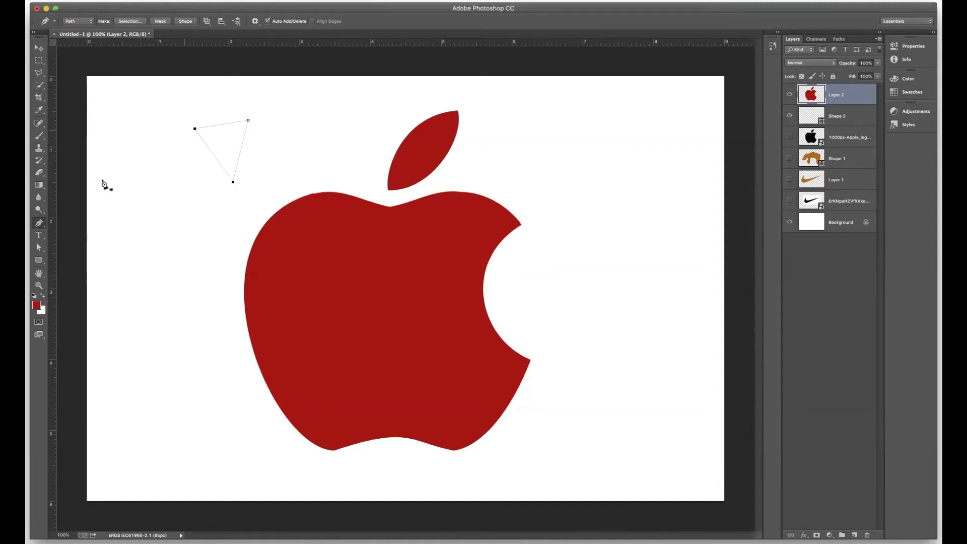
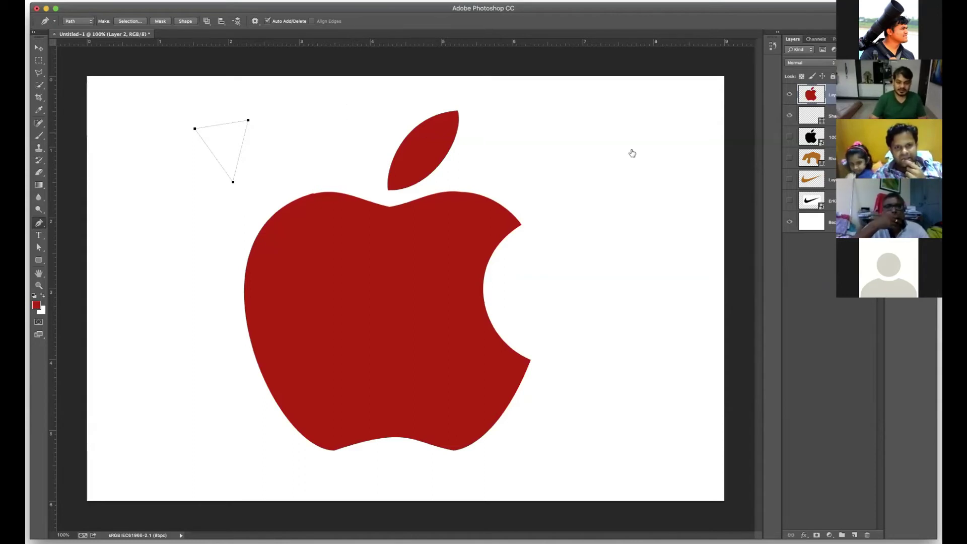
Hide the red apple layer and add a new empty layer above it.
click(789, 94)
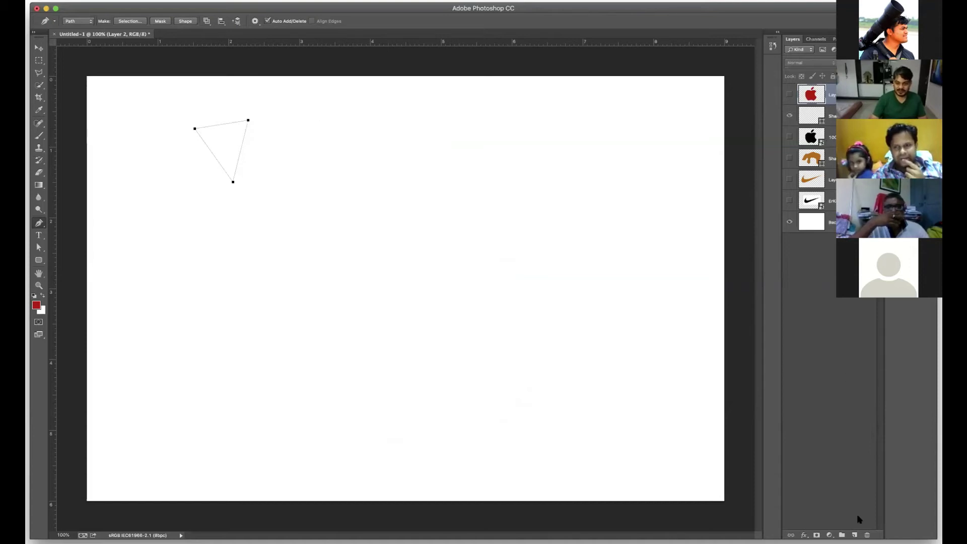
click(854, 535)
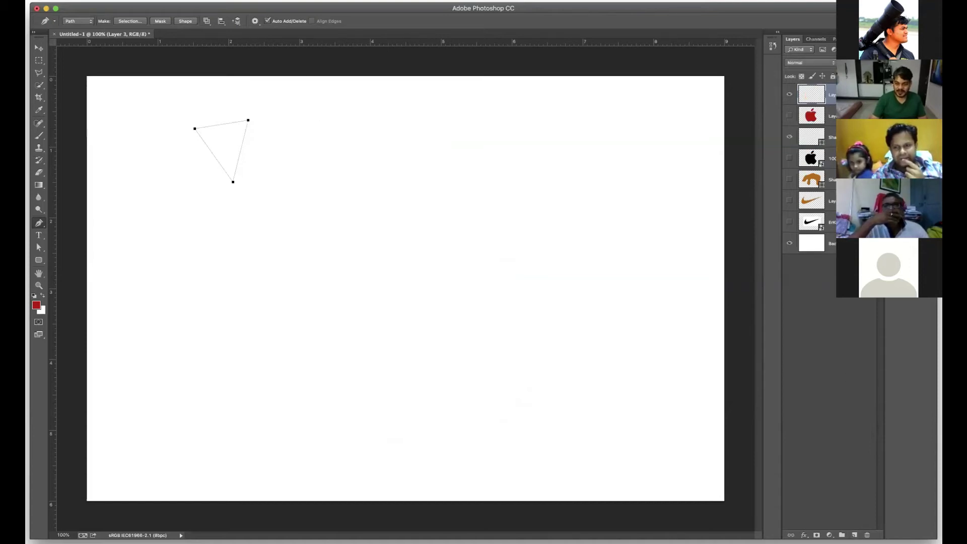
Move the triangle path down toward the canvas centre and draw a second, curved closed path beside it.
click(833, 40)
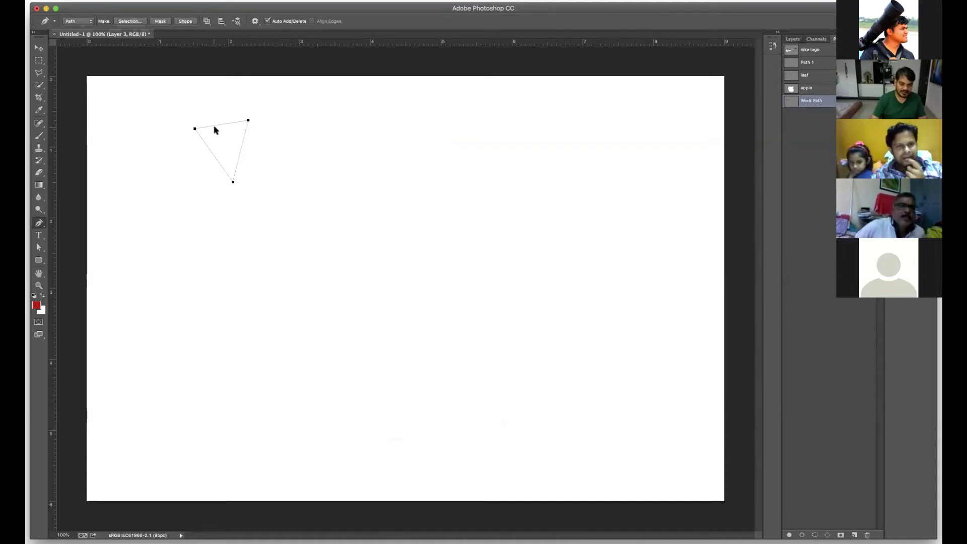
drag(215, 129, 279, 227)
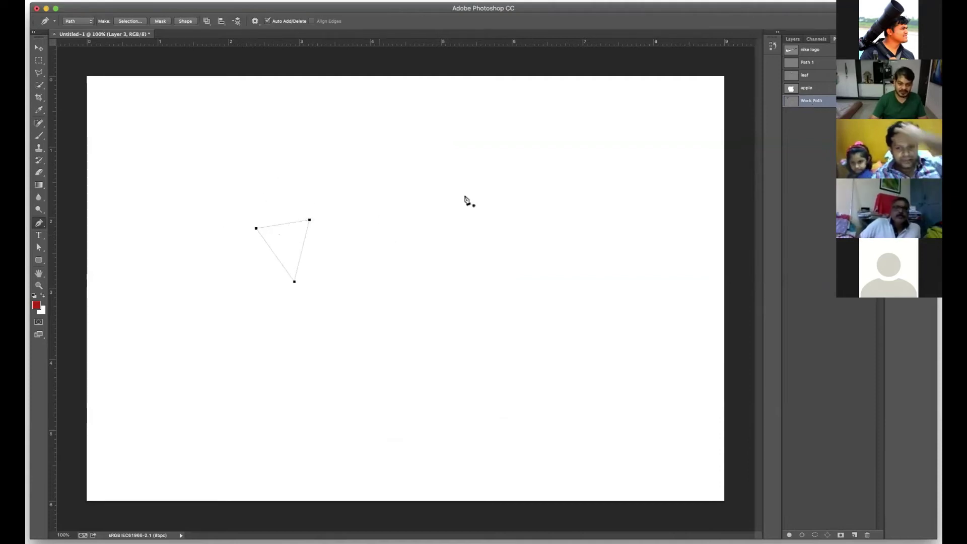
click(368, 222)
drag(414, 180, 489, 232)
click(383, 302)
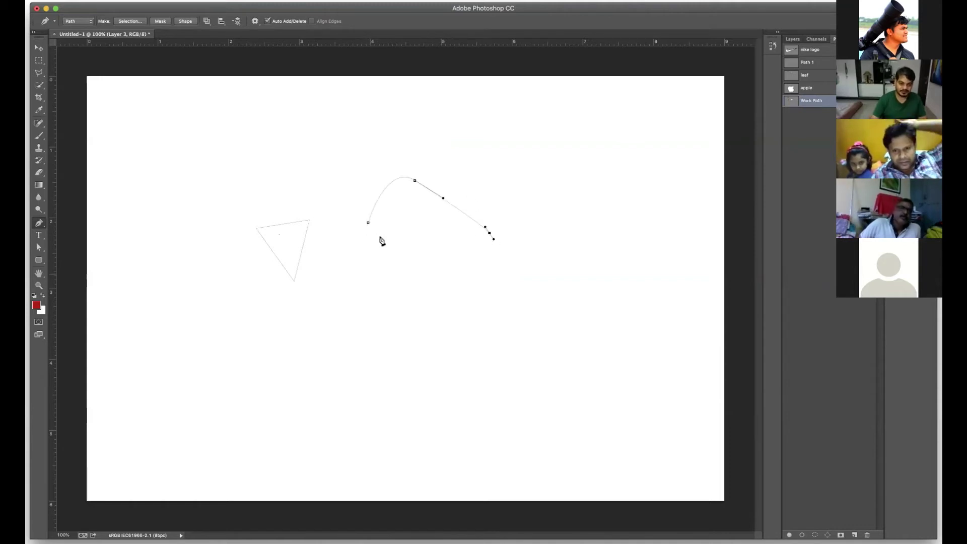
click(368, 223)
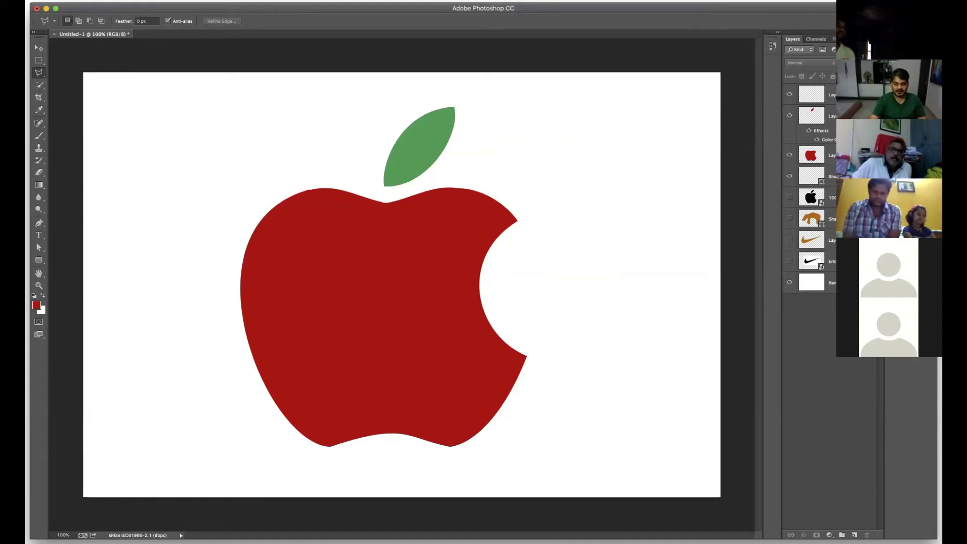
Hide the Shape 2, red apple and leaf layers, keep the empty top layer visible, and rename it SBI LOGO.
click(789, 176)
click(789, 155)
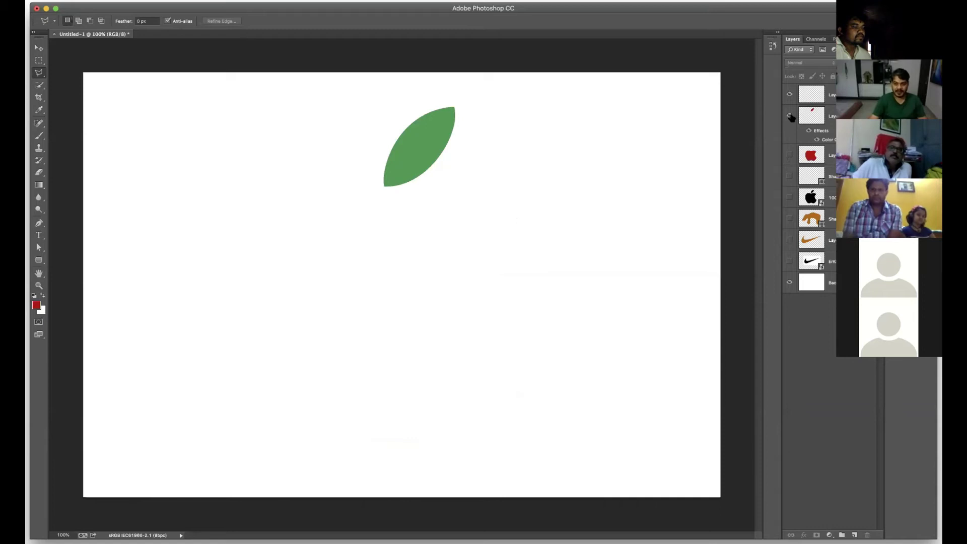
click(789, 116)
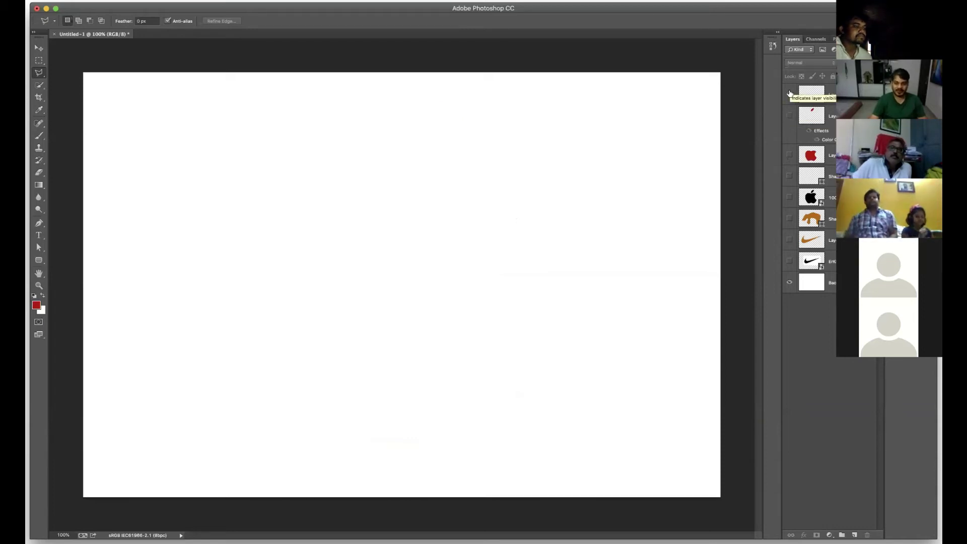
click(789, 94)
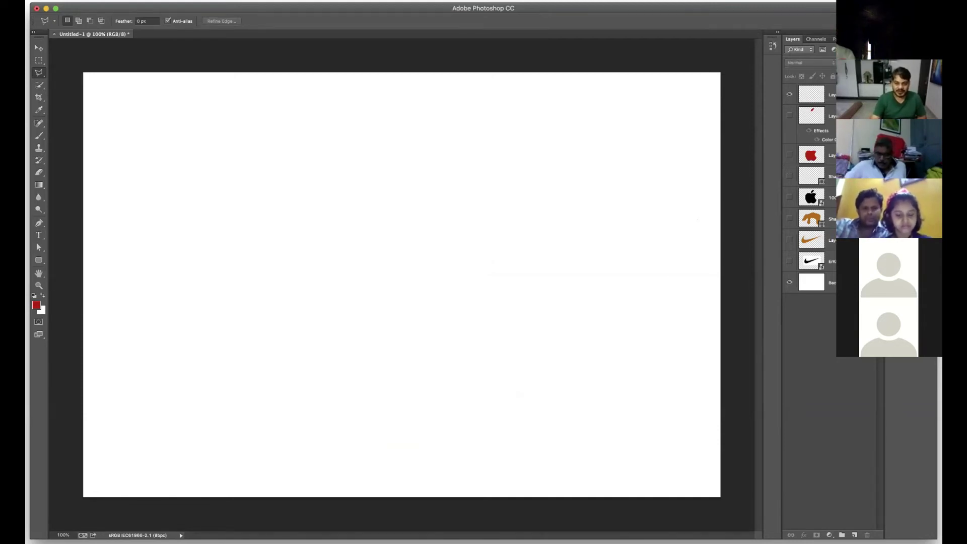
click(812, 94)
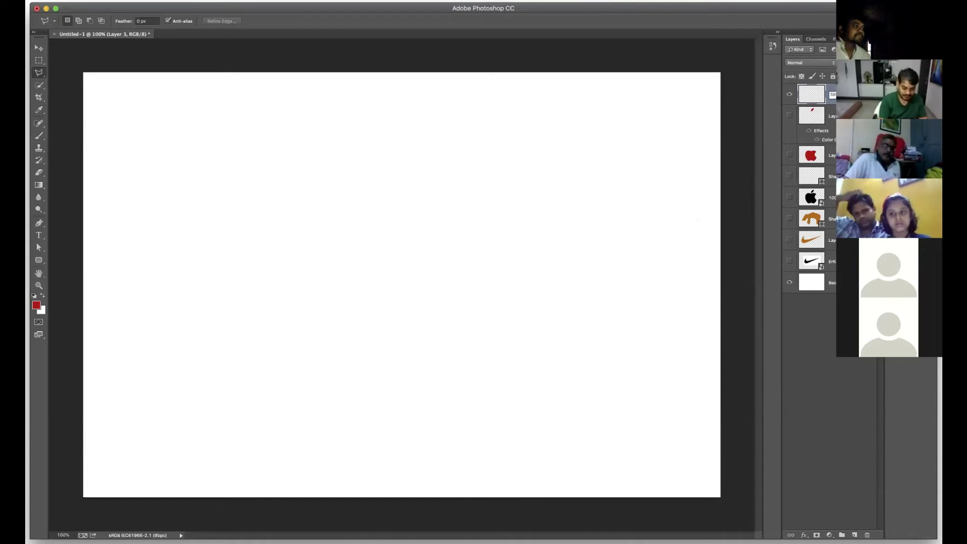
key(Return)
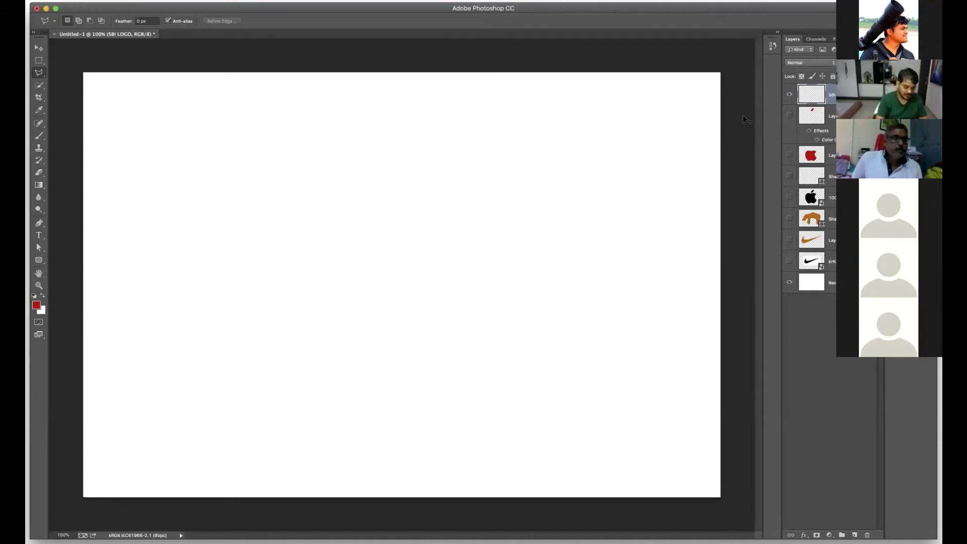
Show the rulers and place vertical guides at the 2 and 6 marks of the horizontal ruler.
key(super+r)
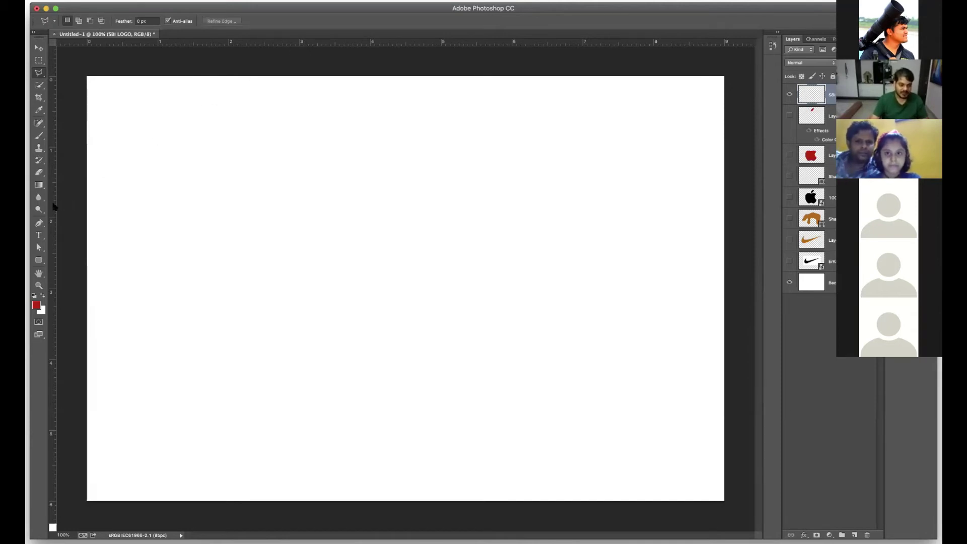
drag(54, 206, 228, 196)
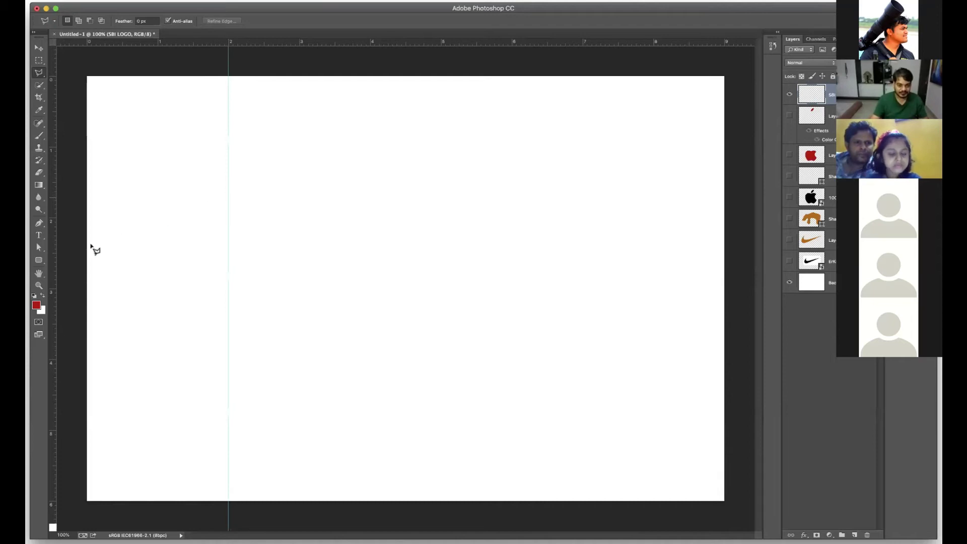
click(228, 151)
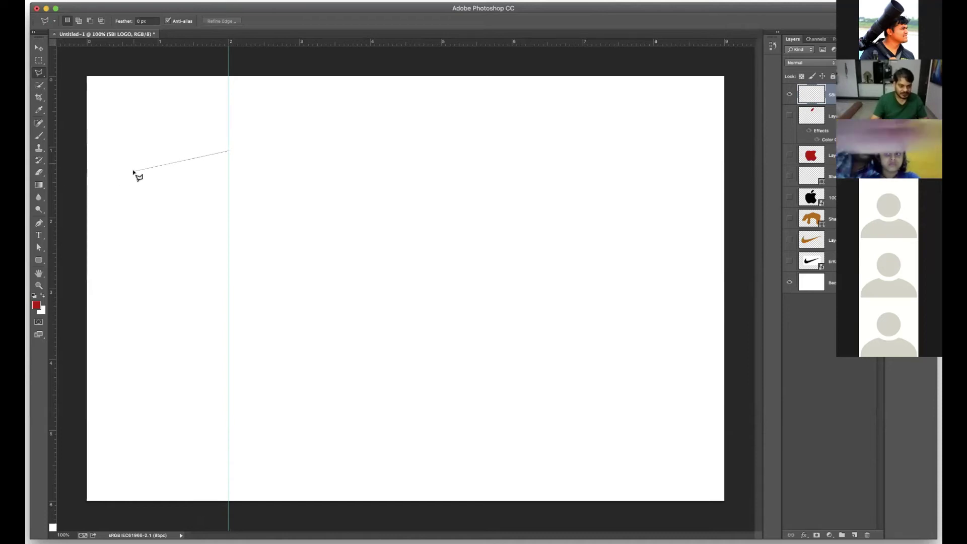
key(Escape)
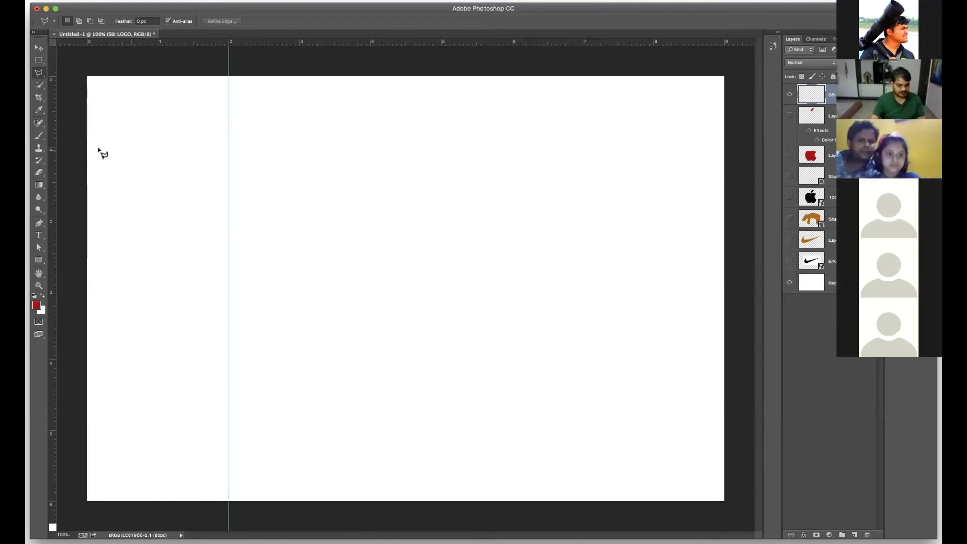
key(v)
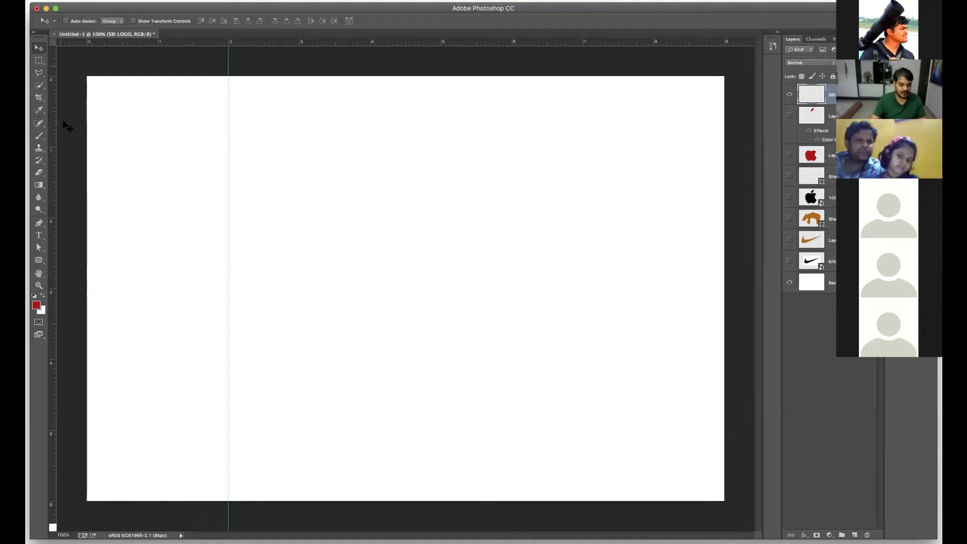
drag(55, 125, 512, 131)
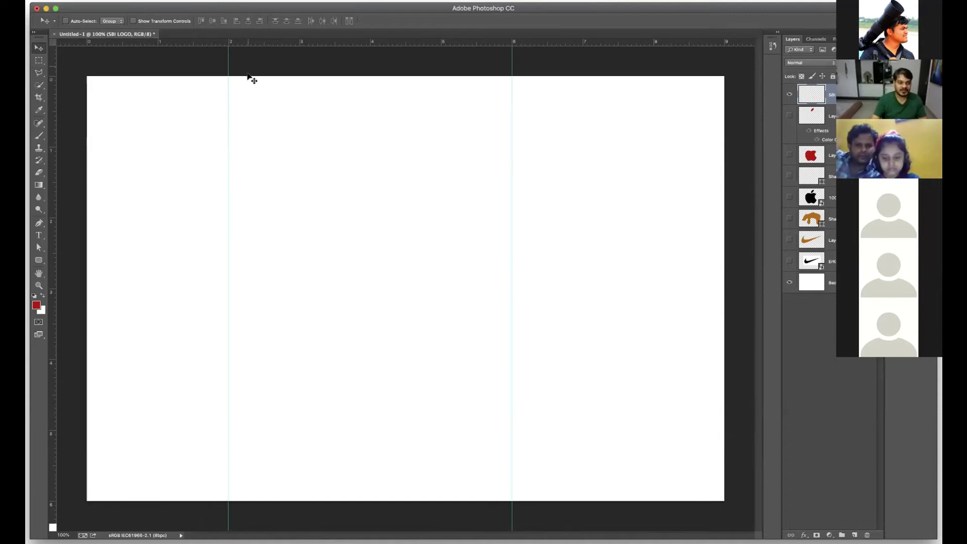
Review the ruler unit options in the Units & Rulers preferences and keep the rulers set to Inches.
click(35, 1)
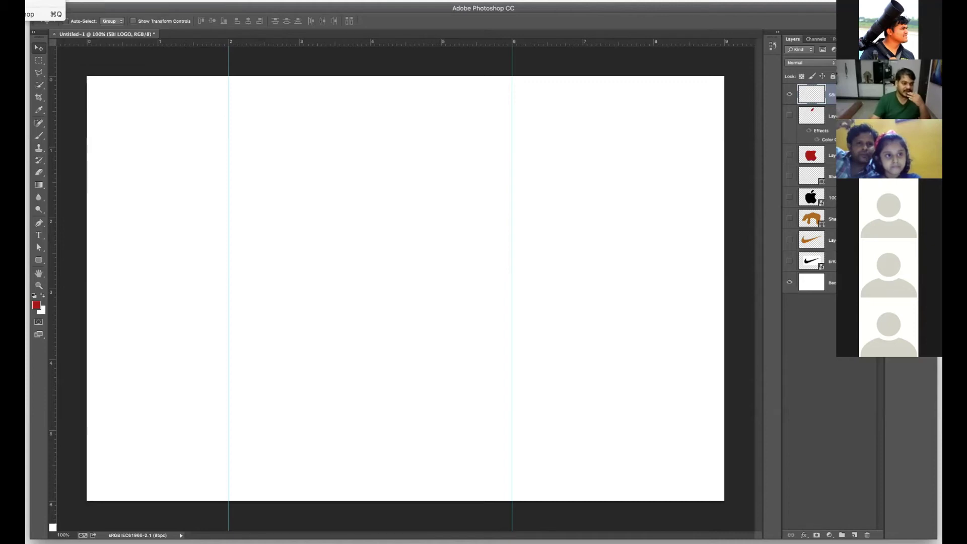
mouse_move(45, 0)
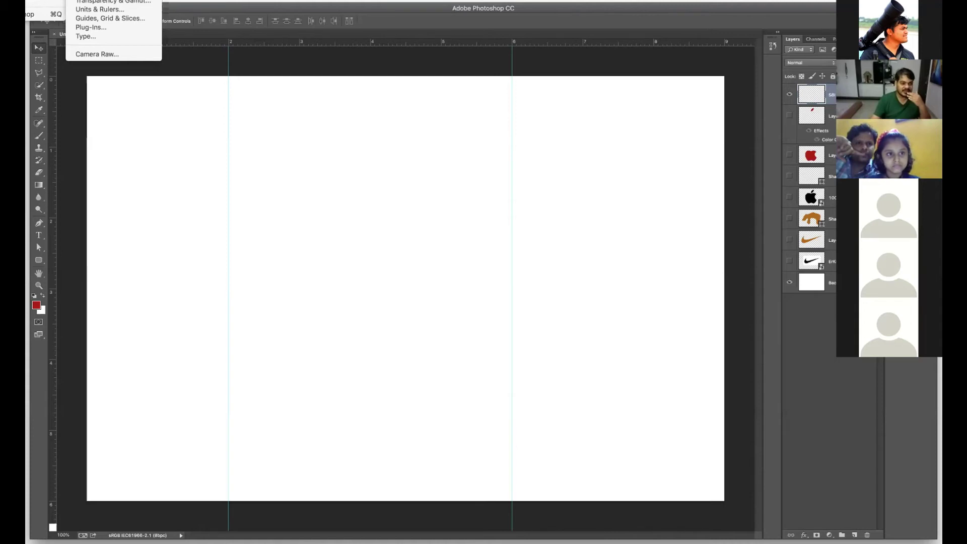
click(106, 10)
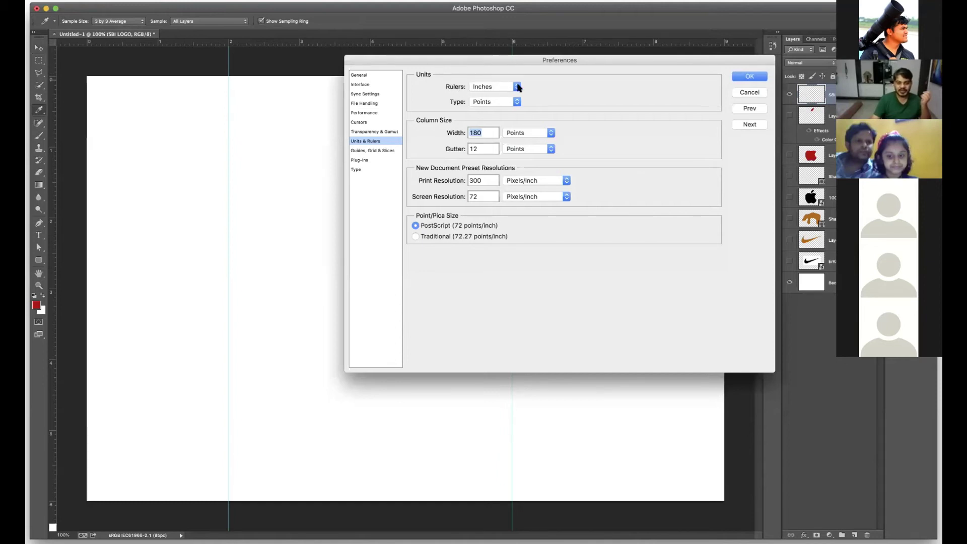
click(484, 86)
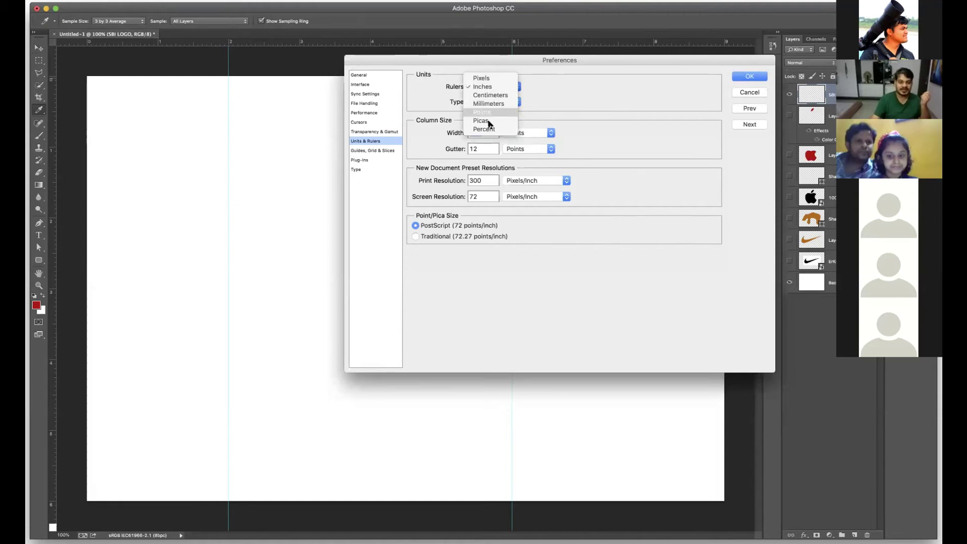
click(491, 88)
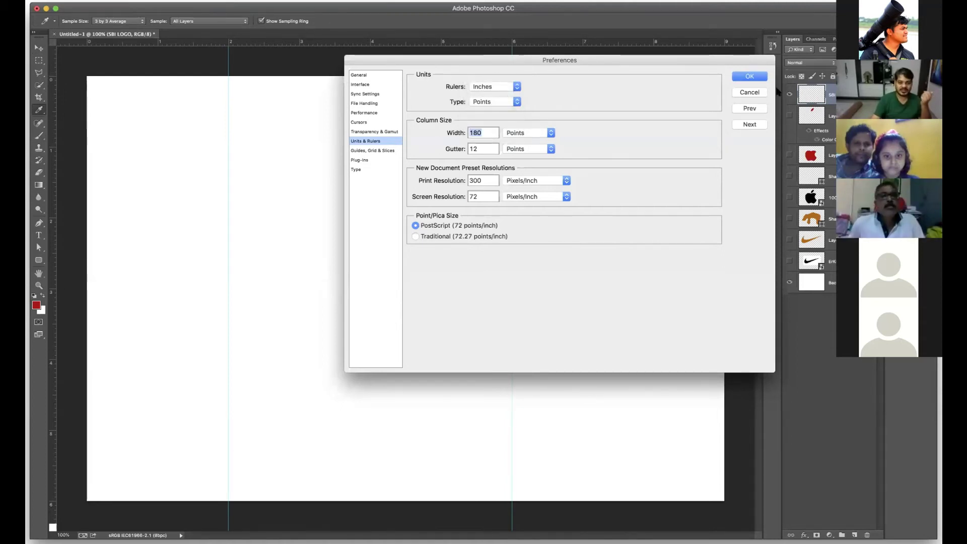
click(750, 76)
Place horizontal guides at the 1 and 5 inch marks of the vertical ruler.
key(v)
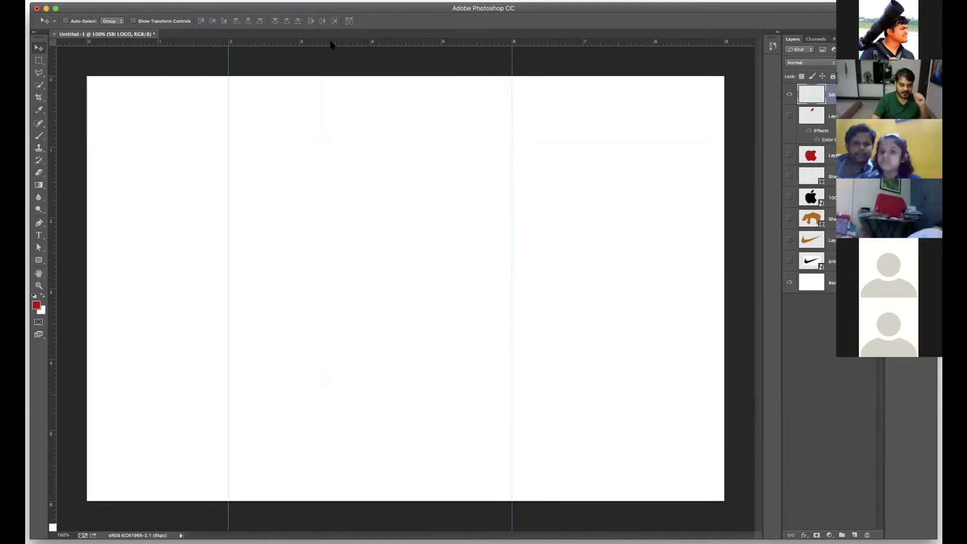
drag(332, 48, 337, 146)
drag(368, 44, 365, 430)
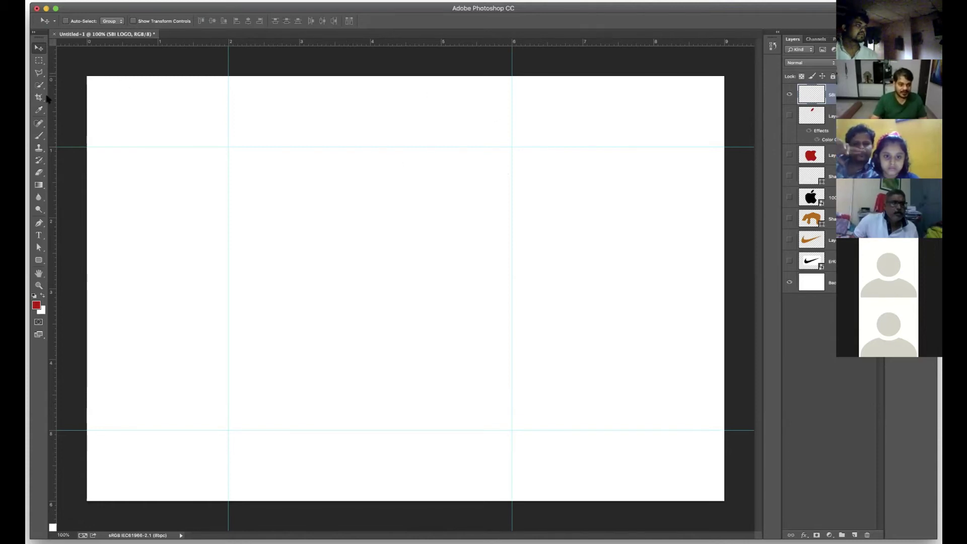
Set up the Elliptical Marquee Tool with the Fixed Size style, 4 in wide and 4 in high.
right_click(38, 75)
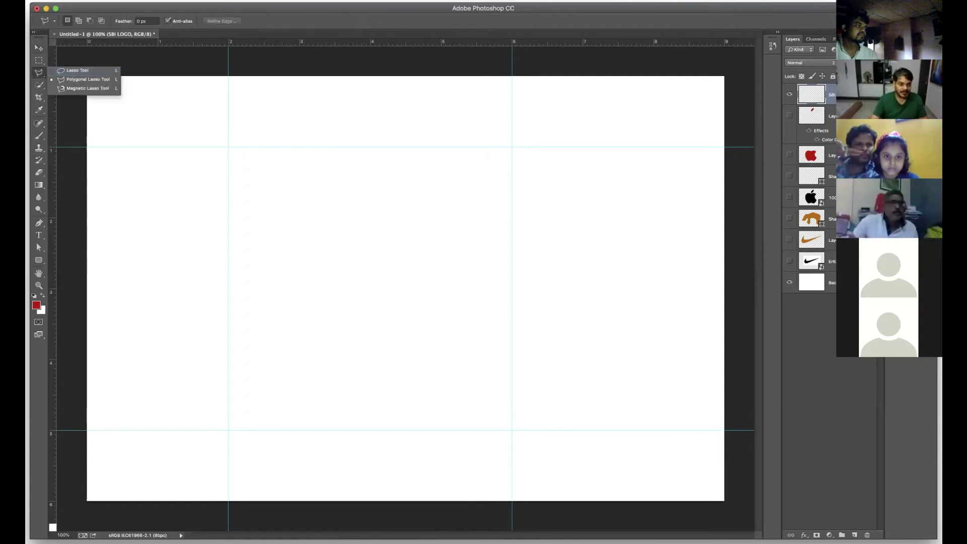
click(38, 60)
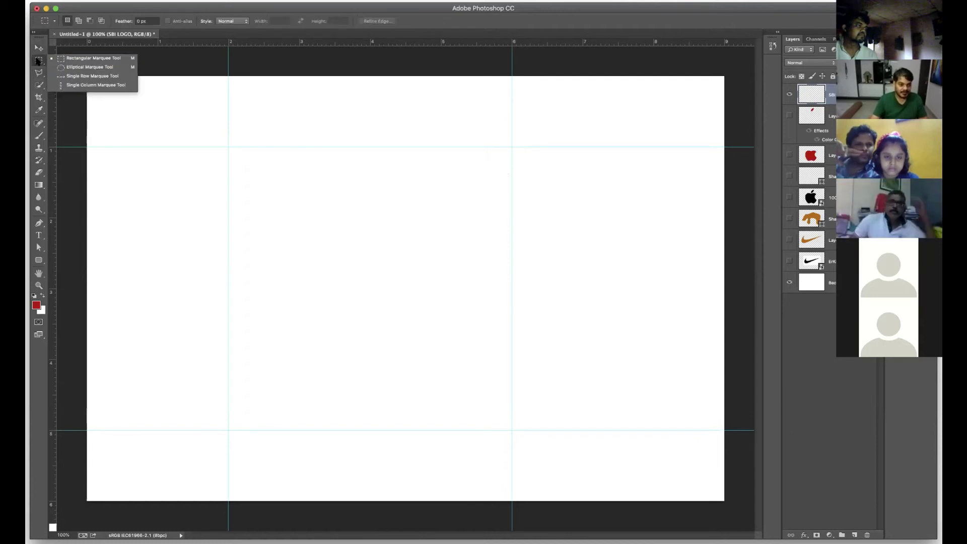
click(95, 67)
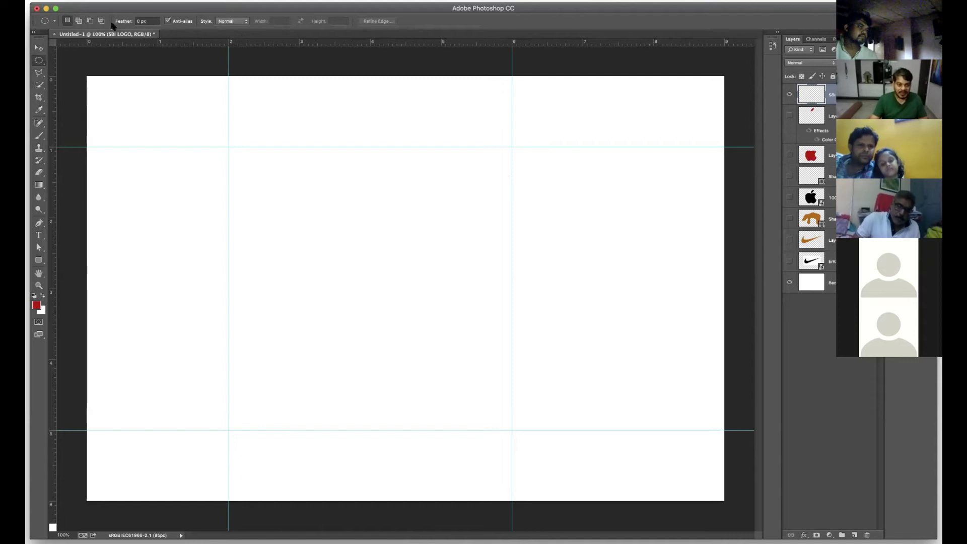
click(229, 21)
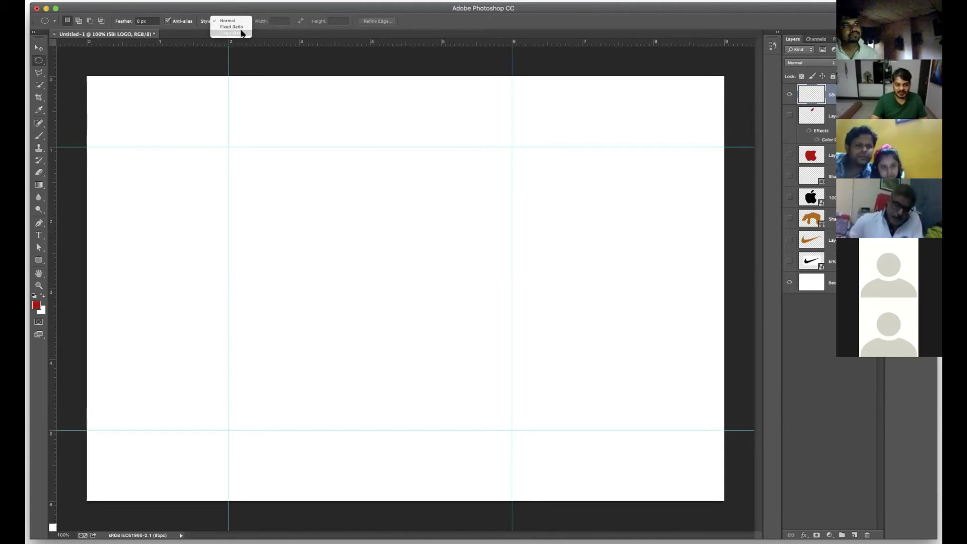
click(242, 33)
click(282, 20)
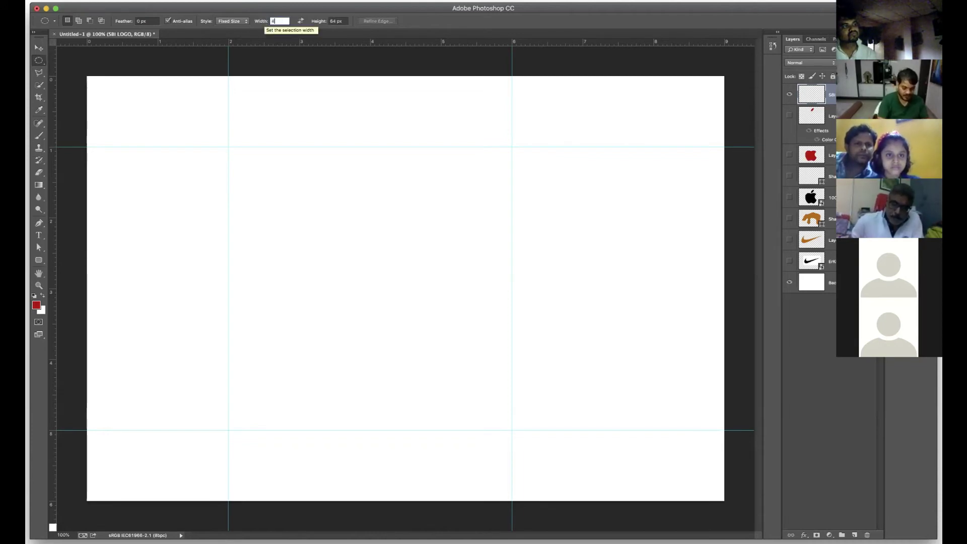
text(4 in)
key(Tab)
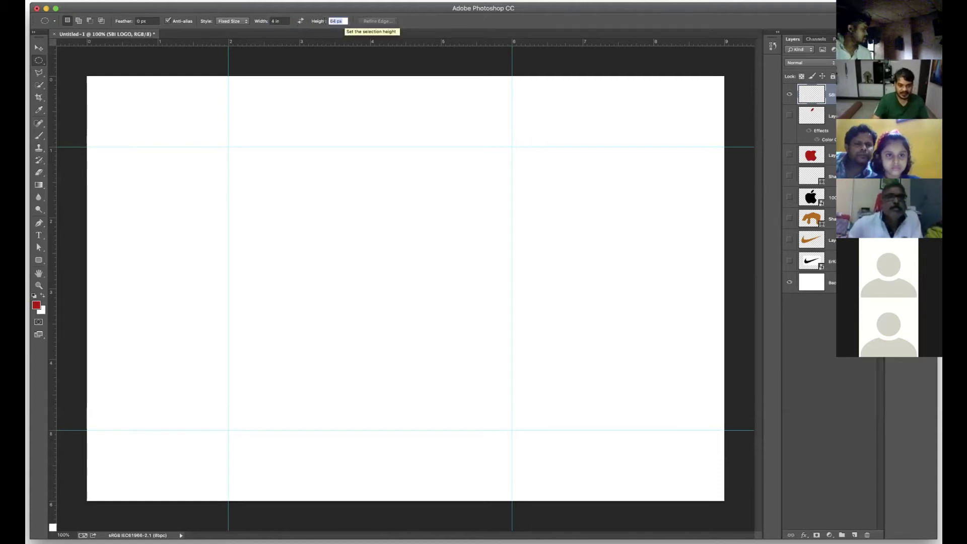
text(4)
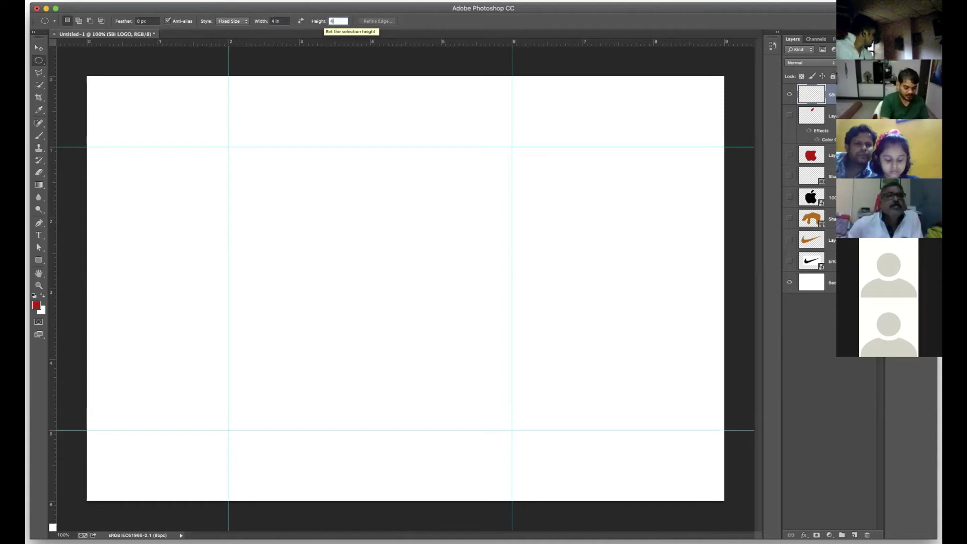
text( in)
key(Return)
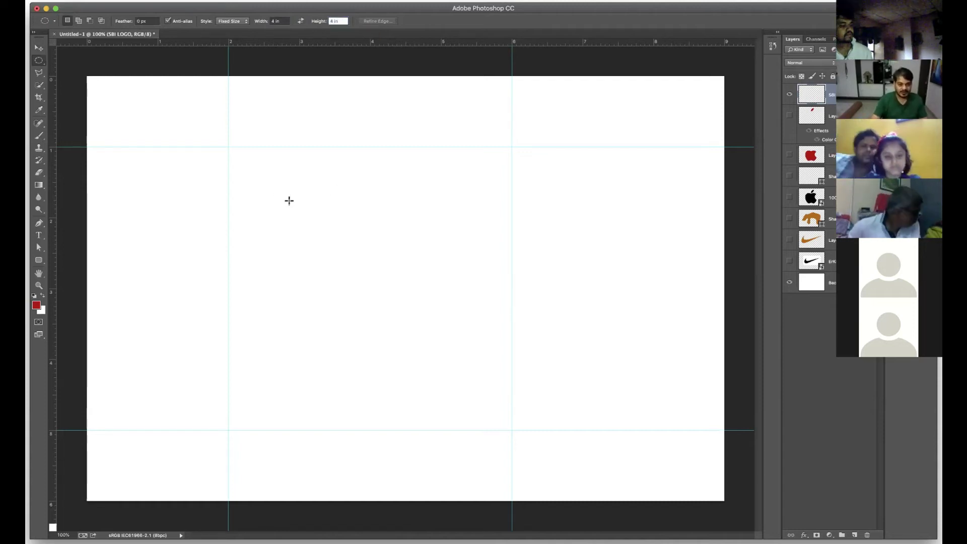
Place the 4 in circular selection and move it to fit exactly inside the square formed by the four guides.
click(328, 252)
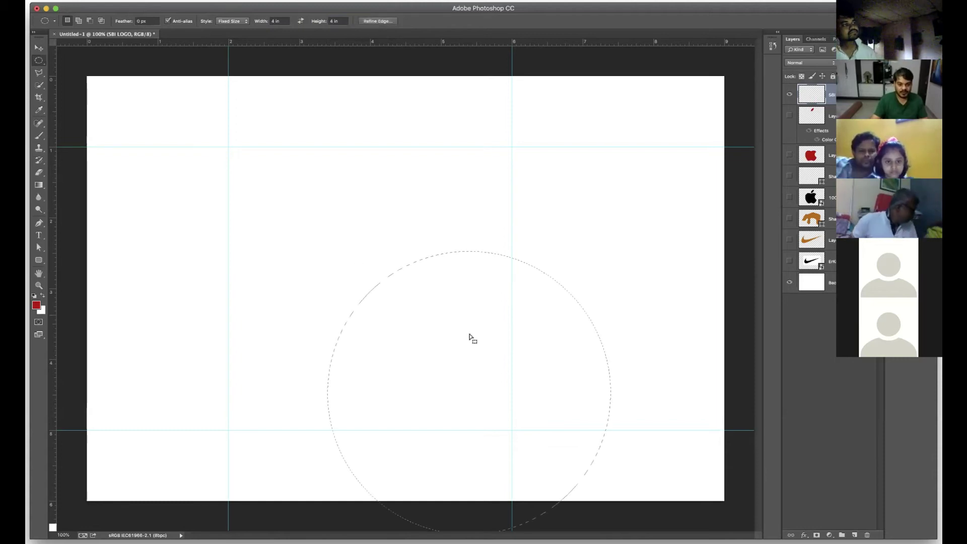
drag(431, 317, 369, 263)
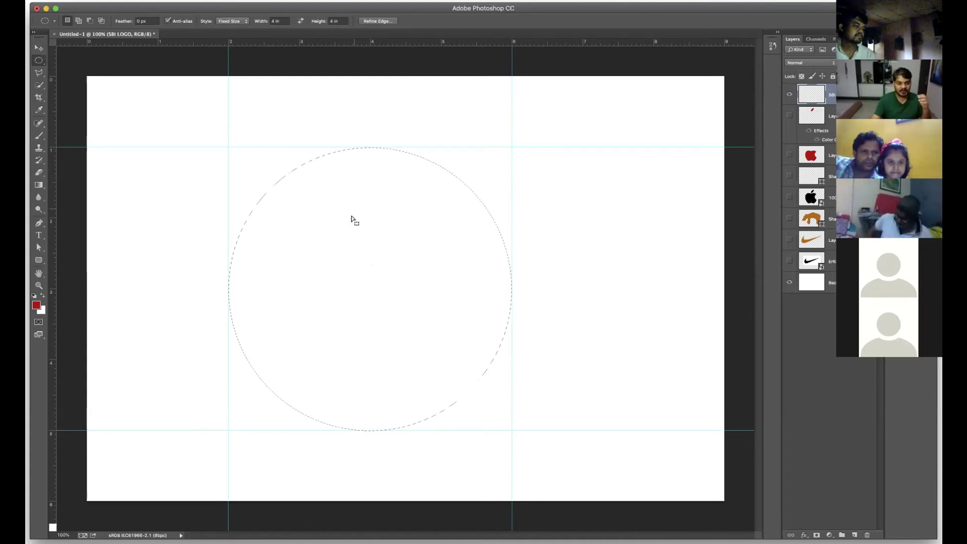
click(39, 47)
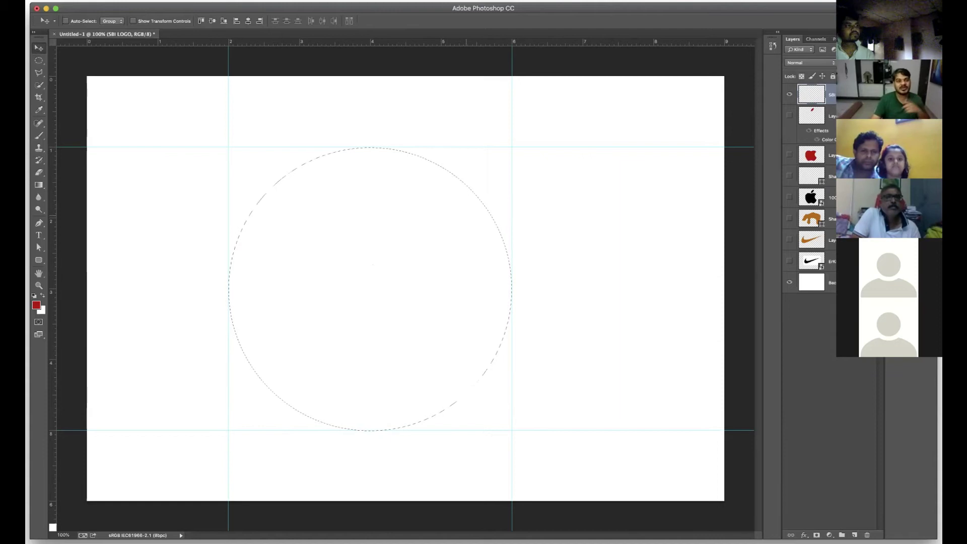
click(39, 60)
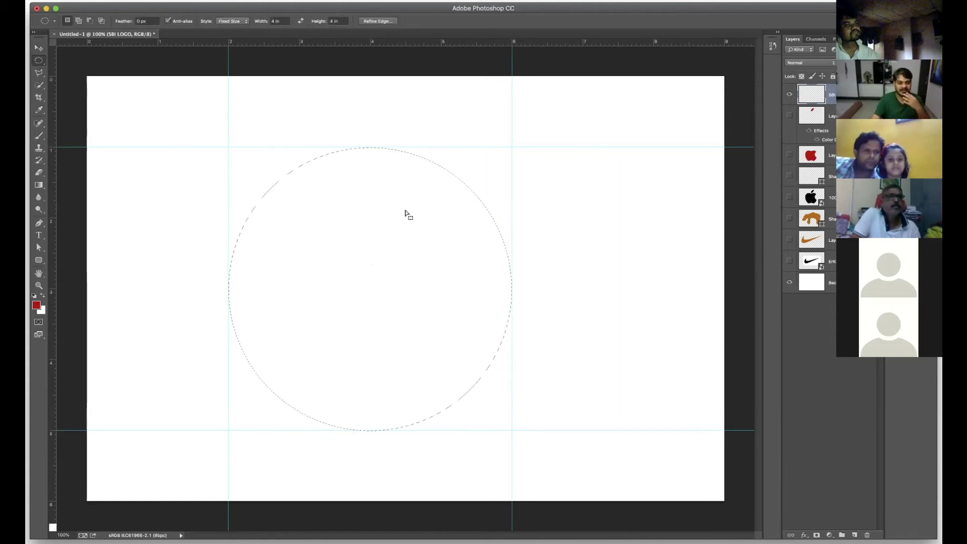
mouse_move(398, 218)
mouse_down()
mouse_move(404, 234)
mouse_move(430, 233)
mouse_move(397, 222)
mouse_up()
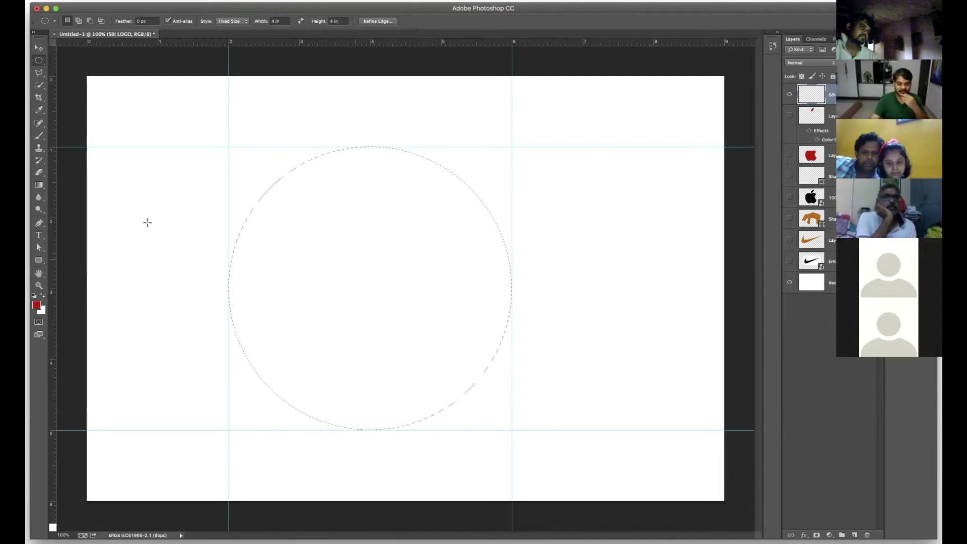
Set the foreground colour to blue 3458de and fill the circular selection with it on the SBI LOGO layer.
click(36, 305)
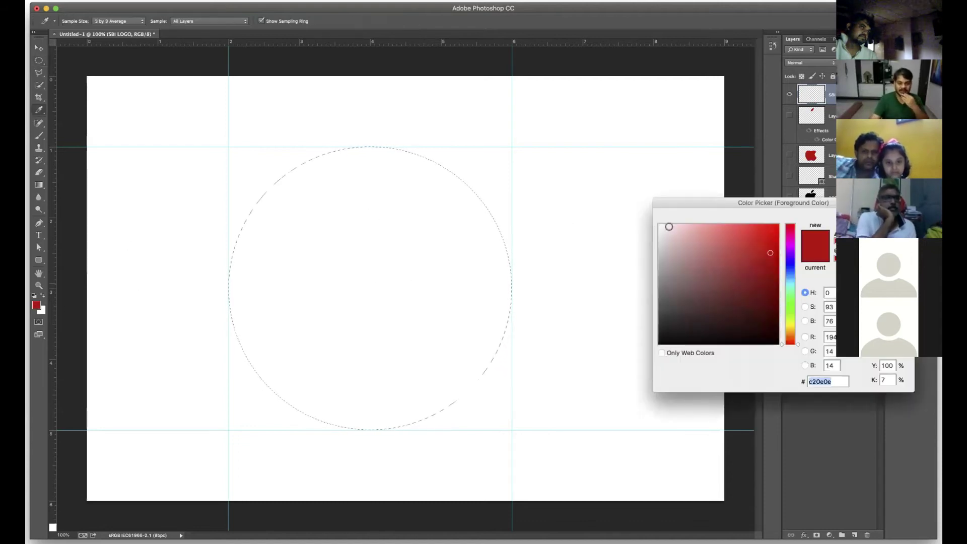
click(790, 269)
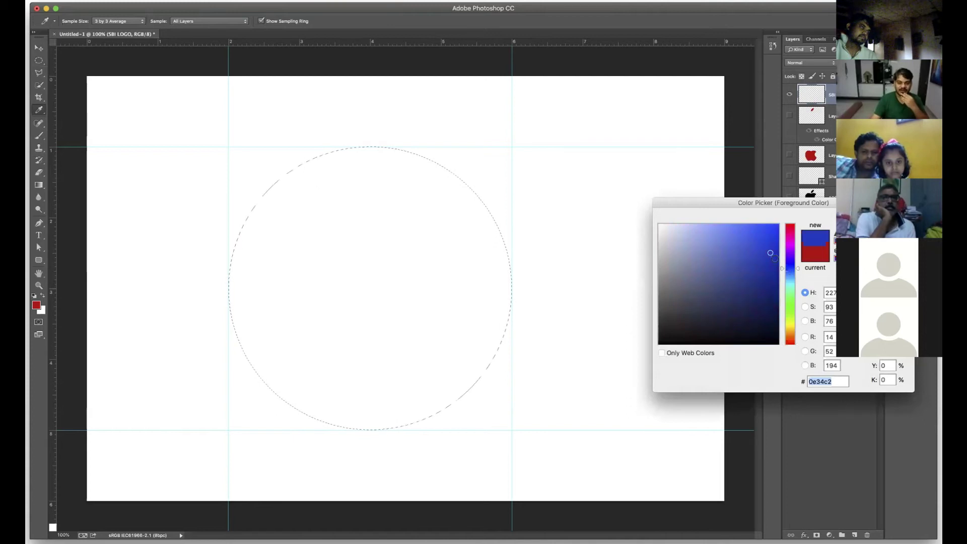
drag(778, 242, 767, 248)
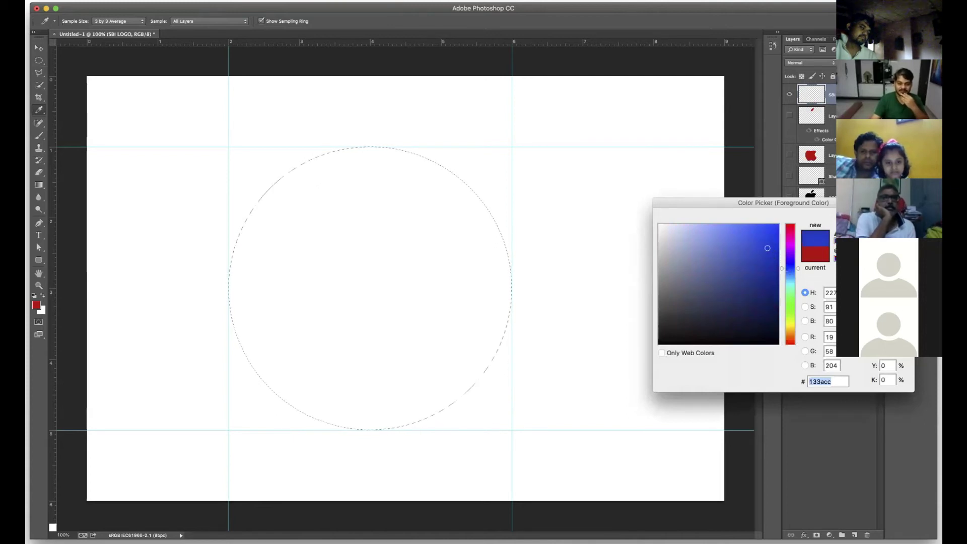
click(750, 241)
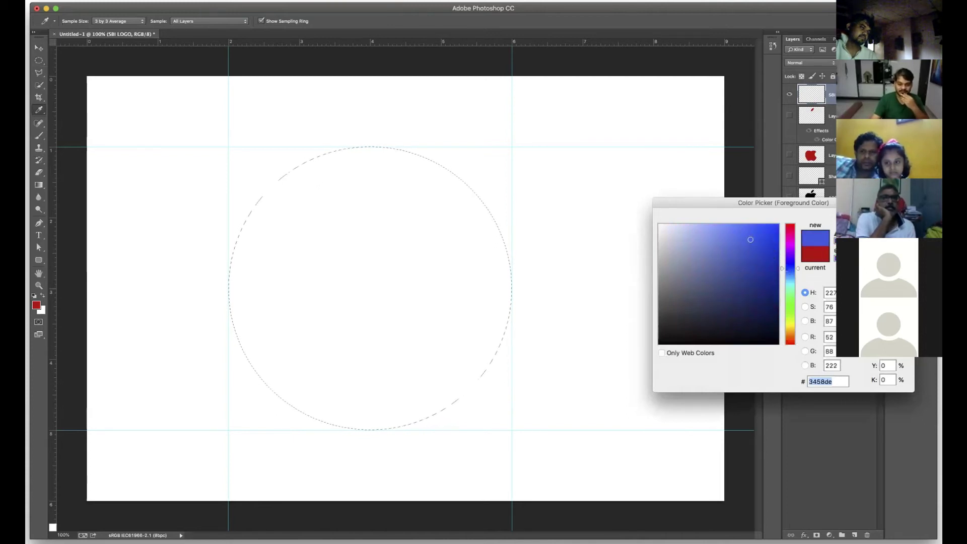
key(Return)
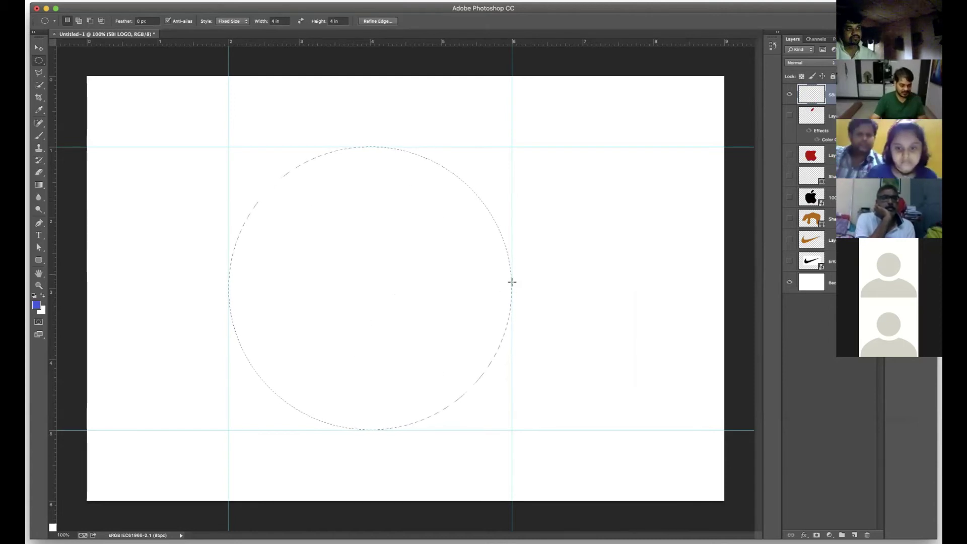
key(alt+BackSpace)
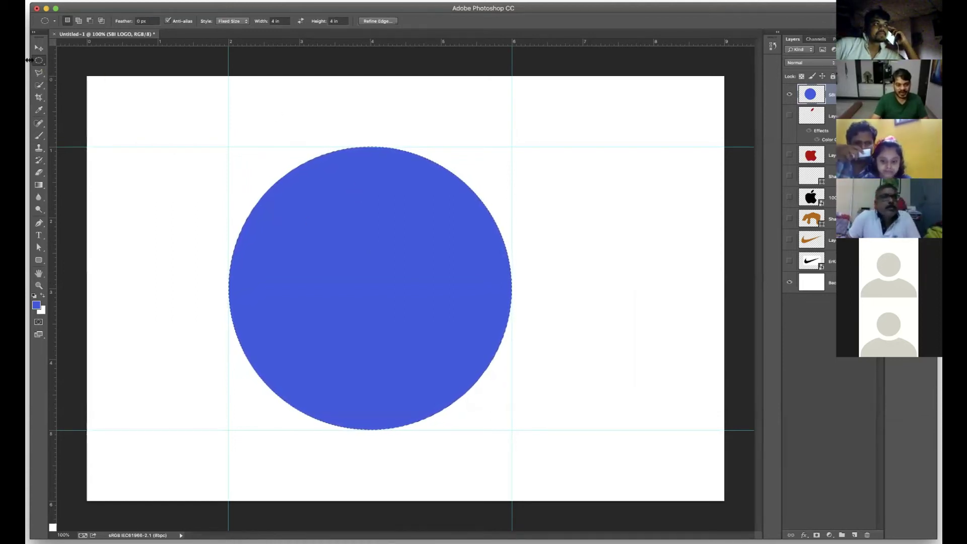
Scale the circular selection itself to 25% in linked width and height about its centre, and delete the blue fill inside it.
right_click(372, 265)
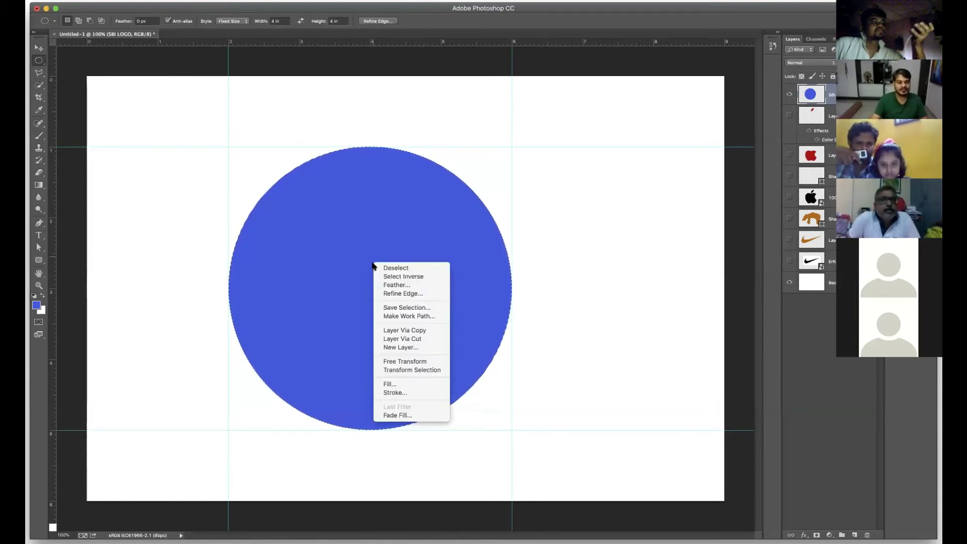
click(413, 371)
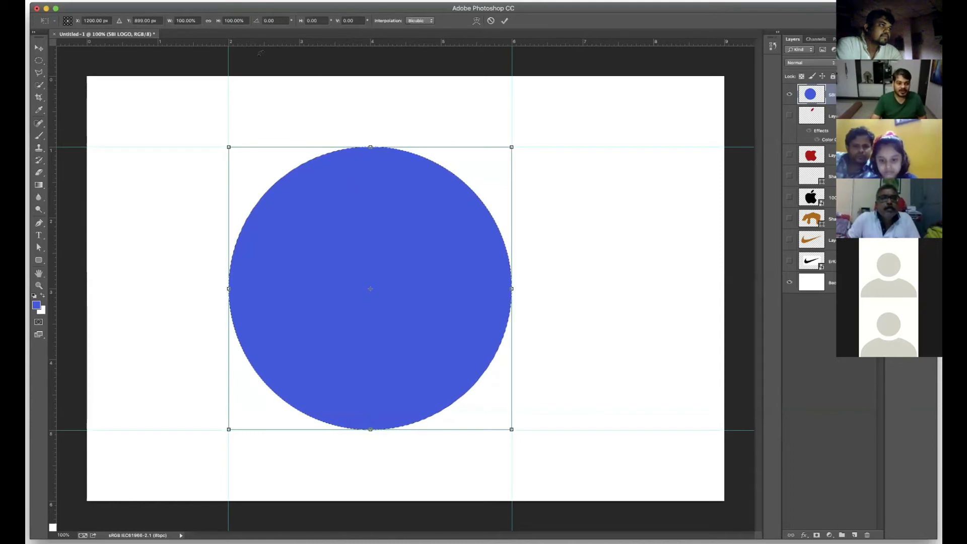
click(209, 21)
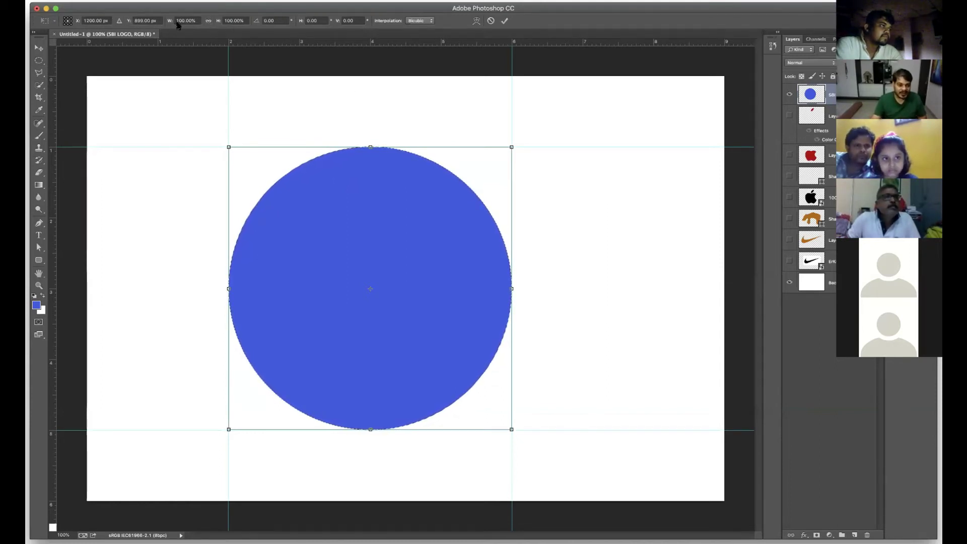
click(208, 21)
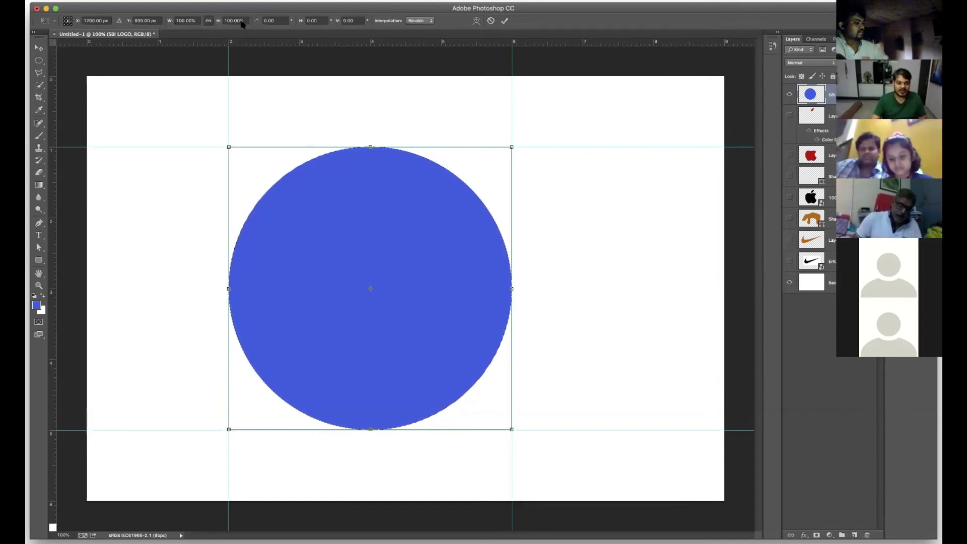
drag(247, 21, 235, 19)
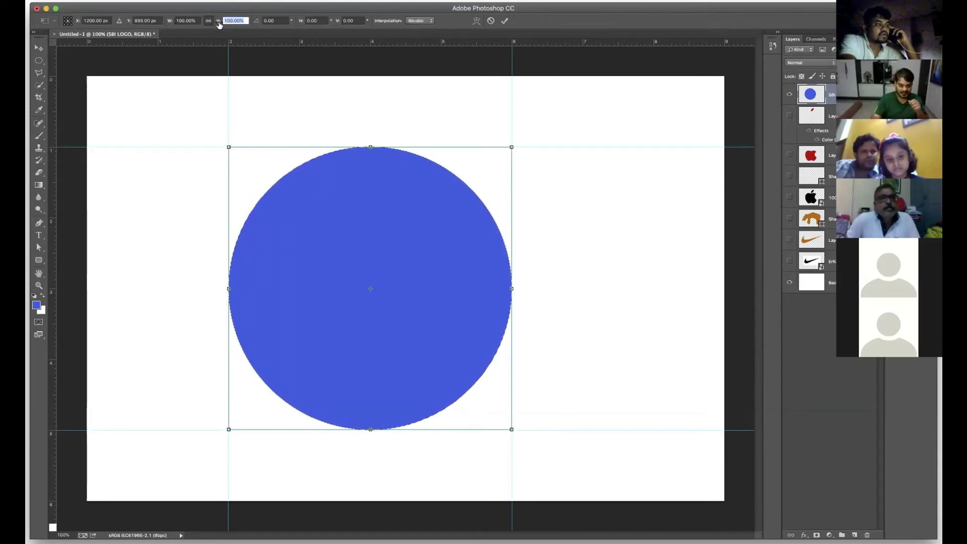
text(25)
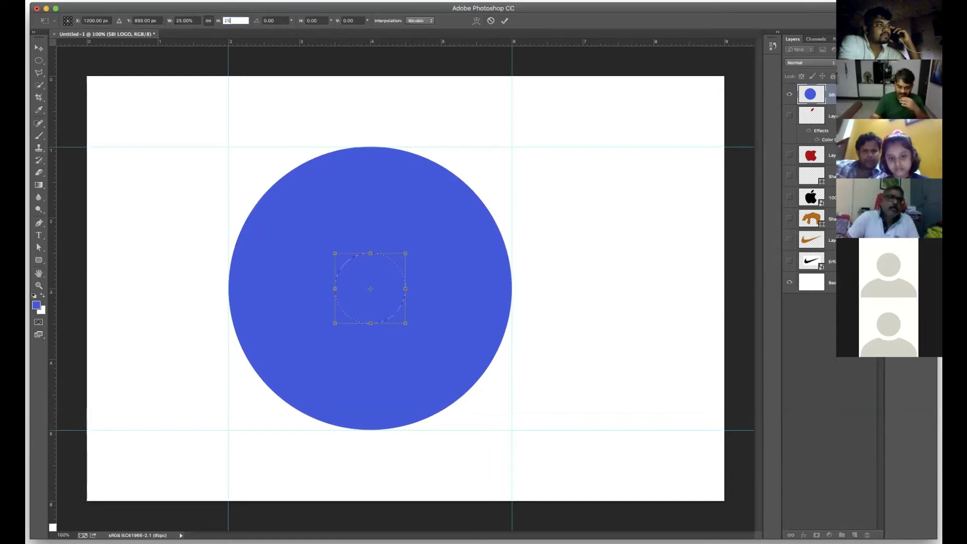
key(Return)
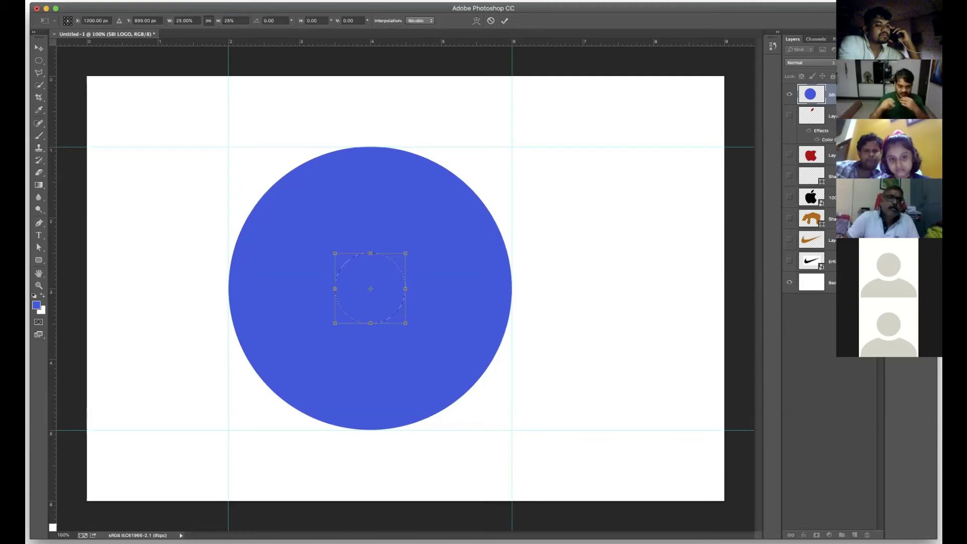
key(Return)
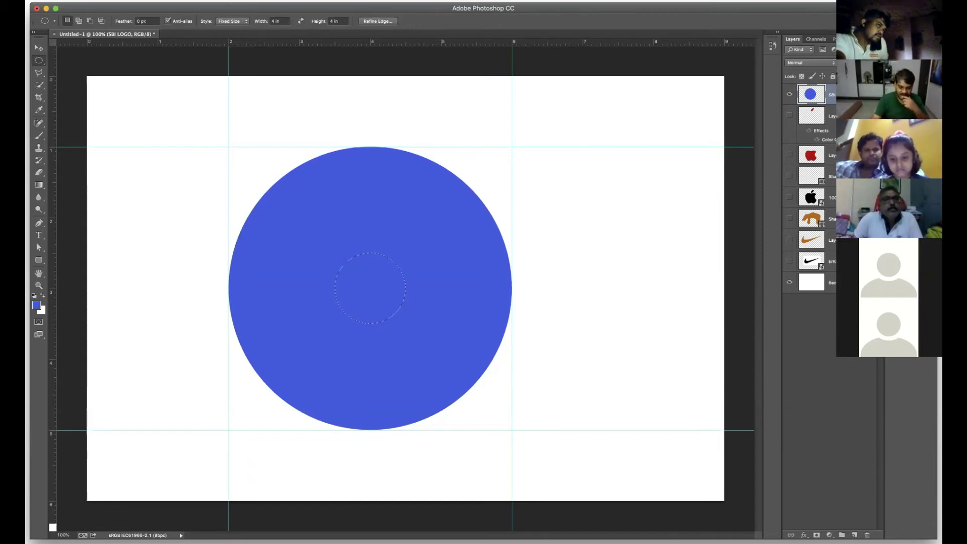
key(Delete)
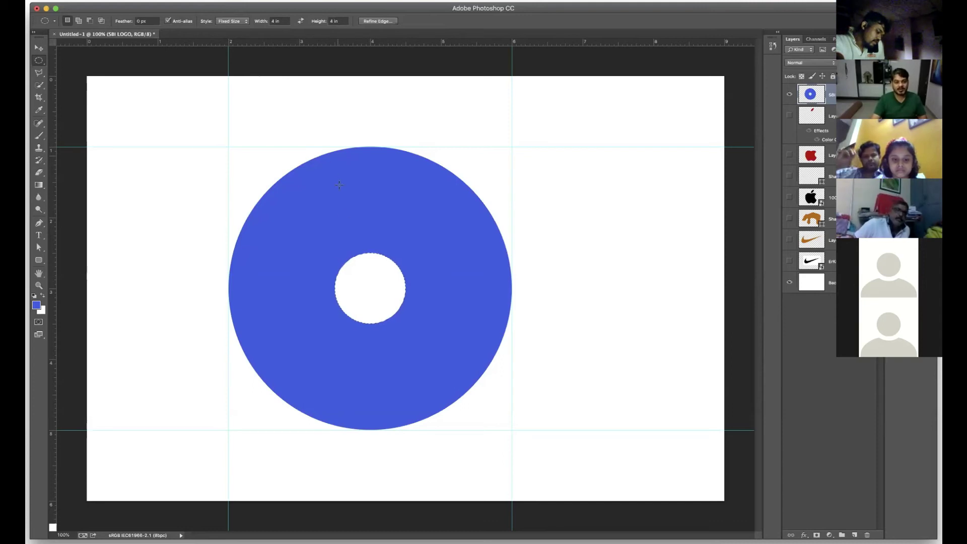
Clear the small circular selection and place a horizontal guide at 3 in and a vertical guide at 4 in through the circle's centre.
click(368, 299)
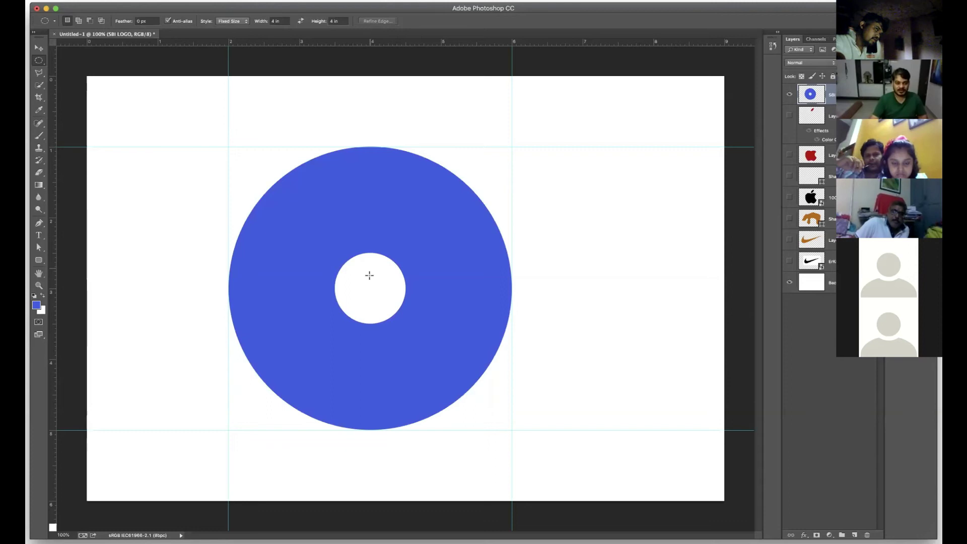
drag(351, 40, 327, 289)
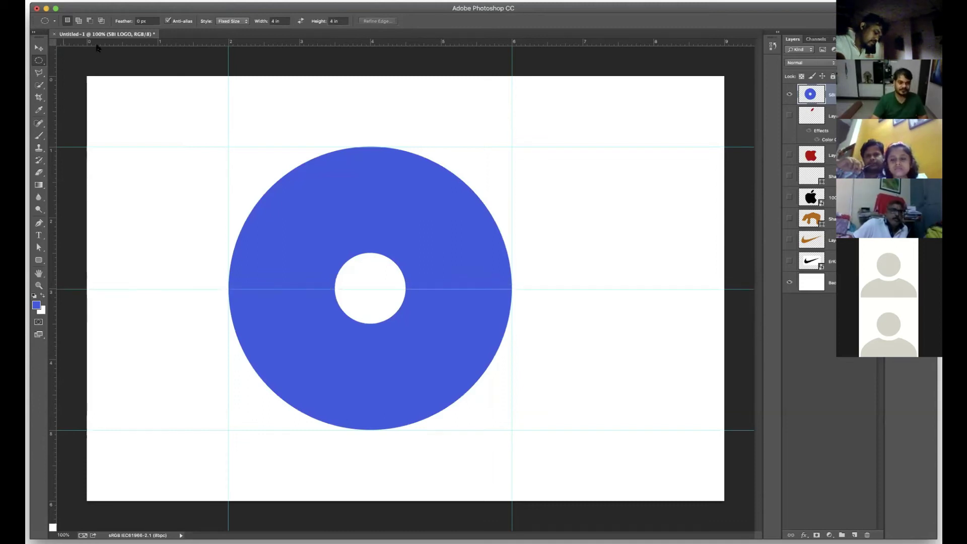
drag(54, 130, 370, 131)
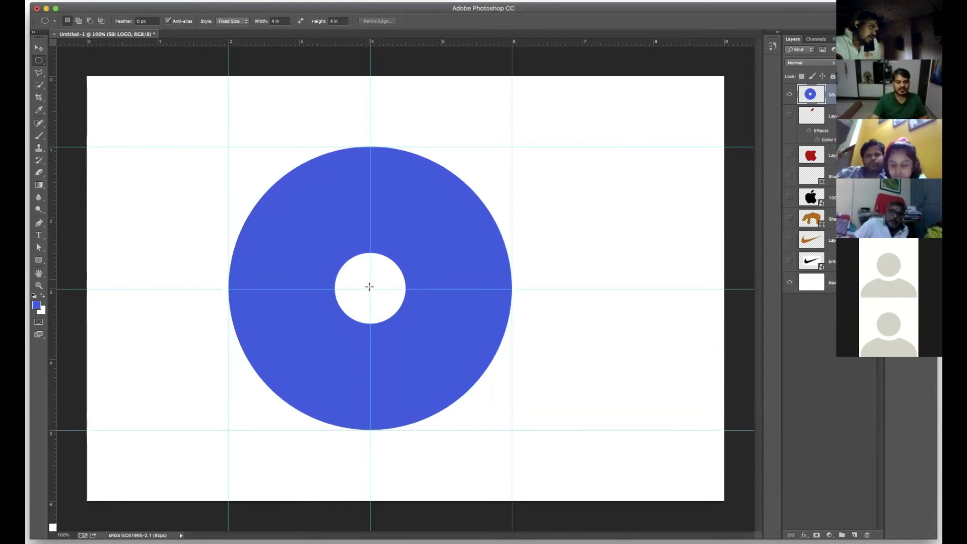
Set the Elliptical Marquee Tool's style to Normal and discard the fixed-size circular selection.
drag(371, 285, 382, 359)
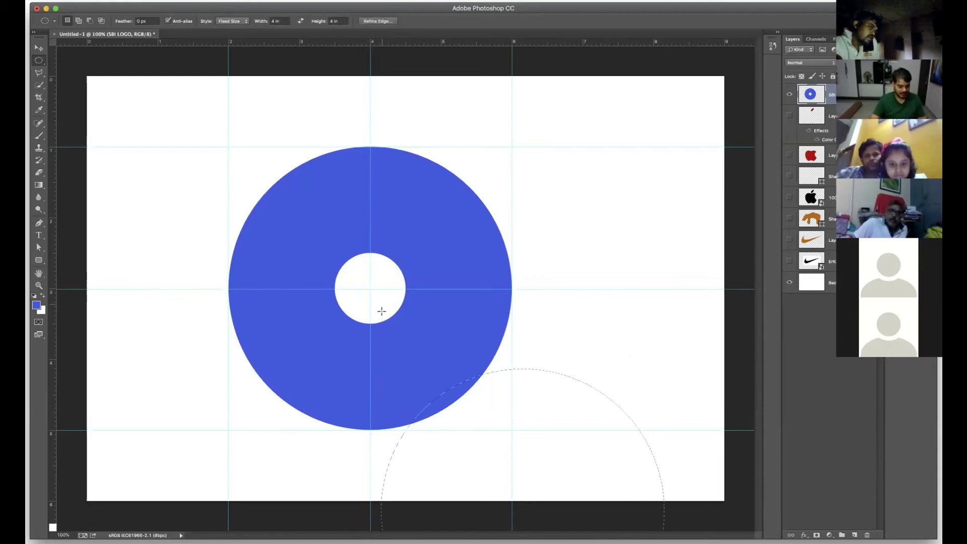
drag(432, 215, 454, 216)
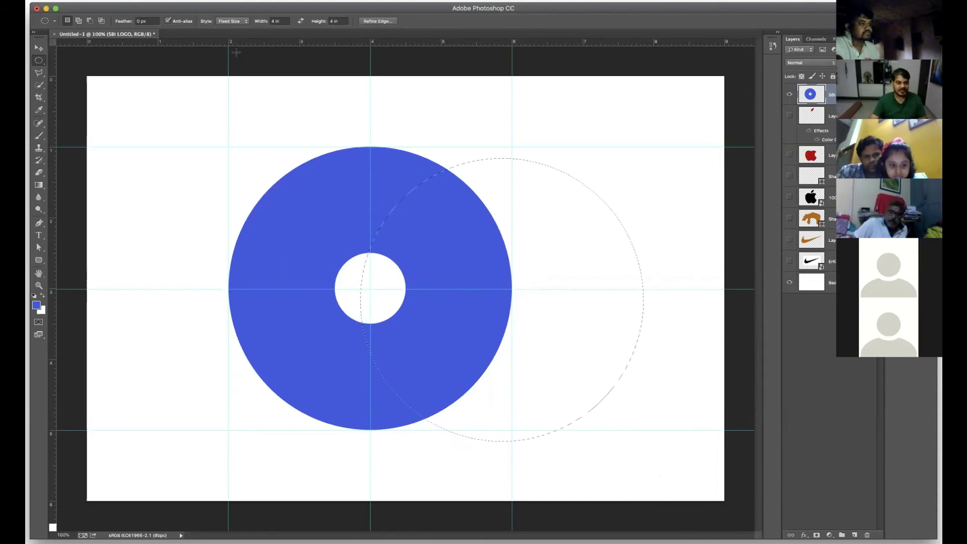
click(227, 20)
click(228, 9)
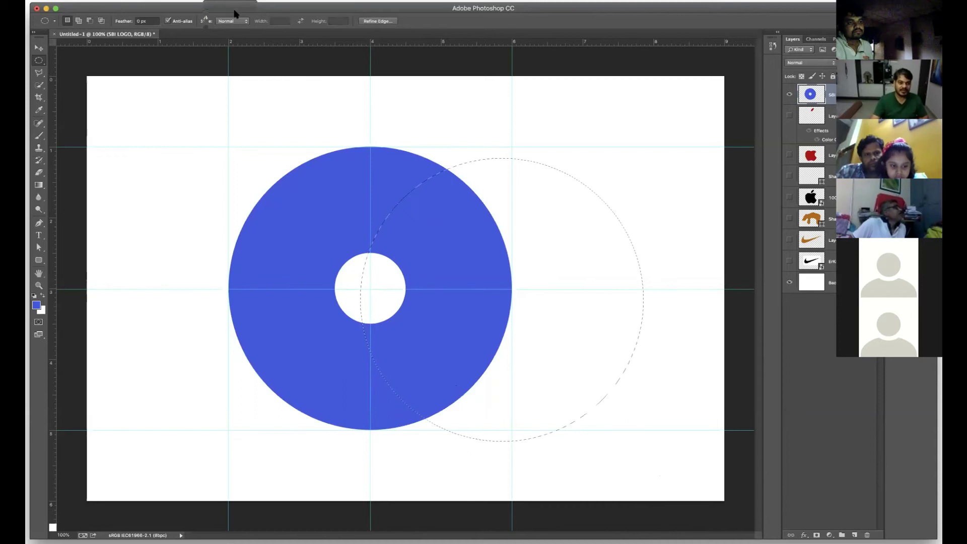
click(389, 124)
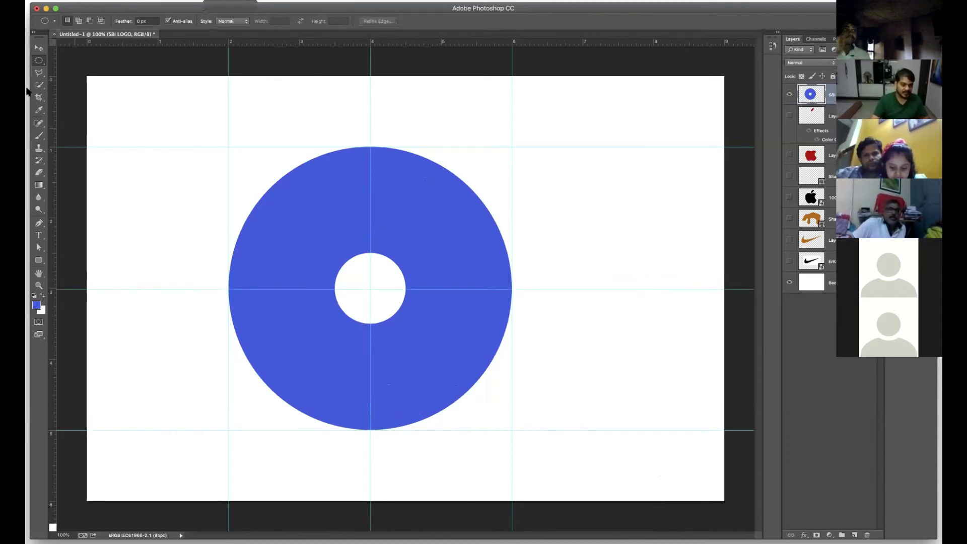
Switch to the Rectangular Marquee Tool and place two vertical guides close to the central vertical guide, one equally spaced on each side.
click(43, 61)
click(86, 59)
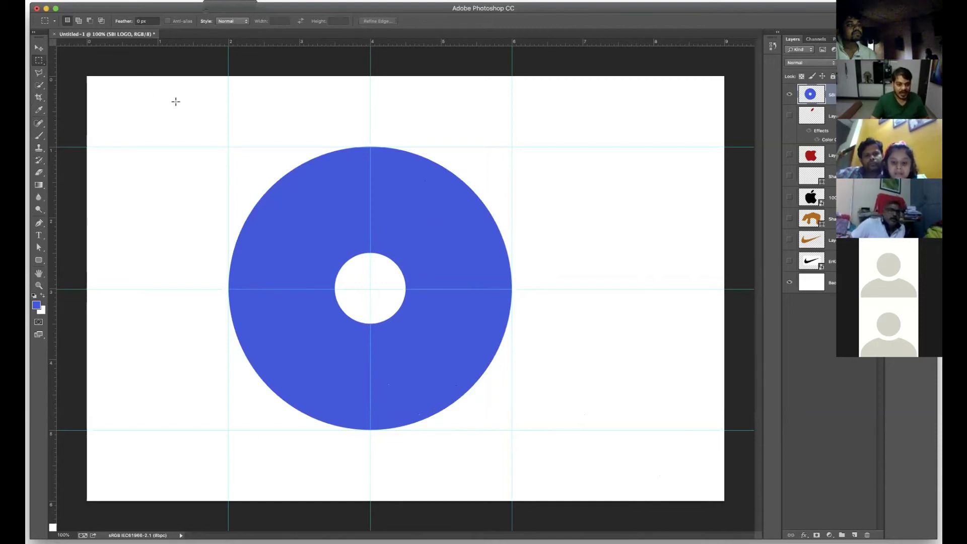
drag(53, 105, 360, 105)
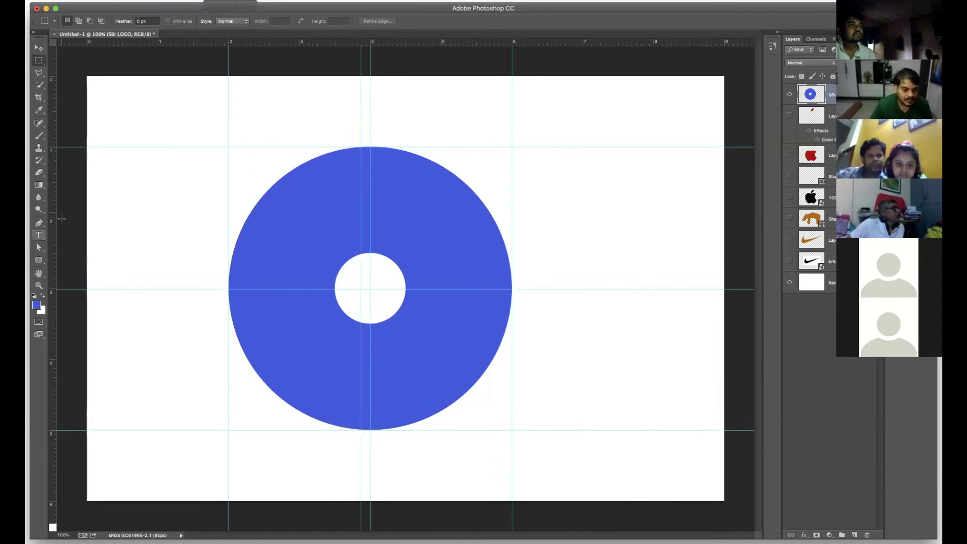
drag(53, 222, 380, 222)
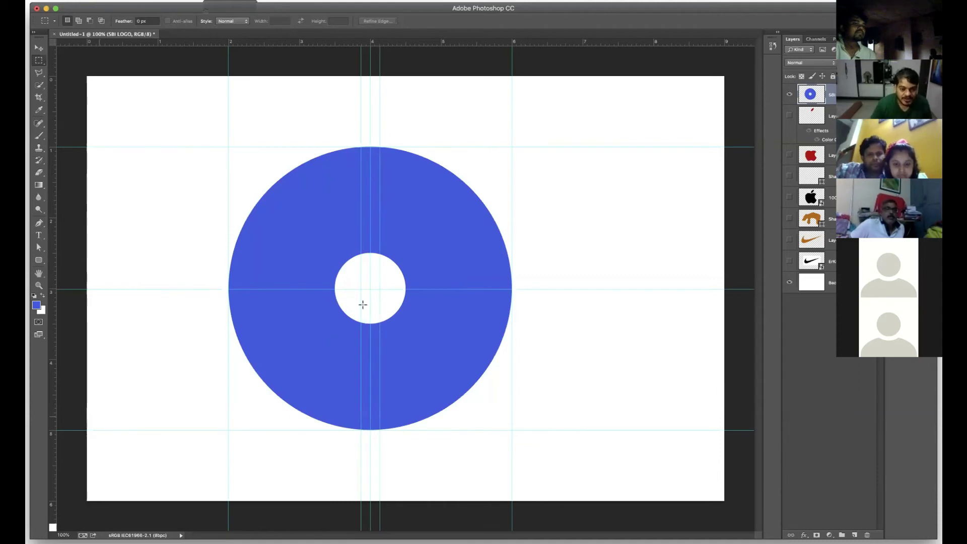
Select the narrow strip between the two close guides from the circle's centre to below its lower edge, delete its blue fill, and deselect.
drag(361, 289, 379, 443)
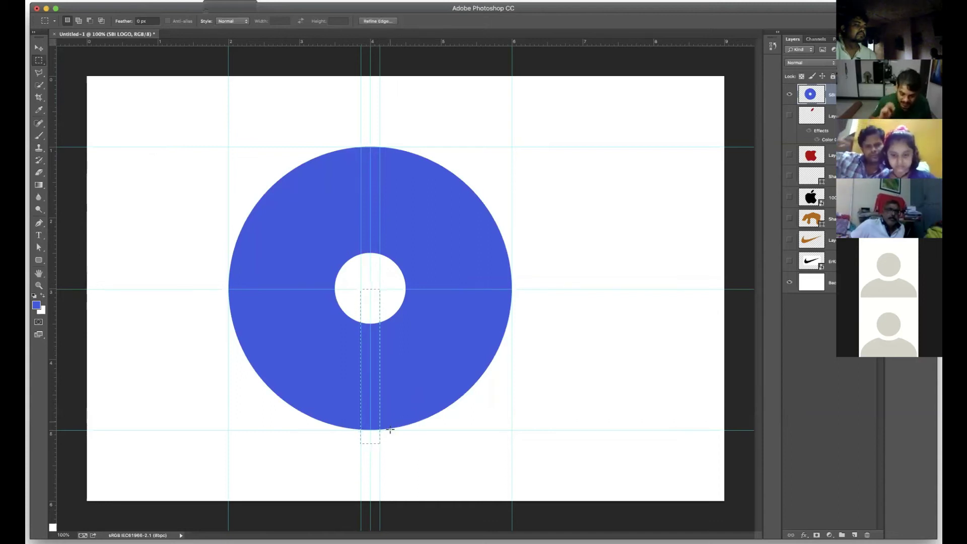
key(Delete)
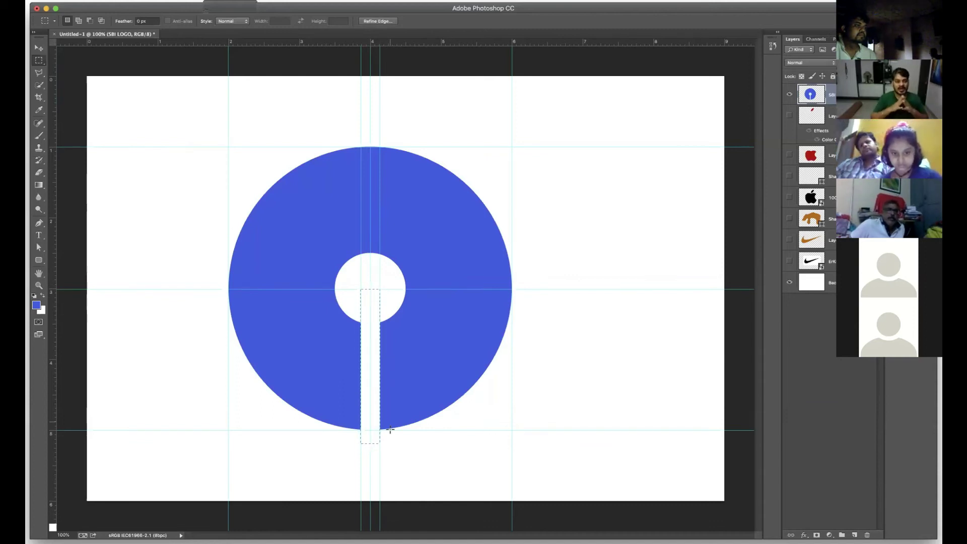
click(390, 429)
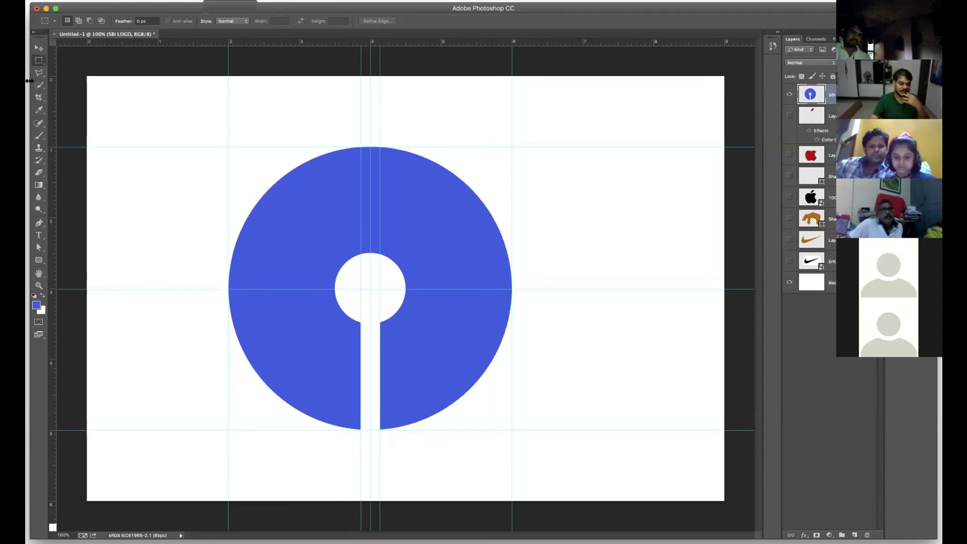
click(39, 98)
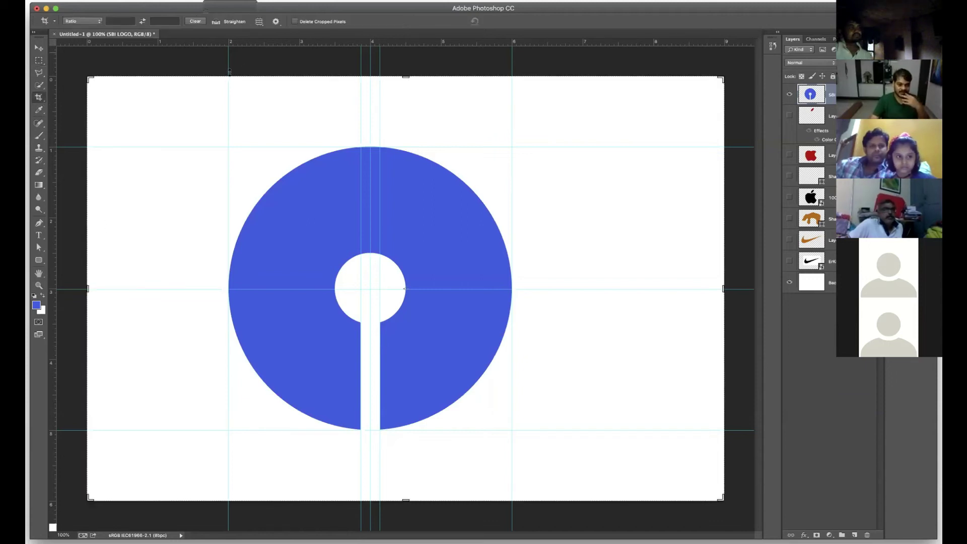
mouse_move(88, 290)
mouse_down()
mouse_move(166, 288)
mouse_move(158, 289)
mouse_up()
key(Escape)
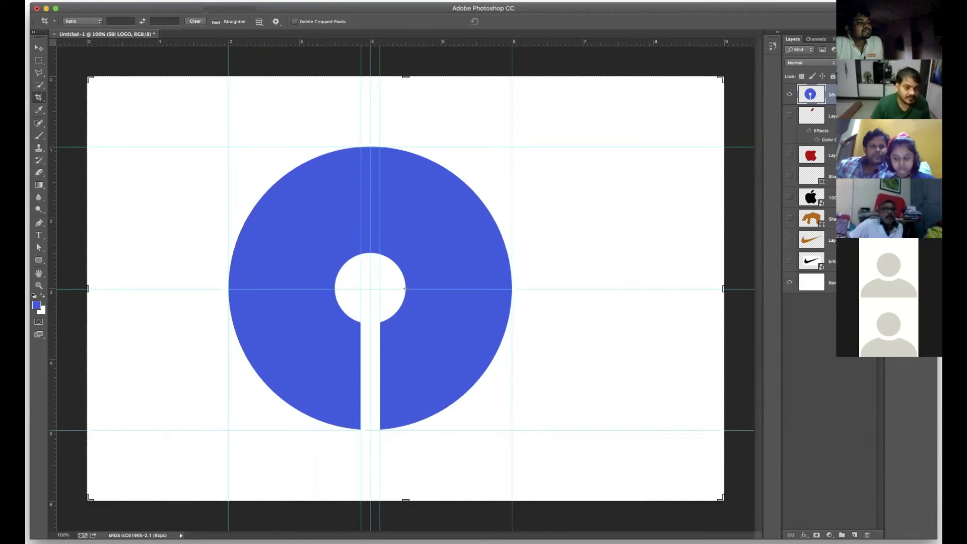
key(Return)
key(v)
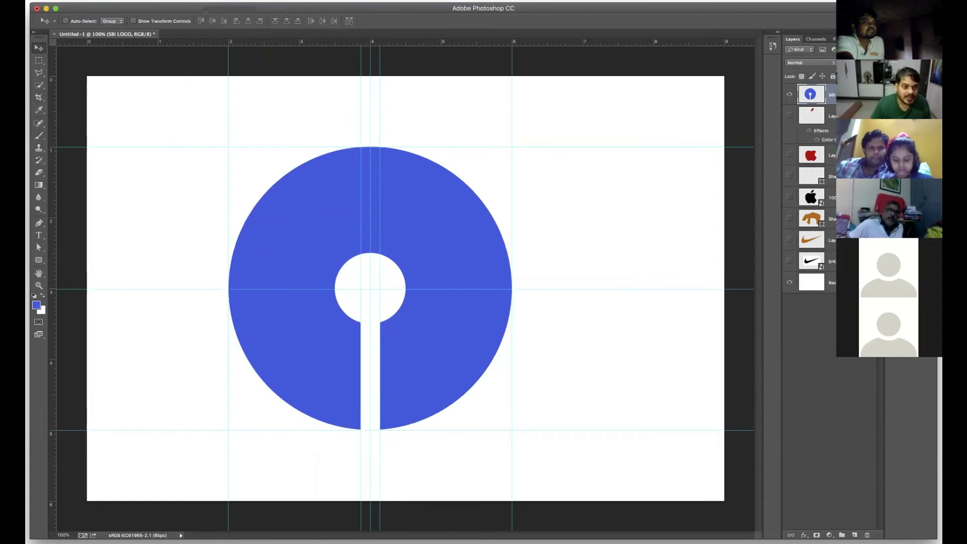
Turn on snapping for the document.
click(206, 1)
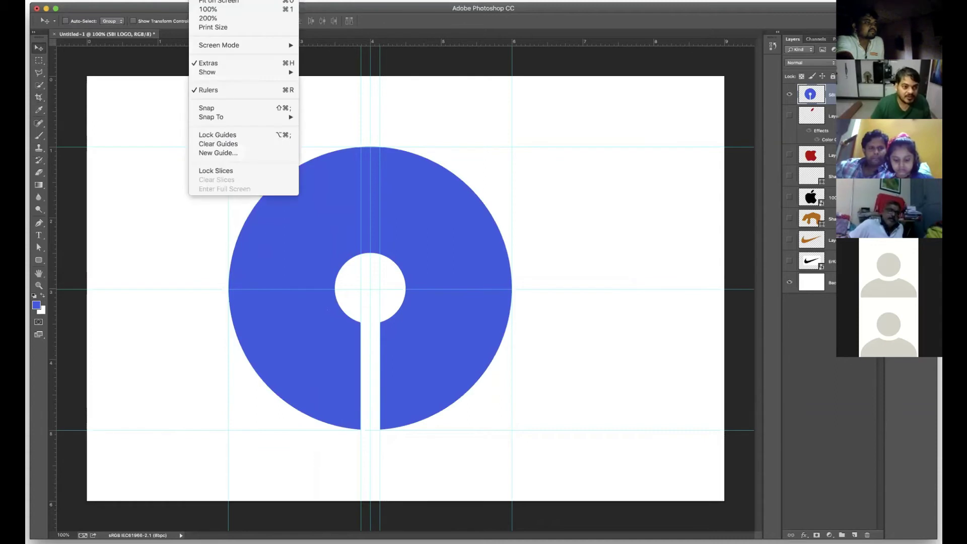
click(209, 109)
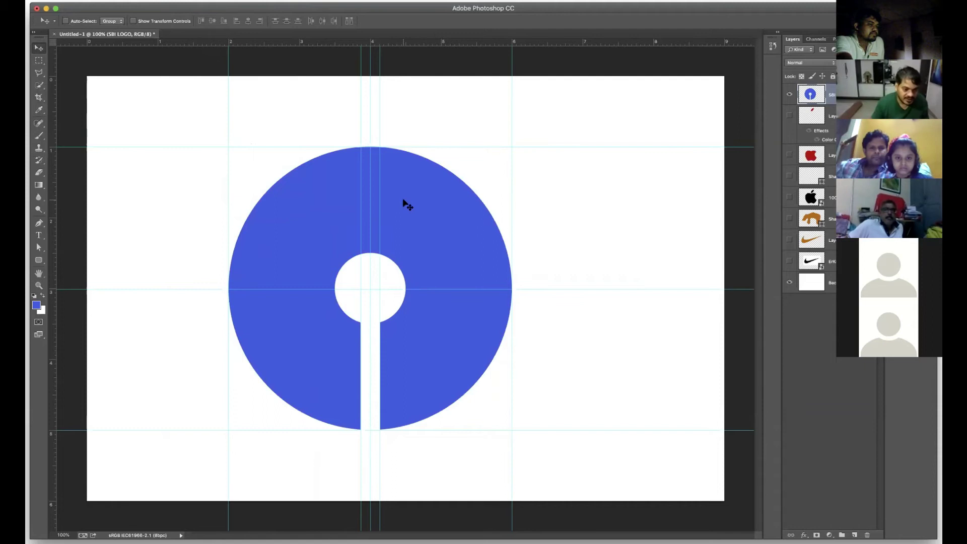
Crop the canvas on all four sides to the guides around the blue circle, leaving a 4 by 4 inch area.
click(39, 97)
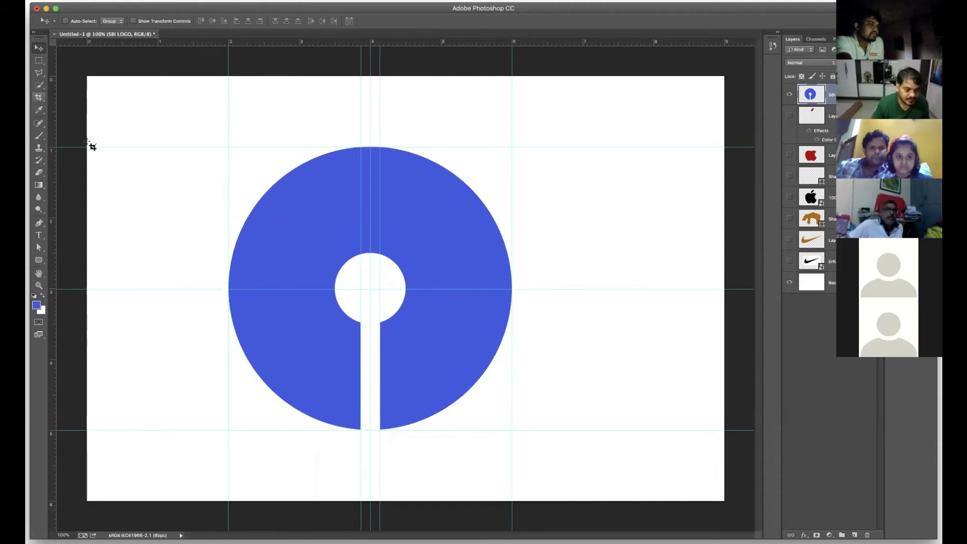
drag(127, 289, 159, 291)
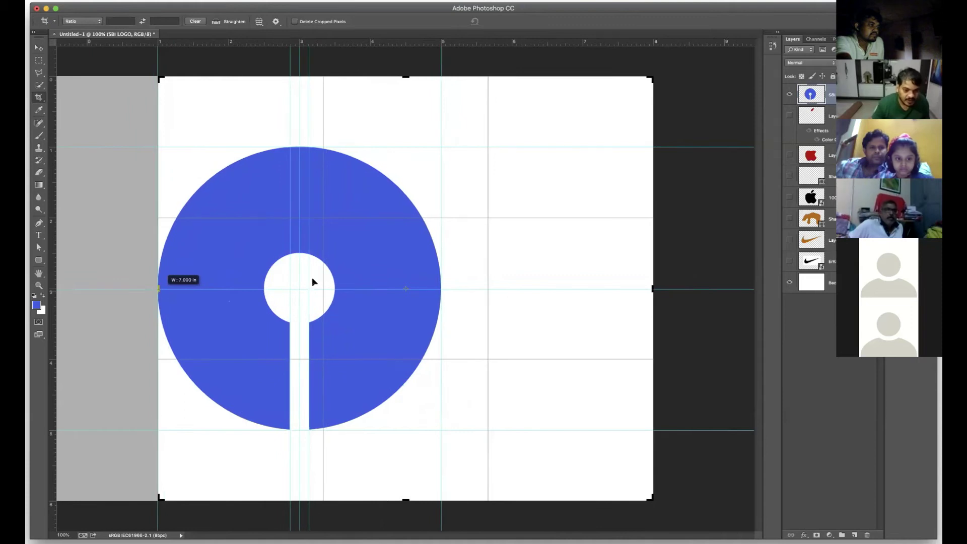
drag(636, 287, 546, 285)
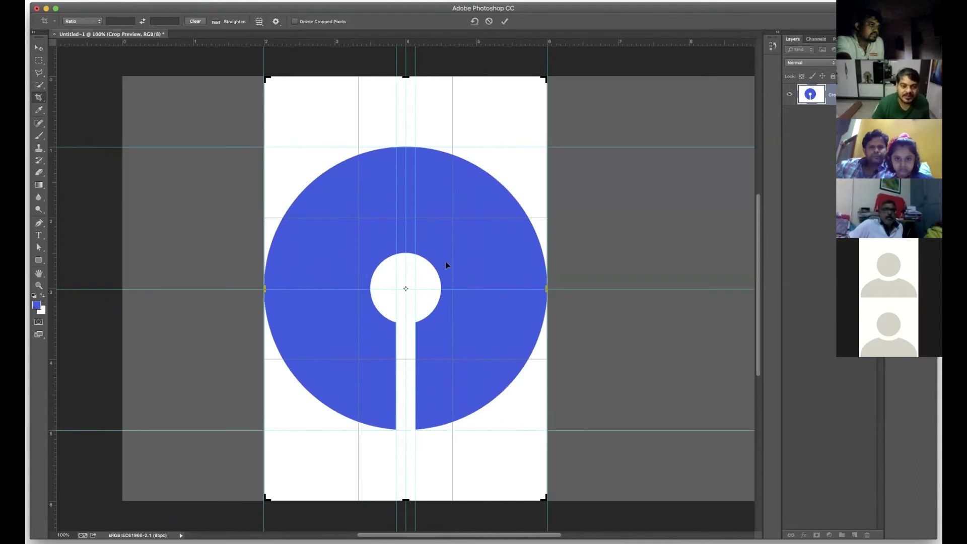
drag(410, 77, 403, 111)
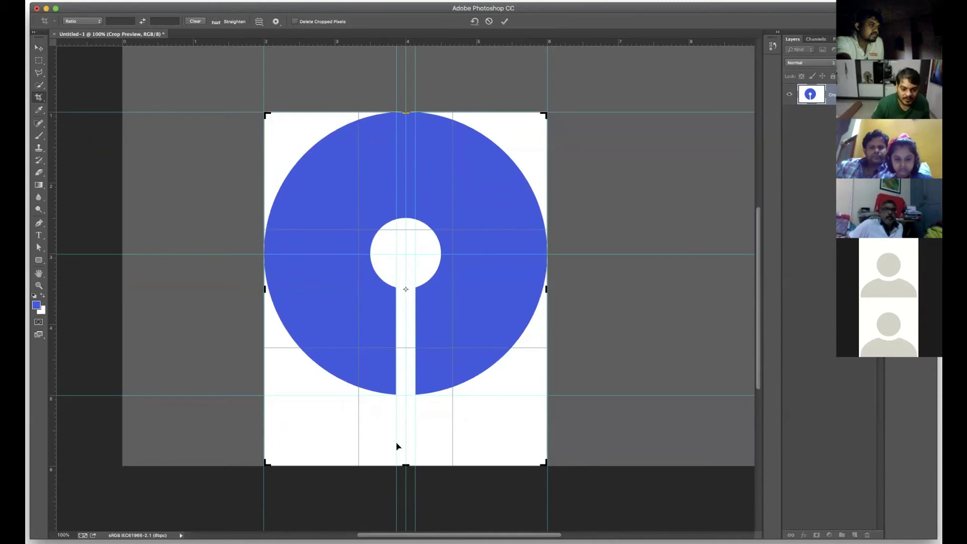
drag(406, 461, 406, 429)
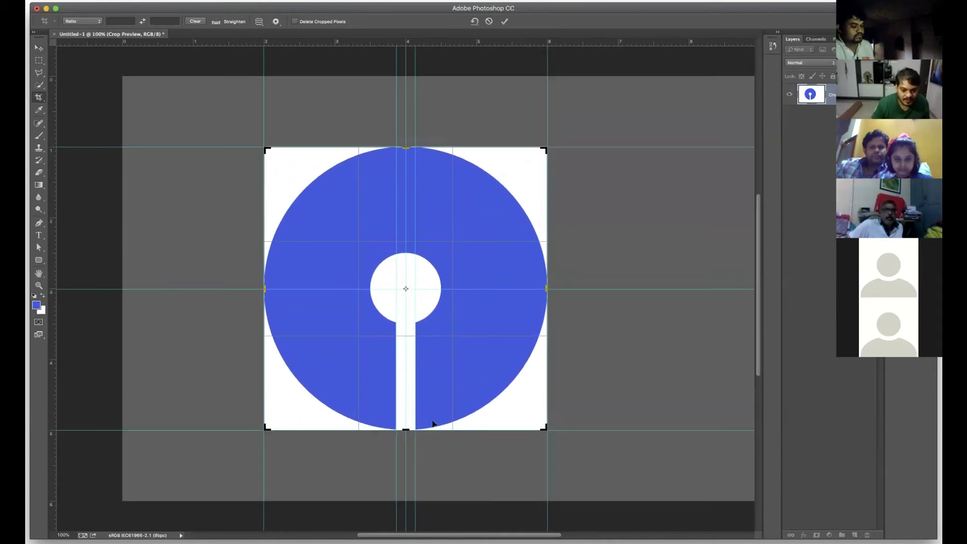
drag(407, 428, 530, 422)
key(Return)
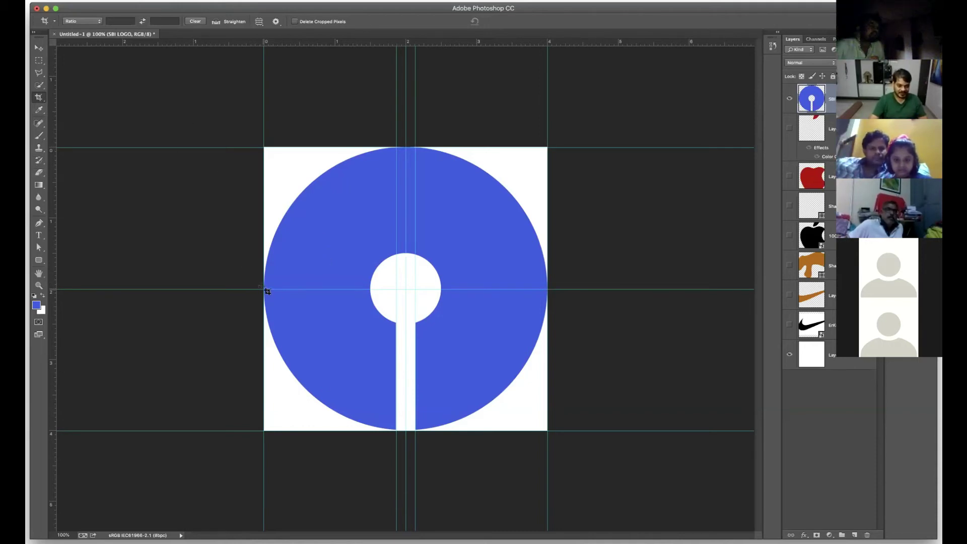
Try to extend the crop frame outward past the circle's left edge.
click(267, 275)
drag(264, 289, 218, 281)
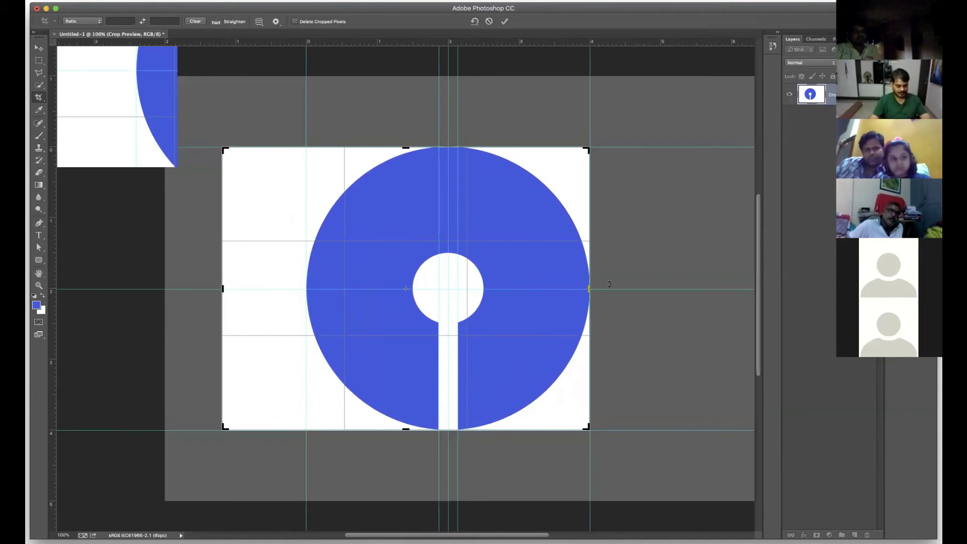
key(Escape)
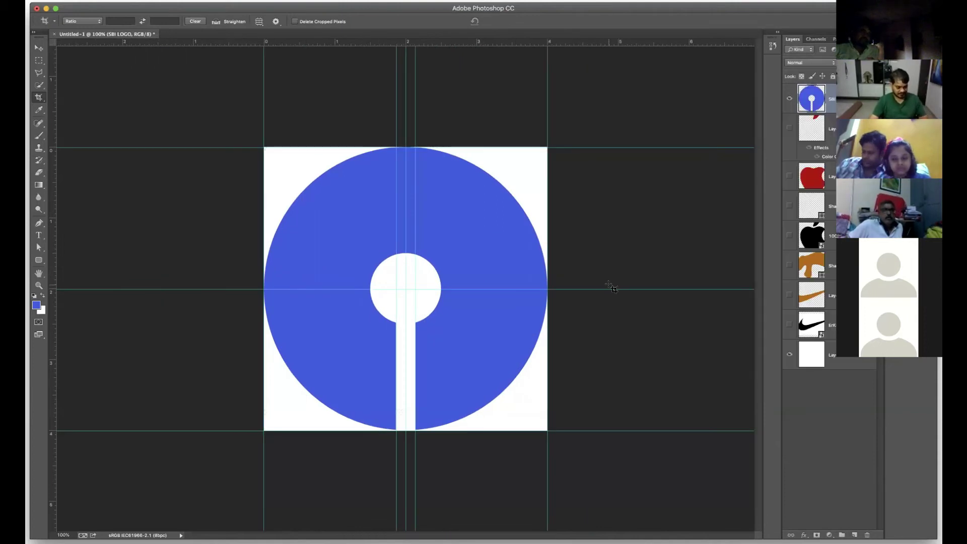
Undo the canvas crop and return to the Move tool.
key(super)
key(super+z)
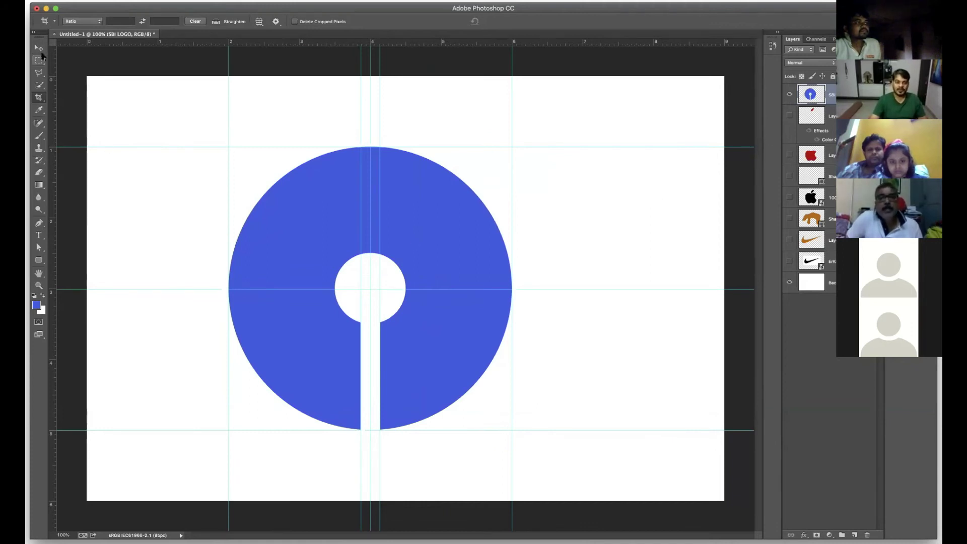
click(39, 48)
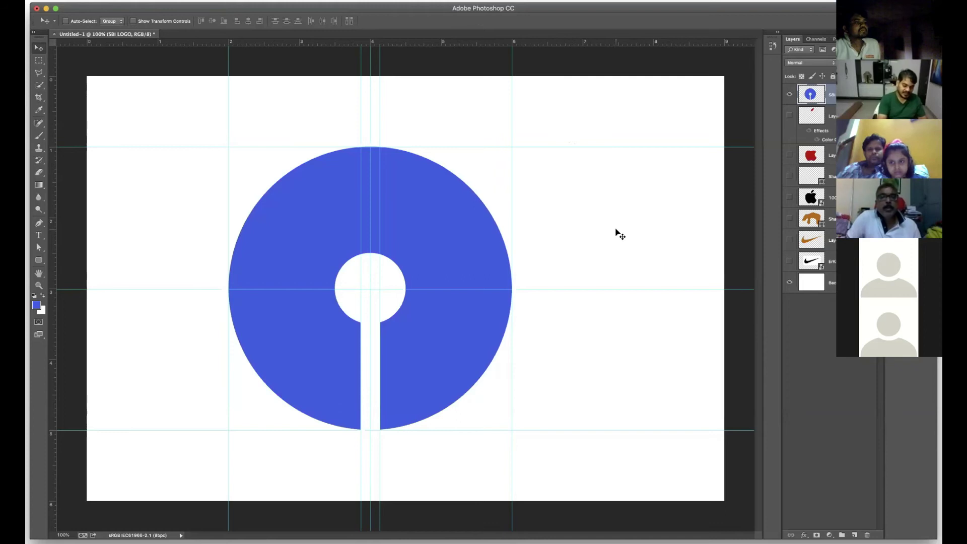
Try scaling the logo to 122% with Free Transform, keeping width and height linked.
key(super+t)
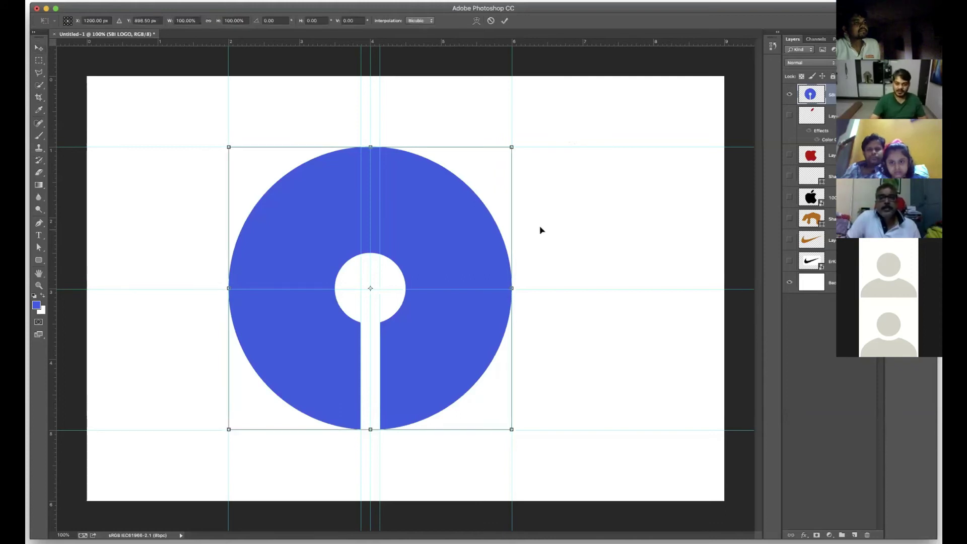
click(208, 21)
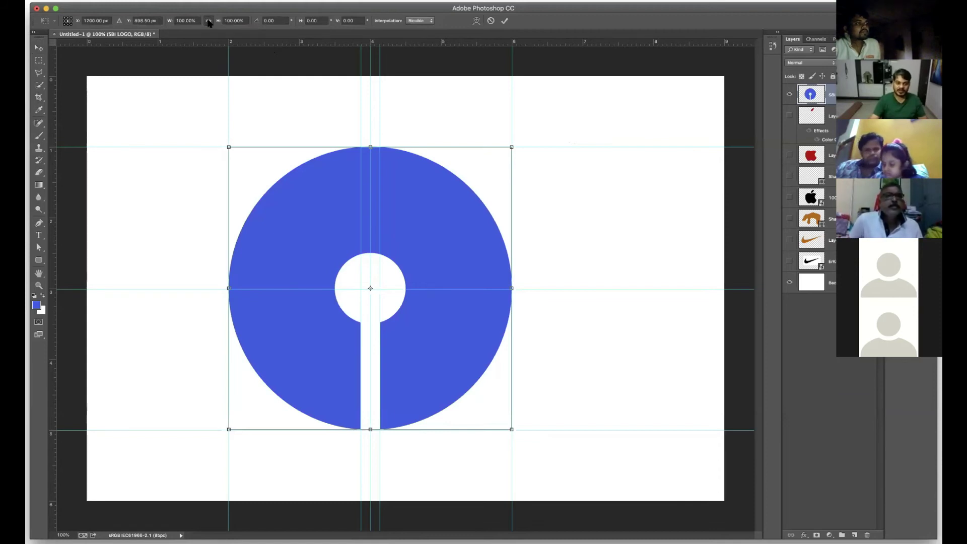
mouse_move(219, 23)
mouse_down()
mouse_move(240, 24)
mouse_move(212, 27)
mouse_move(230, 27)
mouse_up()
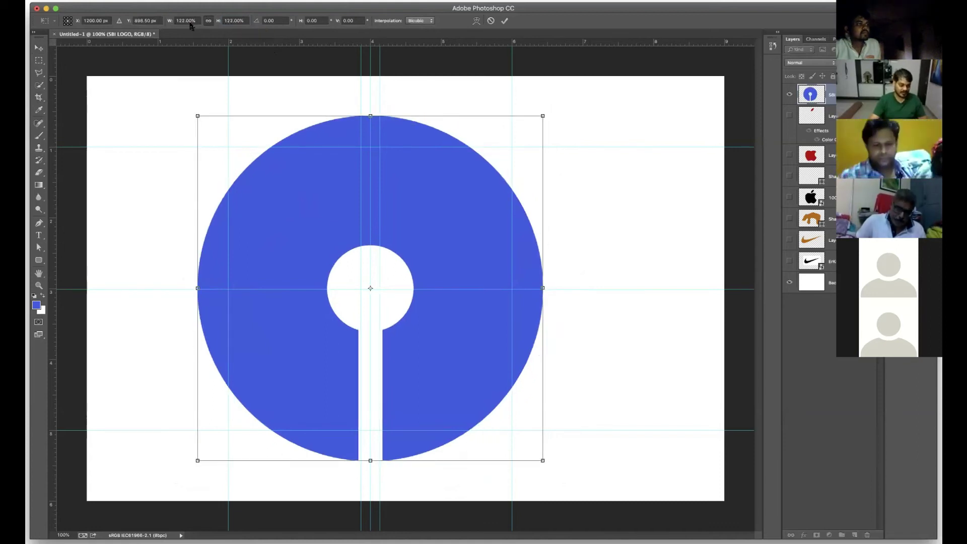
key(Escape)
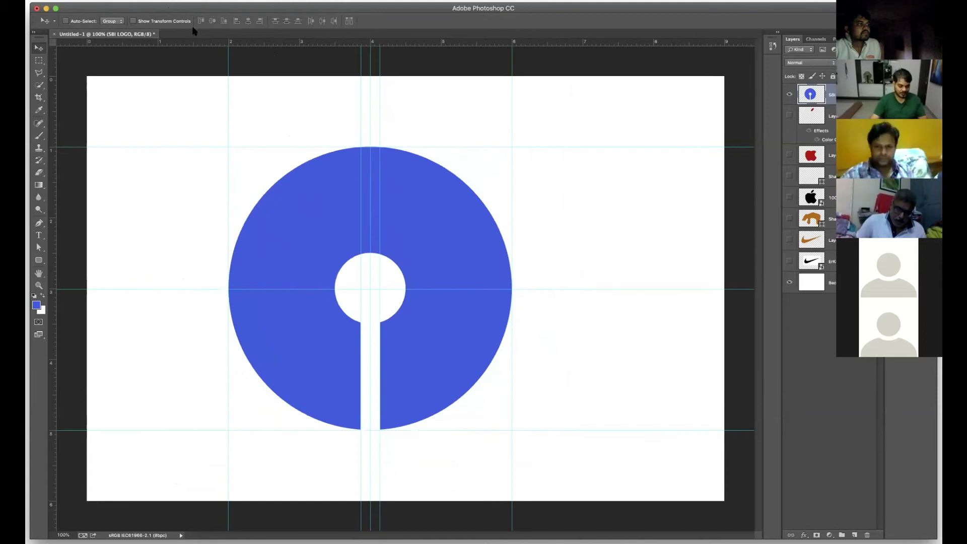
Try scaling only the logo's height to 58%, with the width left independent.
key(ctrl+t)
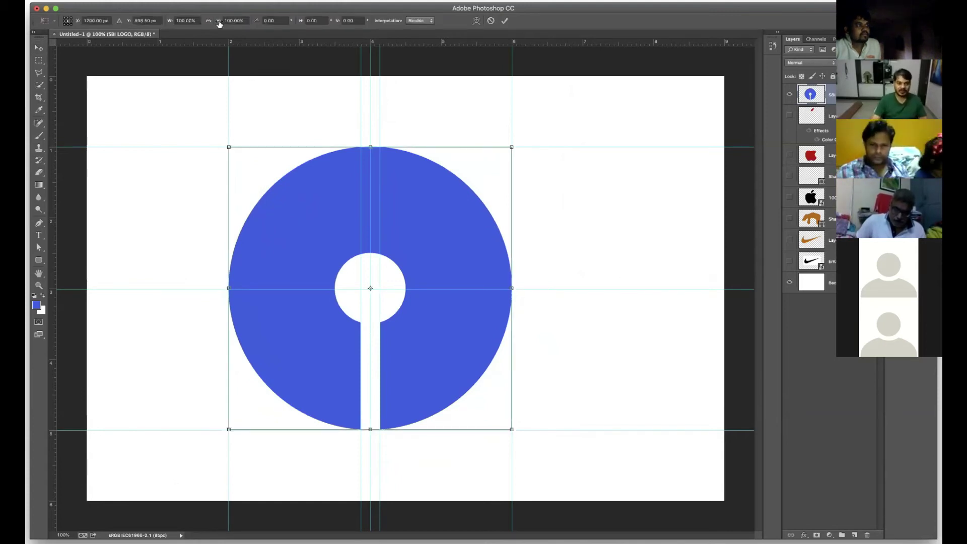
drag(217, 23, 200, 24)
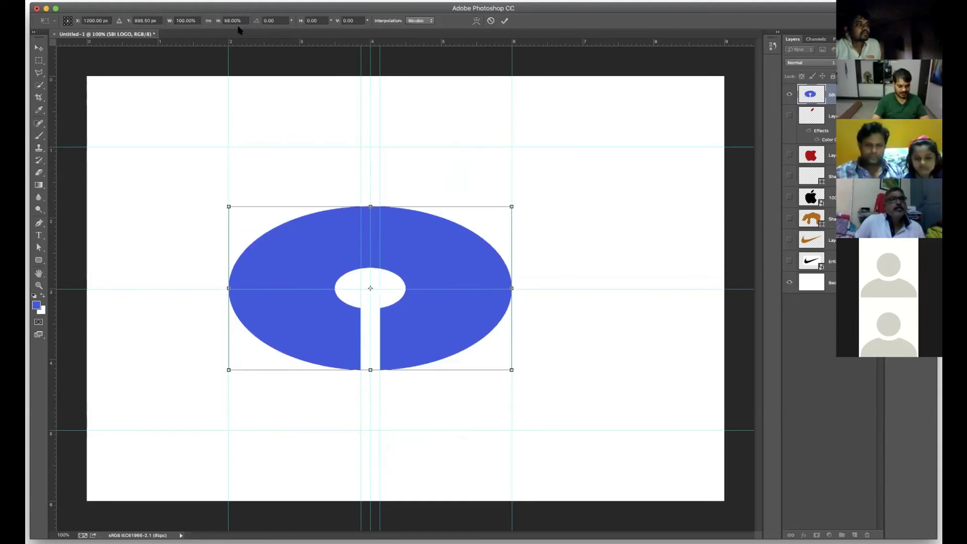
key(Escape)
Try scaling the logo proportionally from its upper-right corner to about 98%.
key(ctrl+t)
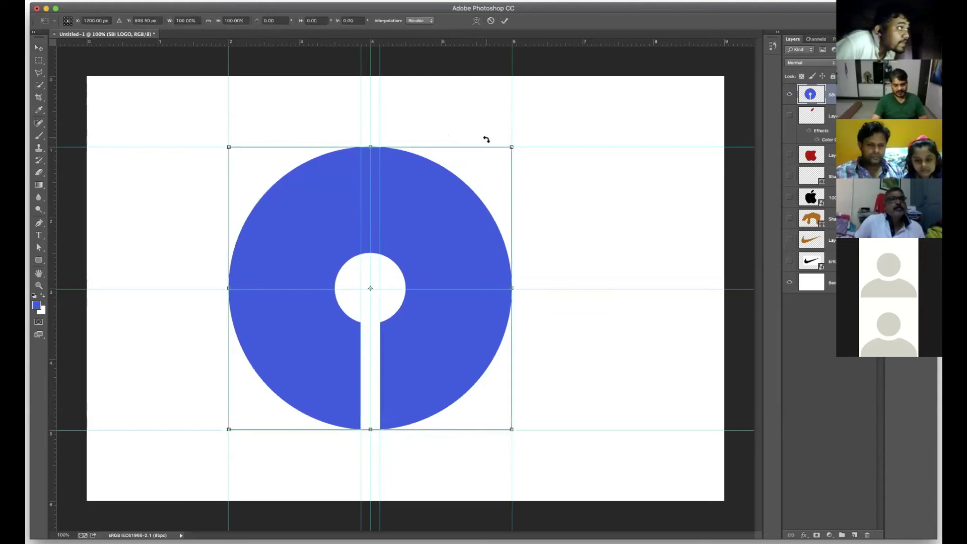
drag(562, 156, 521, 169)
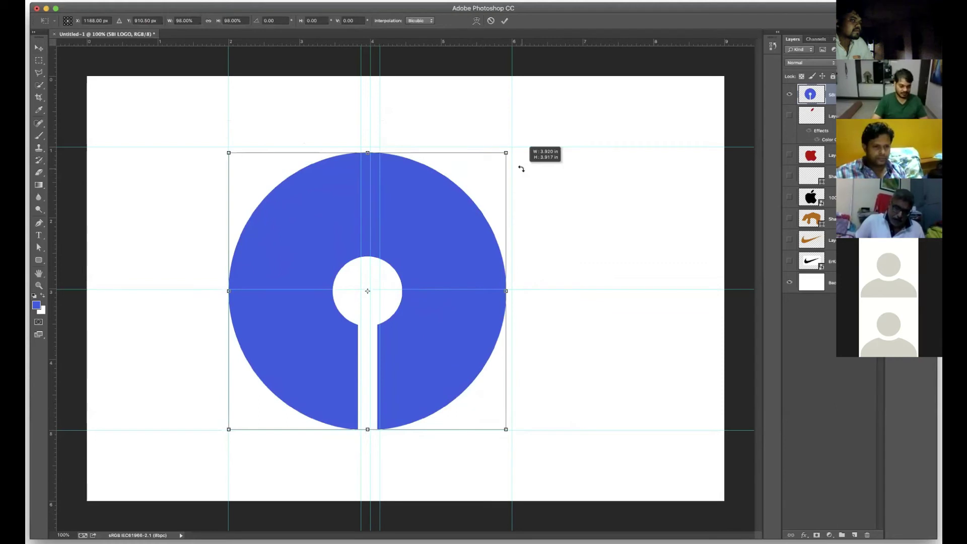
drag(521, 169, 522, 171)
key(Escape)
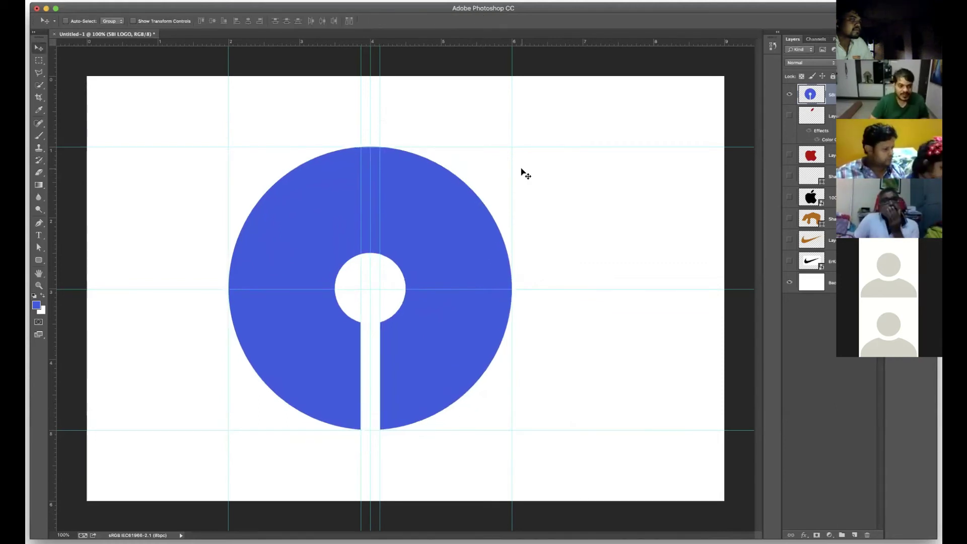
Move the blue logo up and slightly to the right, away from its guides, and hide the guides.
drag(448, 224, 466, 169)
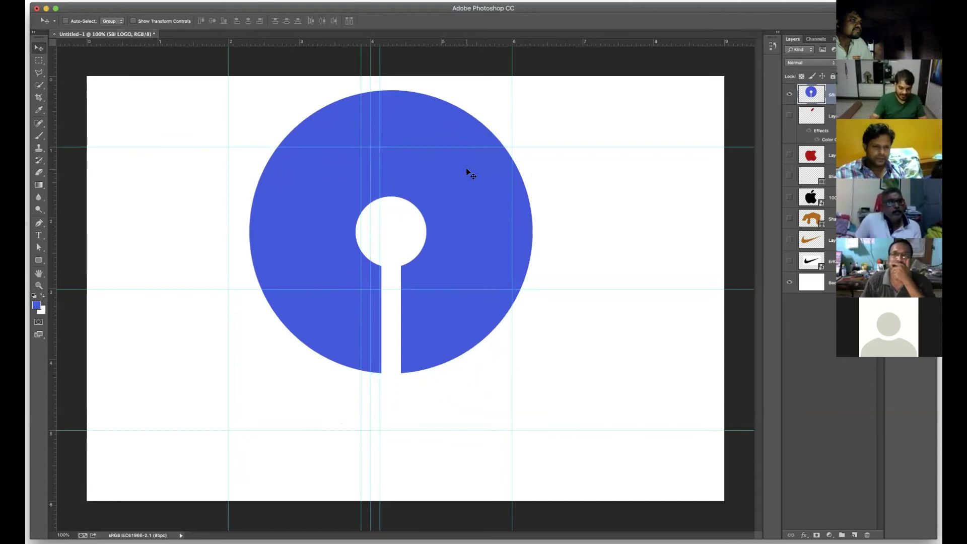
key(super+semicolon)
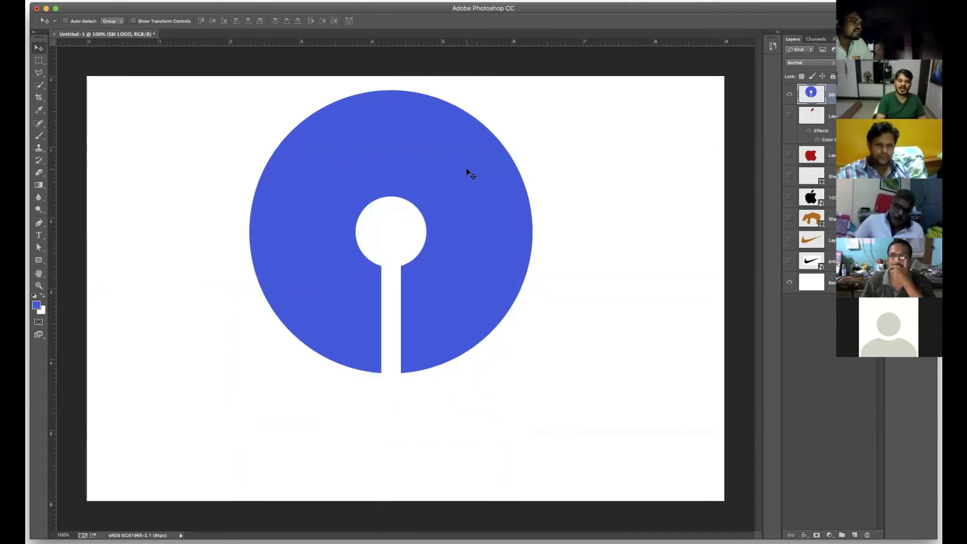
key(super+semicolon)
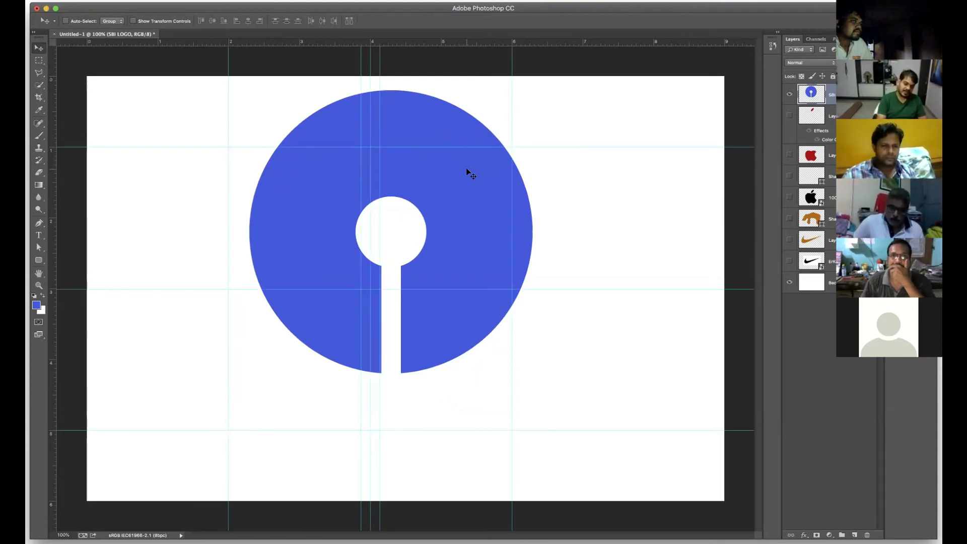
key(super+semicolon)
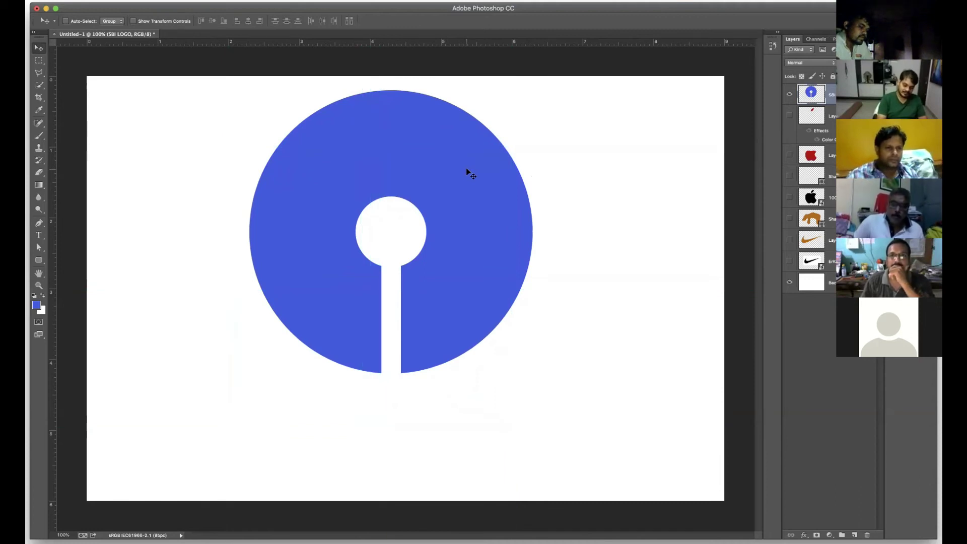
key(super+semicolon)
key(super+semicolon)
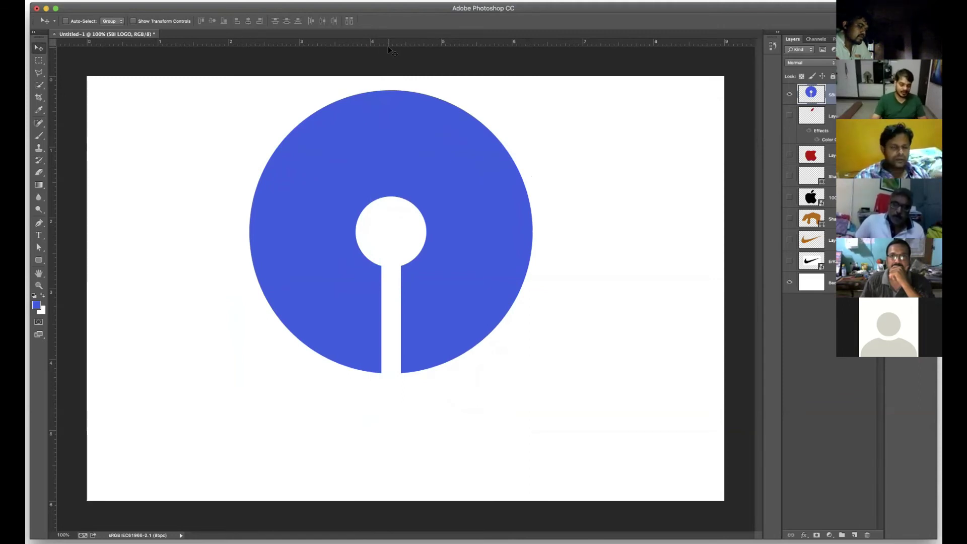
Toggle the rulers off and on several times, leaving them shown.
key(super+r)
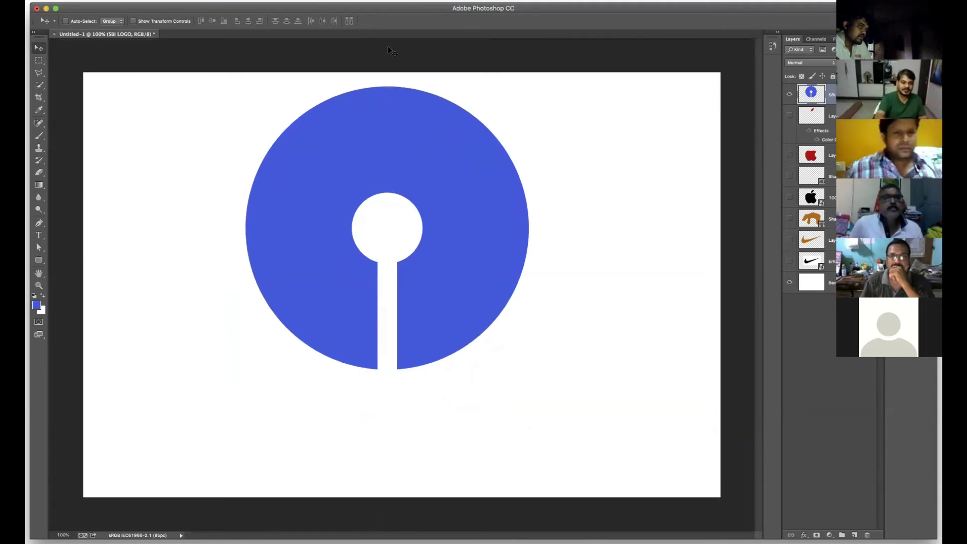
key(super+r)
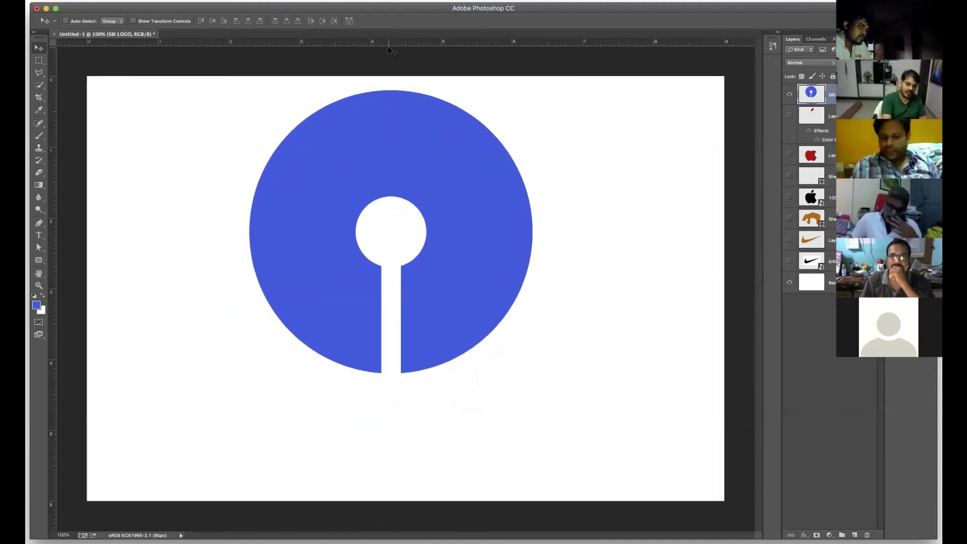
key(super+r)
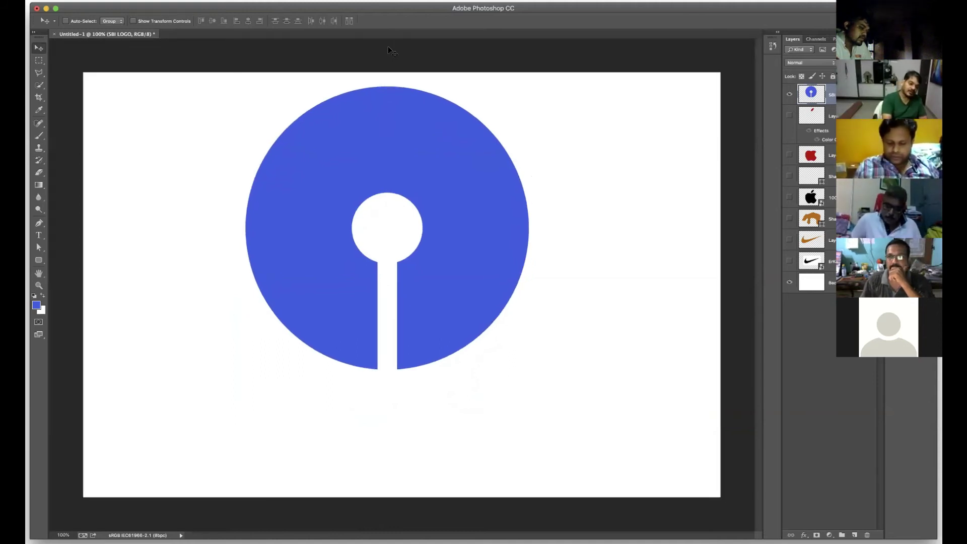
key(super+r)
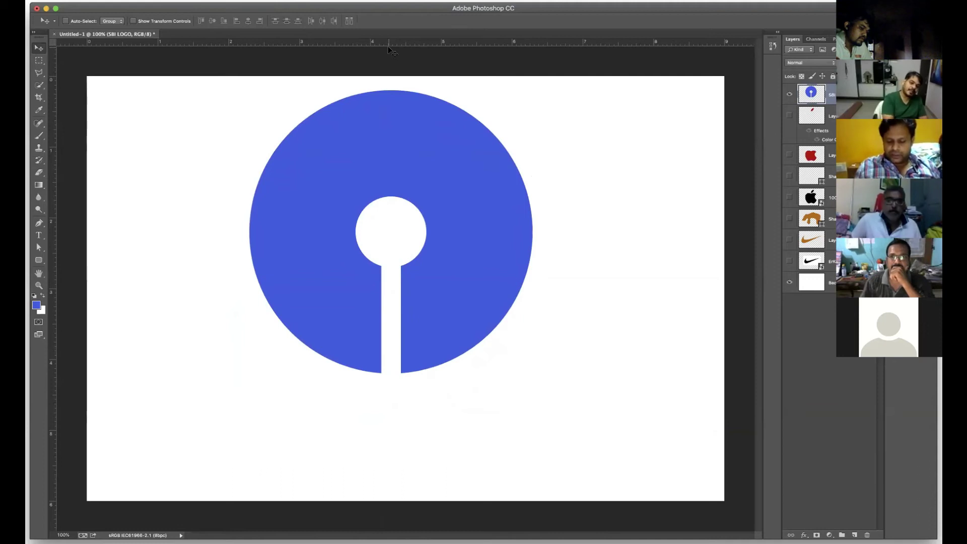
key(super+r)
key(super+r)
Toggle the guides on and off repeatedly, leaving them hidden.
key(super+semicolon)
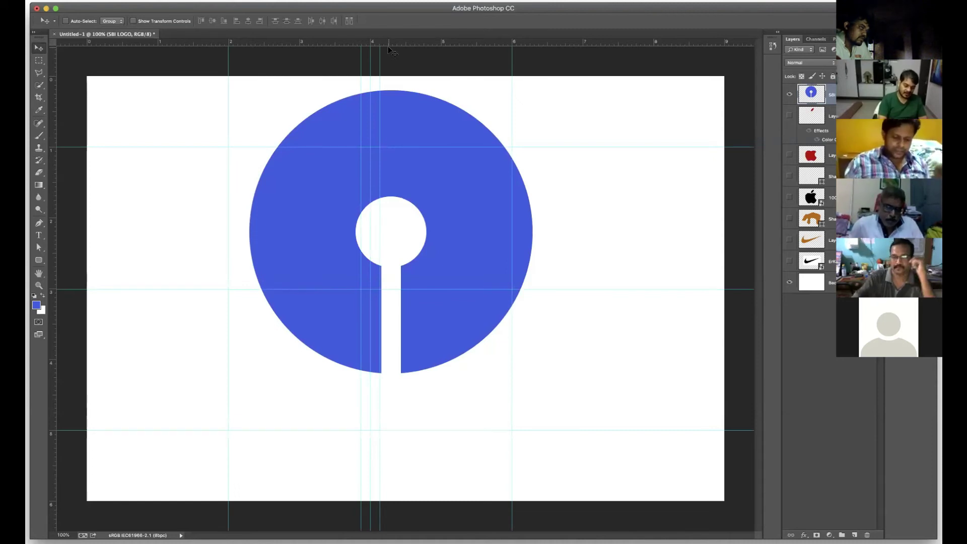
key(super+semicolon)
key(super+semicolon)
key(super+semicolon)
key(super+semicolon)
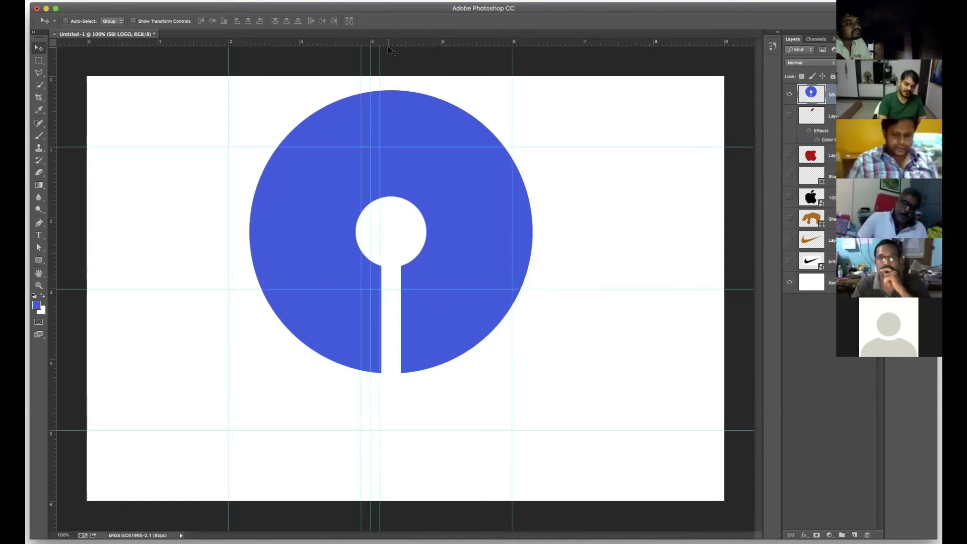
key(super+semicolon)
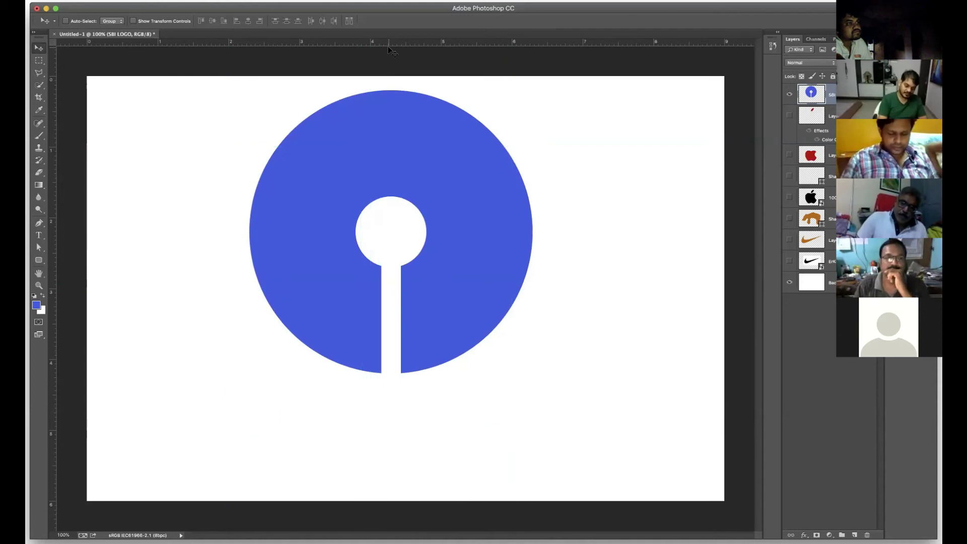
key(super+semicolon)
key(super+semicolon)
key(super+semicolon)
key(super+semicolon)
Toggle the grid over the canvas several times and leave it shown.
key(super+apostrophe)
key(super+apostrophe)
key(super+apostrophe)
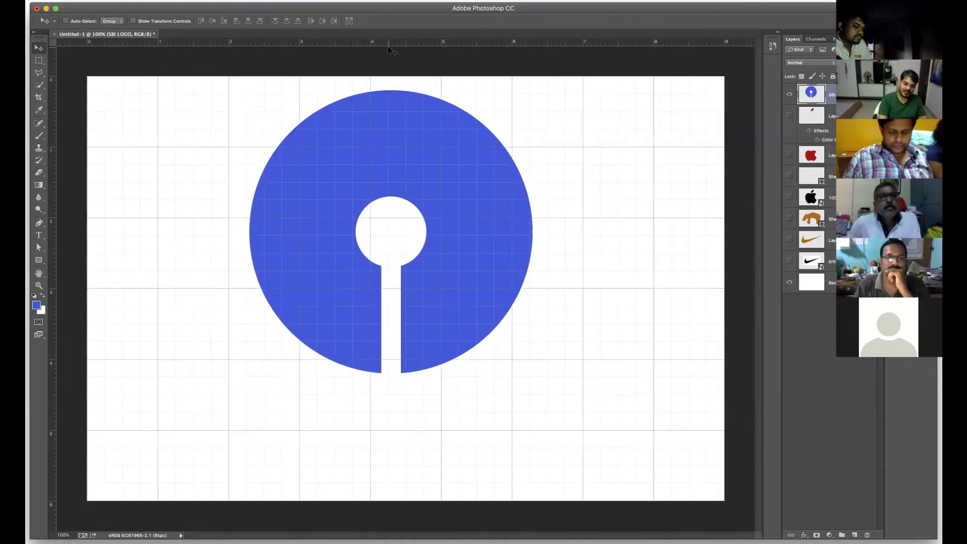
key(super+apostrophe)
key(super+apostrophe)
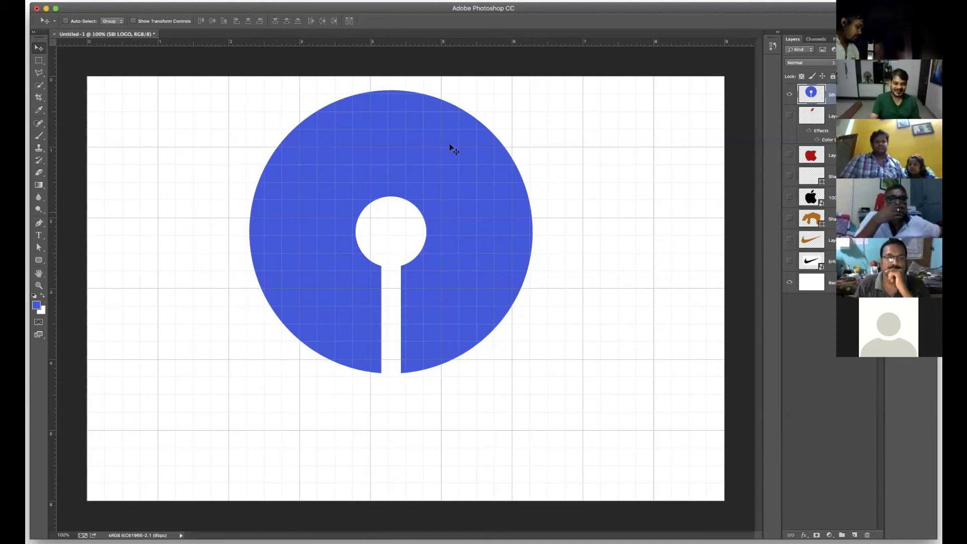
Move the blue logo slightly down and to the left on the canvas and hide the grid.
drag(429, 155, 410, 177)
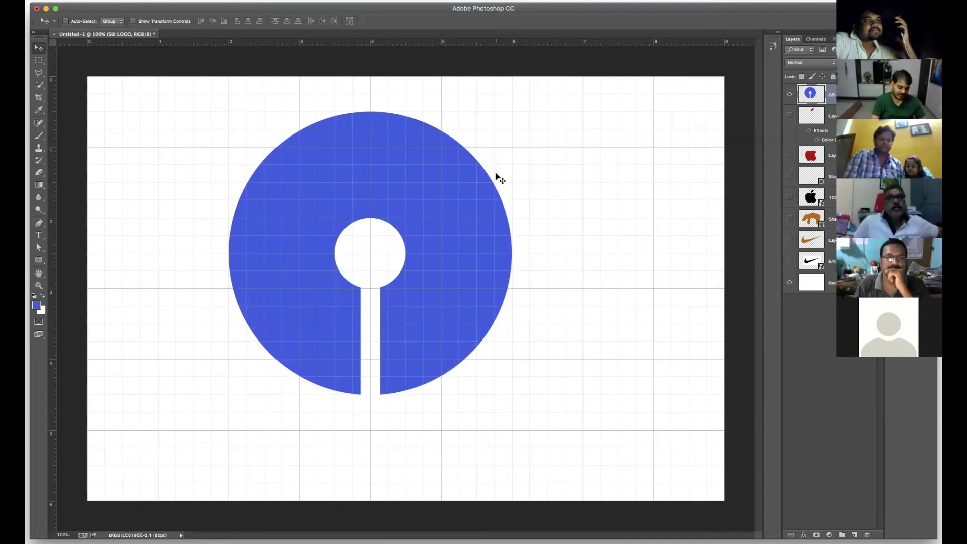
key(super+apostrophe)
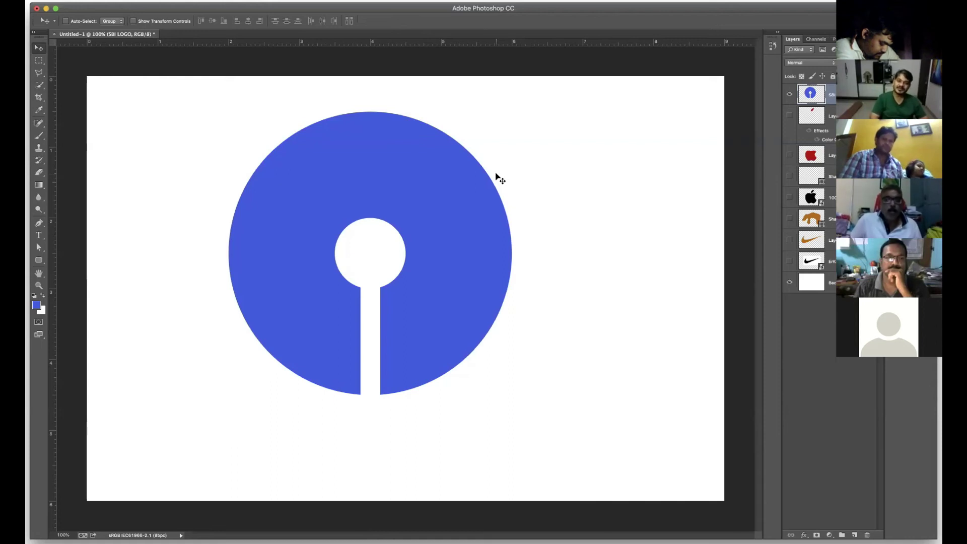
Toggle the guides on and off repeatedly over the repositioned logo, ending with them hidden.
key(super+semicolon)
key(super+semicolon)
key(super+semicolon)
key(super+semicolon)
key(super+semicolon)
key(super+semicolon)
key(super+semicolon)
key(super+semicolon)
key(super+semicolon)
key(super+semicolon)
key(super+semicolon)
key(super+semicolon)
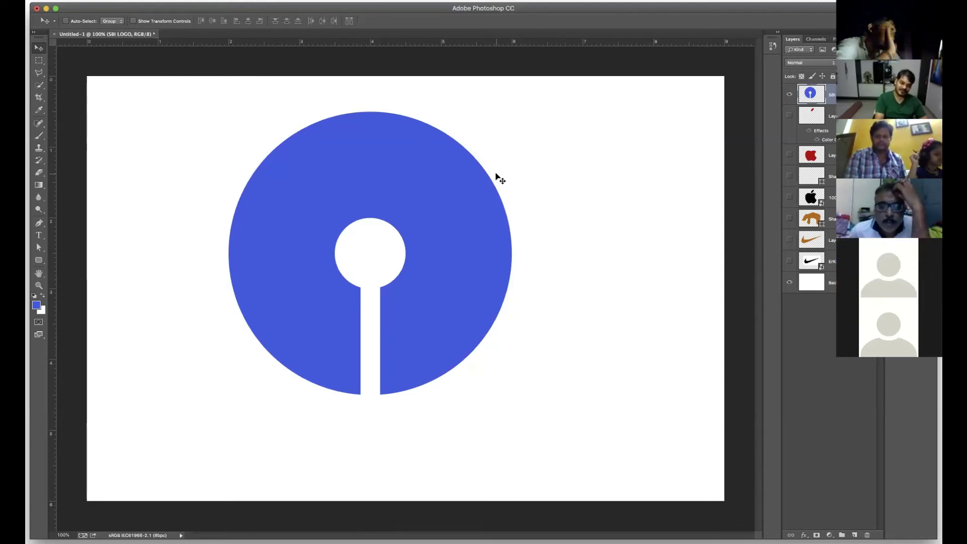
Toggle the grid on and off several times over the logo, ending with it hidden.
key(super+apostrophe)
key(super+apostrophe)
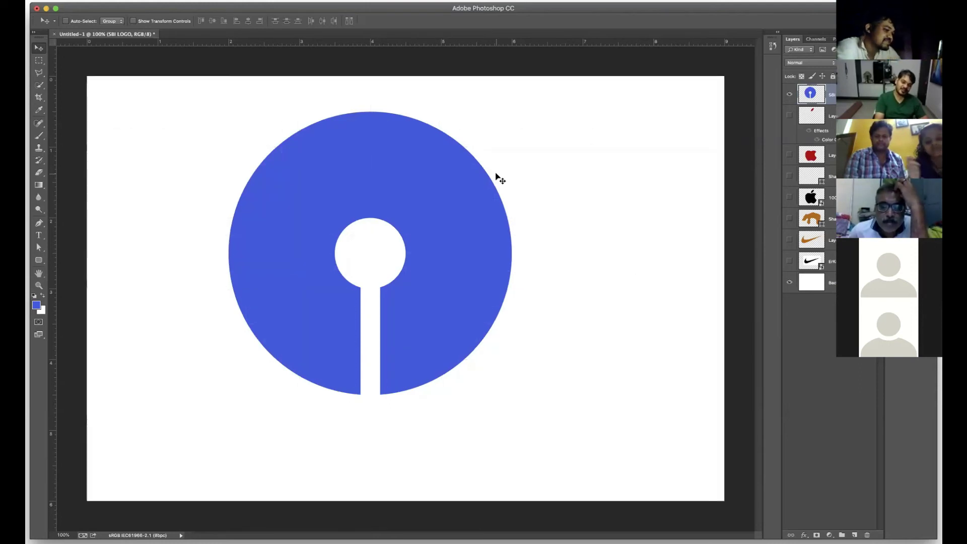
key(super+apostrophe)
key(super+apostrophe)
key(super+apostrophe)
key(super+apostrophe)
key(super+apostrophe)
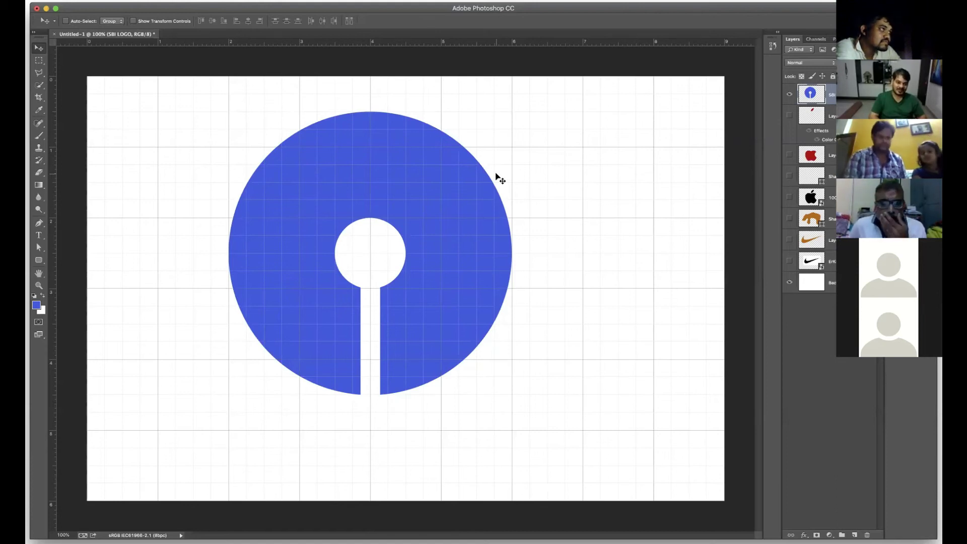
key(super+apostrophe)
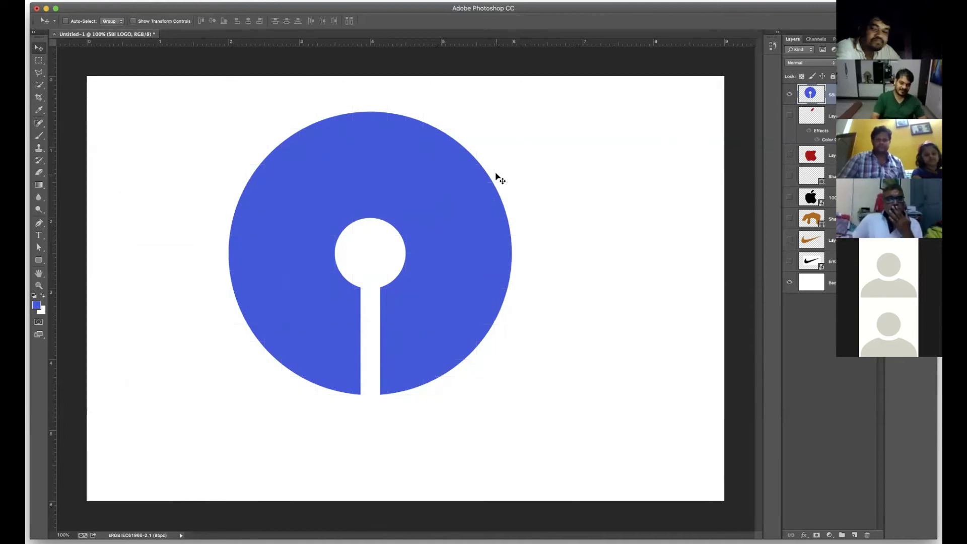
Activate the Pen tool, hide the SBI logo layer and add a new empty layer above it.
click(39, 223)
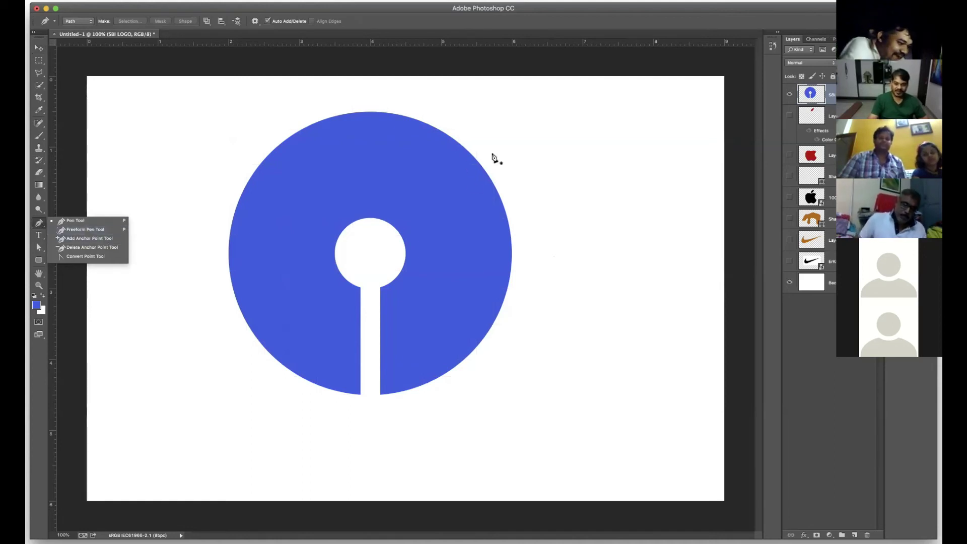
click(790, 95)
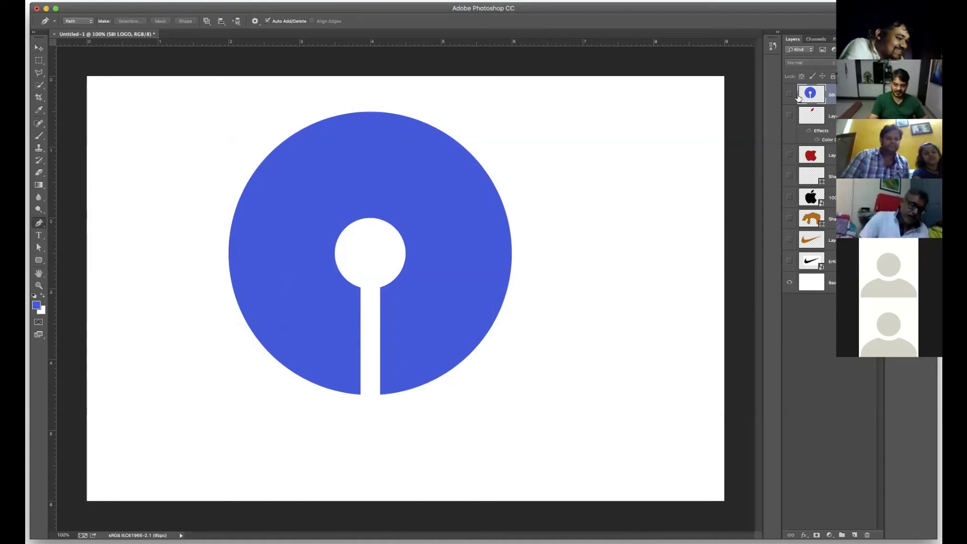
click(855, 535)
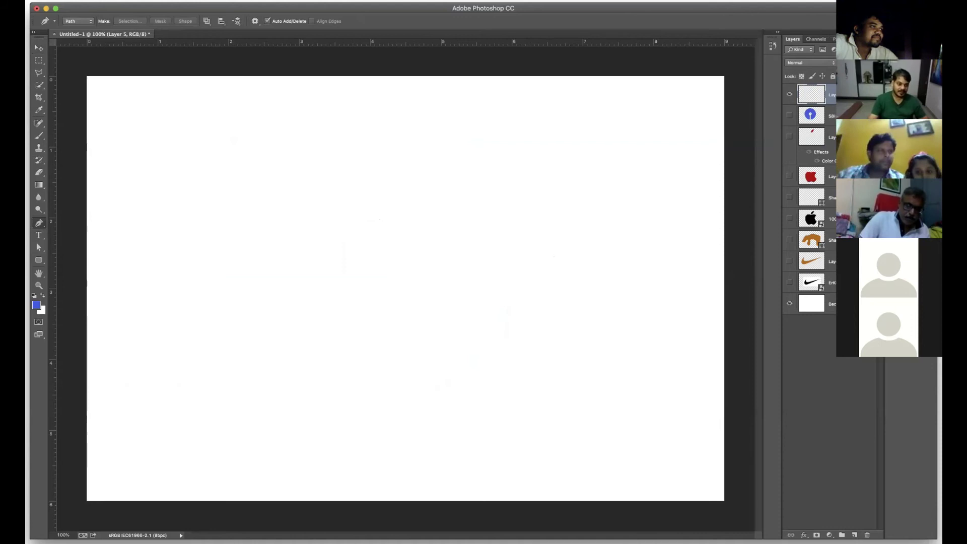
Draw a closed, wavy freehand path across the middle of the blank canvas with the Freeform Pen, discard it, and return to the Pen tool.
drag(42, 226, 96, 233)
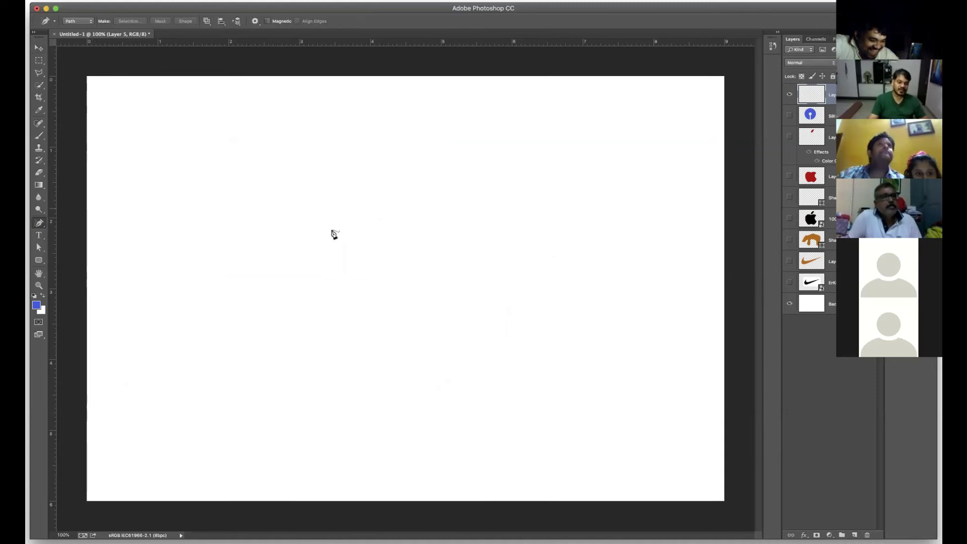
mouse_move(299, 245)
mouse_down()
mouse_move(350, 242)
mouse_move(498, 192)
mouse_up()
mouse_move(512, 363)
mouse_down()
mouse_move(451, 397)
mouse_move(396, 389)
mouse_move(409, 339)
mouse_move(397, 302)
mouse_move(312, 362)
mouse_move(301, 346)
mouse_move(319, 301)
mouse_move(301, 284)
mouse_up()
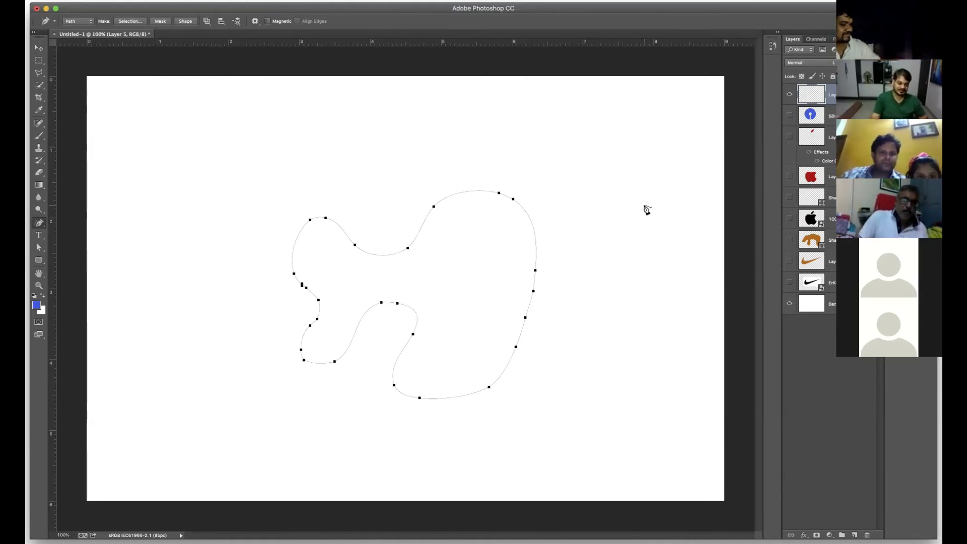
key(Escape)
drag(40, 224, 75, 223)
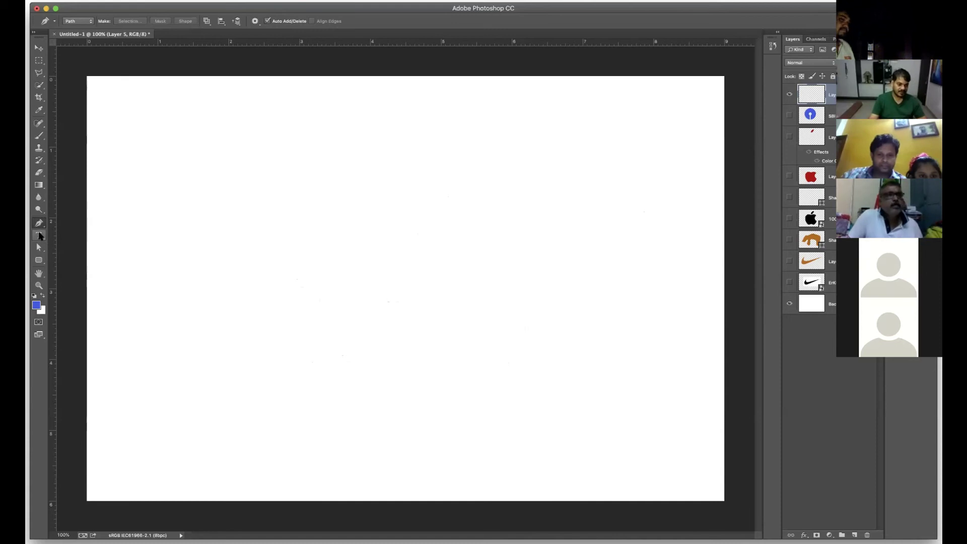
Add the horizontal text "SONY" on the new layer, to the upper left of the canvas centre.
click(39, 234)
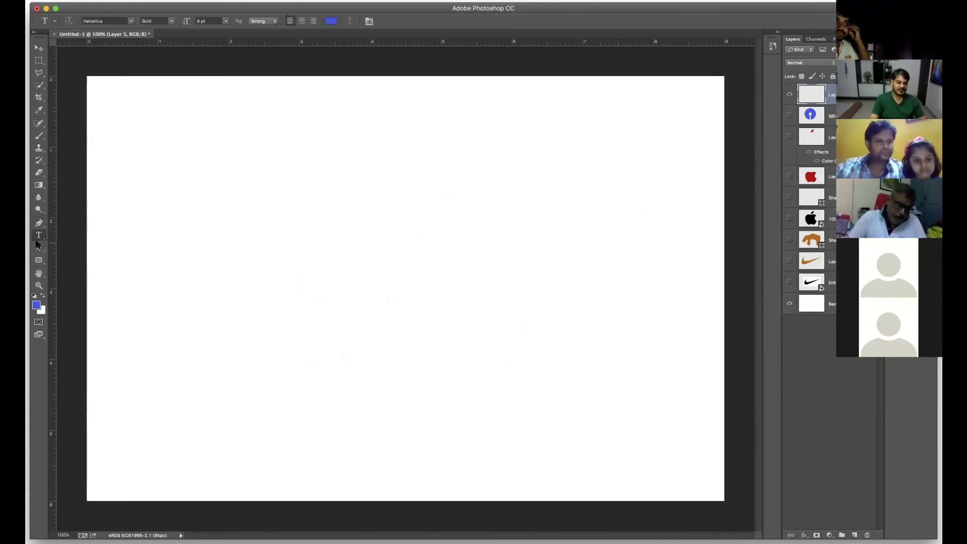
click(40, 223)
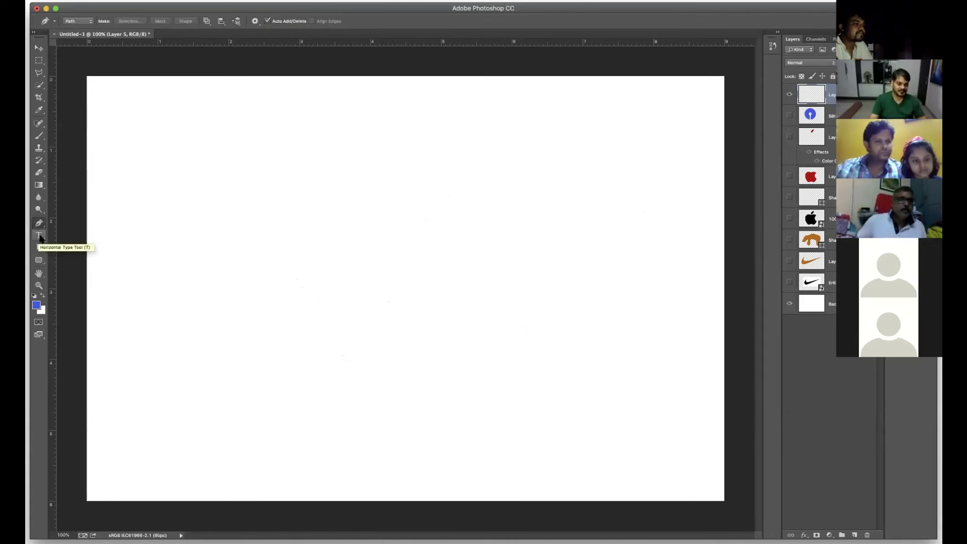
click(40, 236)
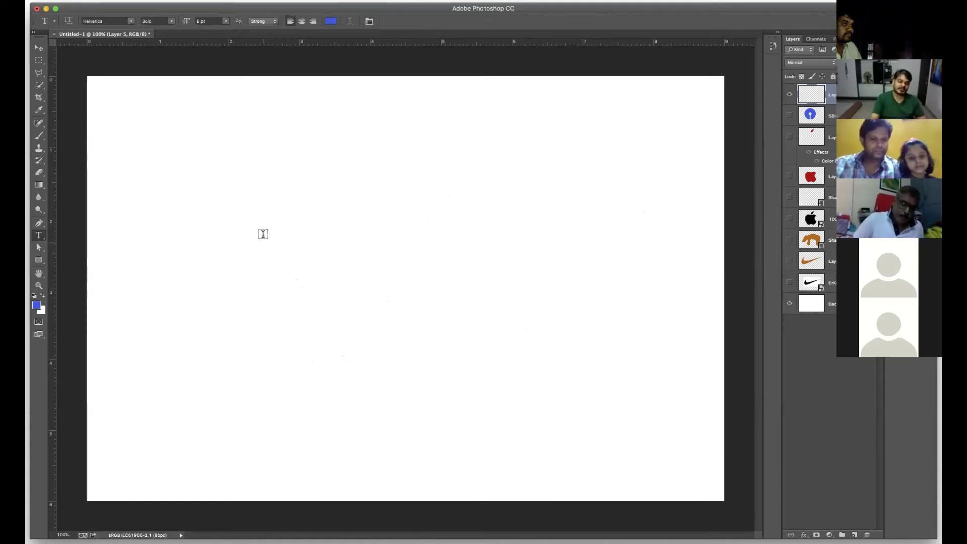
click(262, 216)
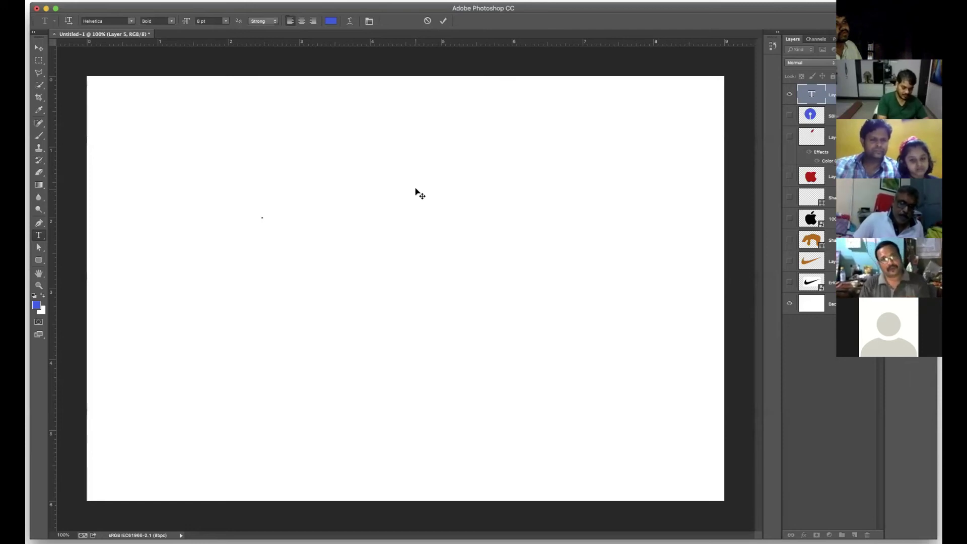
key(BackSpace)
key(BackSpace)
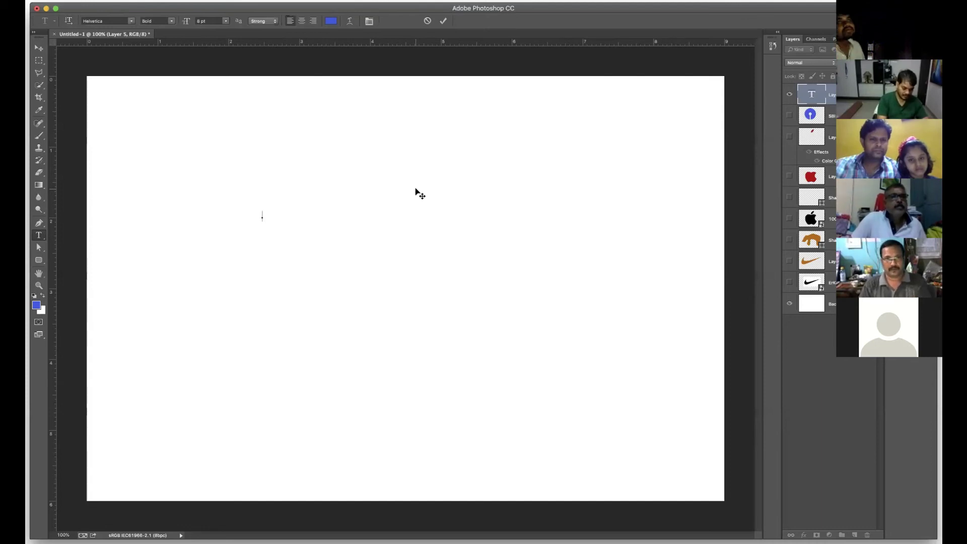
text(so)
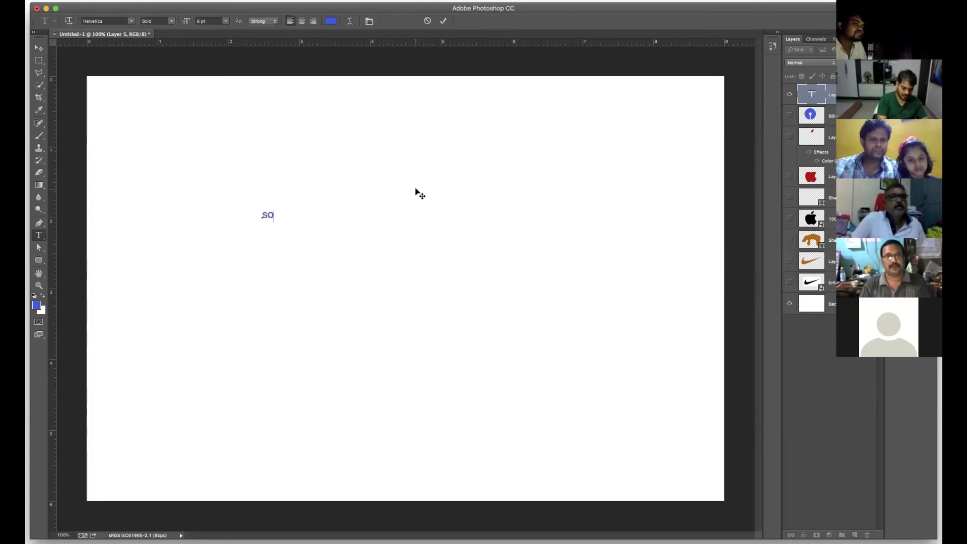
text(NY)
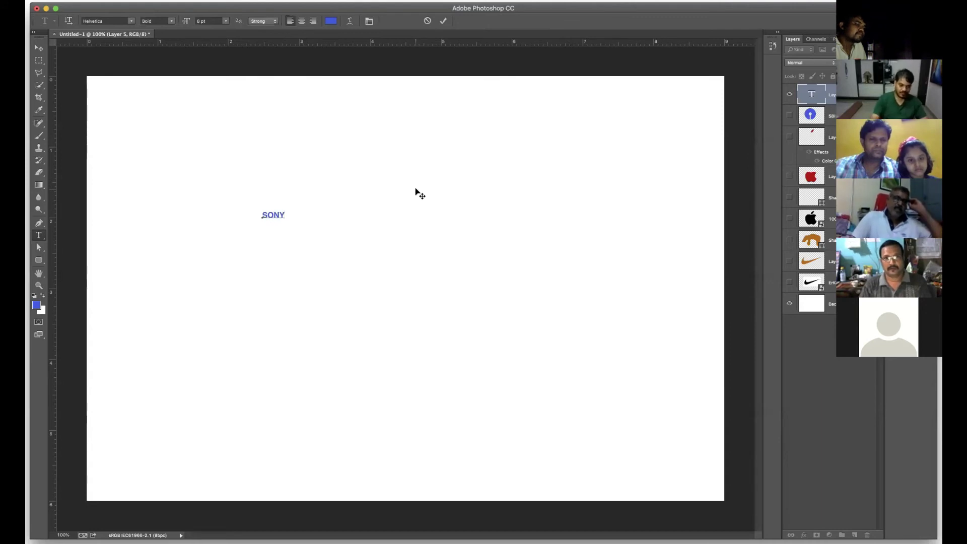
Move the SONY text closer to the canvas centre, commit it, and set its font size to 60 pt.
drag(280, 237, 366, 259)
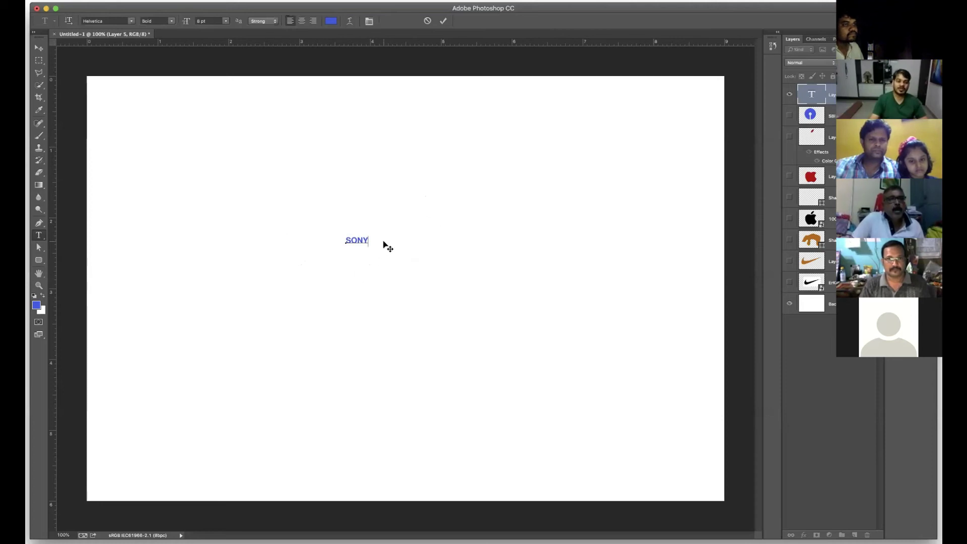
click(444, 21)
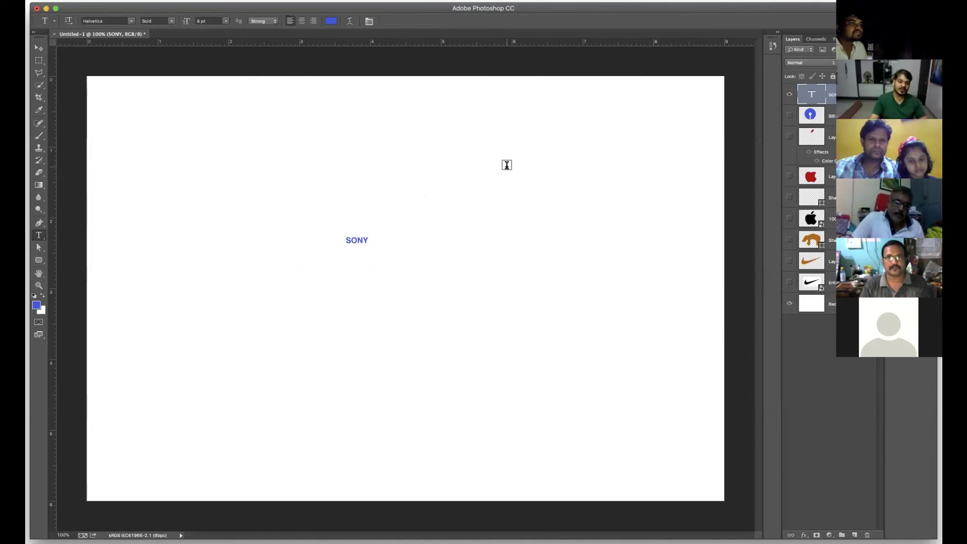
click(224, 22)
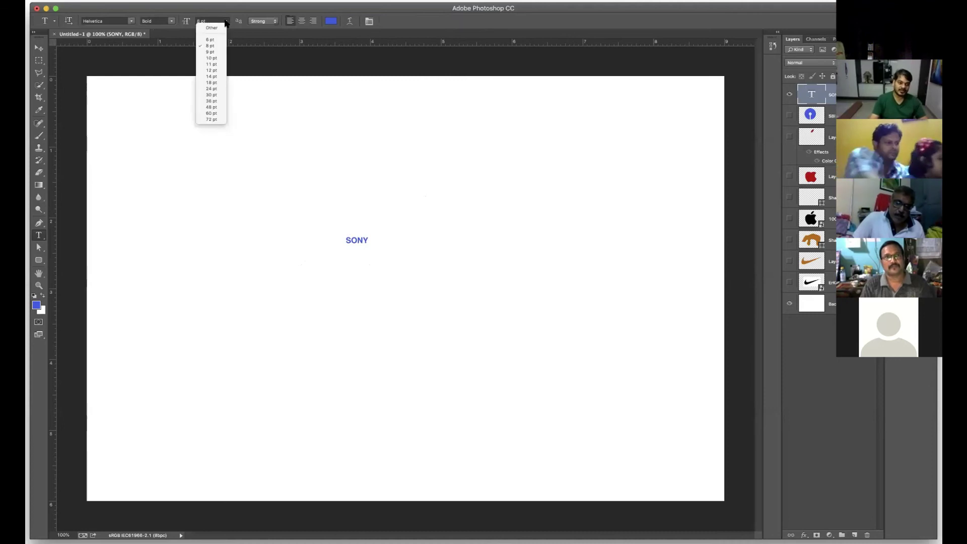
click(214, 114)
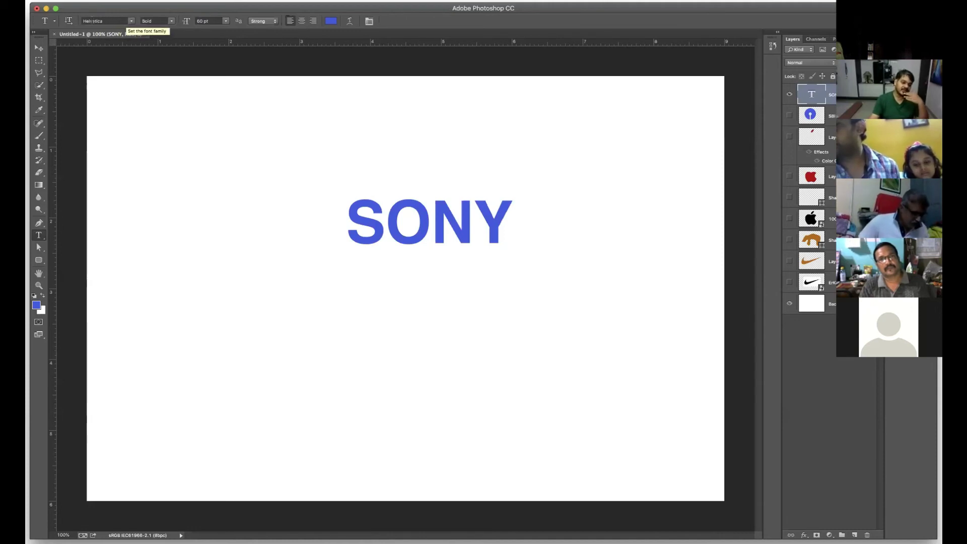
Preview different typefaces on the SONY text, starting with Krungthep and stepping down the font list to Mayeka Demi Bold Demo.
click(131, 21)
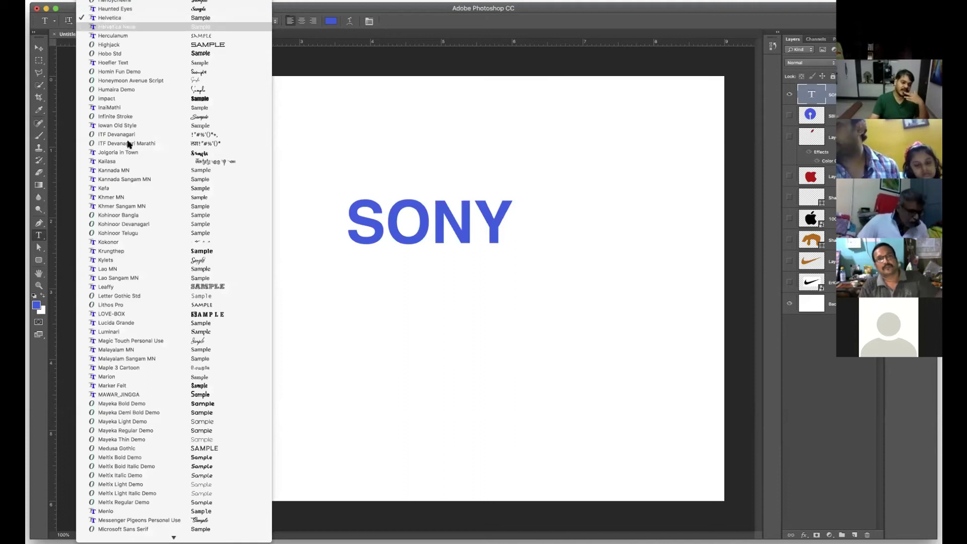
click(135, 251)
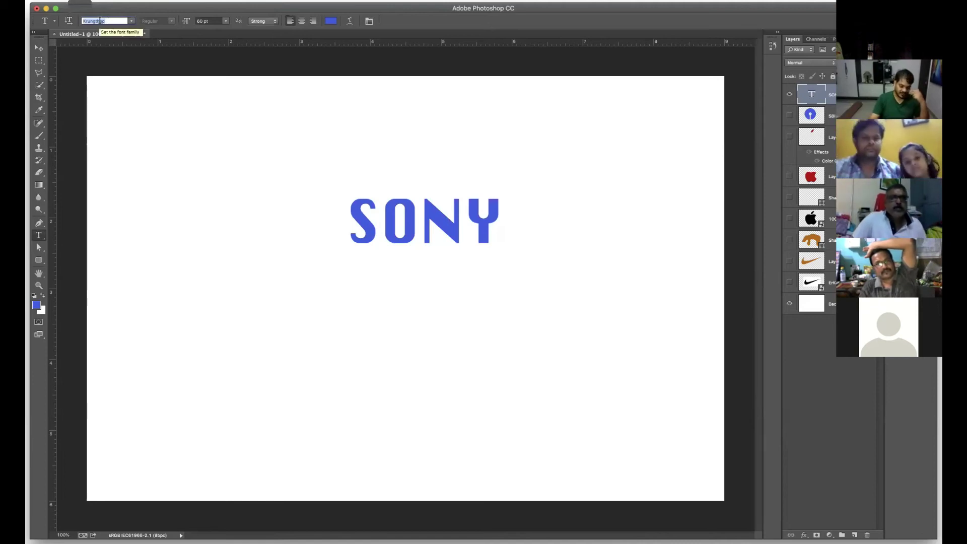
key(Down)
key(Down)
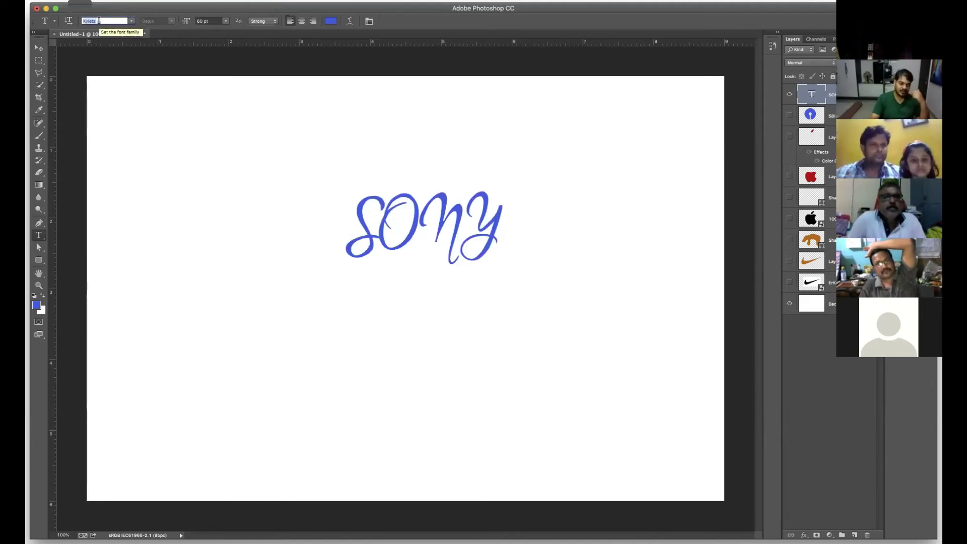
key(Down)
key(Down)
key(Down)
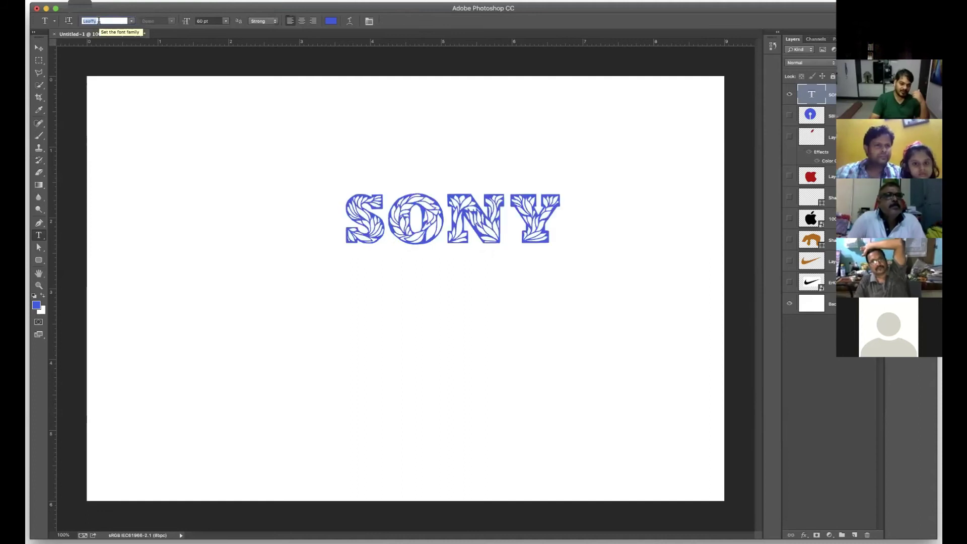
key(Down)
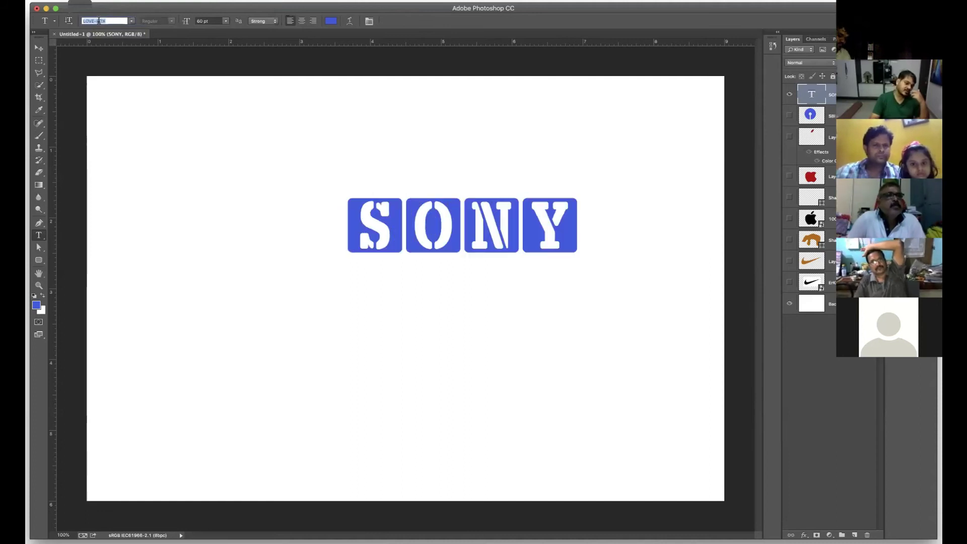
key(Down)
key(Down)
key(Down)
key(Down)
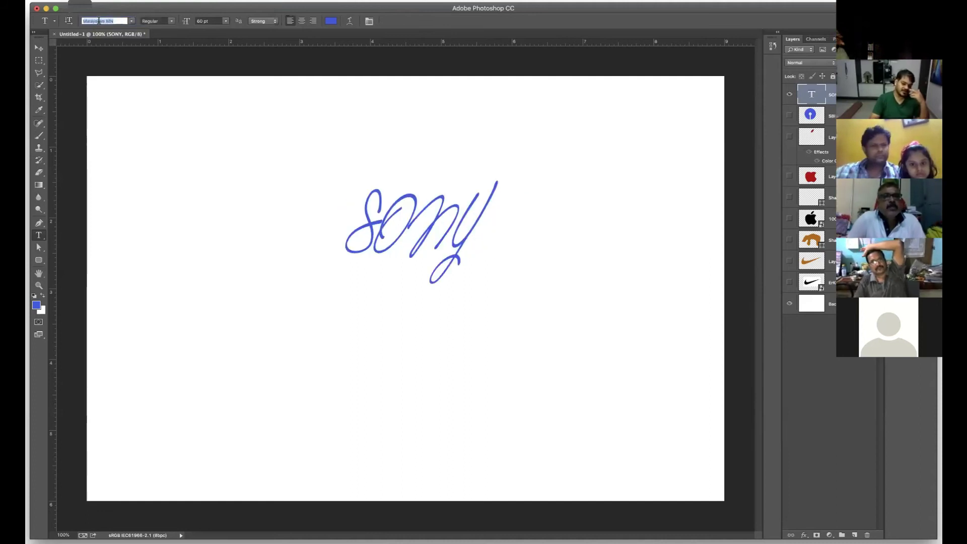
key(Down)
key(Down)
key(Down)
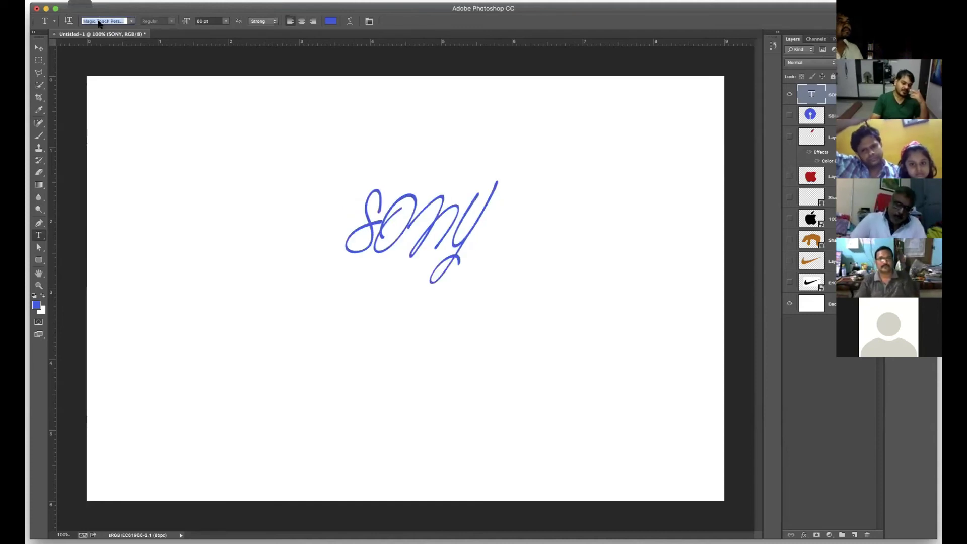
key(Down)
key(Down)
key(Down)
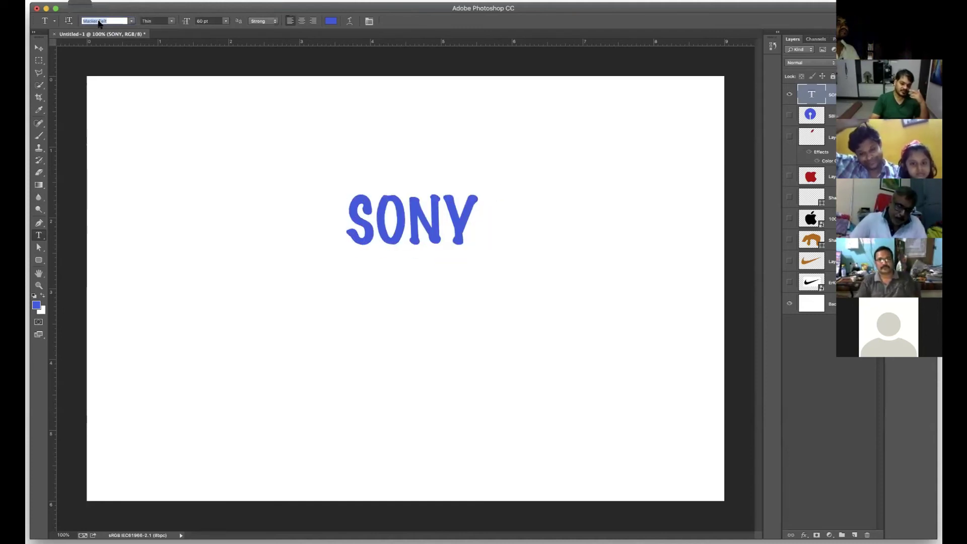
key(Down)
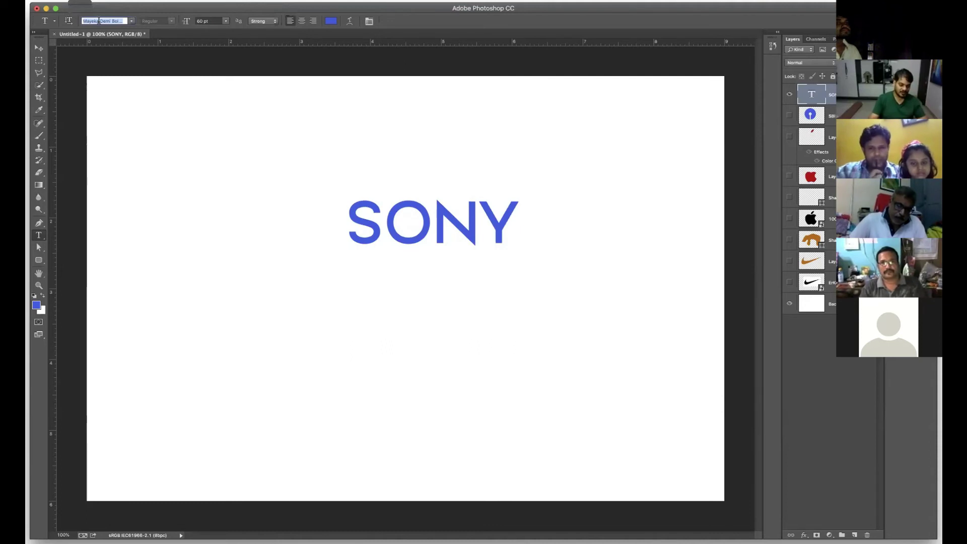
Set the SONY text's font to Arial Bold and move it down and to the left on the canvas.
text(ar)
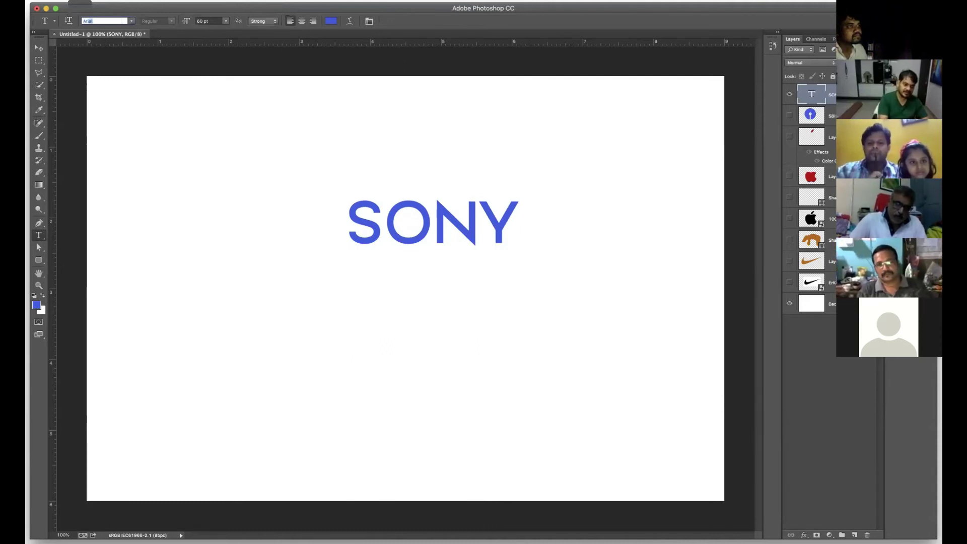
key(Return)
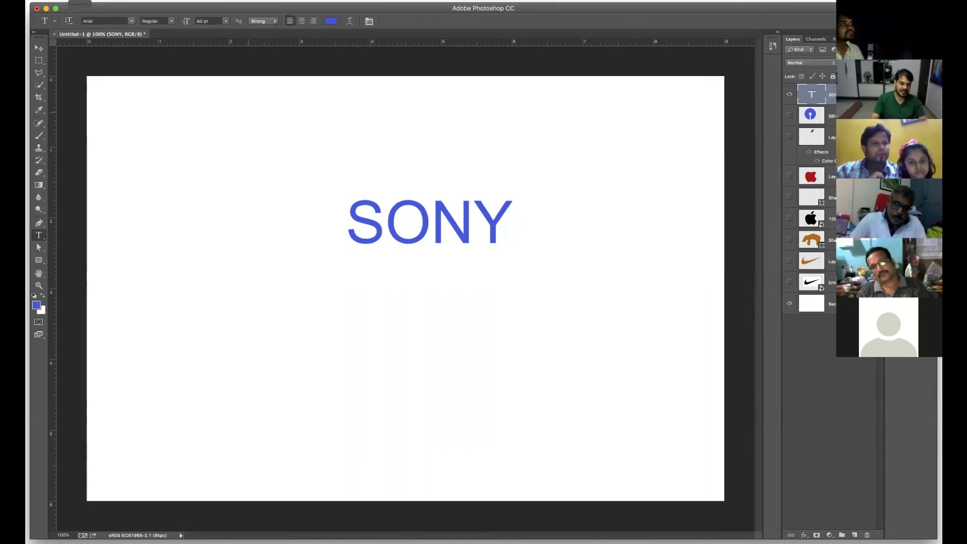
click(172, 22)
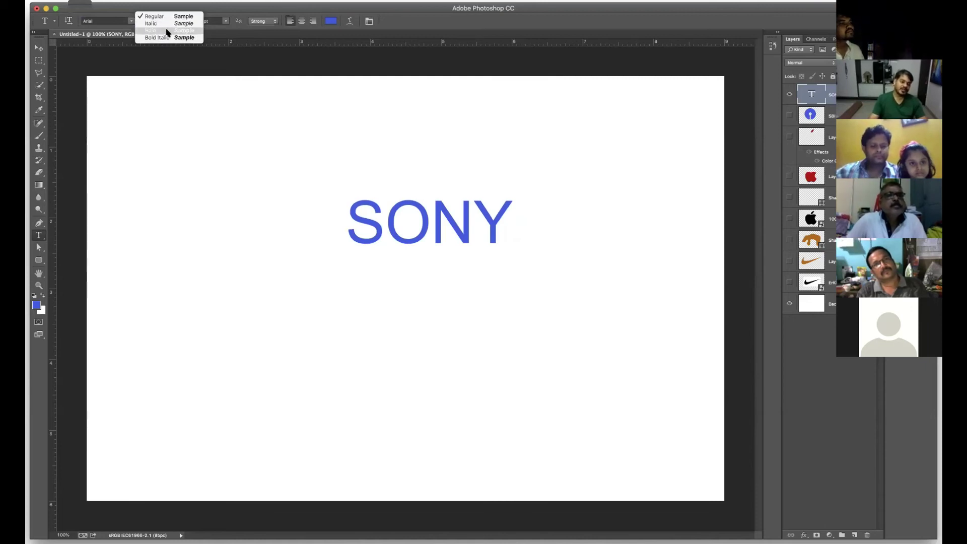
click(167, 32)
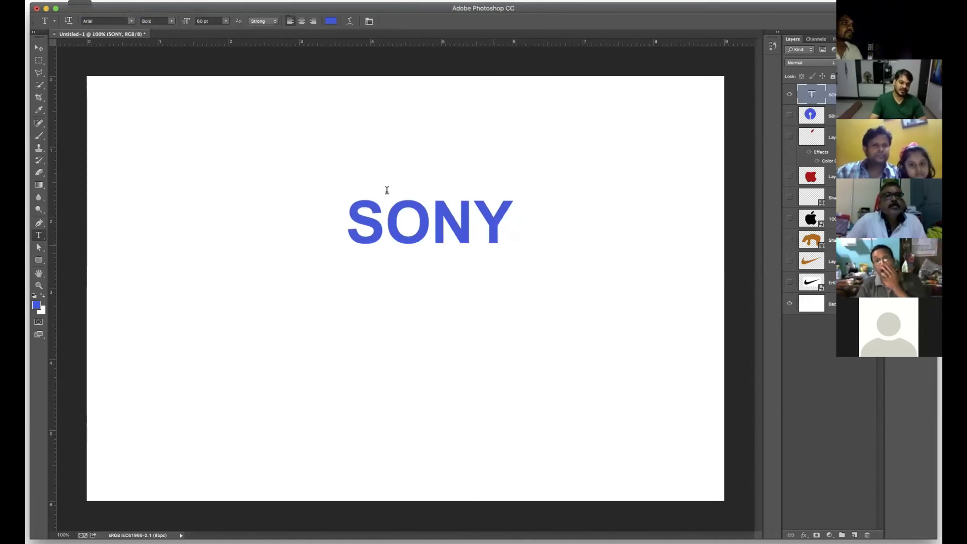
click(39, 48)
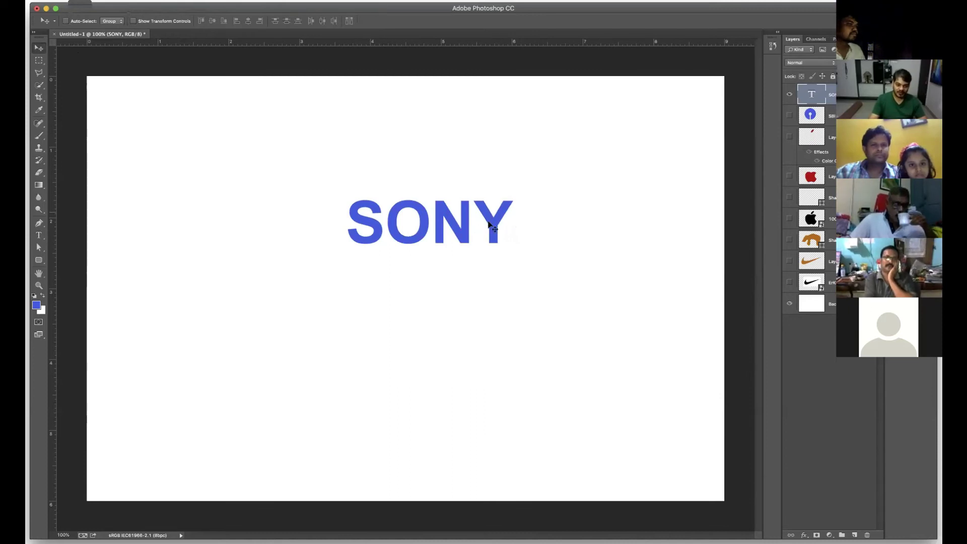
drag(454, 250, 445, 271)
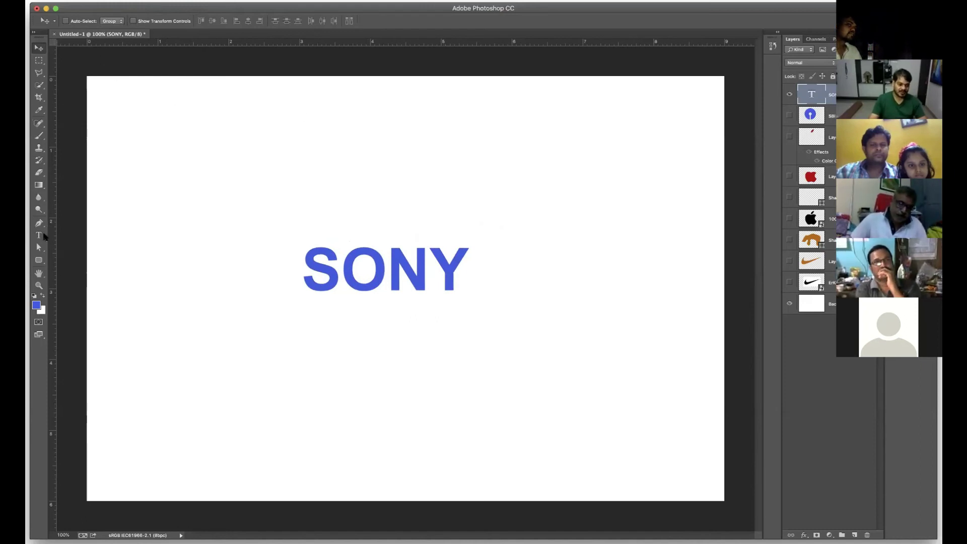
Add a second line reading "NIKON" below SONY in the same text layer.
click(39, 235)
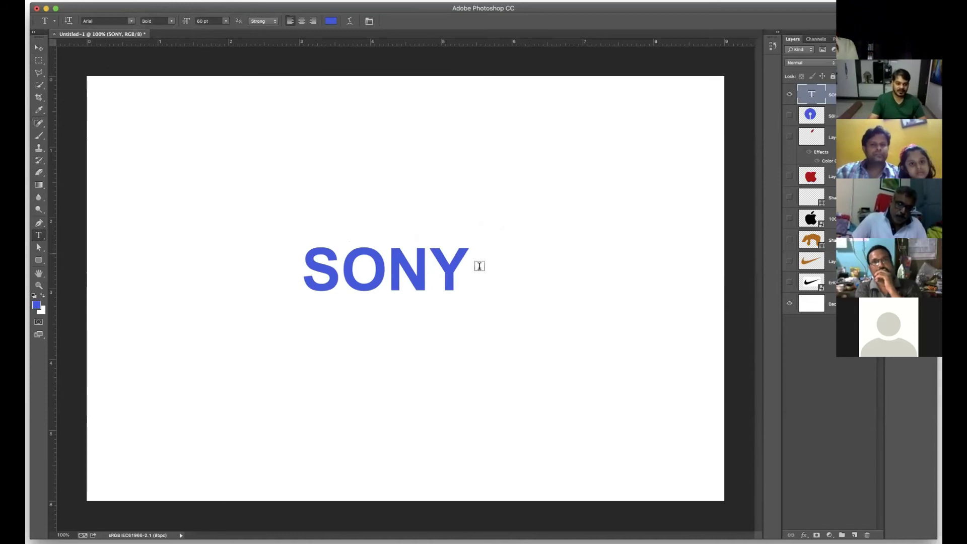
click(464, 260)
key(Return)
text(NI)
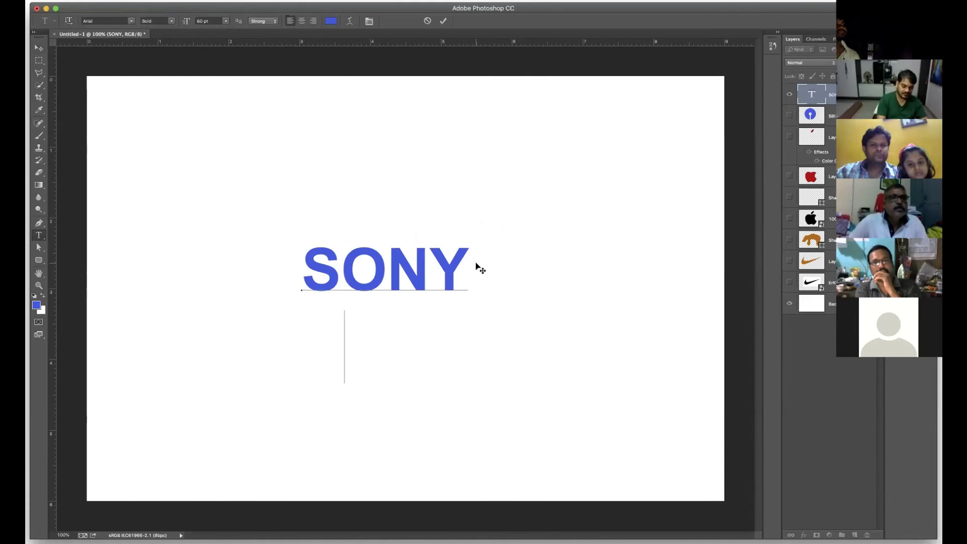
text(KO)
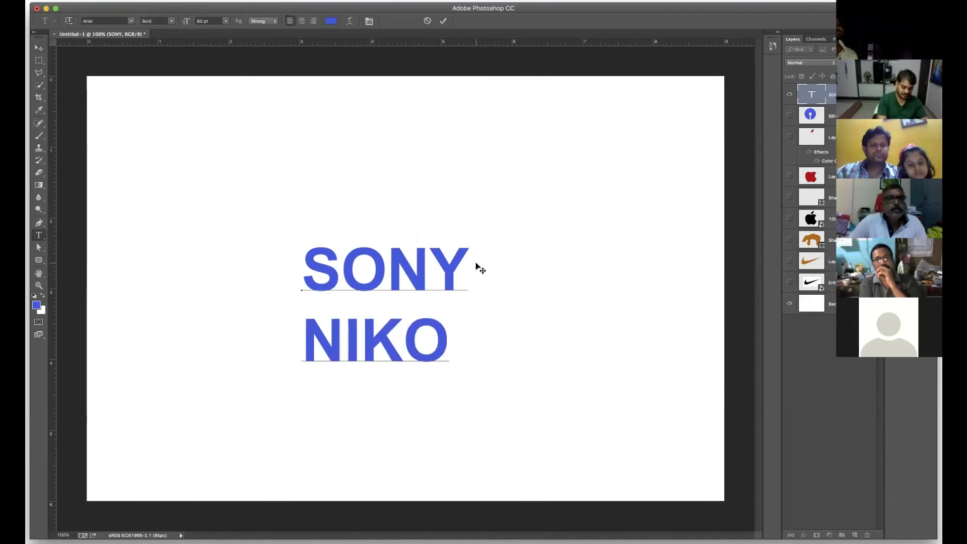
text(N)
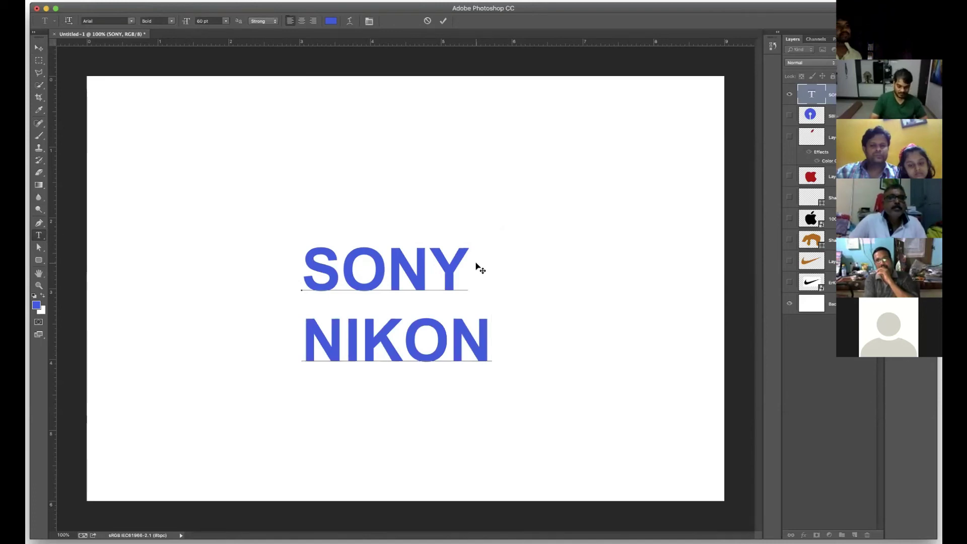
key(super)
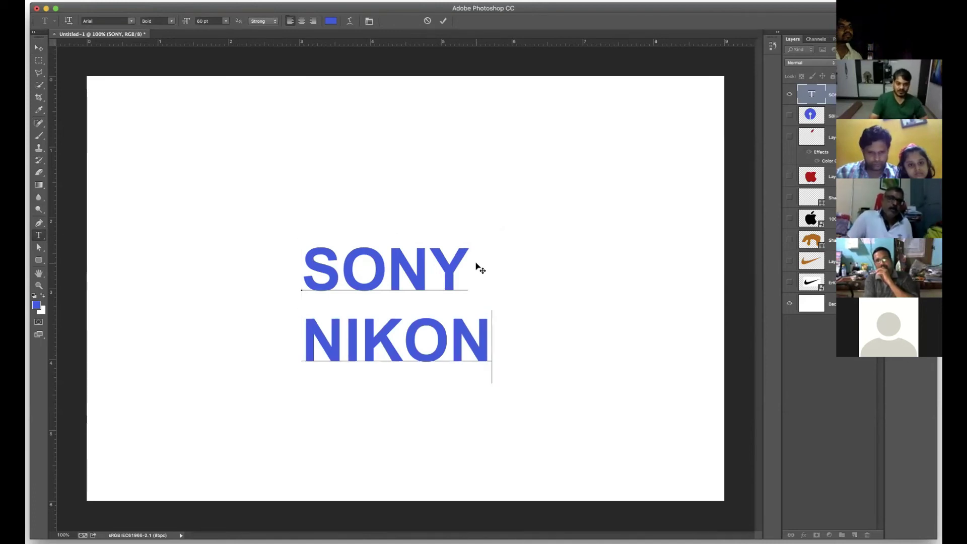
Center-align the SONY and NIKON lines and move the text back towards the middle of the canvas.
drag(486, 352, 297, 277)
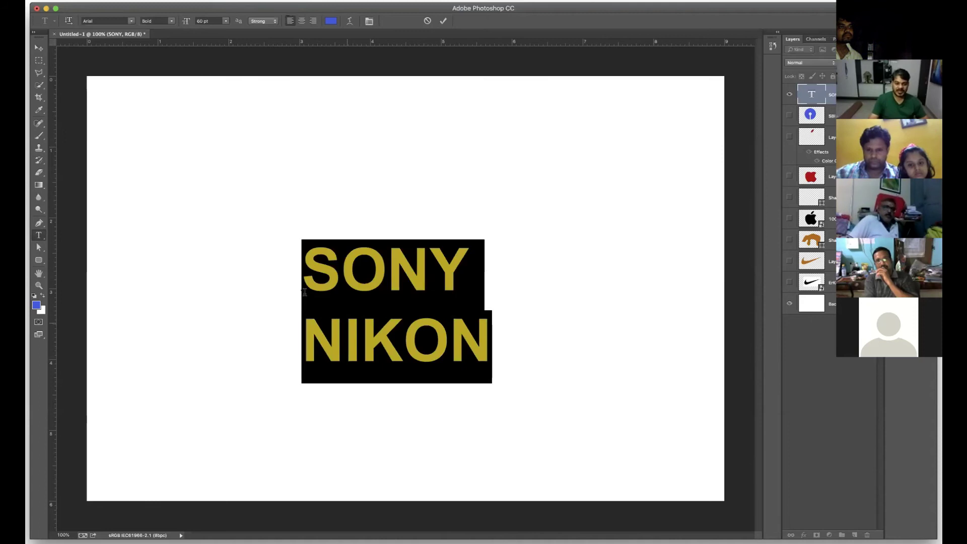
click(302, 21)
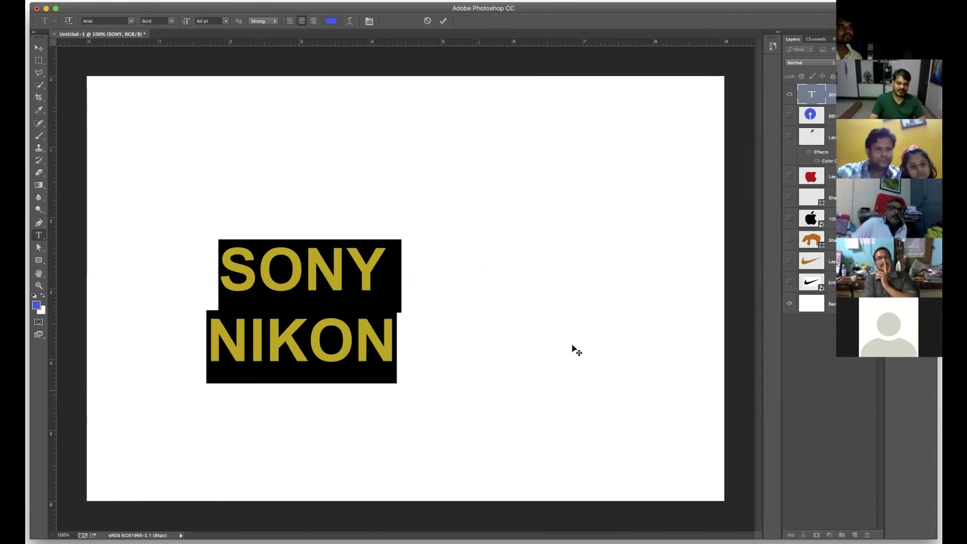
drag(431, 327, 524, 283)
click(501, 228)
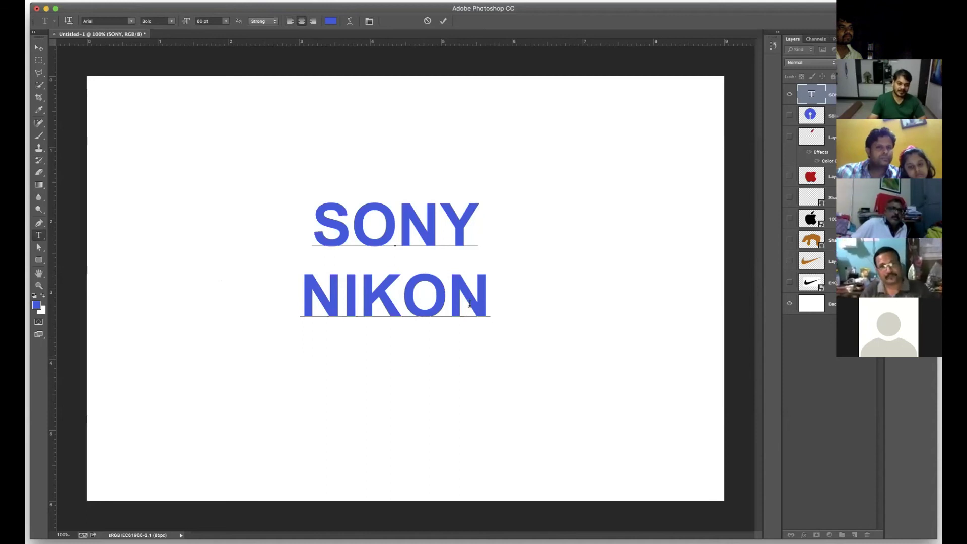
Right-align both text lines, shift the text back towards the canvas middle, and commit the text edit.
key(super+a)
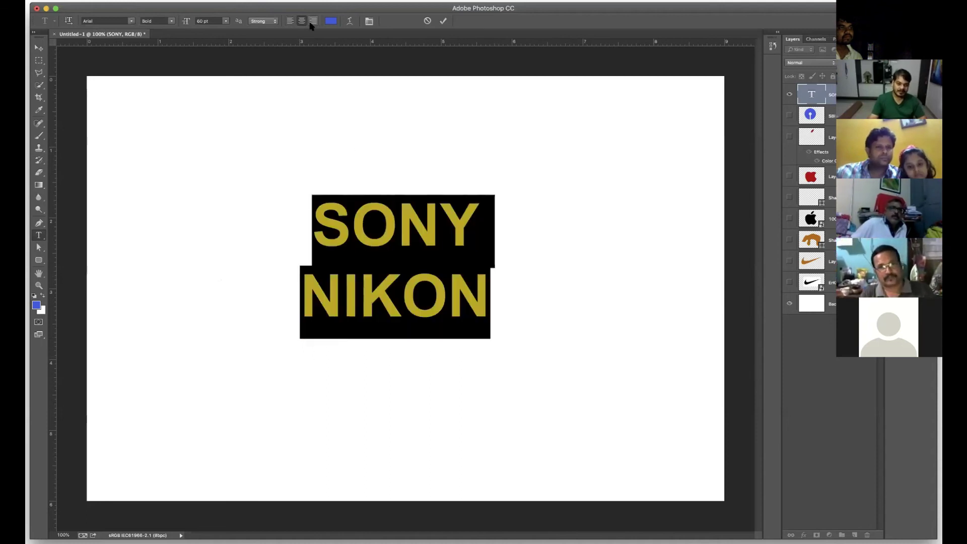
click(313, 21)
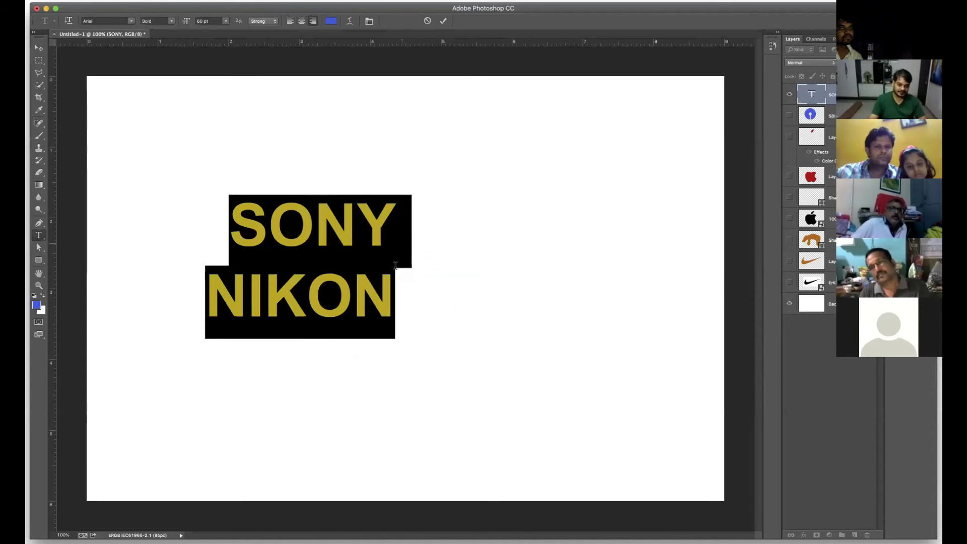
click(422, 241)
drag(493, 254, 514, 267)
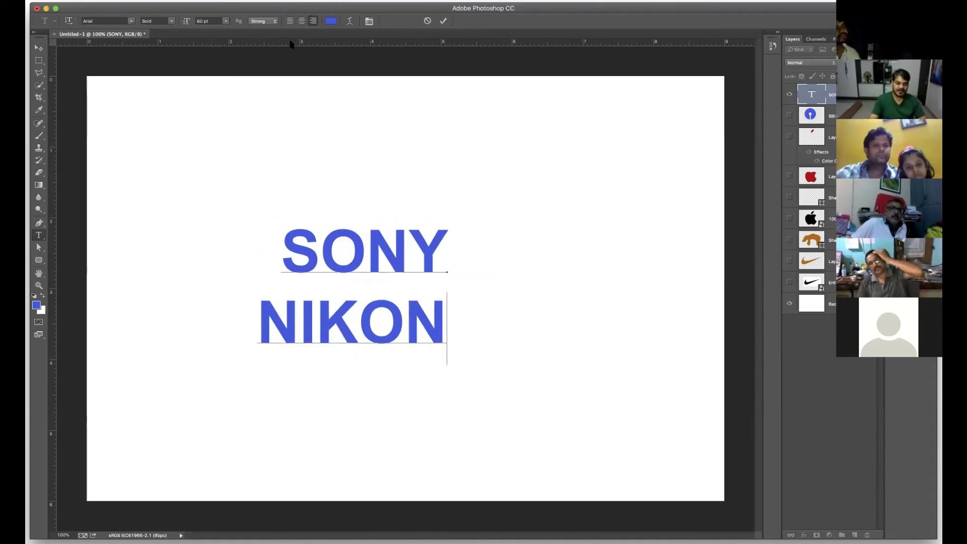
key(super)
key(super+Return)
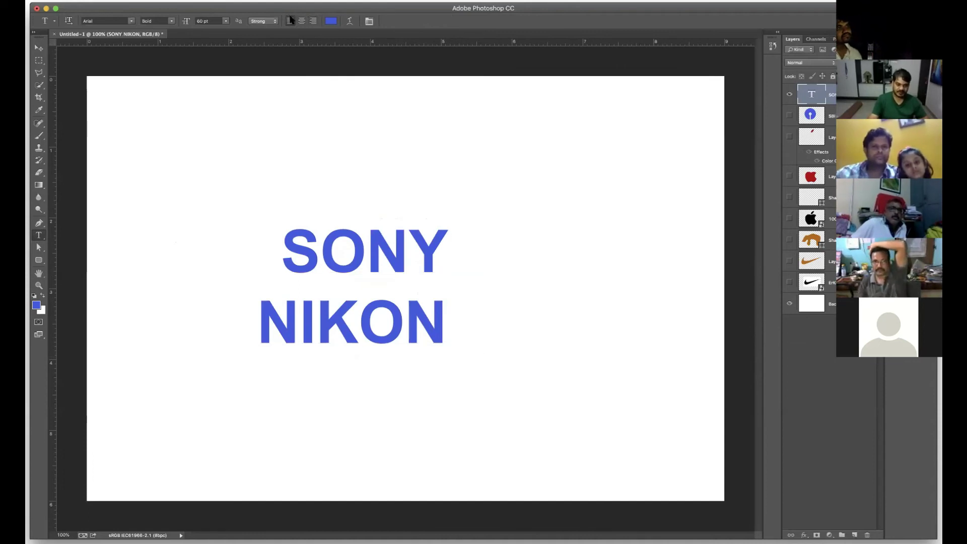
Left-align the two-line text and move it back to the middle of the canvas.
click(291, 20)
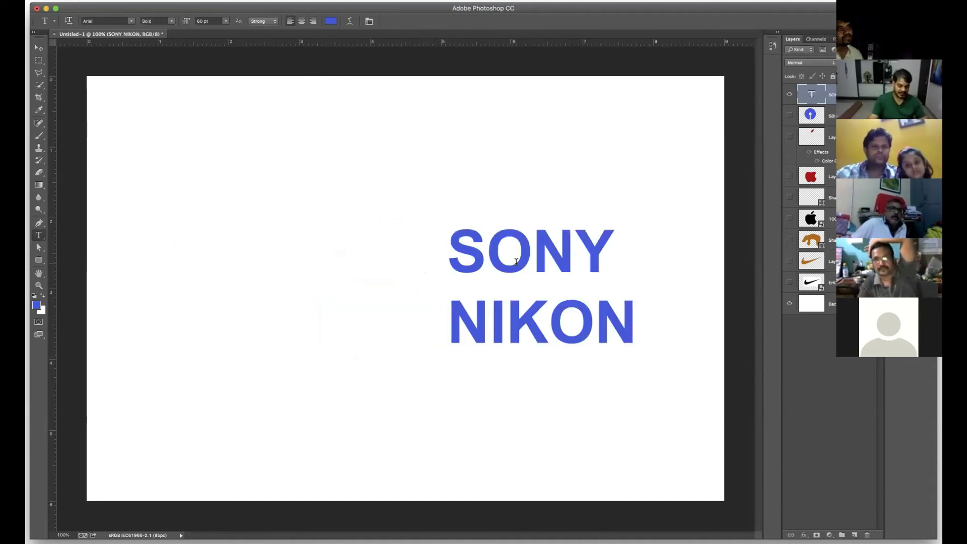
key(v)
drag(595, 264, 450, 245)
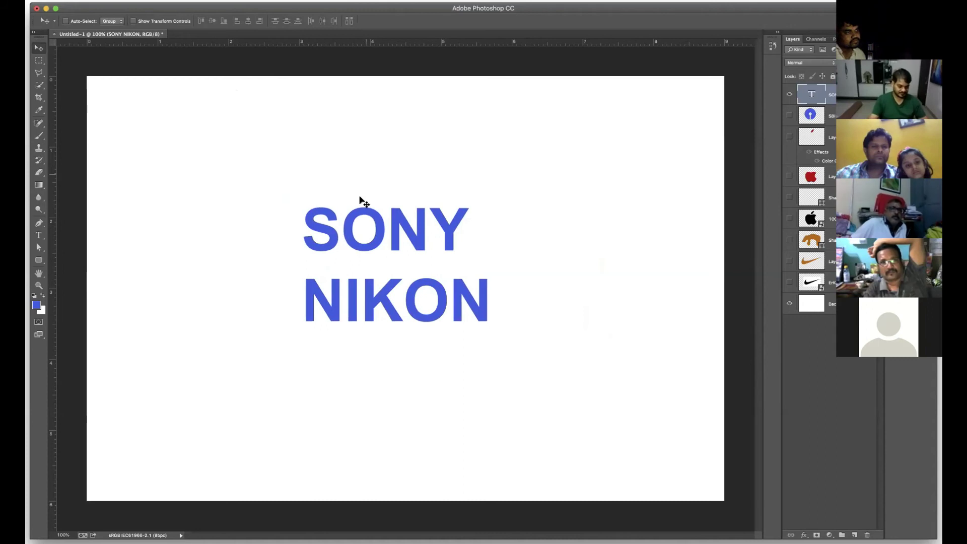
Set the font size of the SONY NIKON text to 72 pt.
key(t)
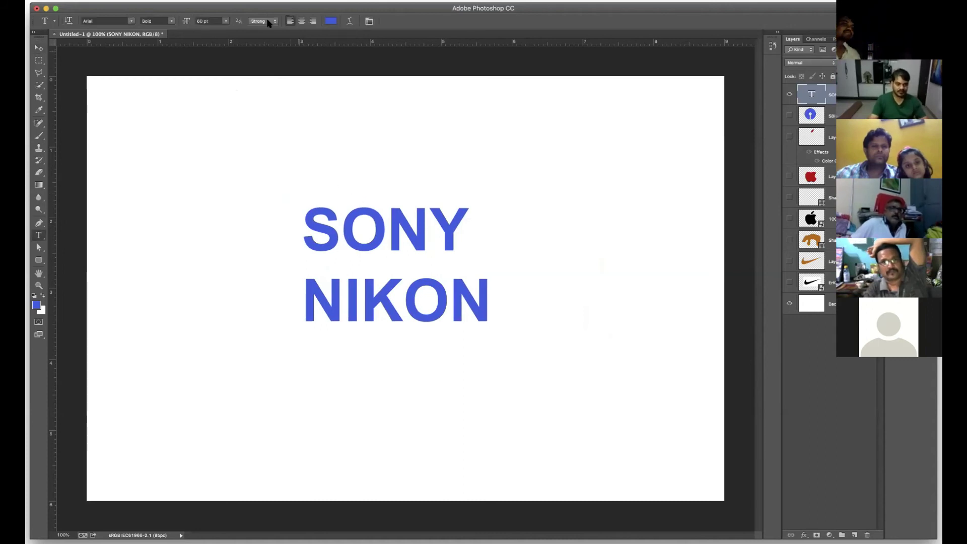
click(225, 22)
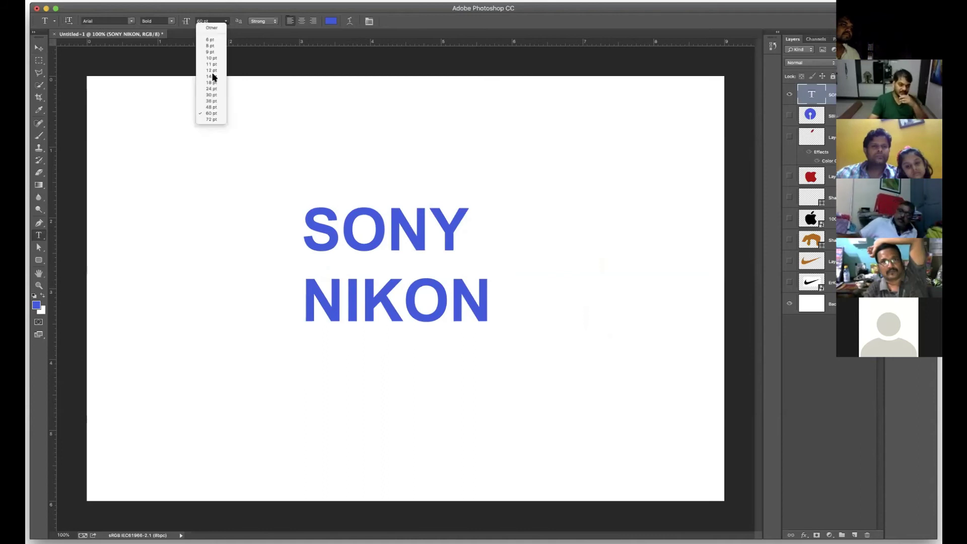
click(211, 119)
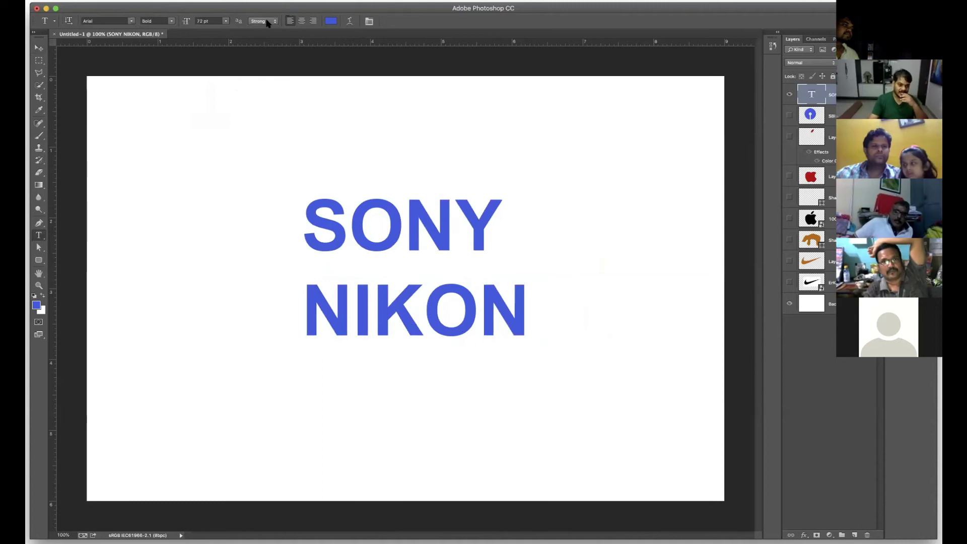
Set the anti-aliasing of the SONY NIKON text to None for a close-up comparison of the letter edges.
click(267, 22)
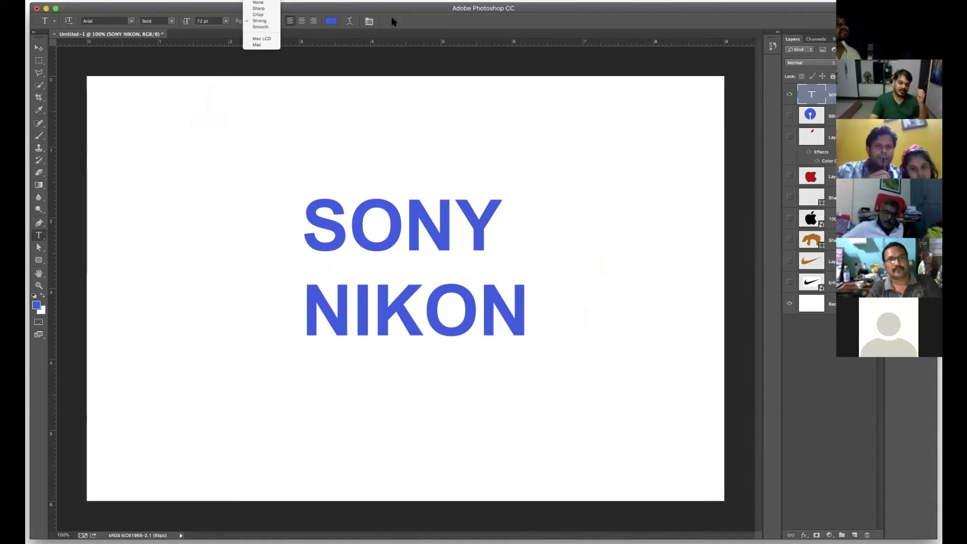
click(467, 167)
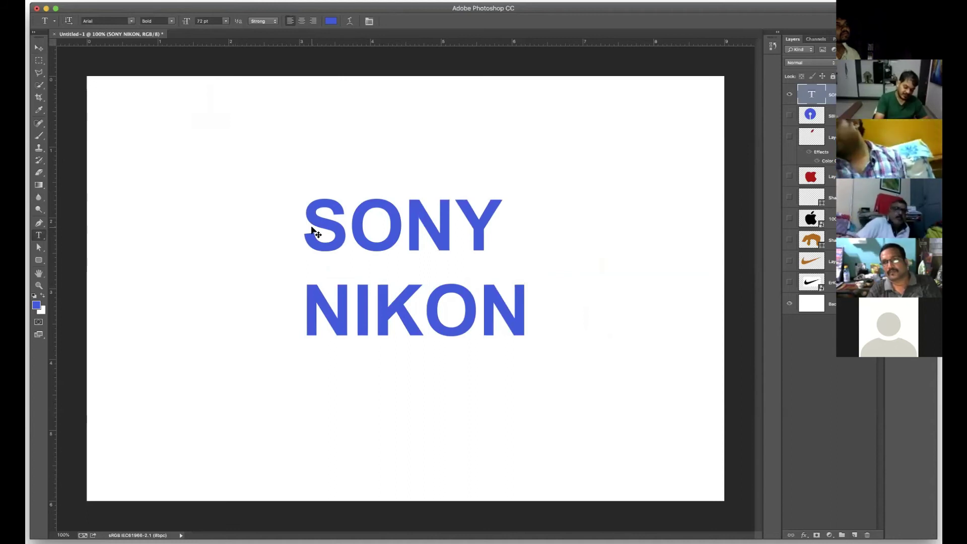
key(super+plus)
key(super+plus)
key(super+plus)
key(super+plus)
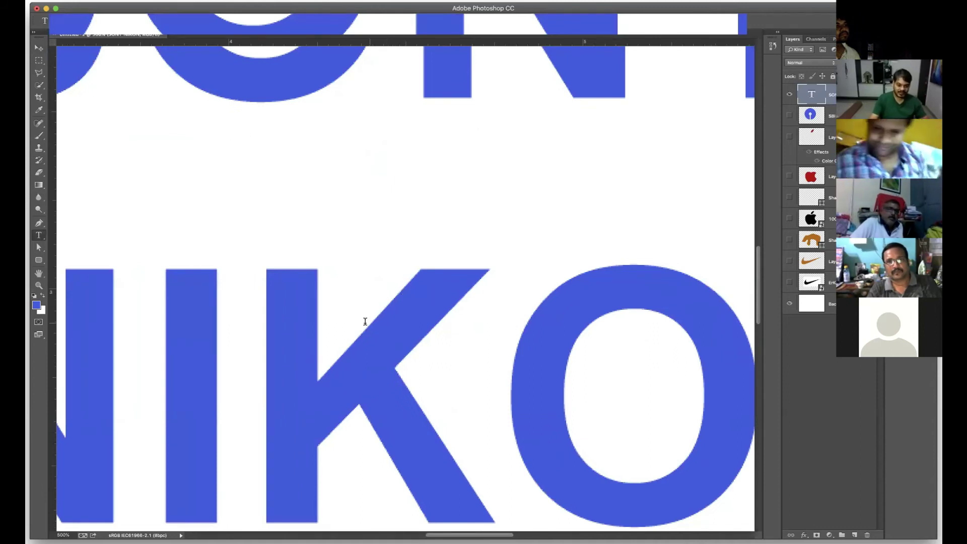
key(super+plus)
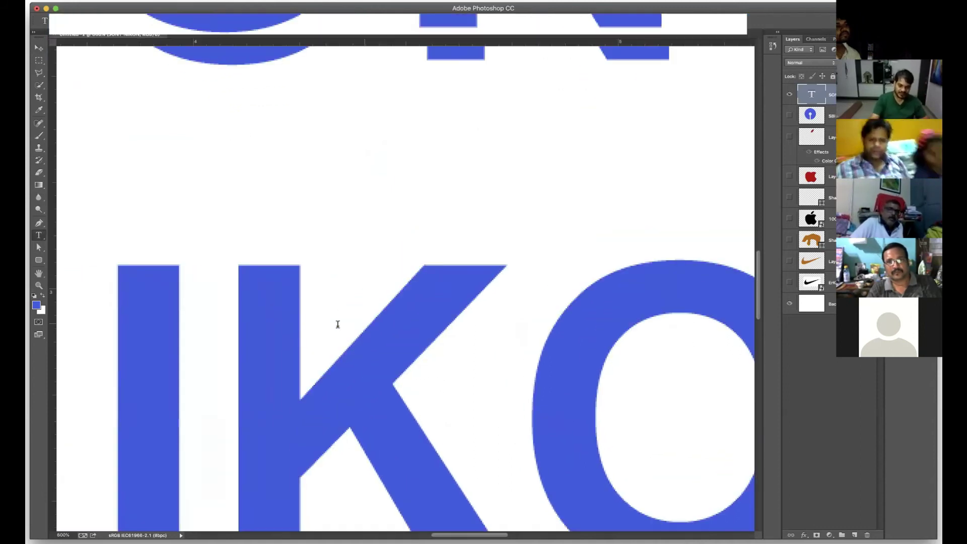
click(276, 23)
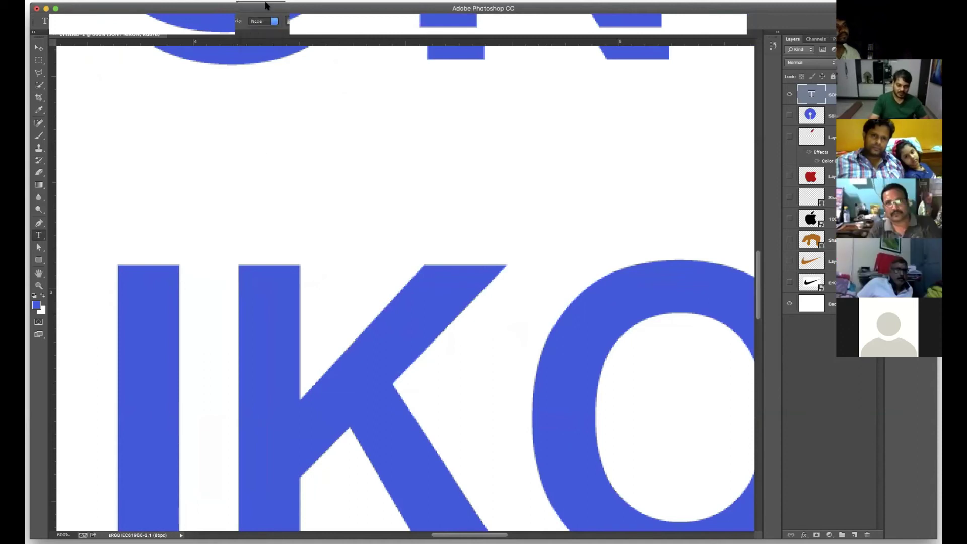
click(261, 3)
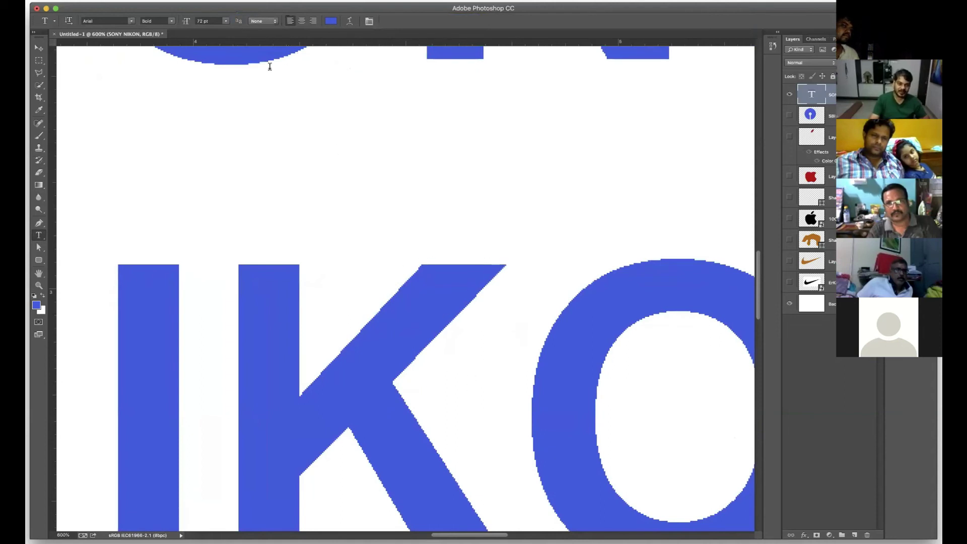
Try the Sharp, Crisp and Strong anti-aliasing methods on the text in turn, ending with Smooth.
click(272, 21)
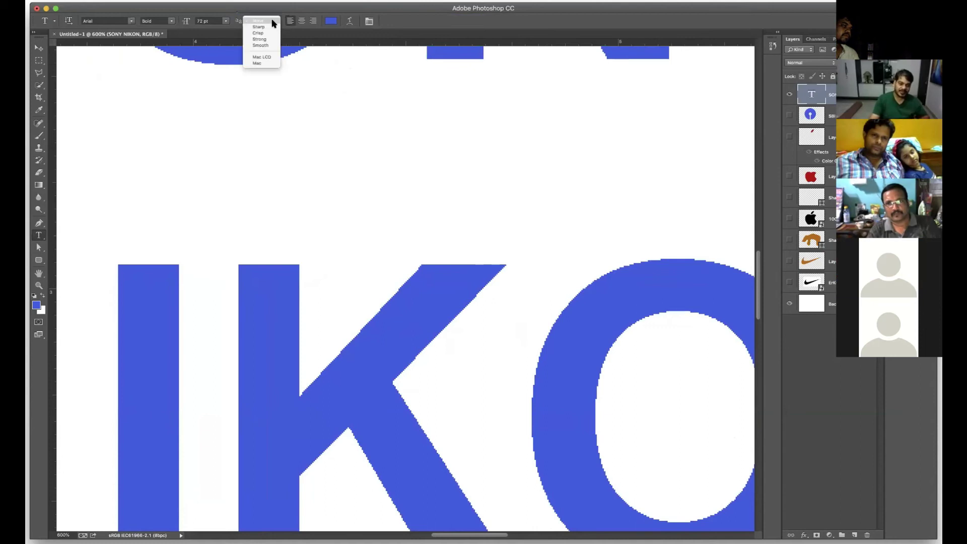
click(266, 27)
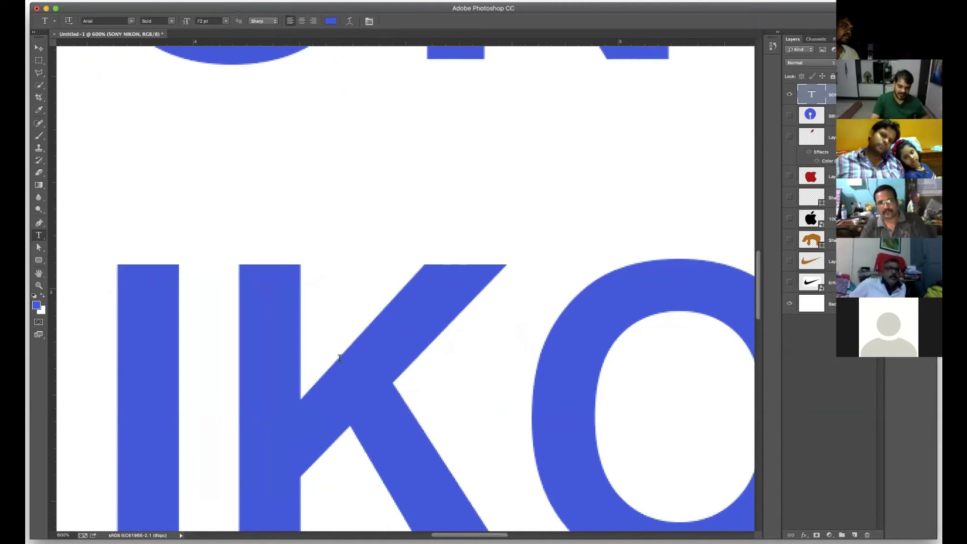
click(275, 23)
click(269, 28)
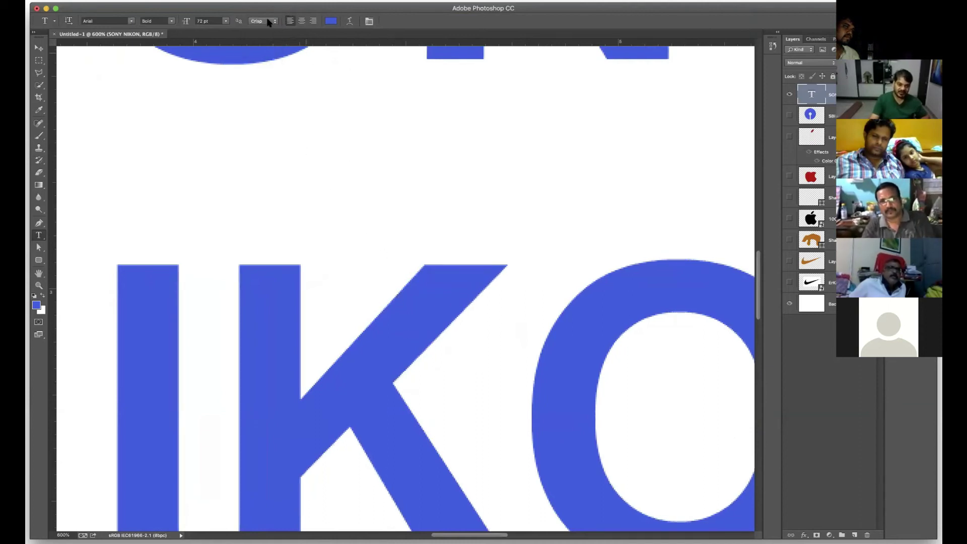
click(269, 23)
click(268, 29)
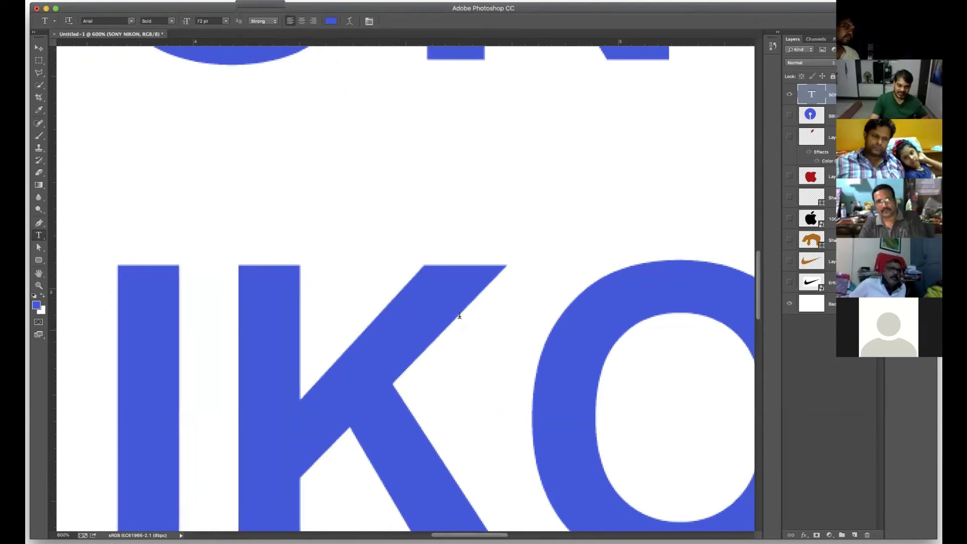
click(264, 24)
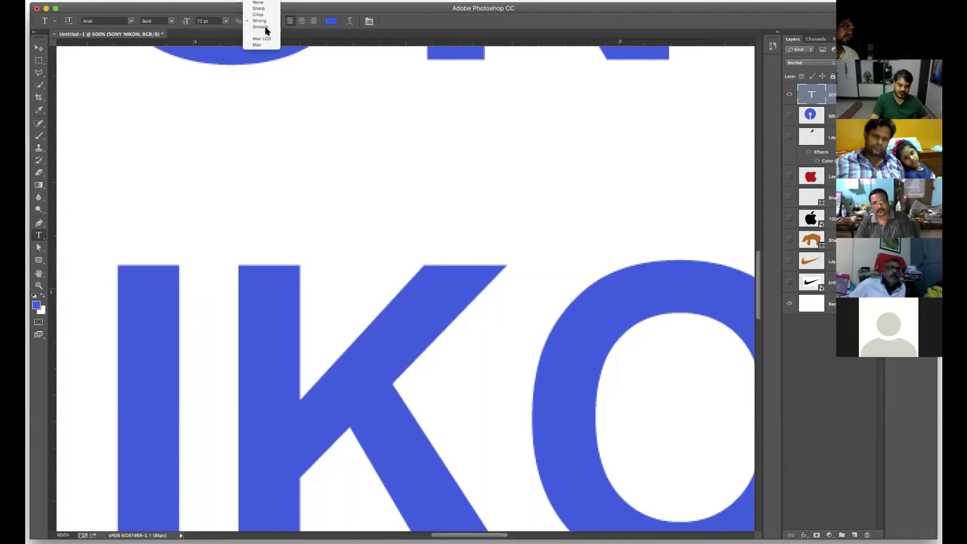
click(261, 27)
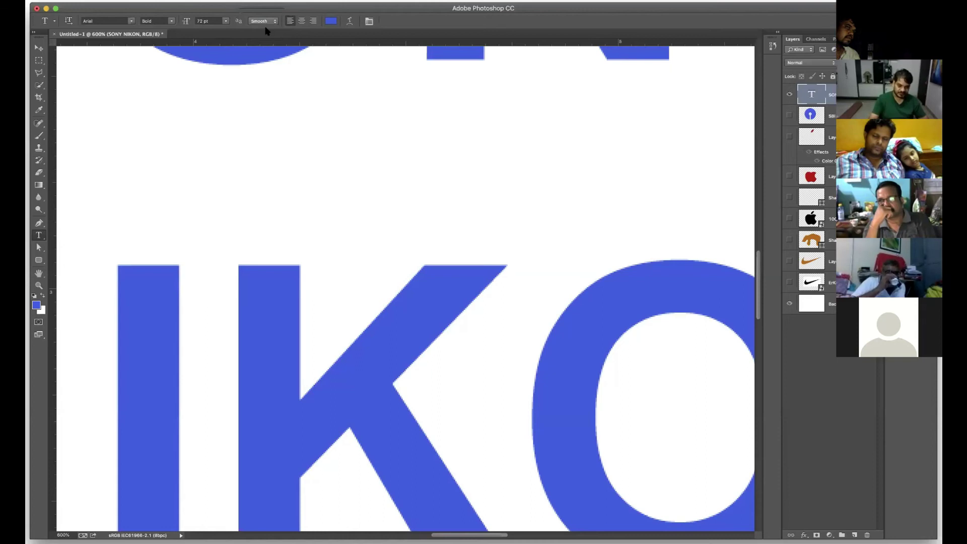
Set the anti-aliasing of the SONY NIKON text to Strong and end the close-up view of the letters.
click(262, 22)
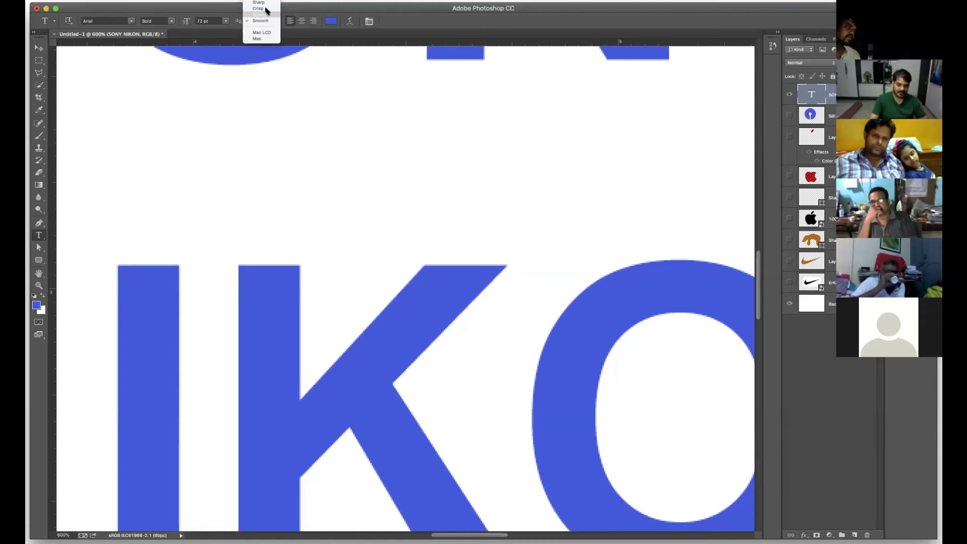
click(265, 14)
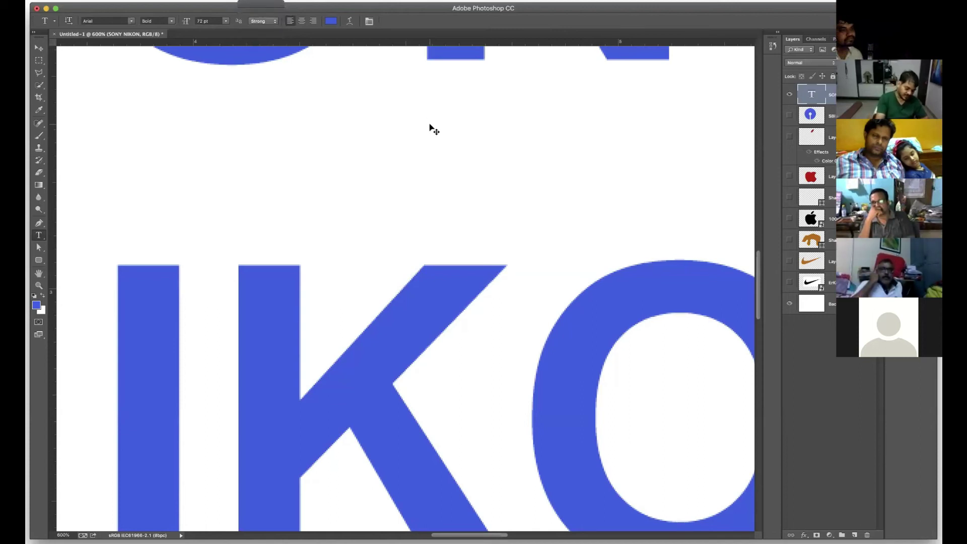
key(super+minus)
key(super+minus)
key(super+minus)
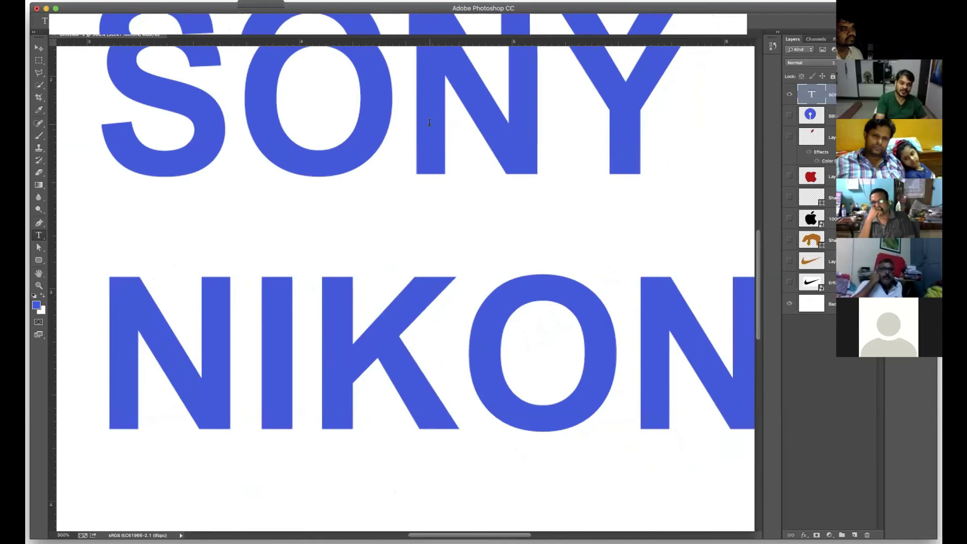
Recolor the whole SONY NIKON text to the darker blue 152d8a.
click(331, 23)
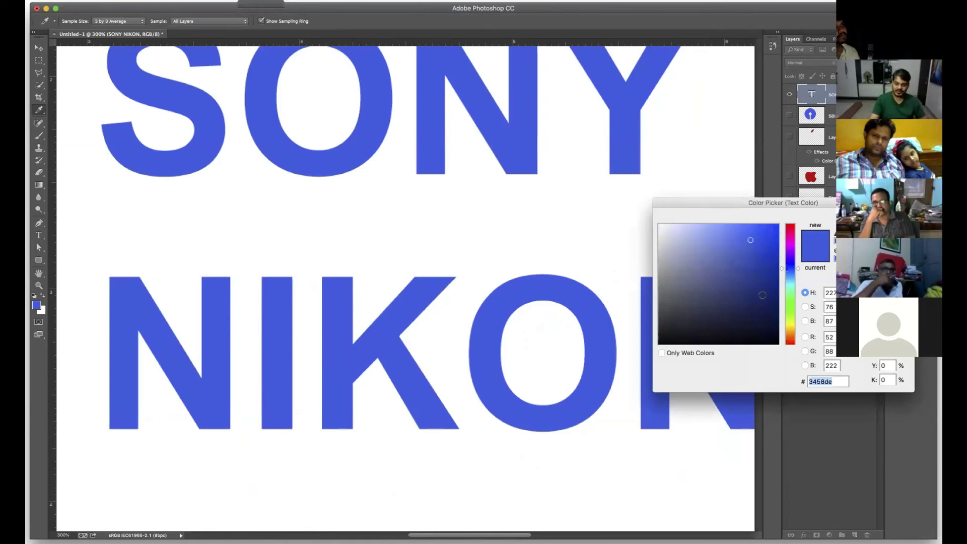
click(761, 294)
mouse_move(760, 294)
mouse_down()
mouse_move(733, 287)
mouse_move(726, 299)
mouse_move(758, 298)
mouse_move(760, 279)
mouse_up()
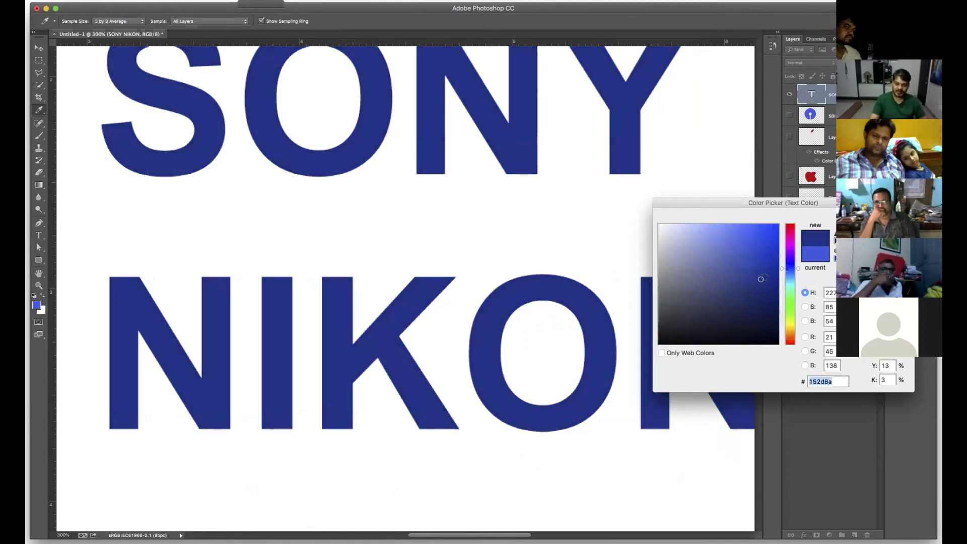
key(Return)
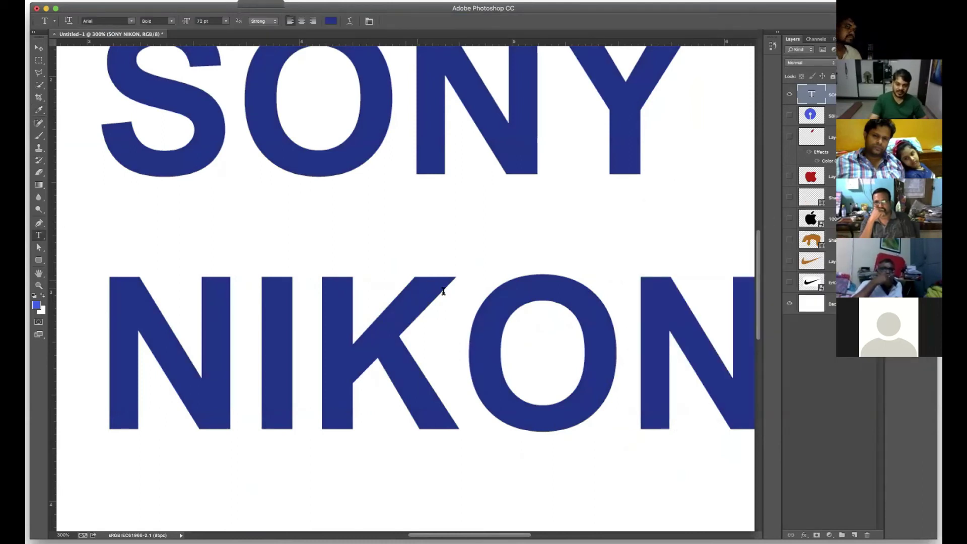
Recolor only the letter O in SONY to the dark red 8a1515.
scroll(443, 291, up, 2)
scroll(417, 282, up, 4)
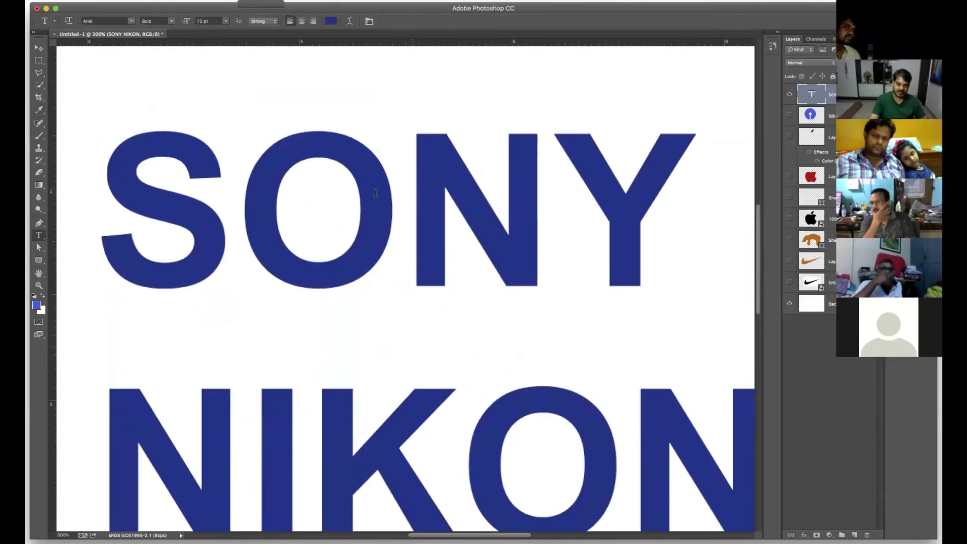
drag(280, 192, 335, 67)
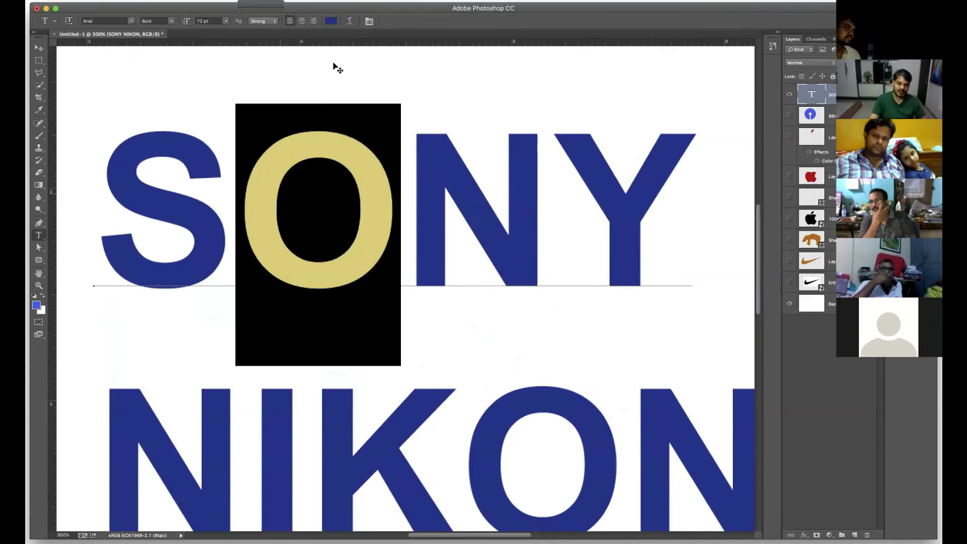
click(331, 21)
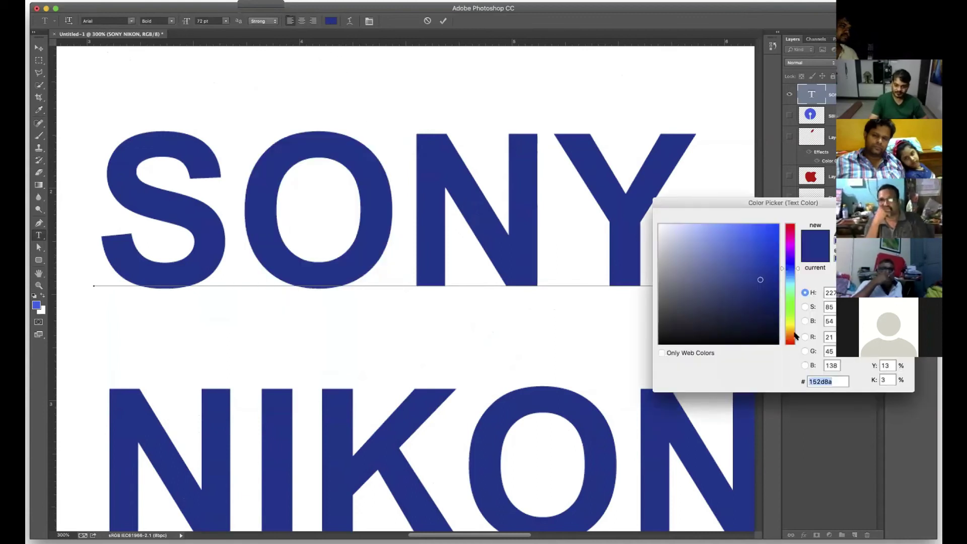
click(790, 333)
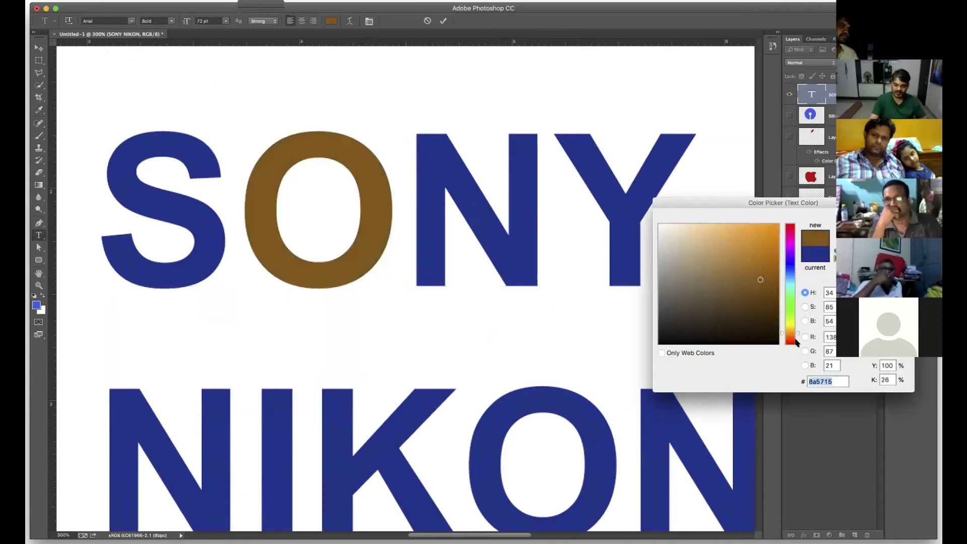
click(790, 344)
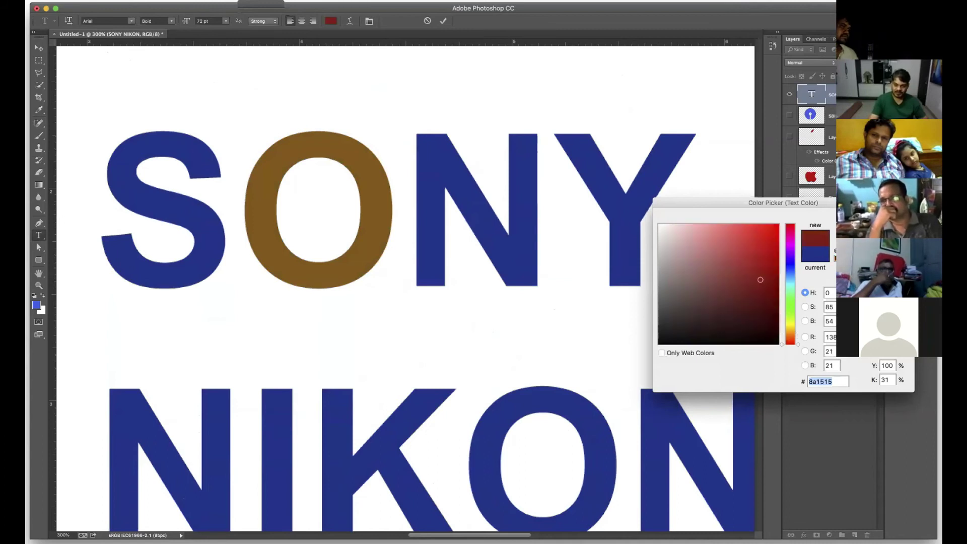
key(Return)
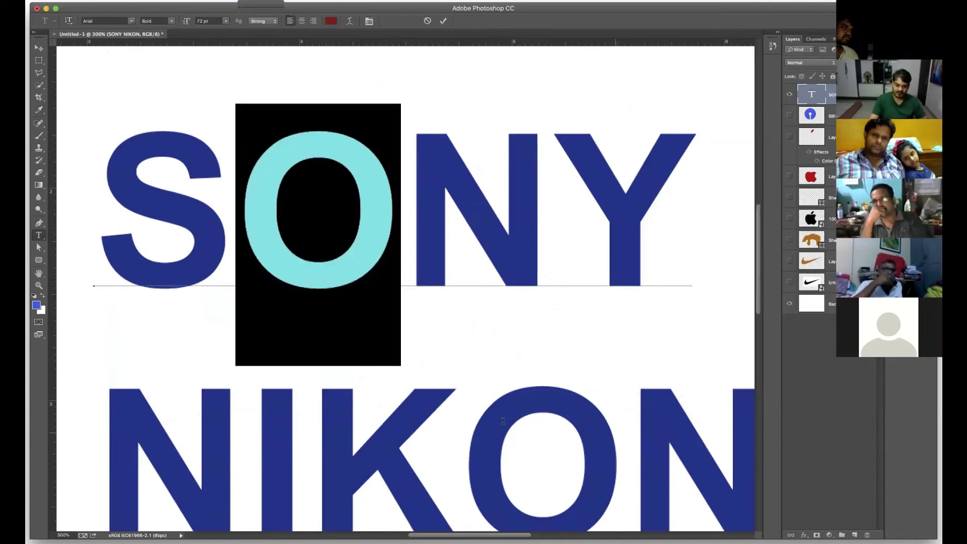
Recolor the letter O in NIKON by sampling the dark red of the O in SONY, and commit the text edit.
drag(502, 421, 604, 422)
click(328, 20)
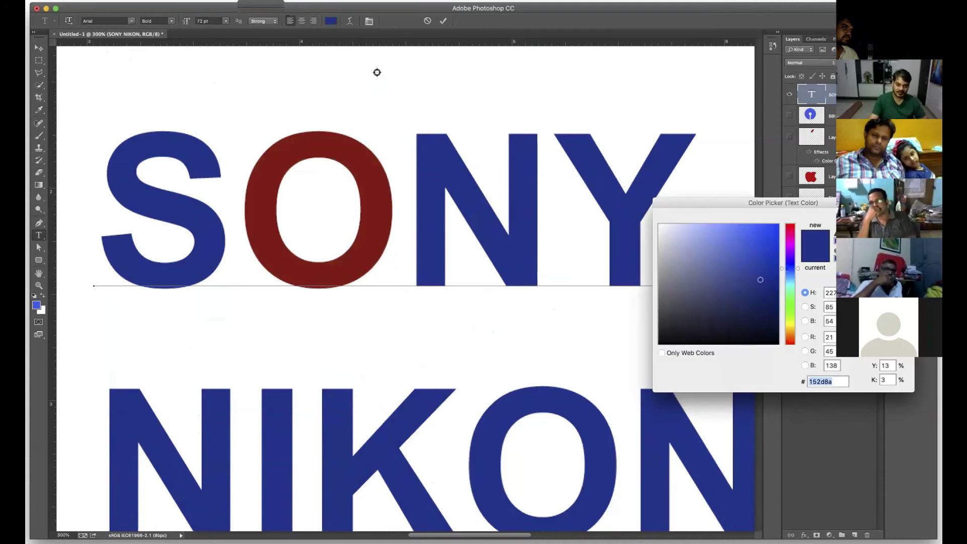
click(370, 166)
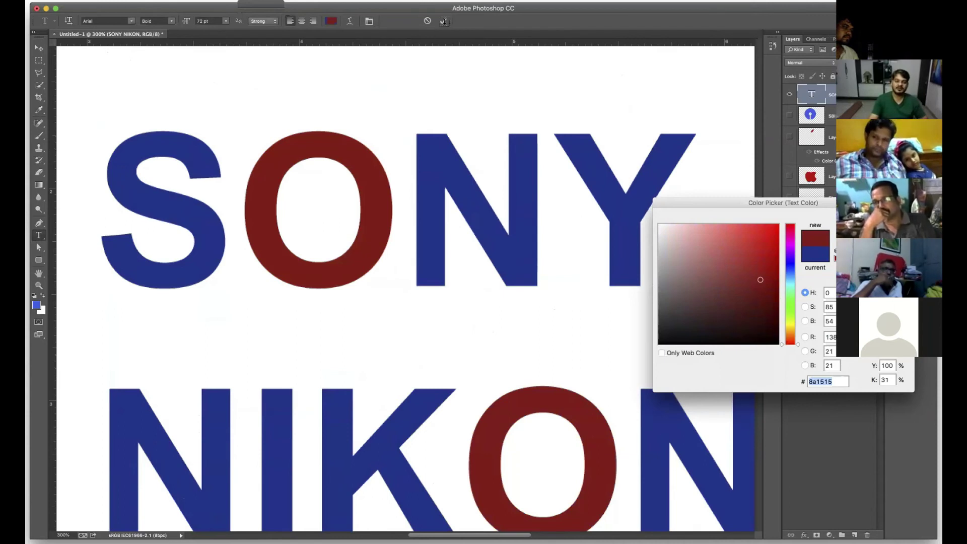
key(Return)
key(ctrl+Return)
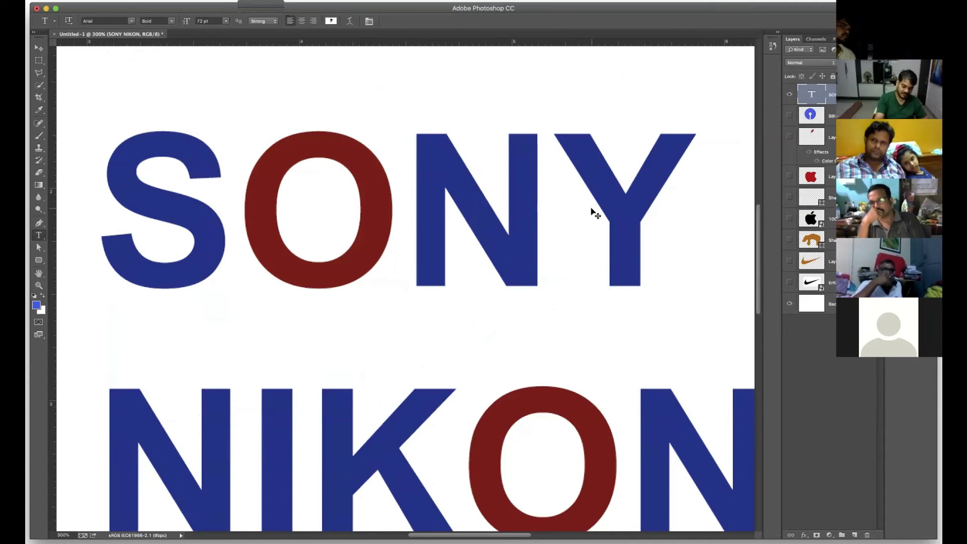
Delete the SONY line and its empty line from the text so only NIKON remains, and commit the edit.
key(ctrl+1)
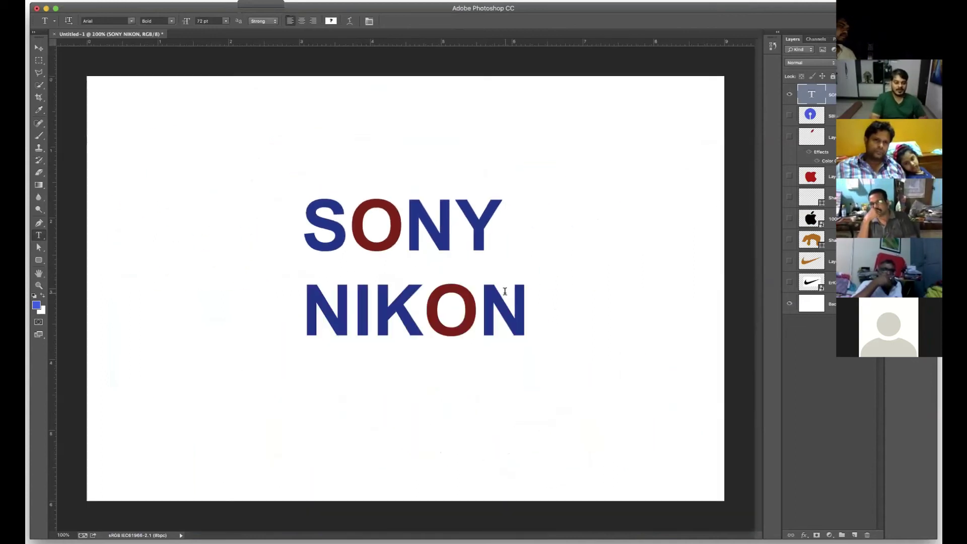
drag(494, 216, 255, 210)
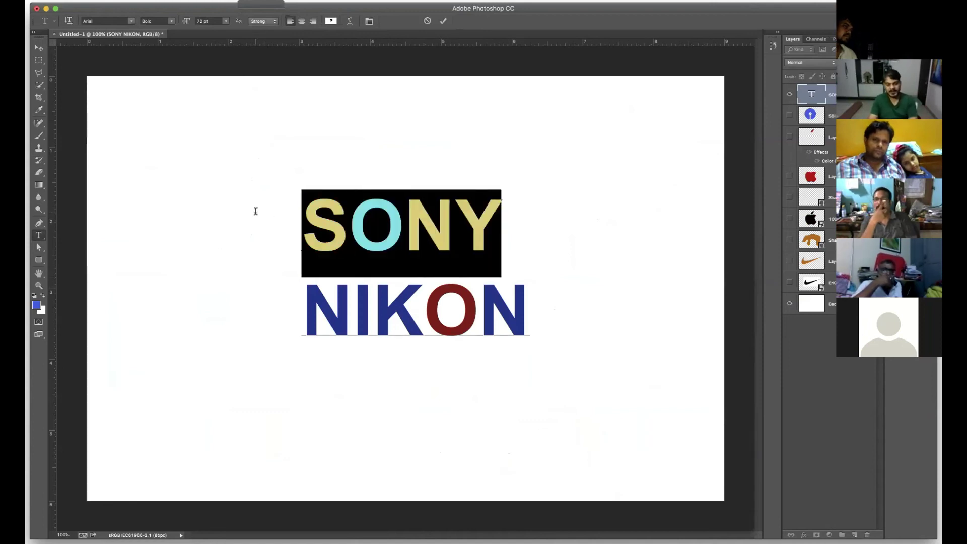
key(BackSpace)
key(Down)
key(Up)
key(Delete)
click(443, 21)
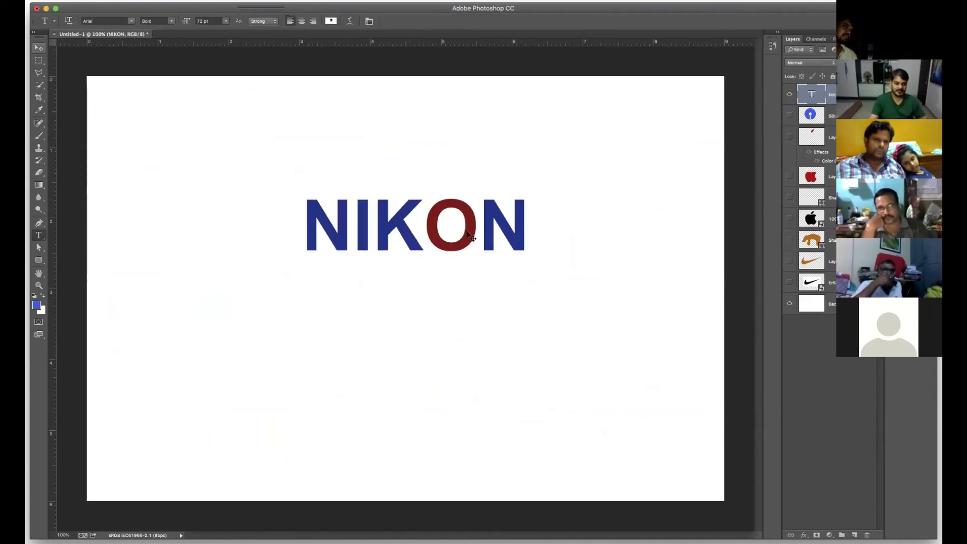
Move the NIKON text to about the middle of the canvas and return to the Type tool.
click(39, 48)
drag(496, 267, 475, 305)
key(t)
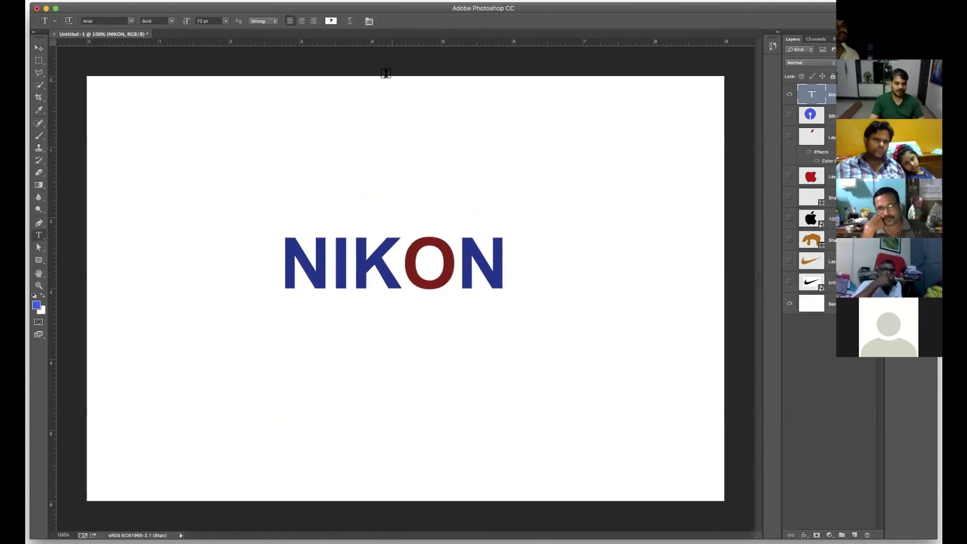
Warp the NIKON text with the horizontal Arc style, a bend of +79% and a horizontal distortion of +87%.
click(350, 21)
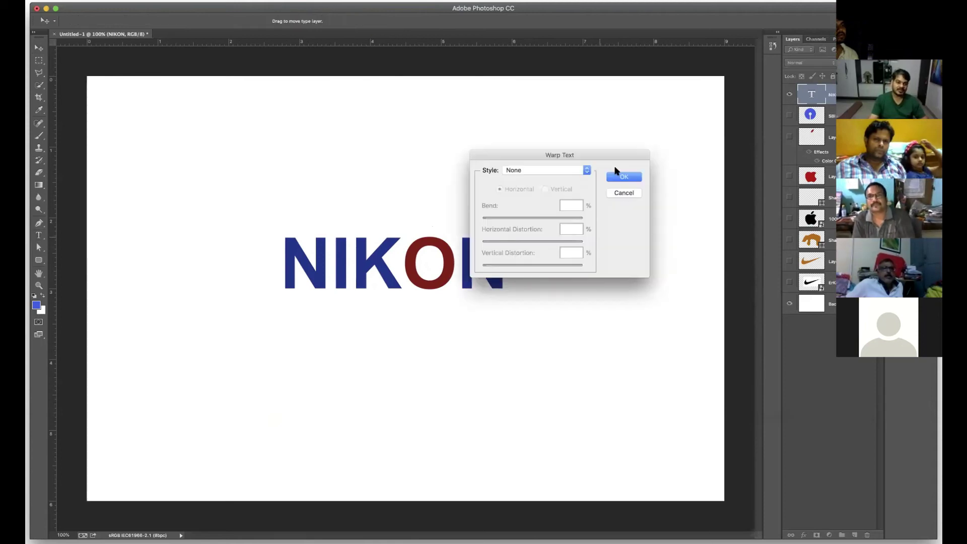
drag(609, 156, 669, 106)
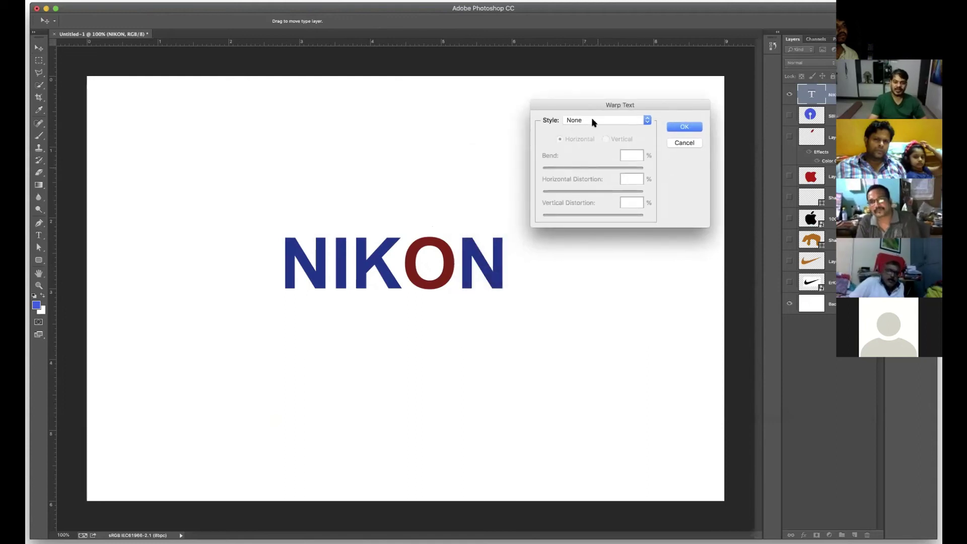
click(629, 120)
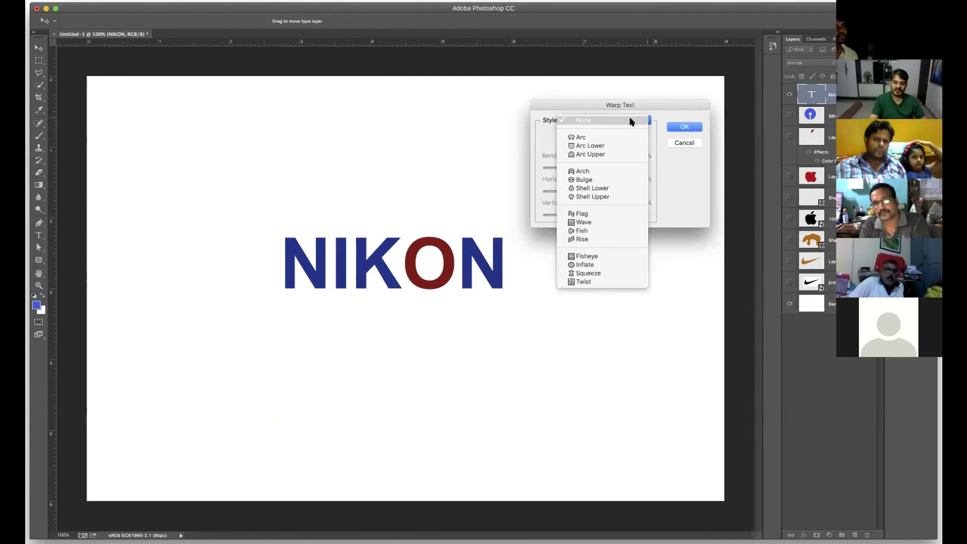
click(606, 138)
drag(623, 106, 669, 97)
drag(668, 159, 677, 159)
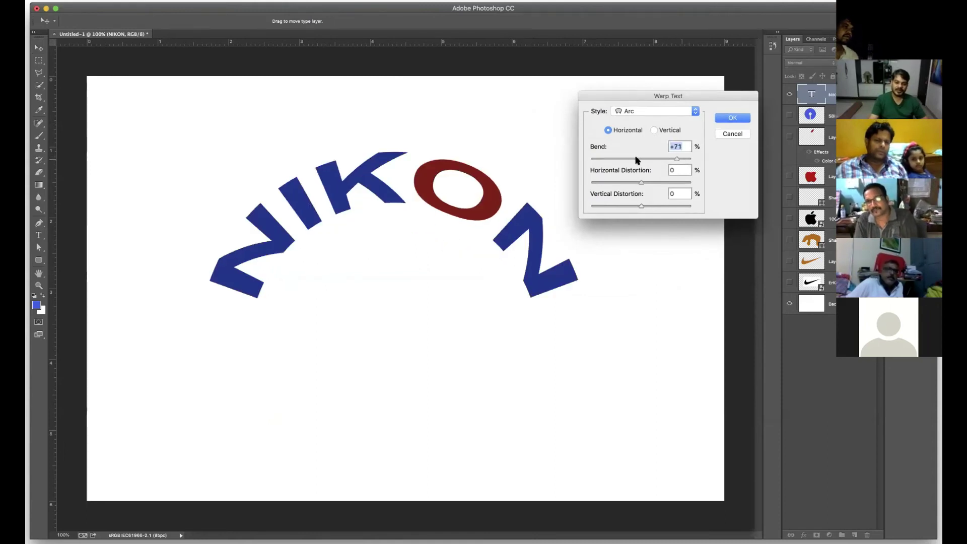
drag(601, 160, 684, 185)
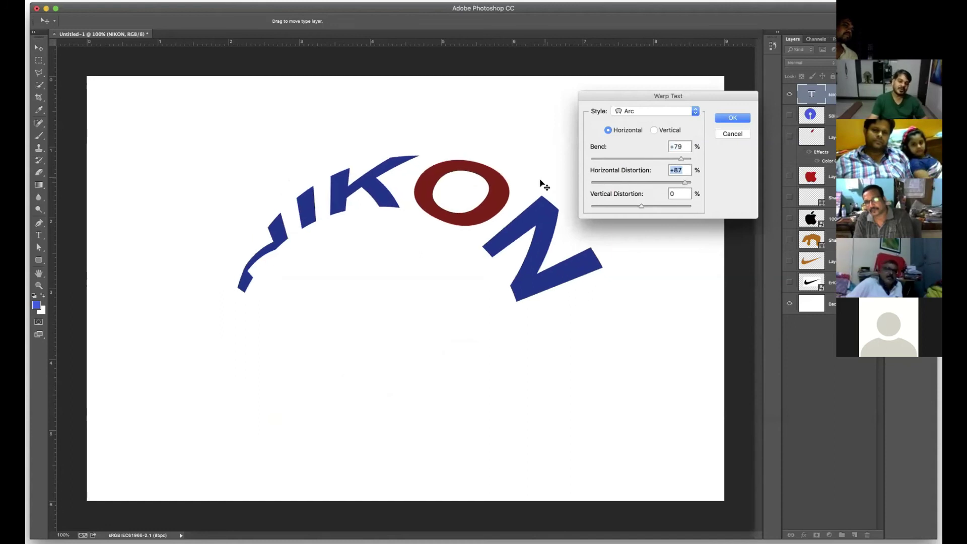
Reset the arc's horizontal distortion to 0, try vertical distortions between -77% and +92%, and set the vertical distortion back to 0.
click(641, 184)
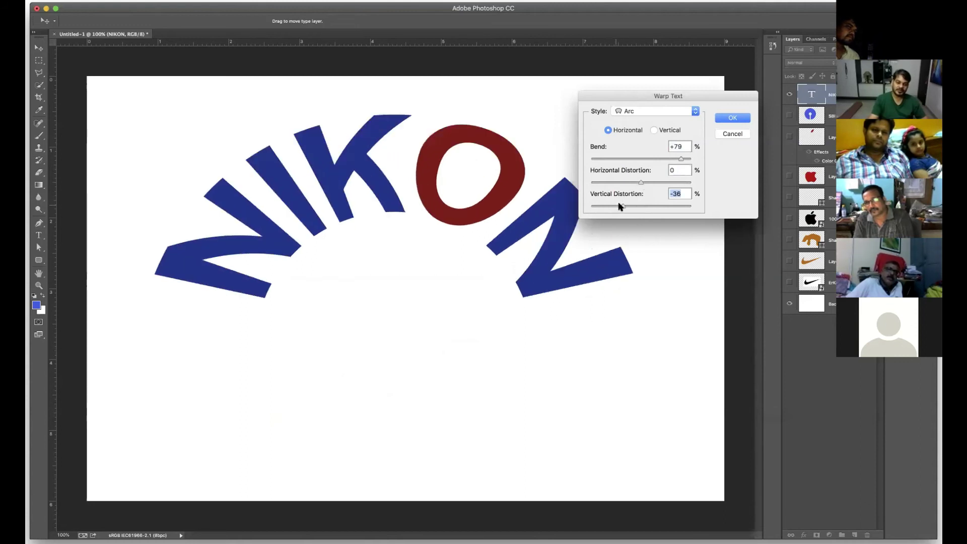
drag(608, 206, 606, 206)
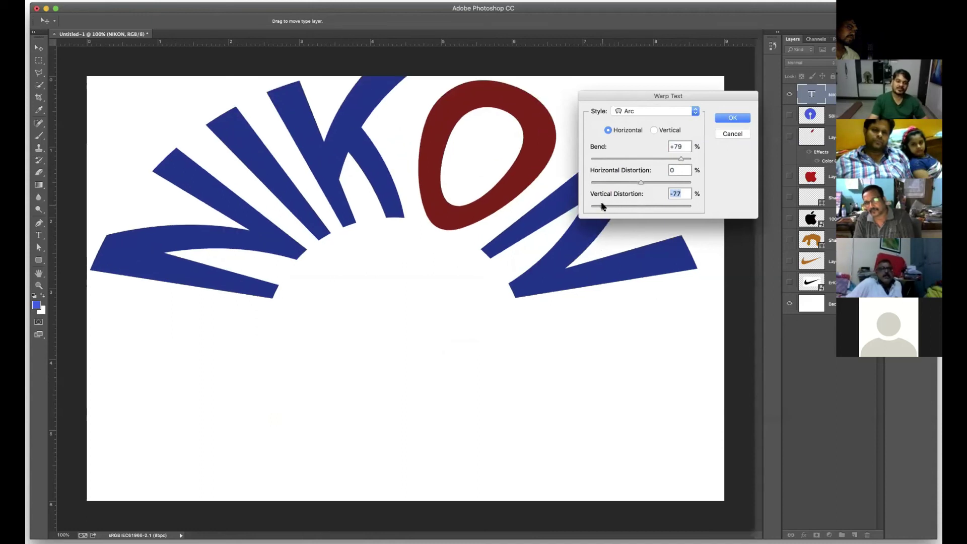
click(660, 205)
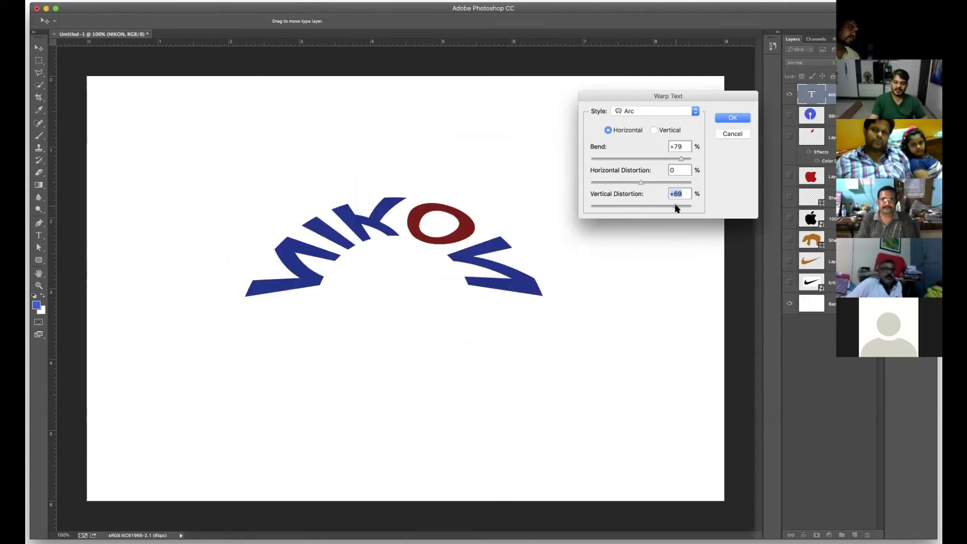
drag(676, 207, 688, 210)
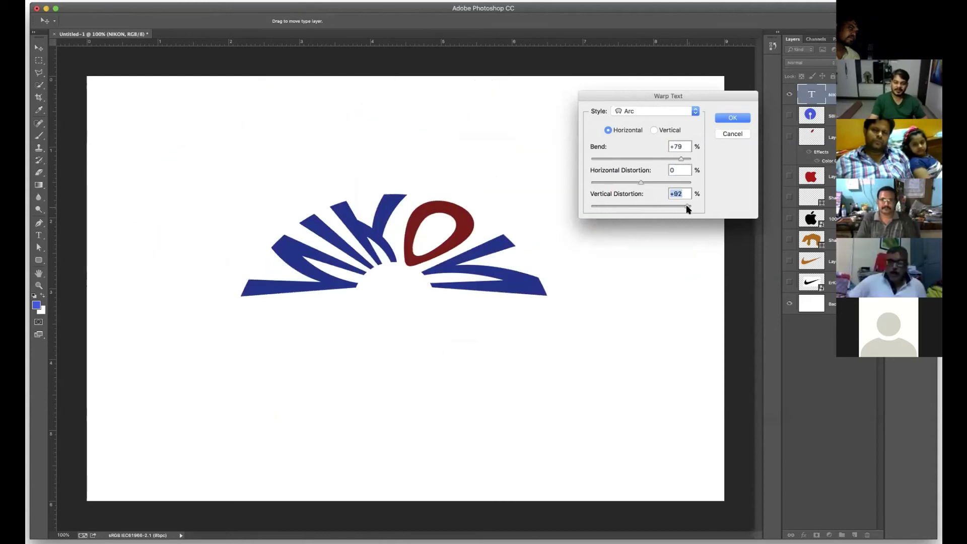
click(633, 206)
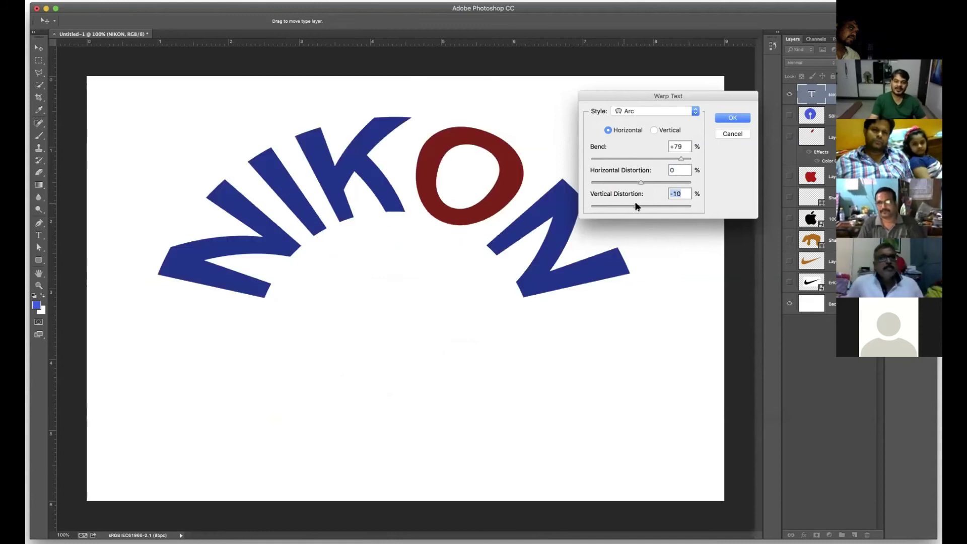
click(636, 206)
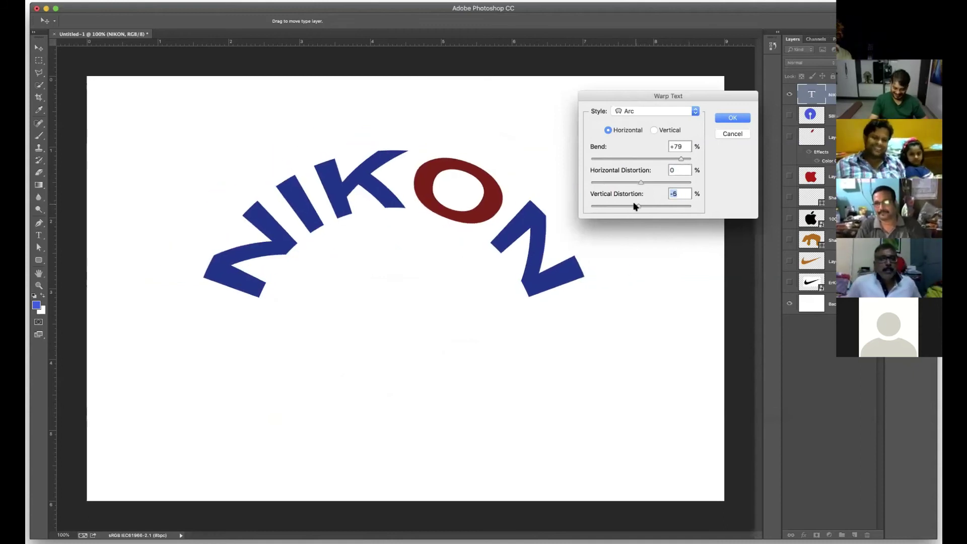
text(0)
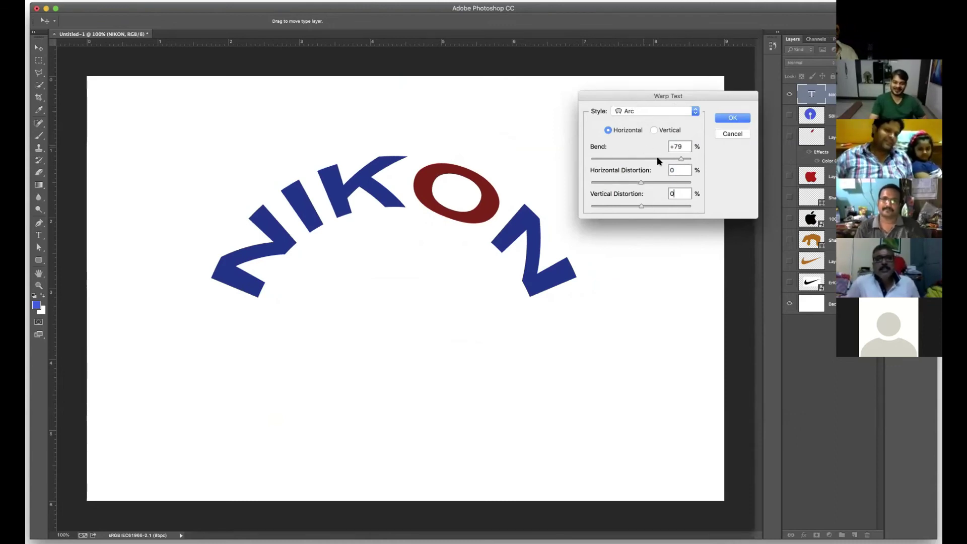
Reset the warp bend to 0 and change the warp style to Arch with a bend of +38%.
drag(688, 145, 620, 146)
text(0)
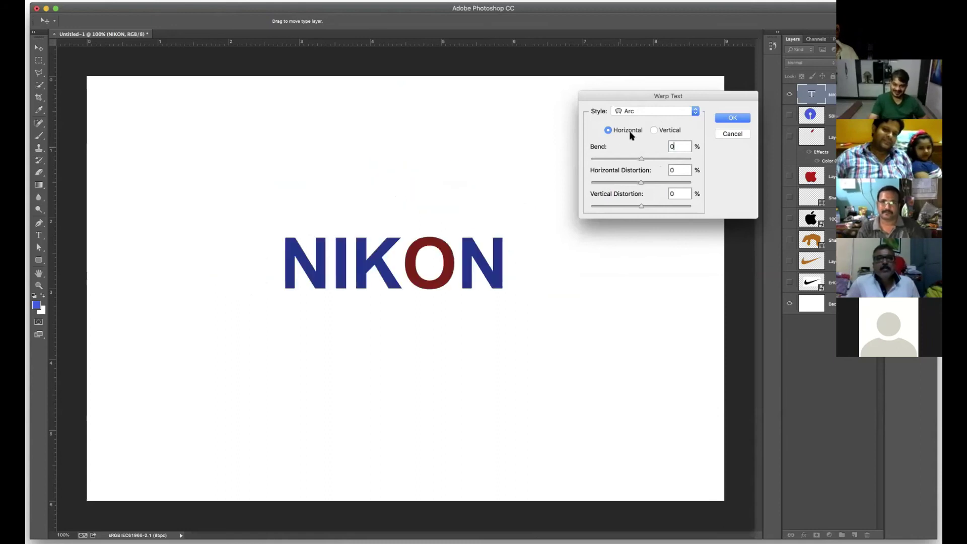
click(640, 108)
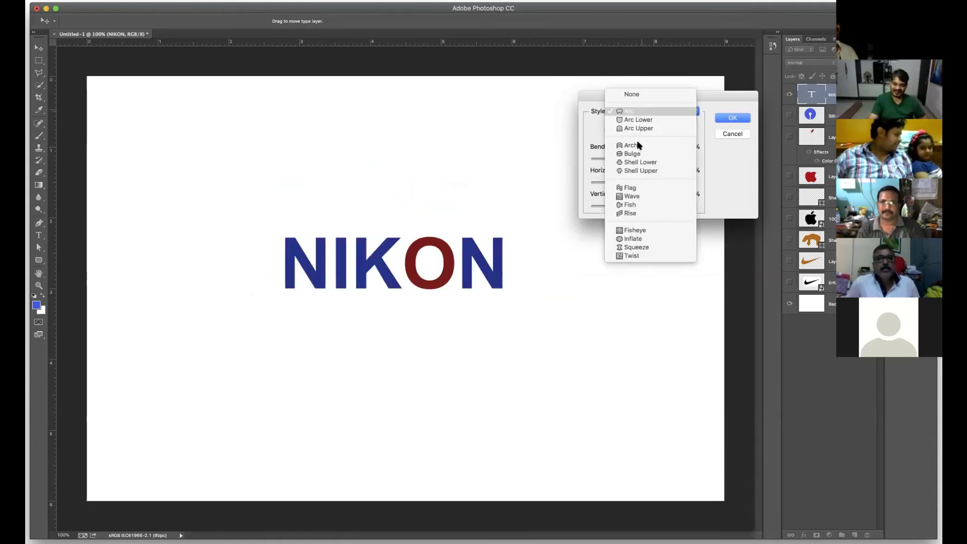
click(638, 146)
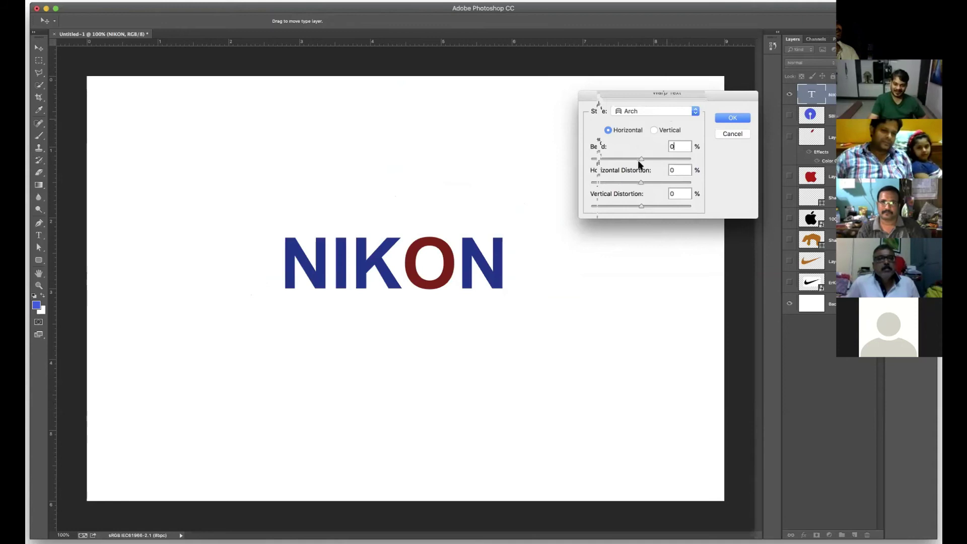
mouse_move(651, 162)
mouse_down()
mouse_move(666, 161)
mouse_move(611, 162)
mouse_move(660, 165)
mouse_up()
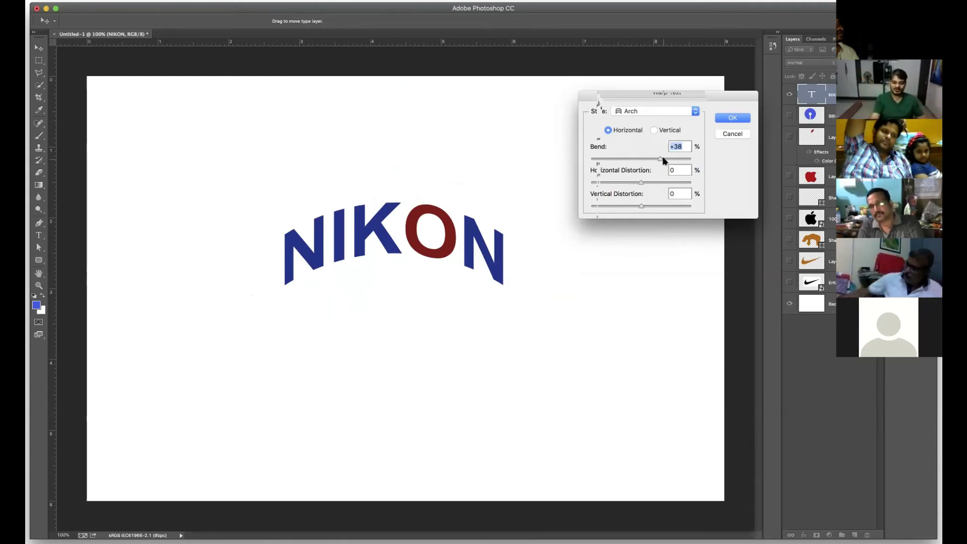
Try the Arch warp with a bend of +54% and horizontal distortion of +79%, and lower them to +17% and +33%.
drag(661, 160, 668, 162)
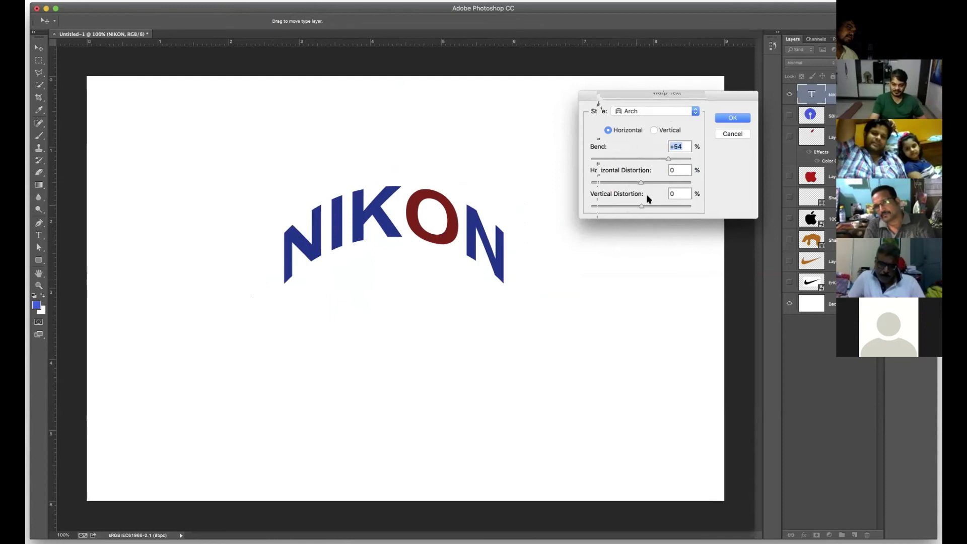
click(658, 182)
drag(668, 183, 681, 184)
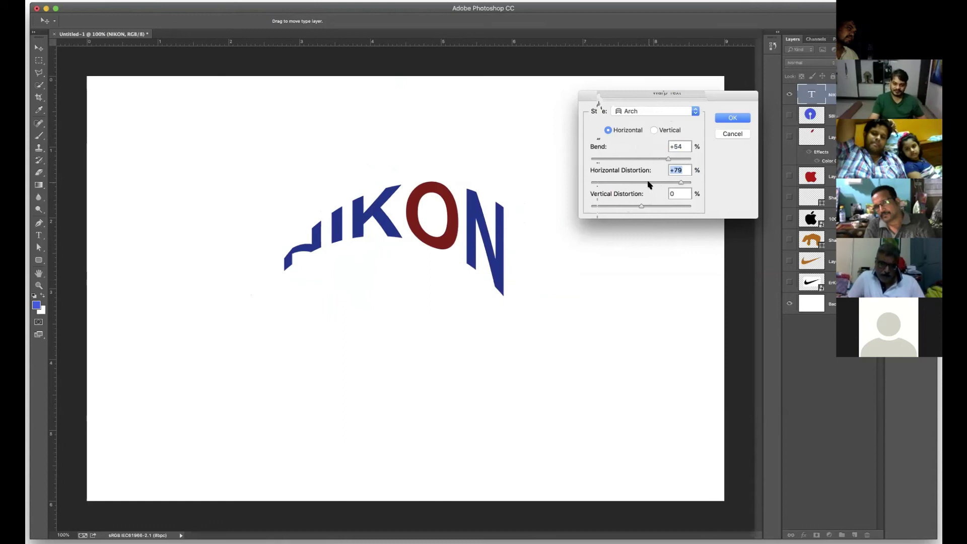
key(super+z)
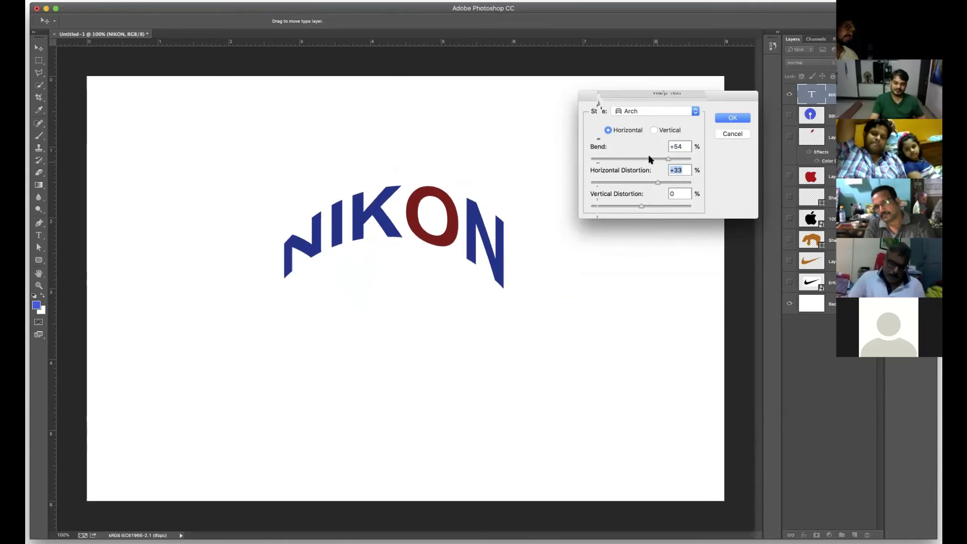
key(super+z)
Try the Bulge warp style on the NIKON text and switch the style to Fish.
click(667, 111)
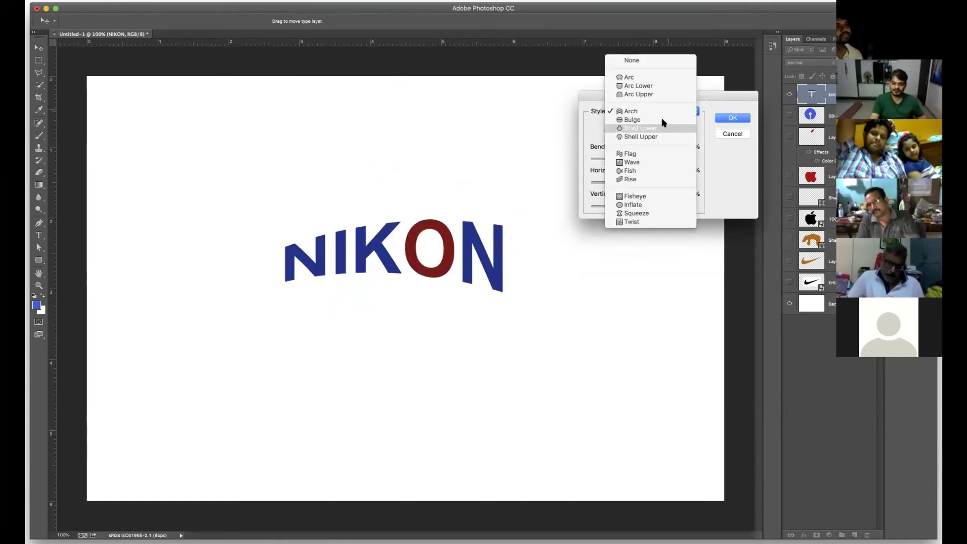
click(662, 120)
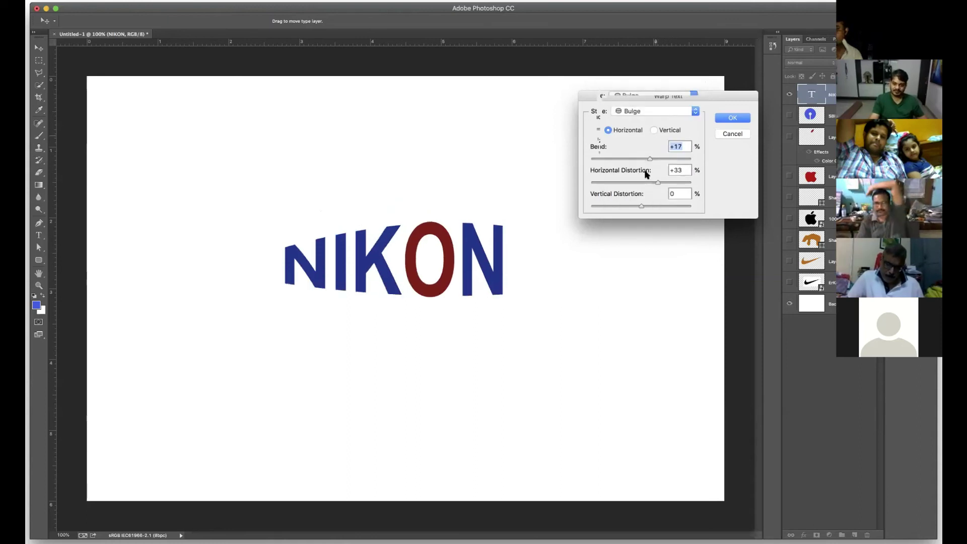
click(654, 111)
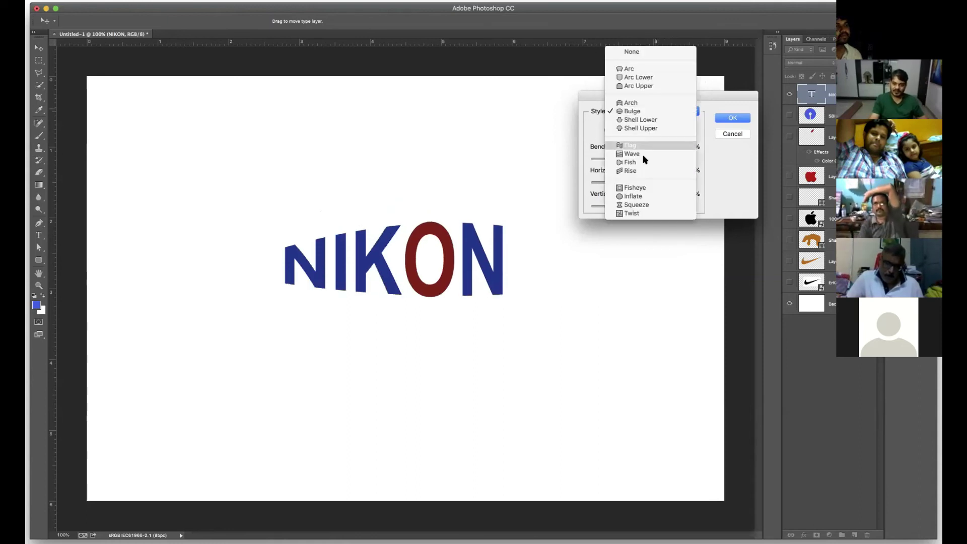
click(641, 161)
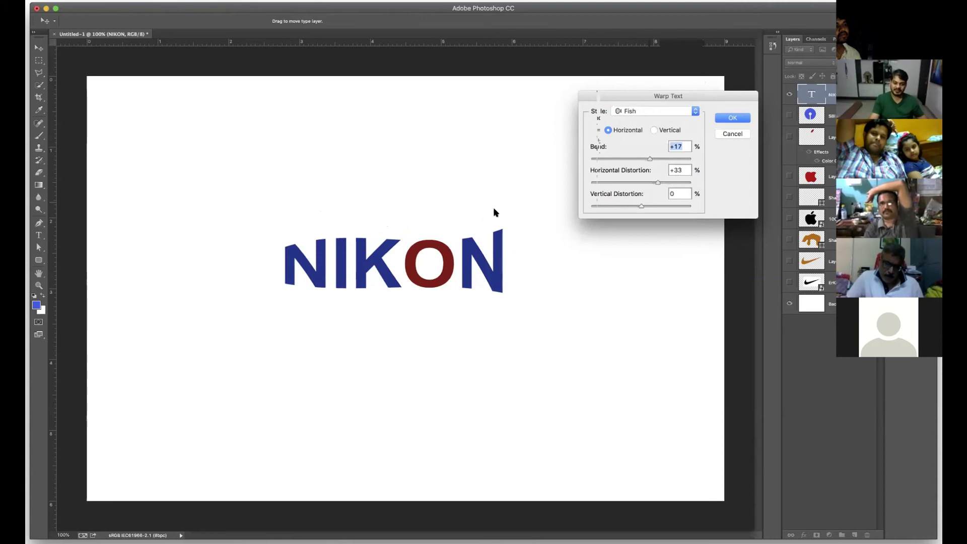
Apply the Fish warp with a bend of +78%, horizontal distortion of +60% and vertical distortion of +19%.
drag(650, 159, 649, 206)
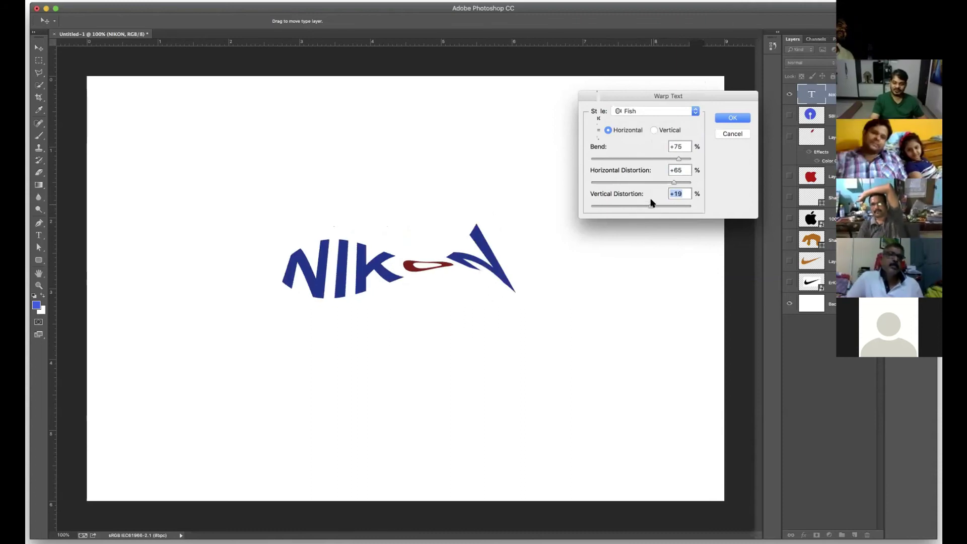
click(661, 182)
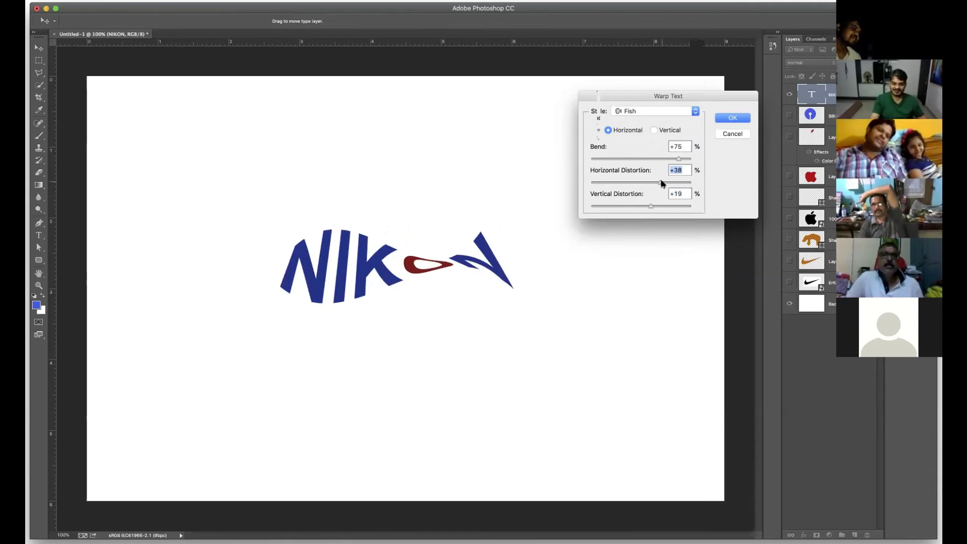
drag(660, 183, 667, 183)
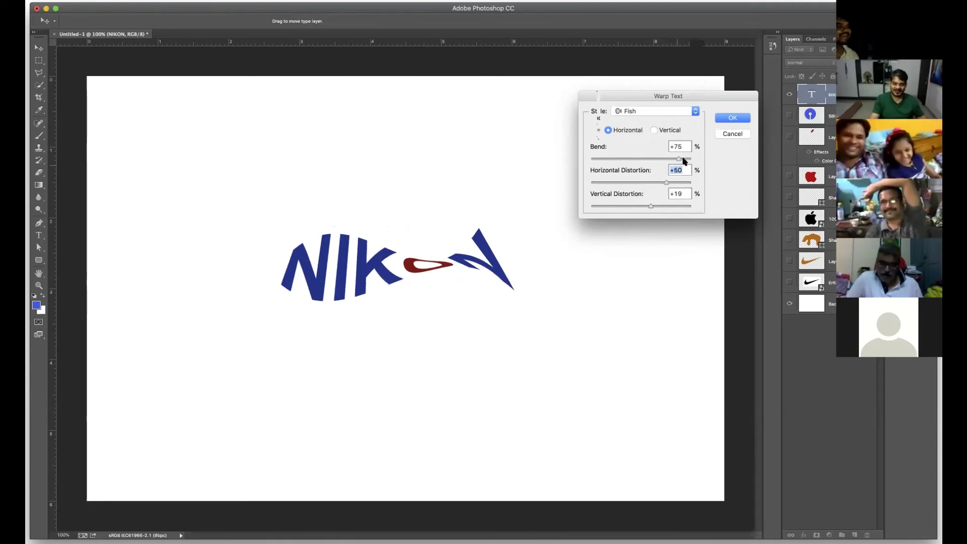
mouse_move(678, 159)
mouse_down()
mouse_move(665, 159)
mouse_move(677, 160)
mouse_up()
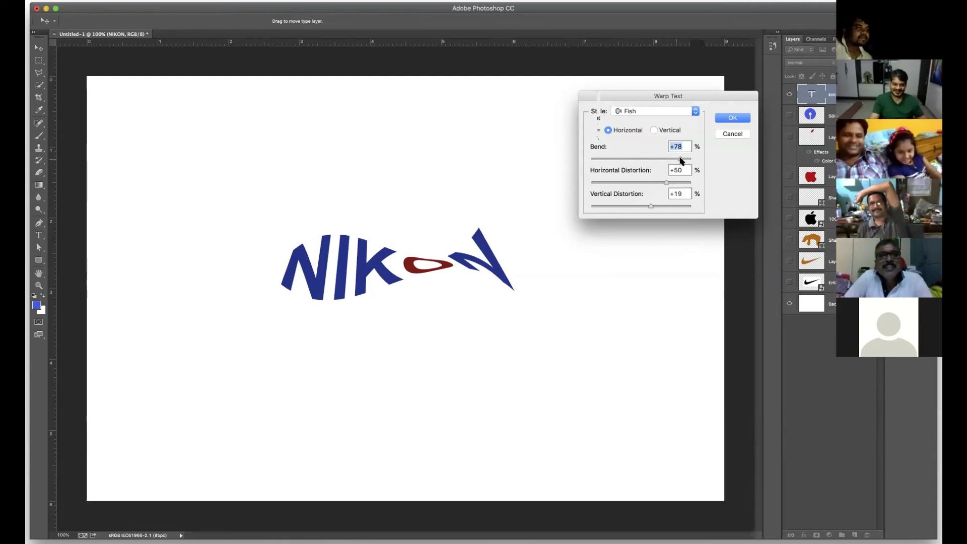
drag(677, 160, 679, 160)
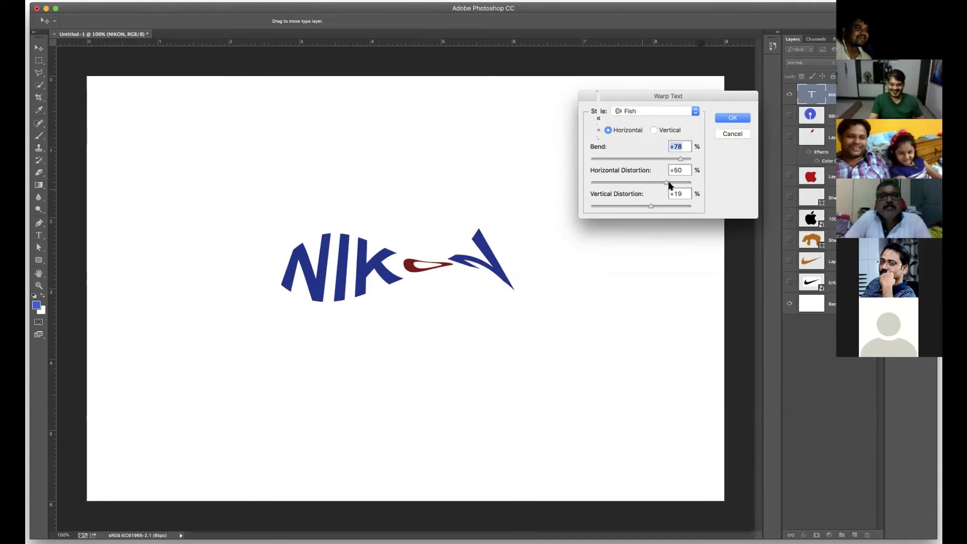
key(Tab)
drag(671, 184, 668, 184)
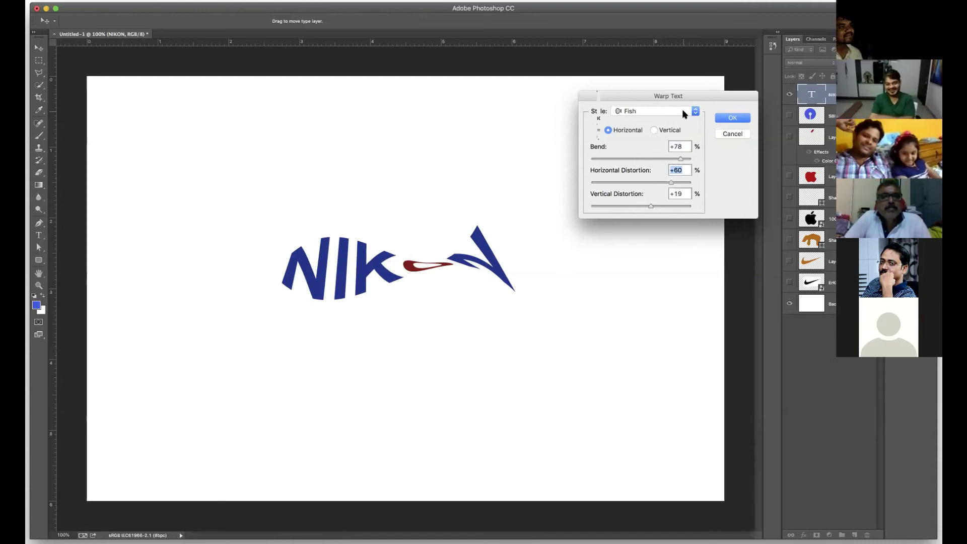
click(727, 119)
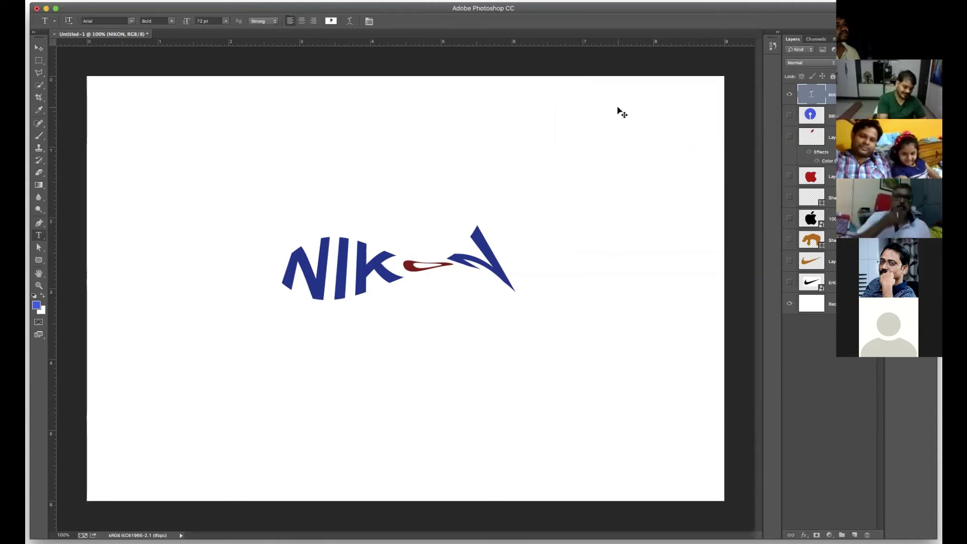
Undo the warp on the NIKON text and hide its layer.
key(ctrl+z)
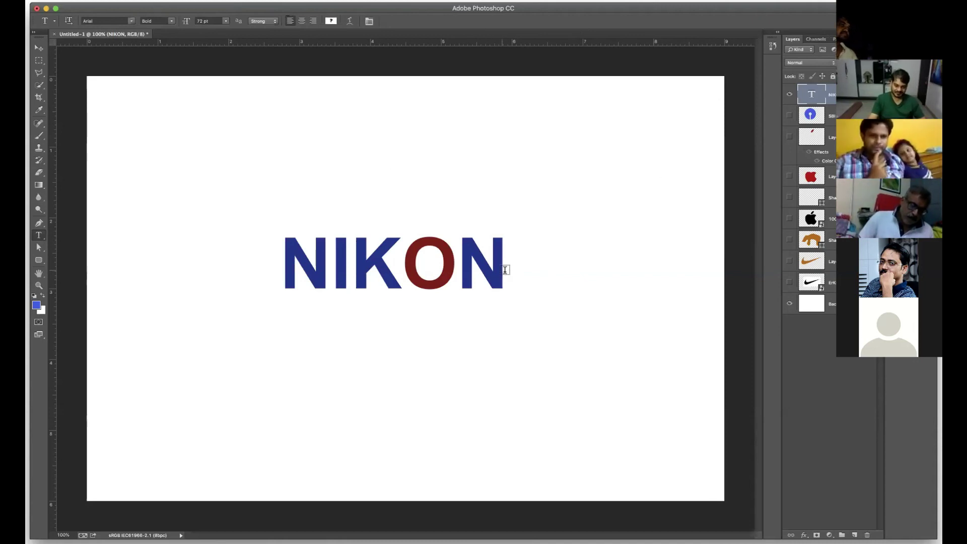
click(789, 95)
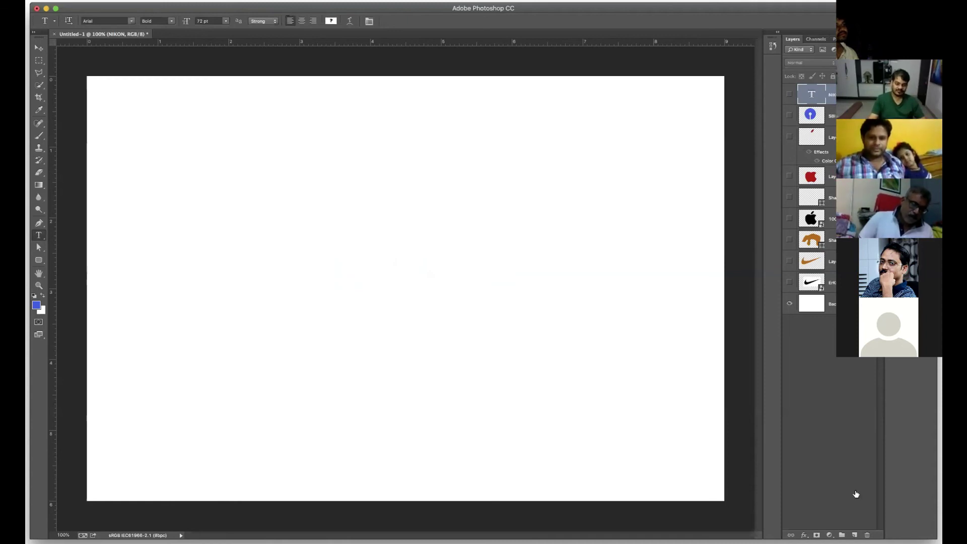
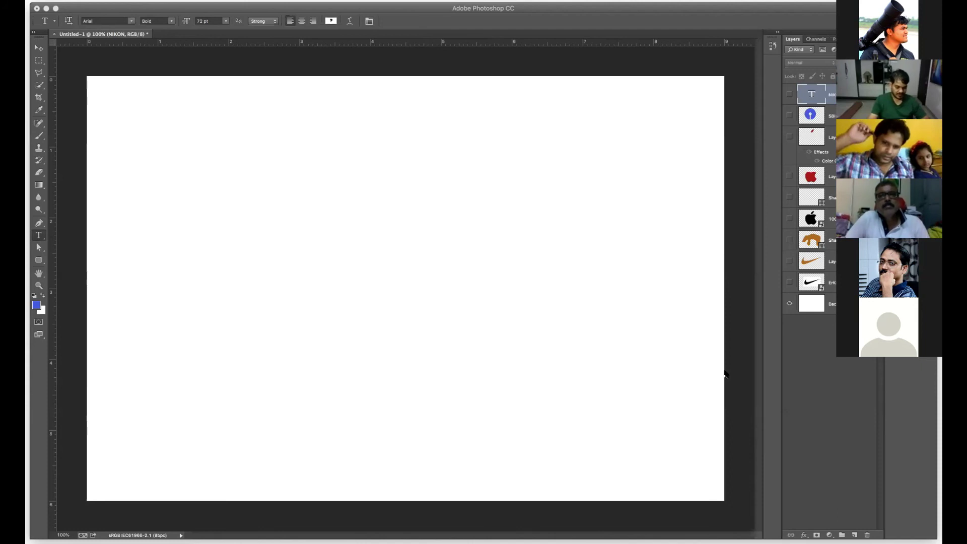
click(96, 6)
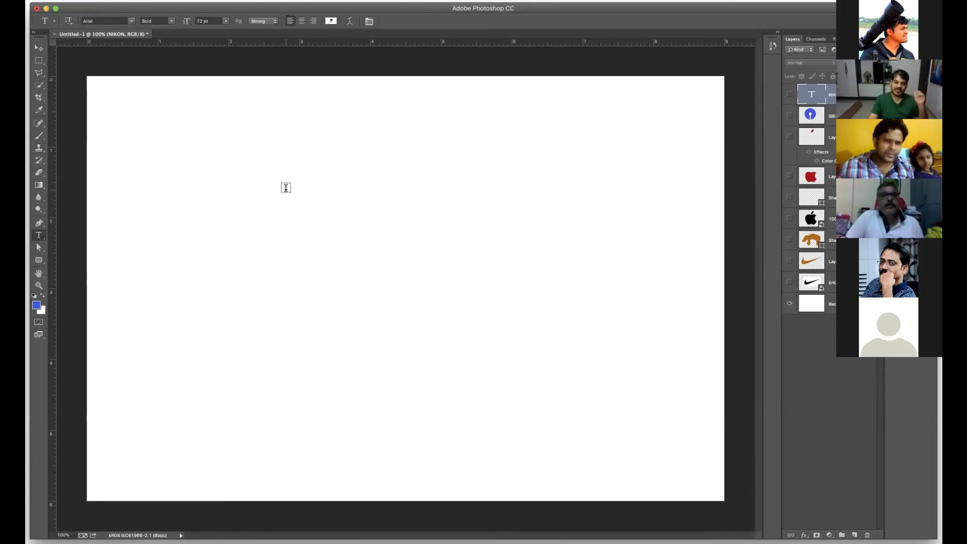
Draw a text box about 5 by 3.3 inches mid-canvas and paste the copied photography lighting text at 10 pt.
drag(203, 162, 563, 401)
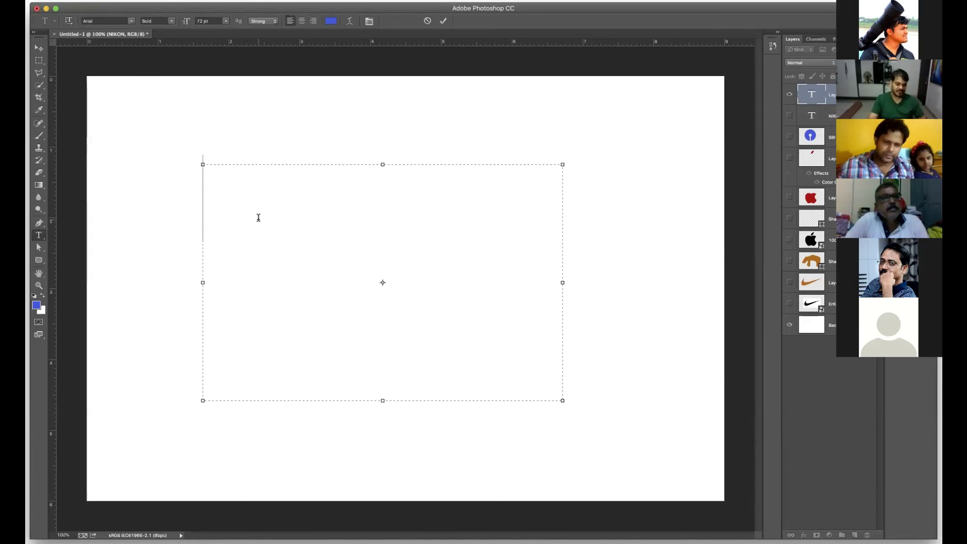
click(225, 21)
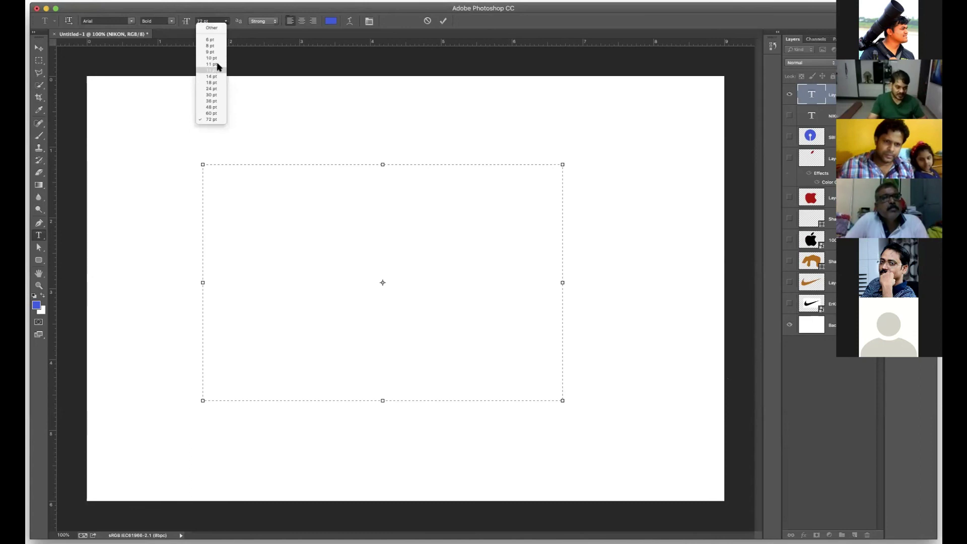
click(217, 58)
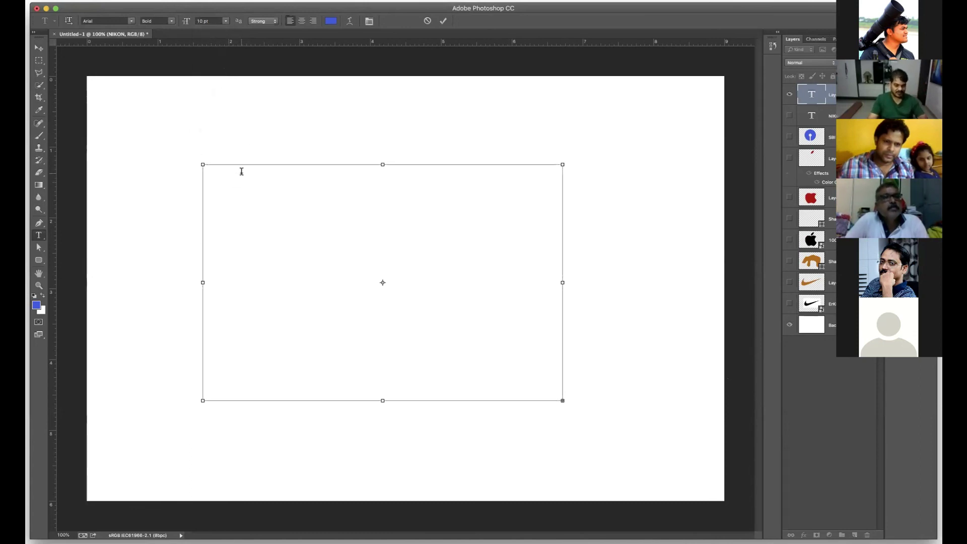
key(super+v)
Resize the paragraph text box to fit all the text, extending it downward, widening it slightly and raising its upper edge.
drag(382, 400, 378, 468)
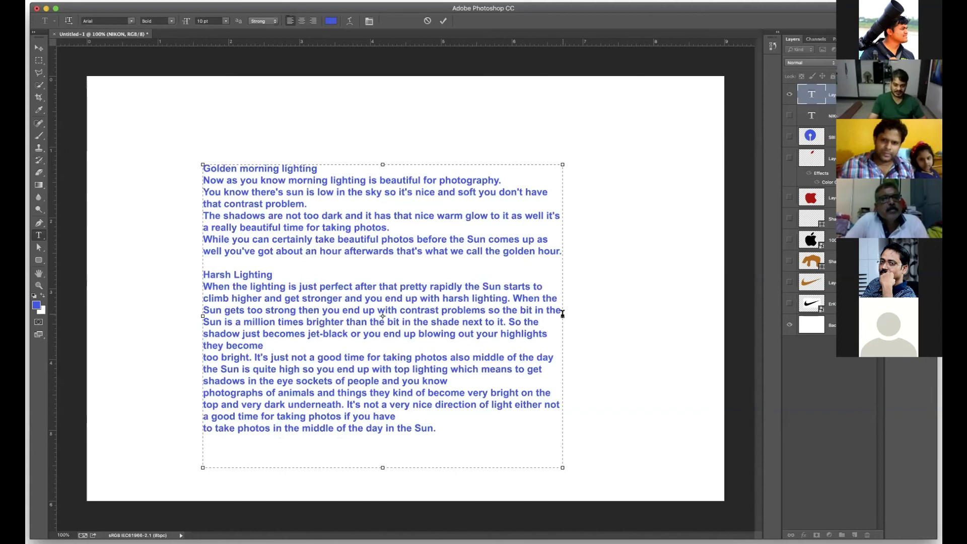
drag(563, 311, 565, 313)
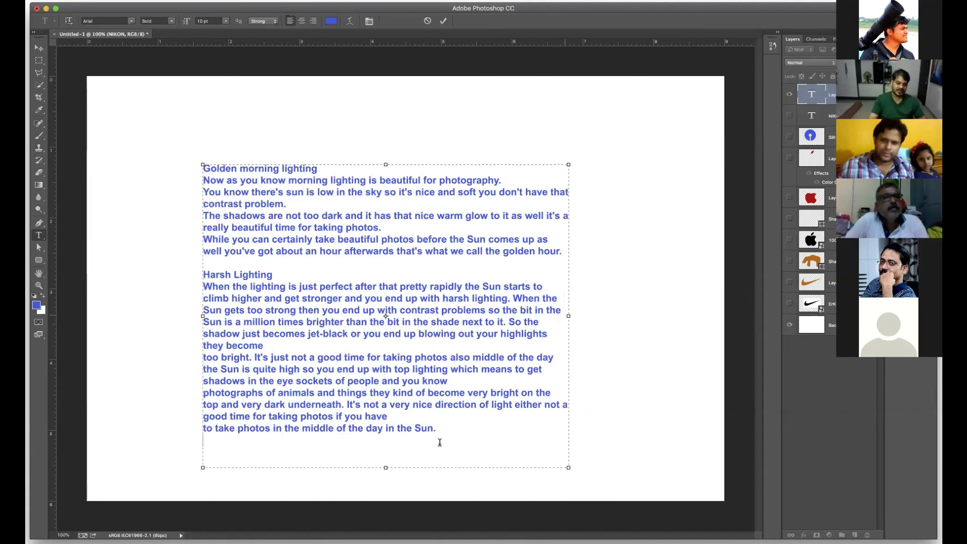
mouse_move(387, 457)
mouse_down()
mouse_move(389, 386)
mouse_move(389, 444)
mouse_up()
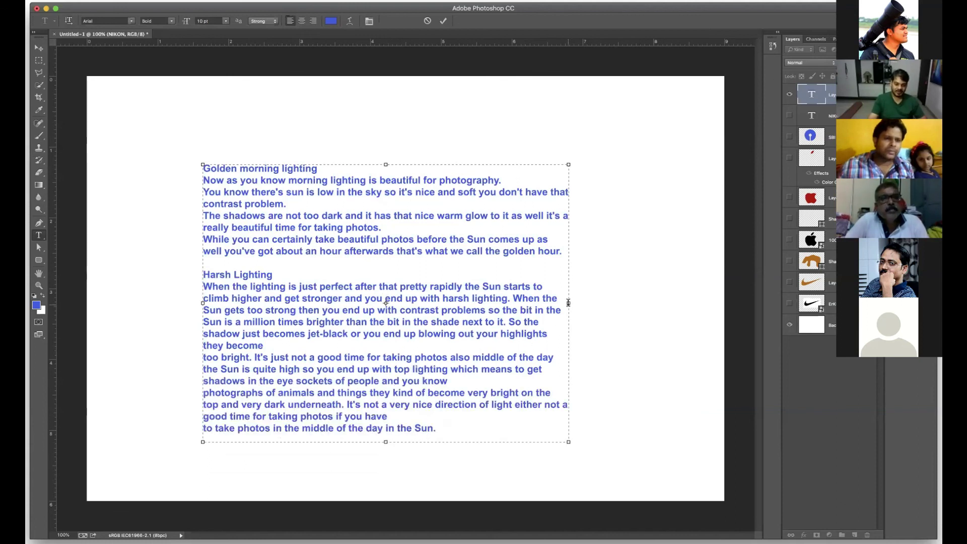
mouse_move(567, 304)
mouse_down()
mouse_move(548, 303)
mouse_move(597, 302)
mouse_move(492, 302)
mouse_move(582, 304)
mouse_move(571, 303)
mouse_up()
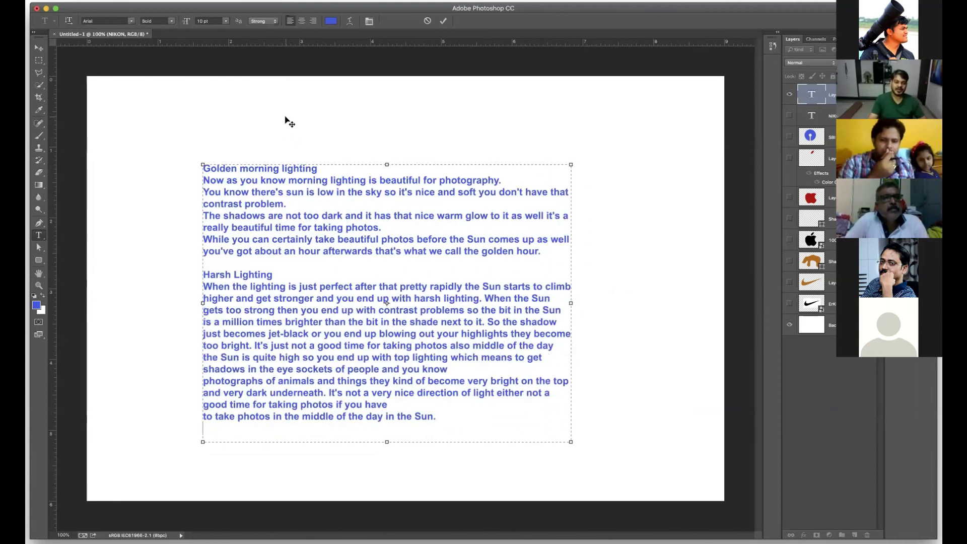
drag(388, 162, 388, 138)
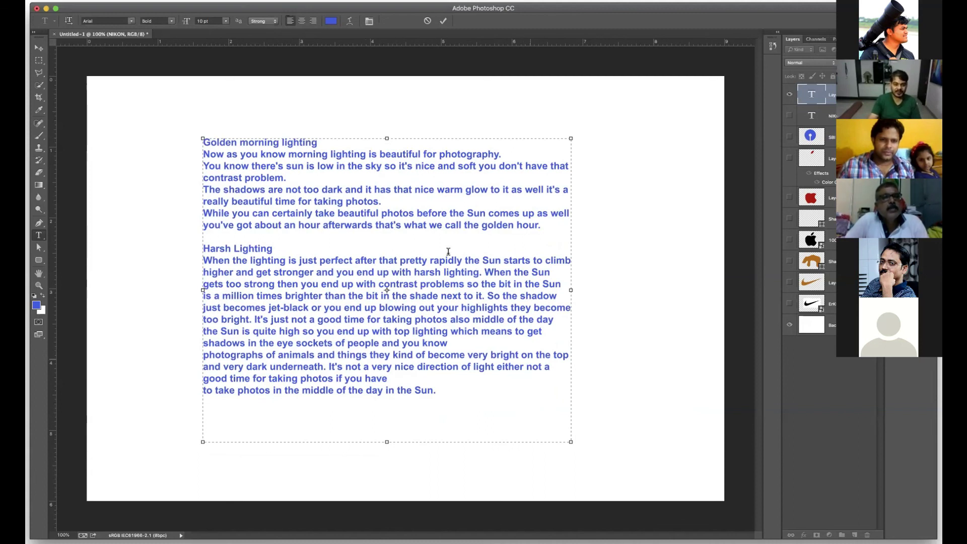
Try center, right and center-justified alignment on all the paragraph text, and settle on justified with the last line aligned left.
click(369, 21)
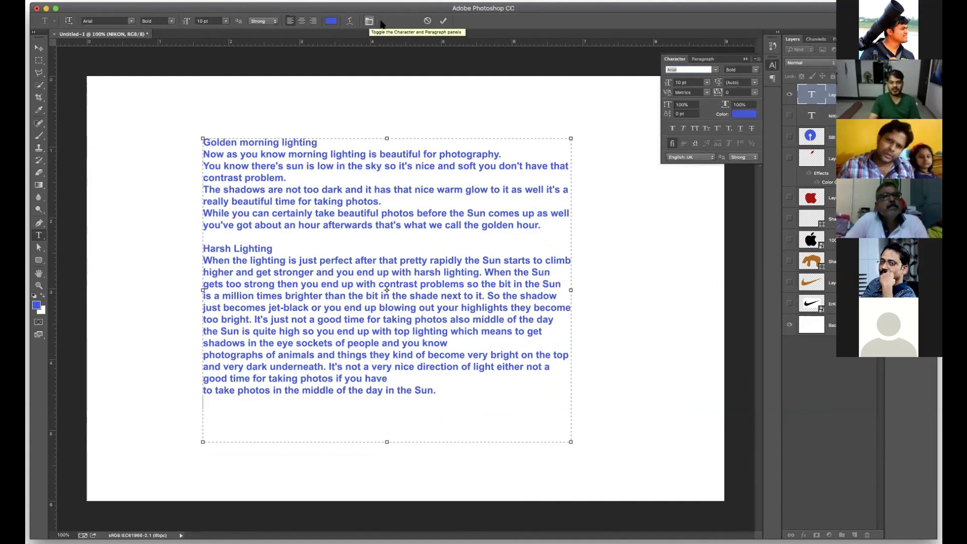
click(710, 61)
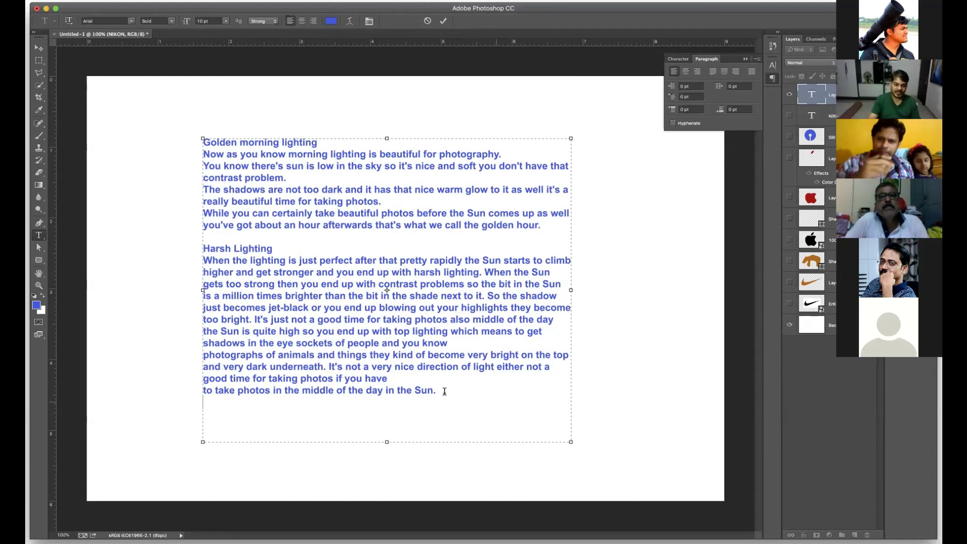
key(super+a)
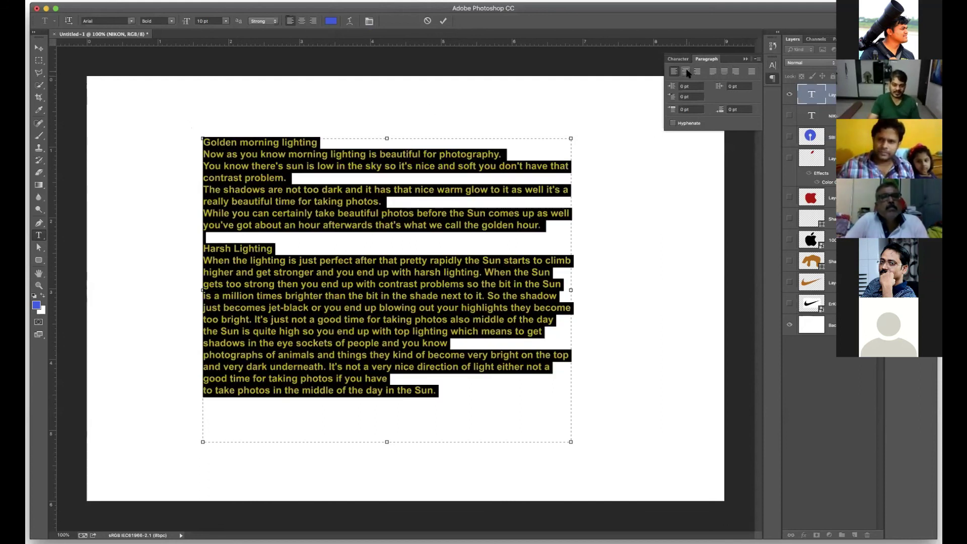
click(686, 72)
click(698, 72)
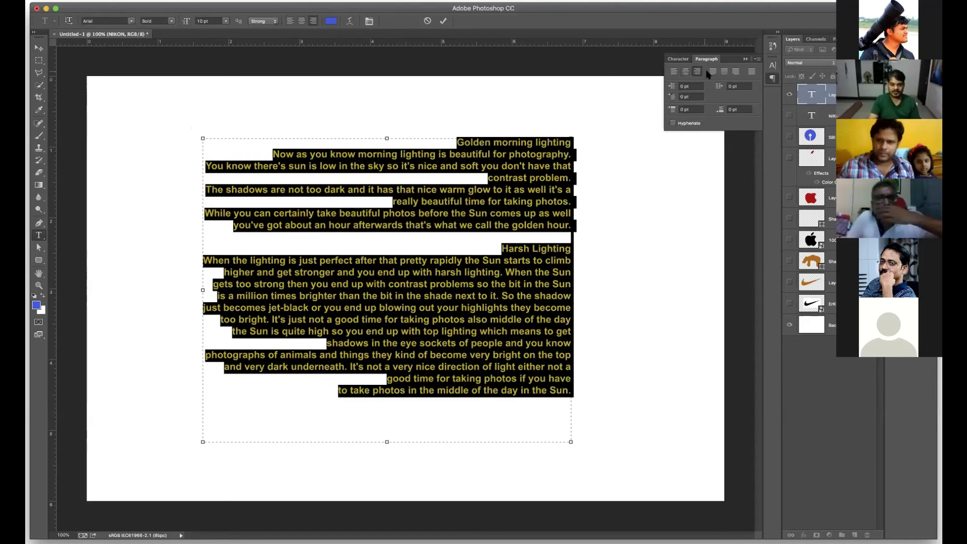
click(713, 72)
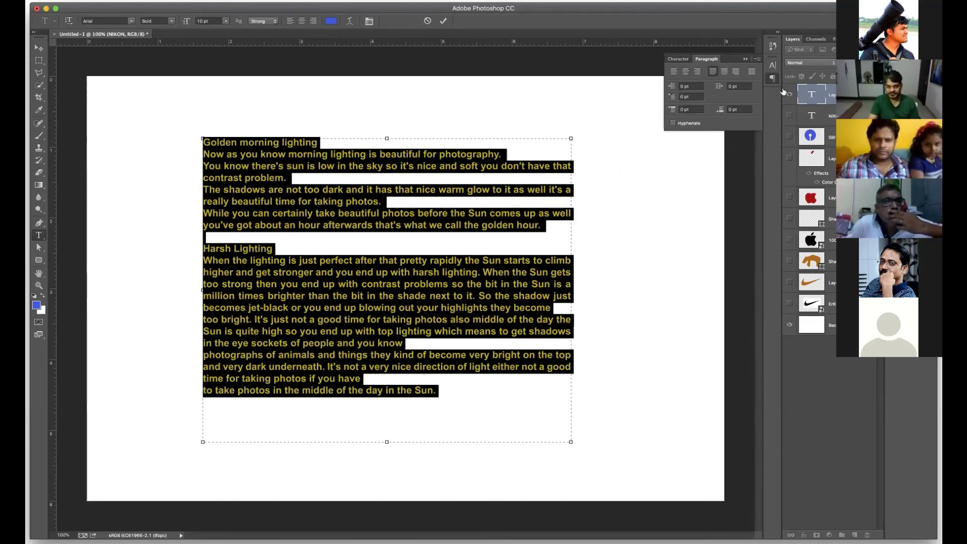
click(722, 72)
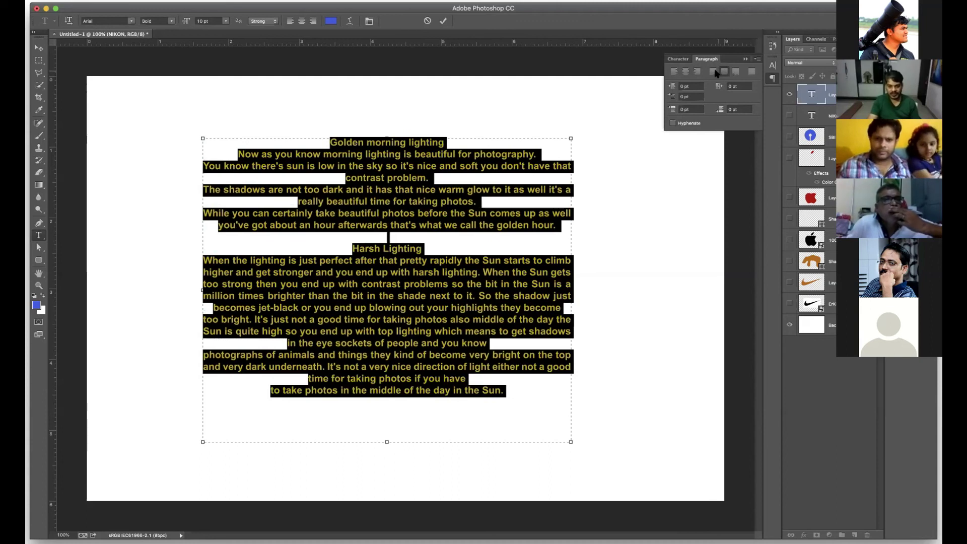
click(713, 72)
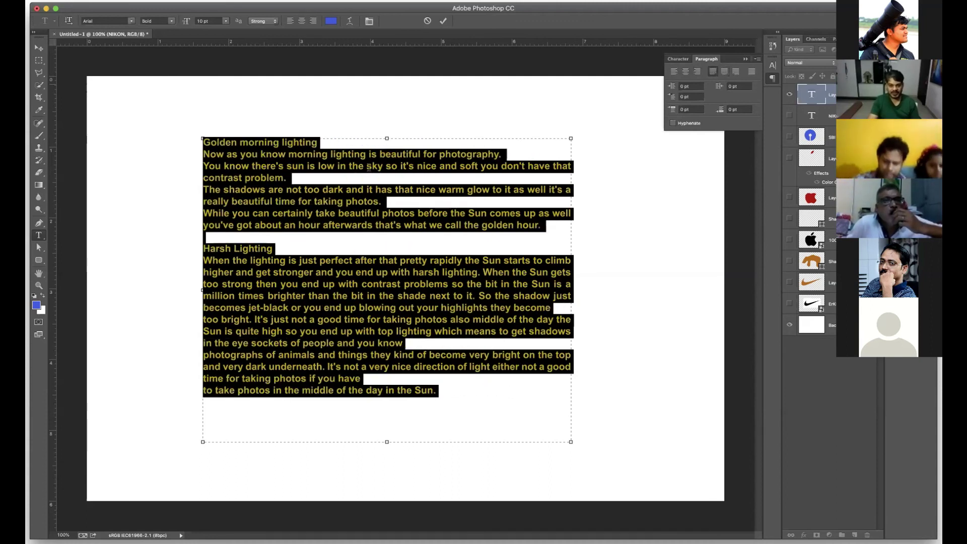
Remove the line break before "You know there's sun is low" so the sentence joins the preceding line.
click(316, 165)
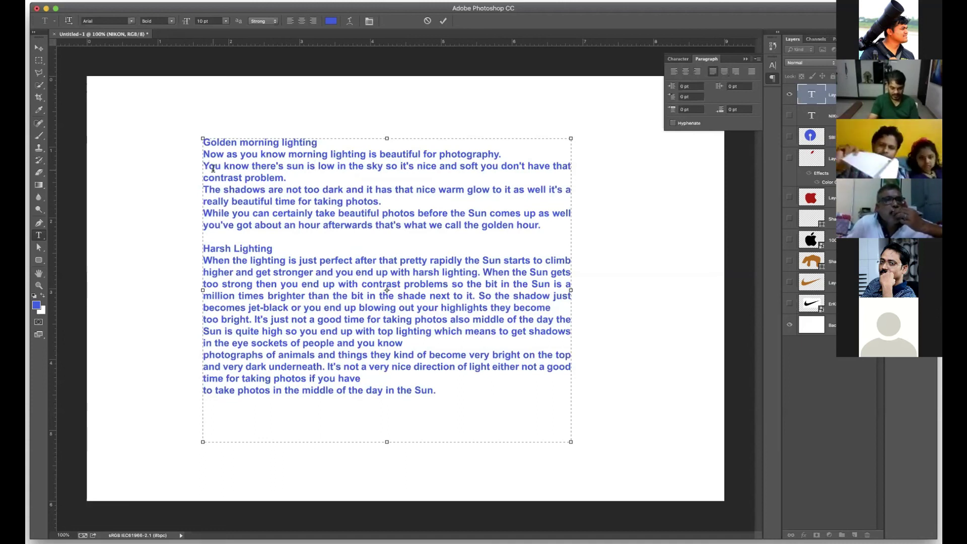
click(205, 167)
key(BackSpace)
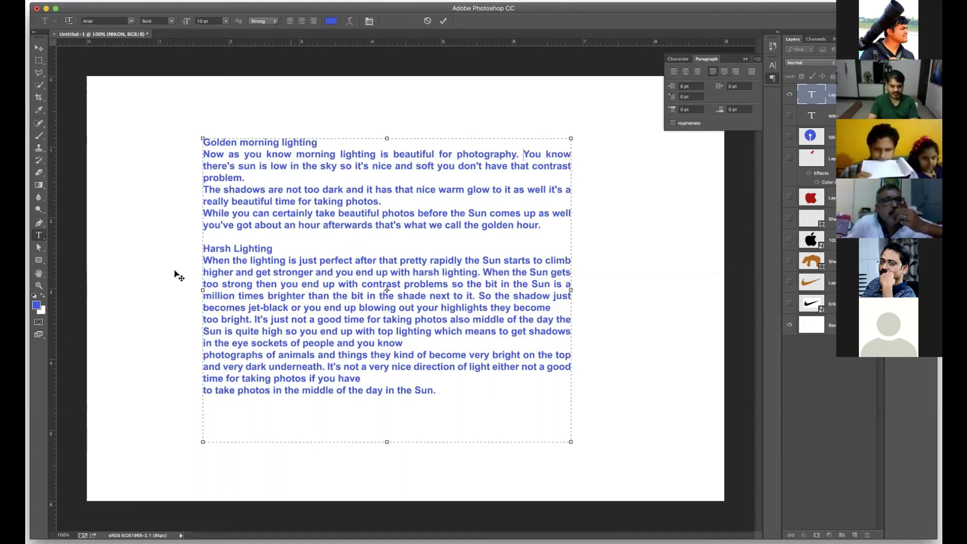
Remove the line breaks before "The shadows", "While you can", "photographs of animals" and "too bright" so each joins its preceding line.
click(205, 190)
key(BackSpace)
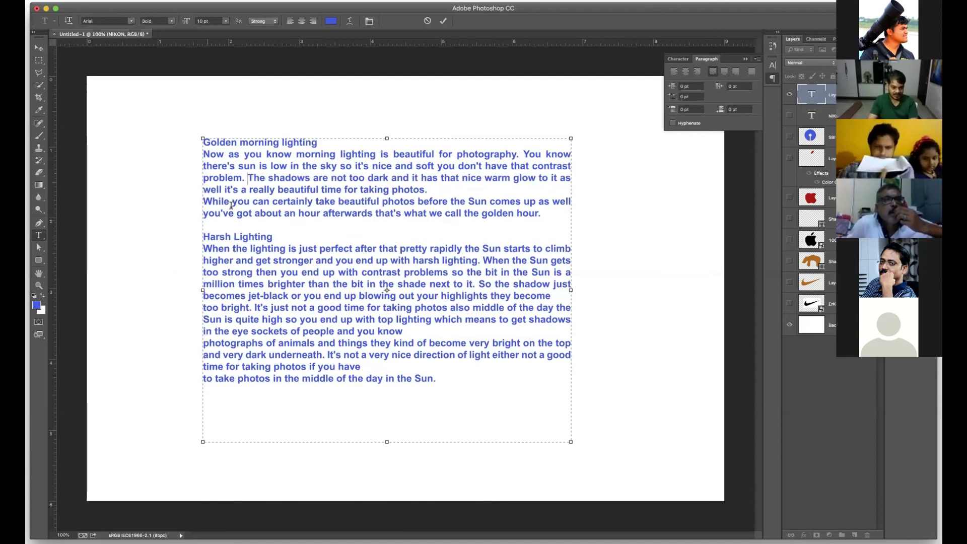
click(205, 201)
key(BackSpace)
click(205, 344)
key(BackSpace)
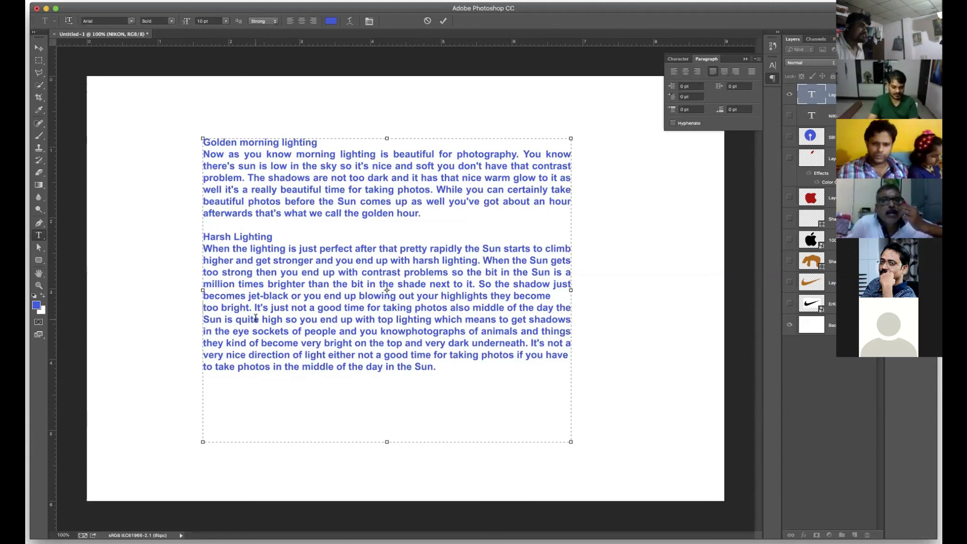
key(BackSpace)
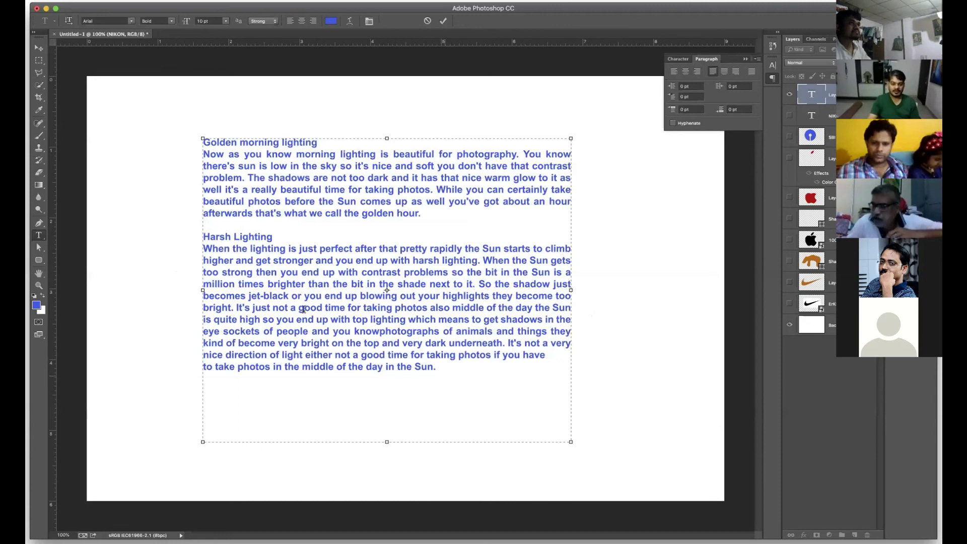
Try justifying all the text with the last line centered, right-aligned and fully justified, and return to last line aligned left.
key(super+a)
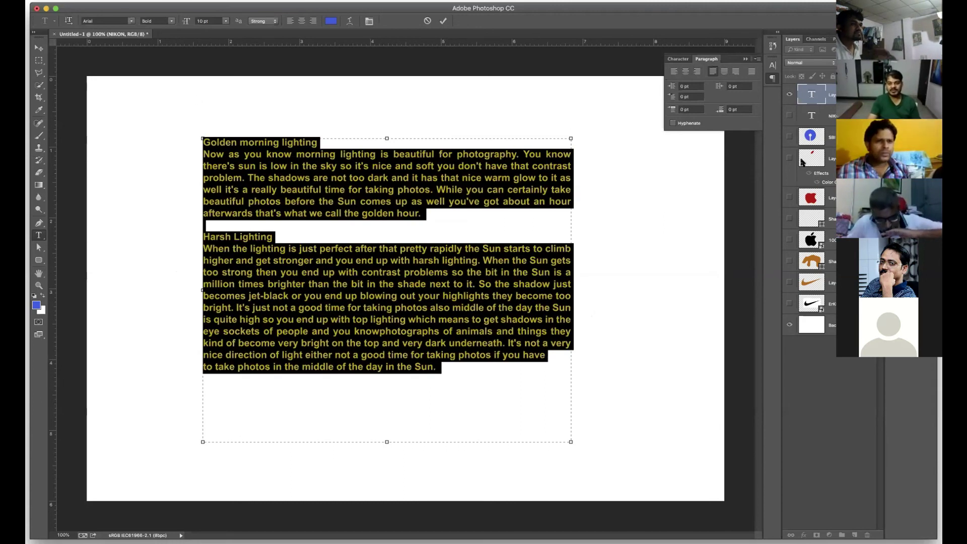
click(725, 71)
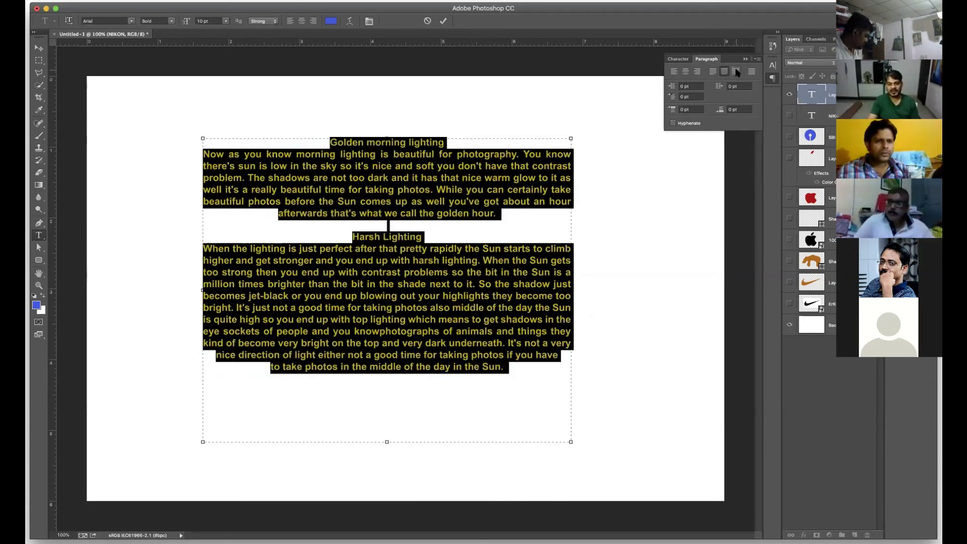
click(736, 72)
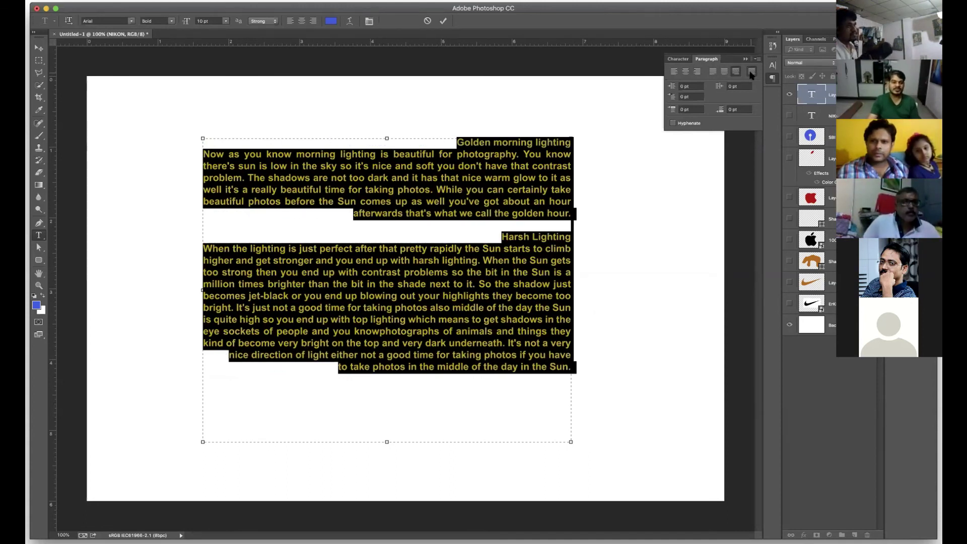
click(751, 73)
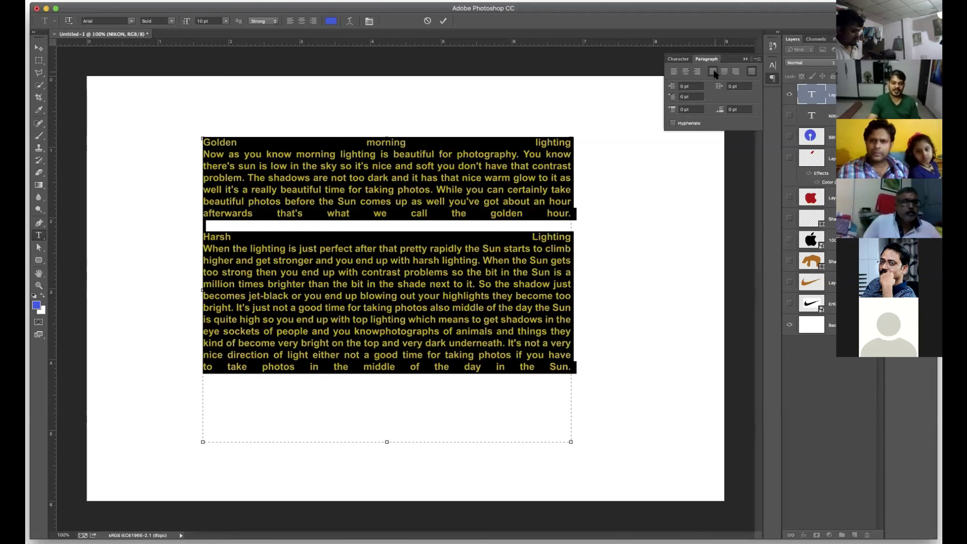
click(712, 71)
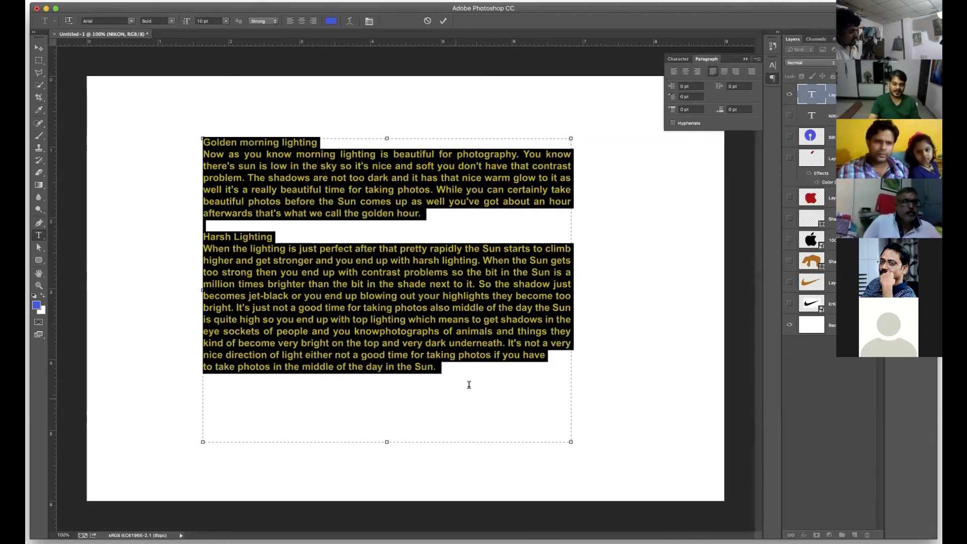
key(Right)
Recolor the "Golden morning lighting" heading dark red.
drag(321, 139, 163, 141)
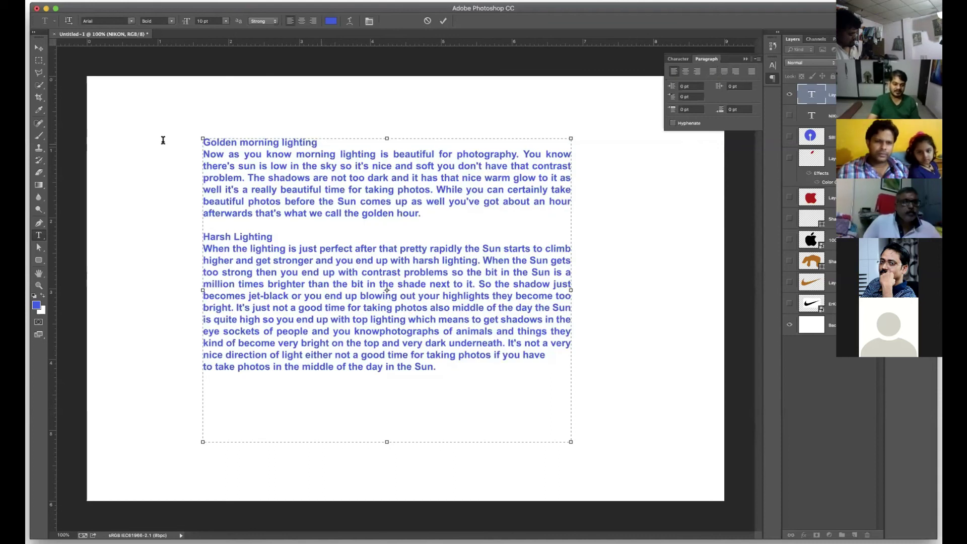
click(330, 23)
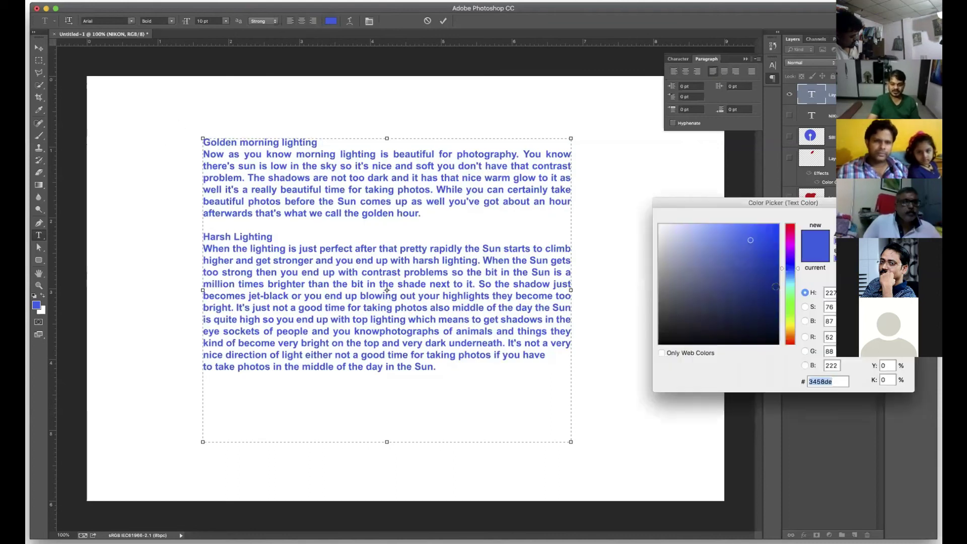
click(791, 345)
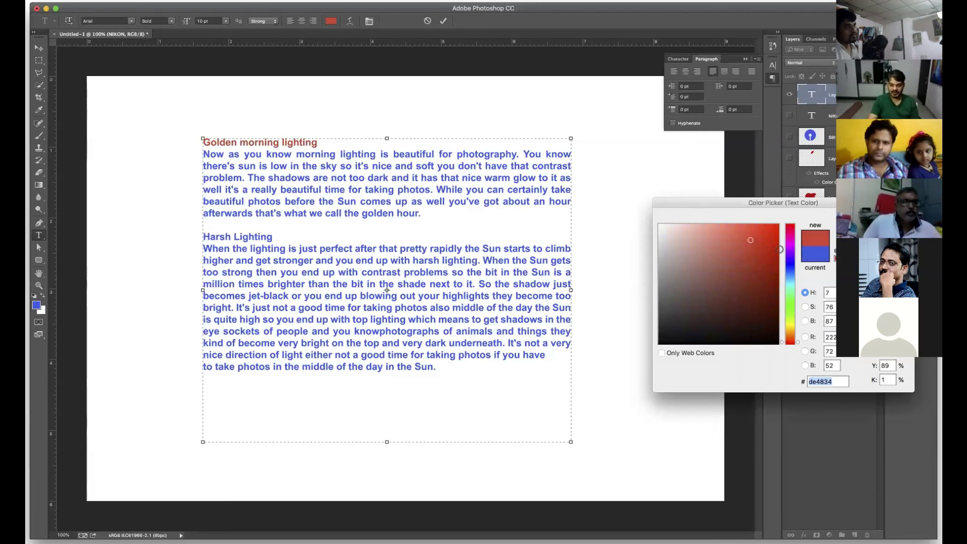
click(778, 248)
key(Return)
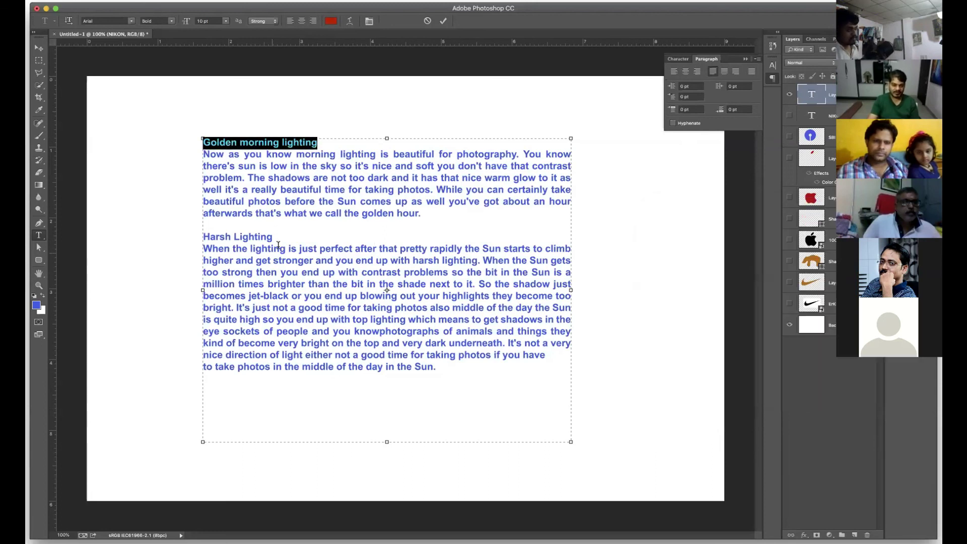
Recolor the "Harsh Lighting" heading red (cb220c) by sampling the color of the first heading, and commit the text edit.
drag(158, 238, 273, 237)
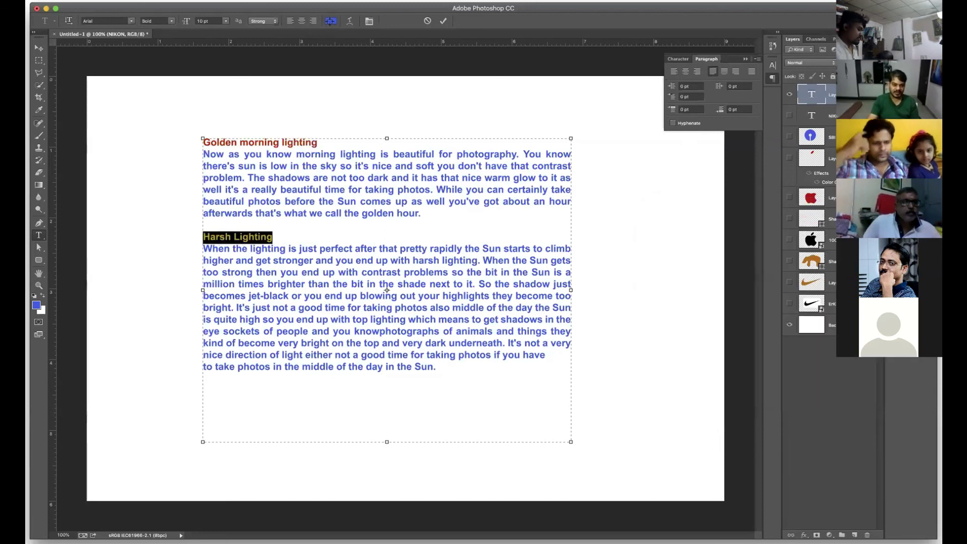
click(330, 22)
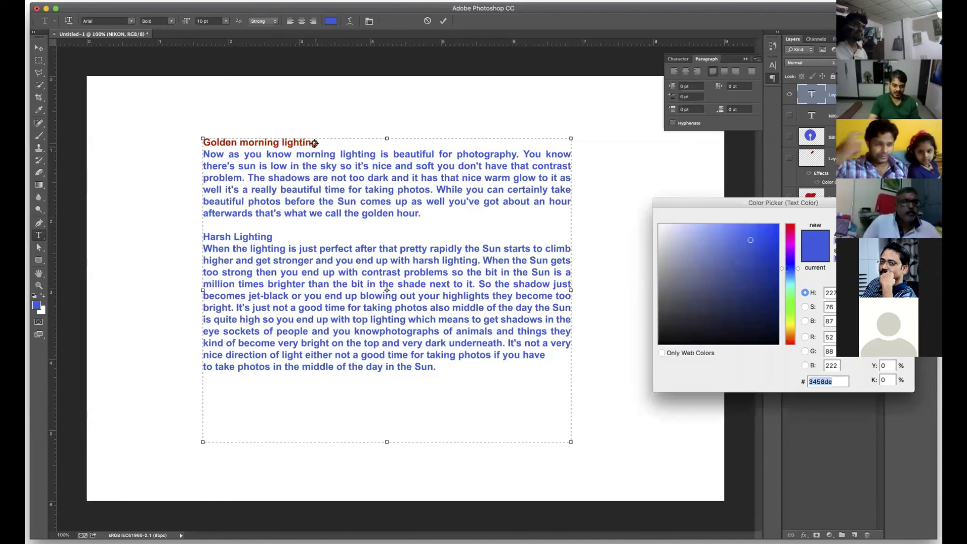
click(314, 143)
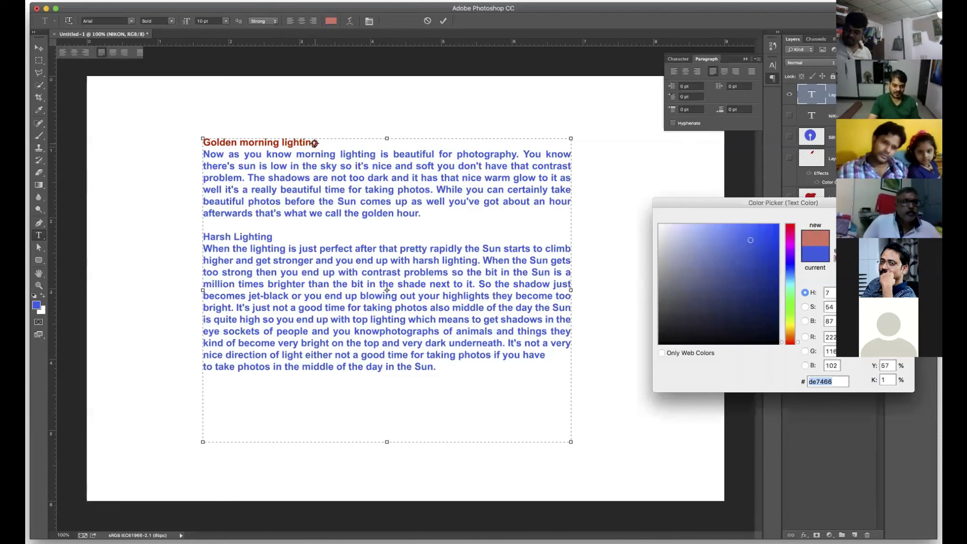
click(210, 144)
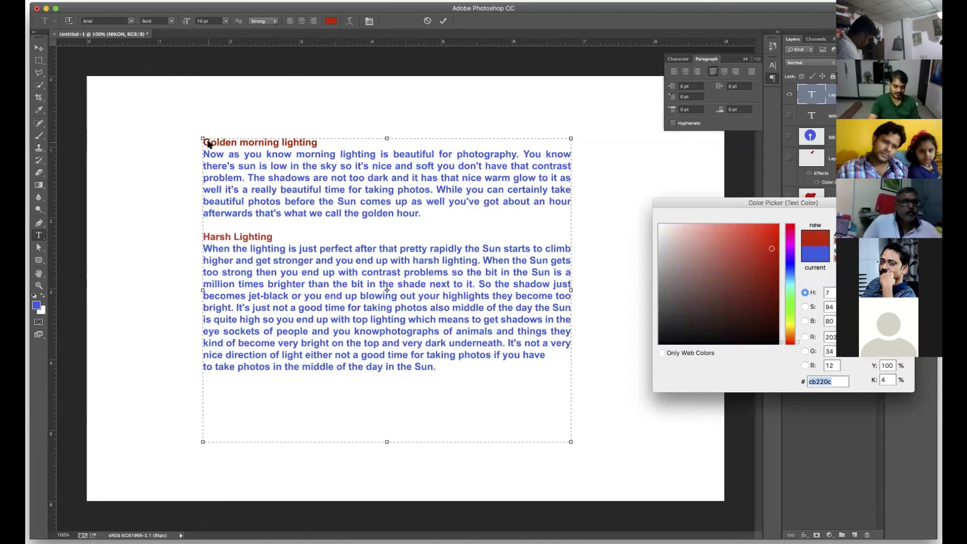
key(Return)
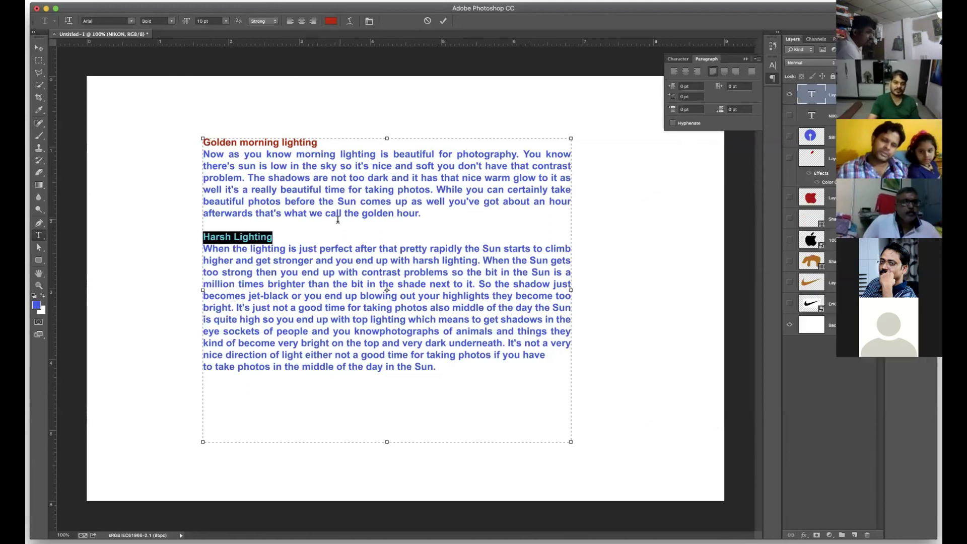
click(444, 21)
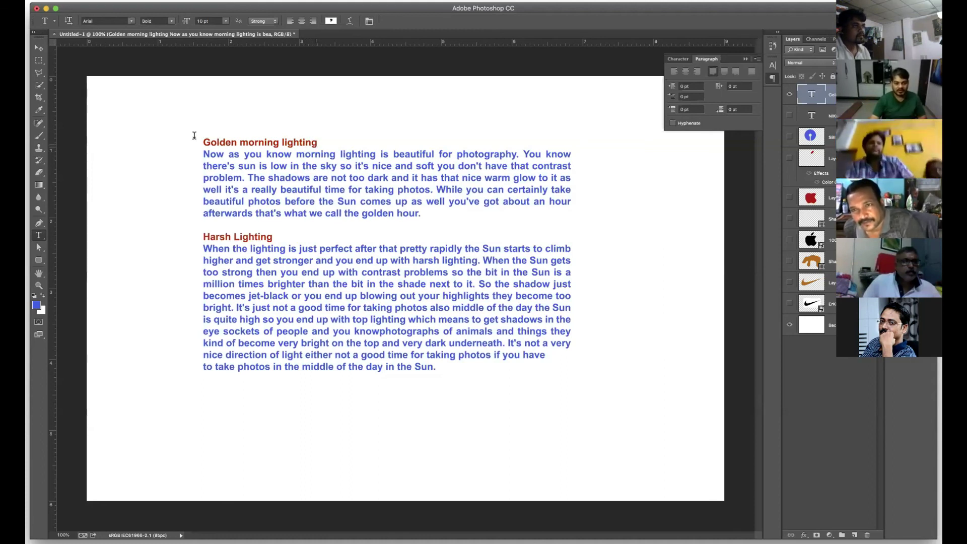
Center-align the "Golden morning lighting" and "Harsh Lighting" headings.
drag(317, 143, 202, 143)
click(302, 20)
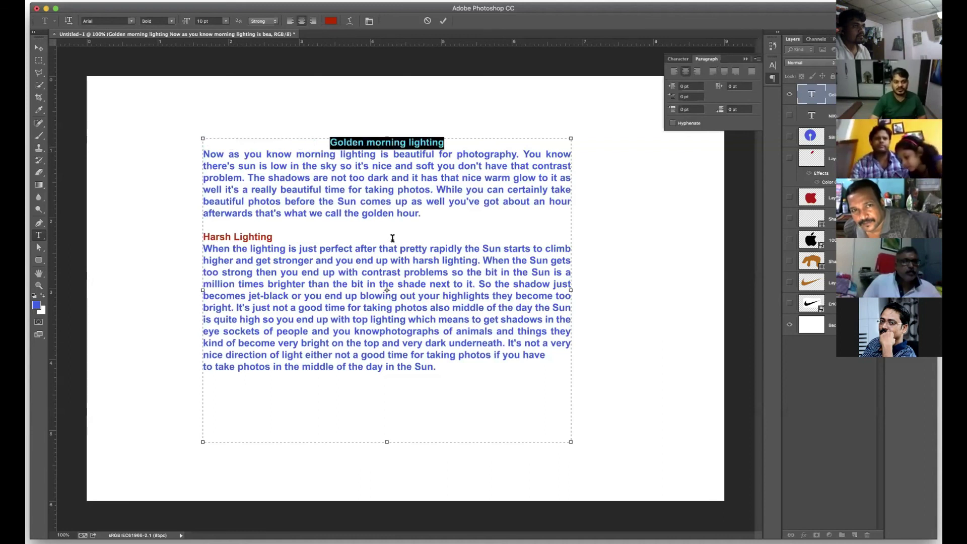
drag(274, 238, 203, 237)
click(302, 21)
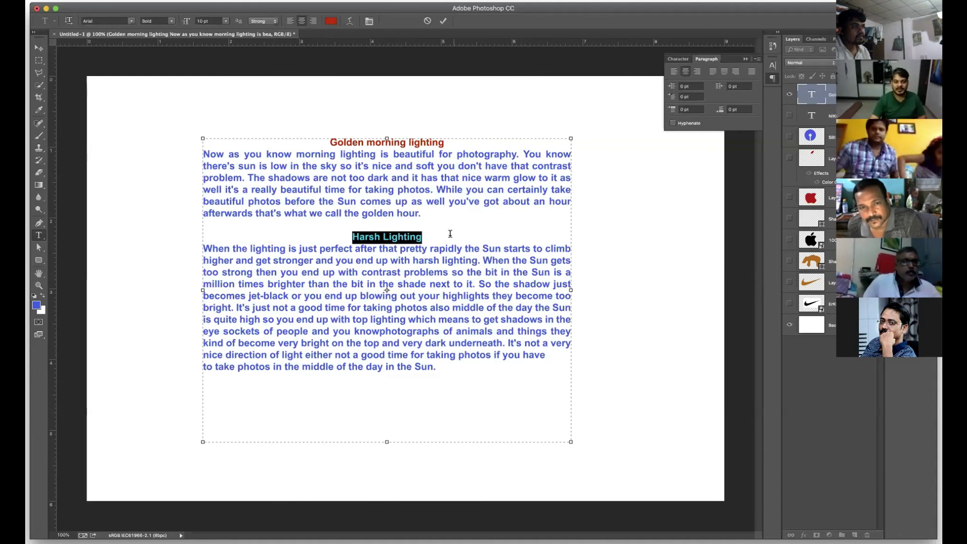
Left-align the "Harsh Lighting" and "Golden morning lighting" headings and commit the text edit.
click(450, 234)
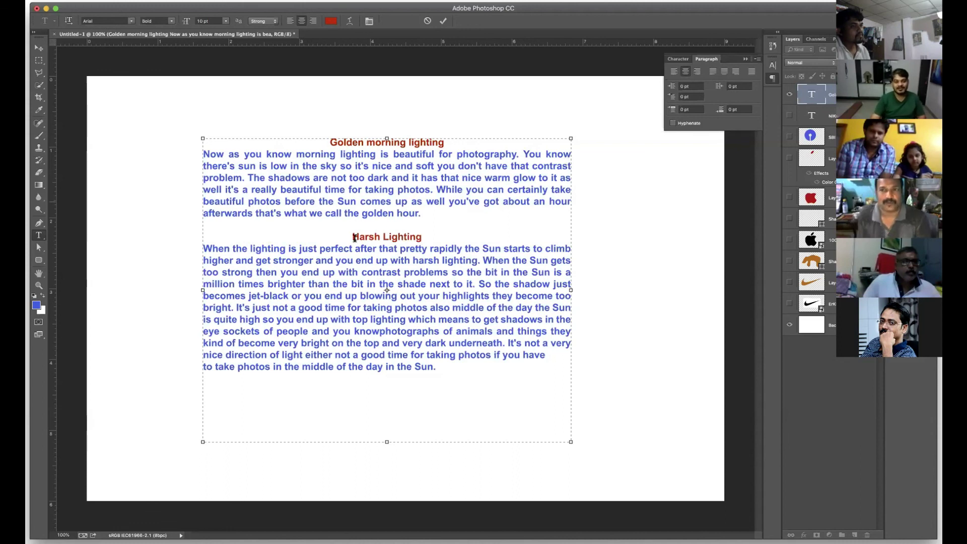
key(shift+Left)
key(shift+Left)
key(shift+Left)
key(shift+Left)
key(shift+Left)
key(shift+Left)
key(shift+Left)
key(shift+Left)
key(shift+Left)
key(shift+Left)
key(shift+Left)
key(shift+Left)
key(shift+Left)
key(shift+Left)
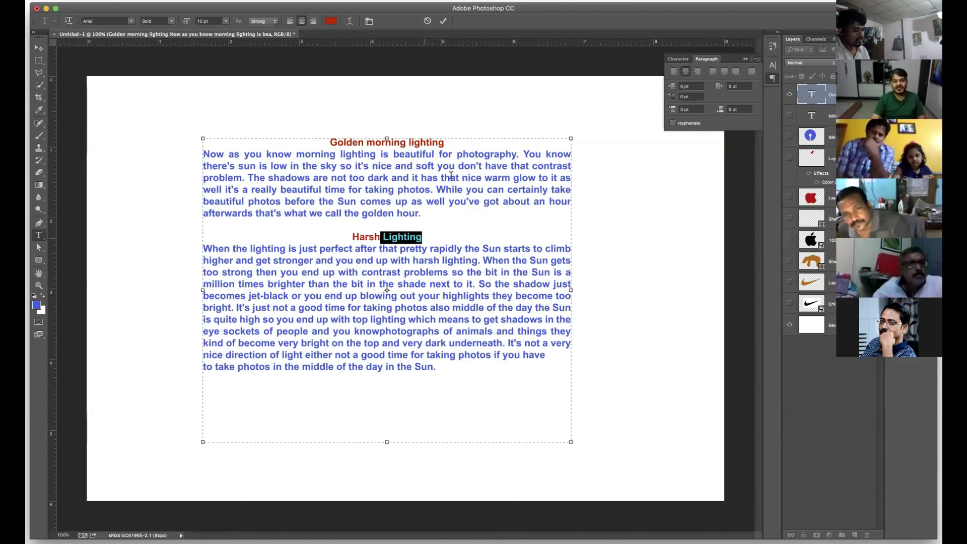
click(674, 71)
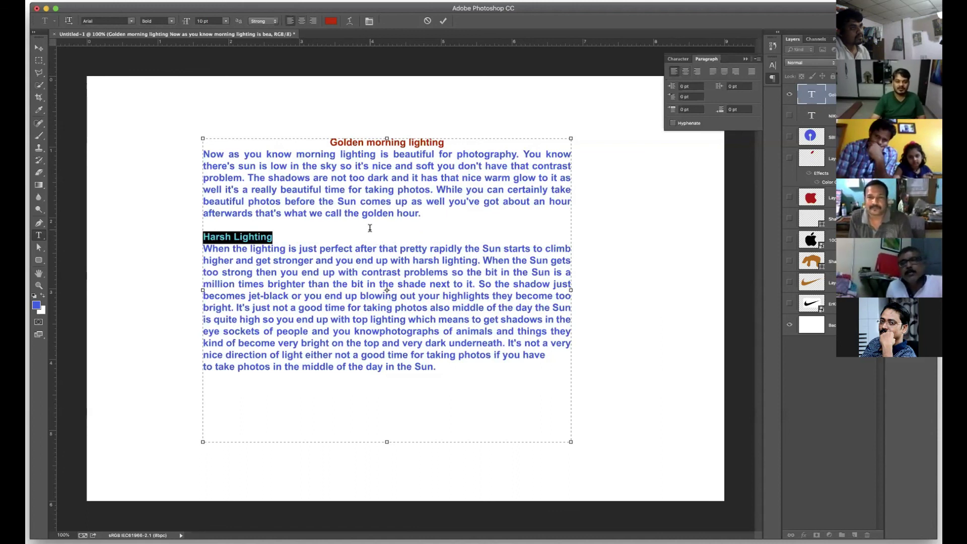
drag(445, 143, 330, 142)
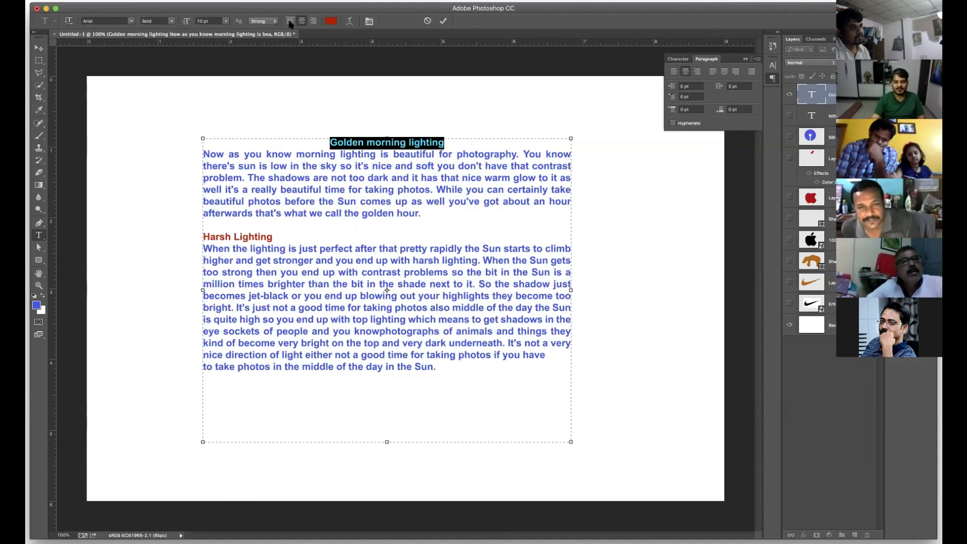
click(290, 21)
click(322, 231)
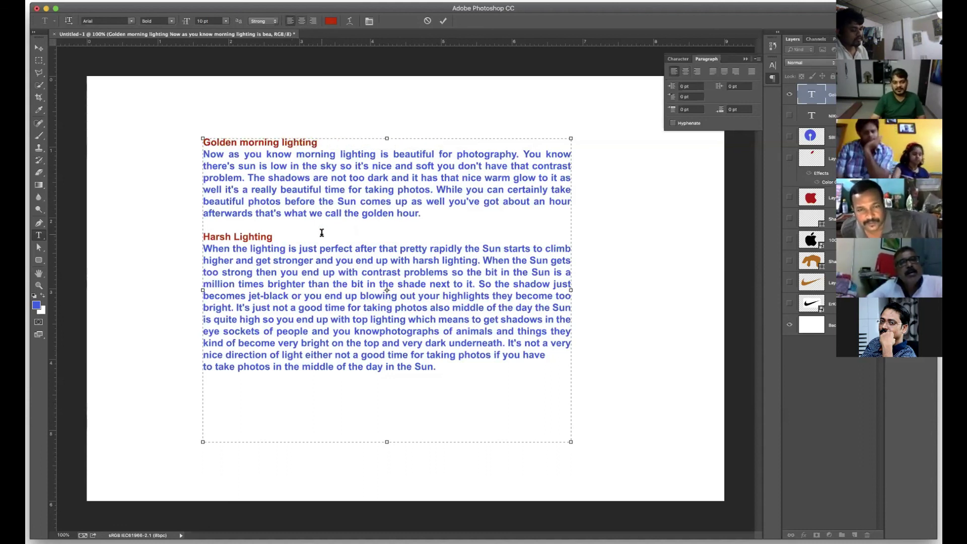
click(444, 21)
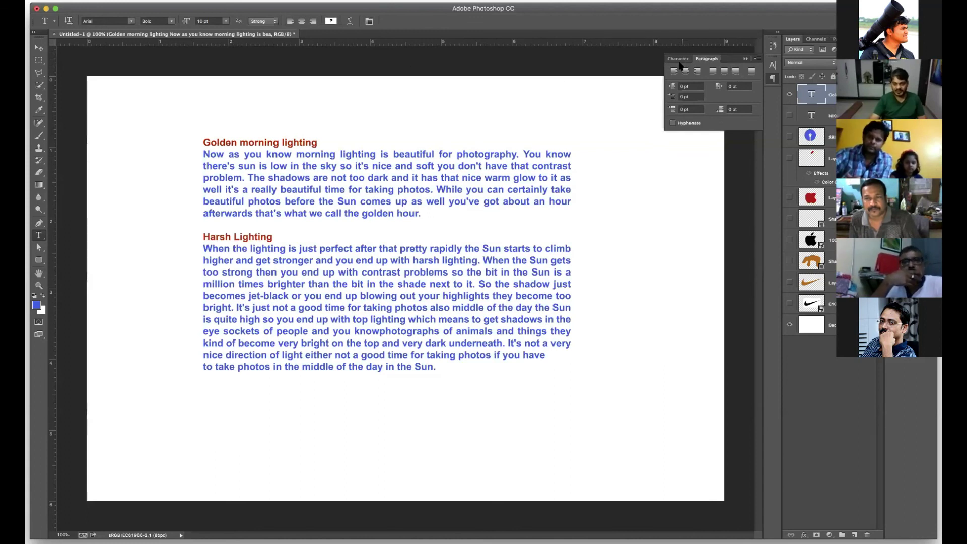
Try a left margin indent of 20 pt on the whole text layer, and reset it to 0 pt.
click(691, 86)
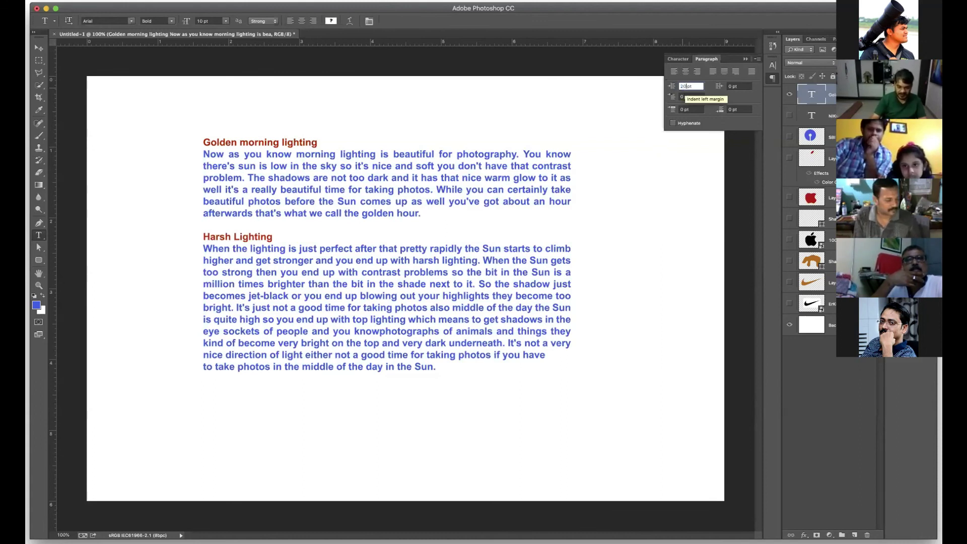
key(Return)
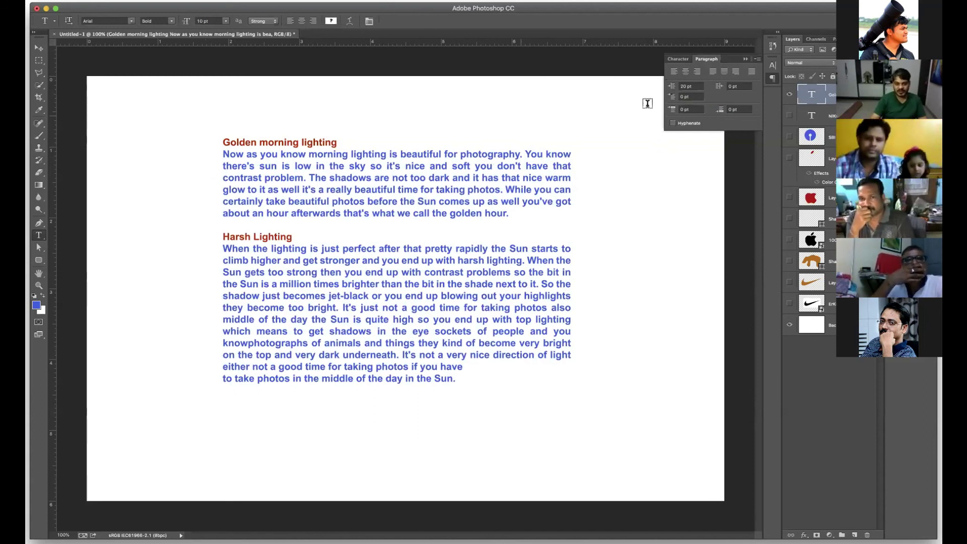
click(688, 86)
text(0)
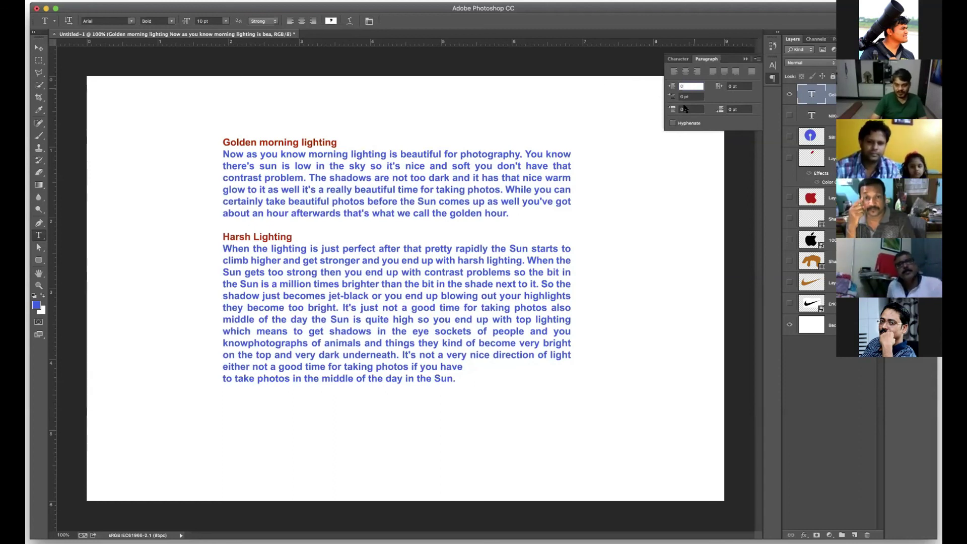
key(Tab)
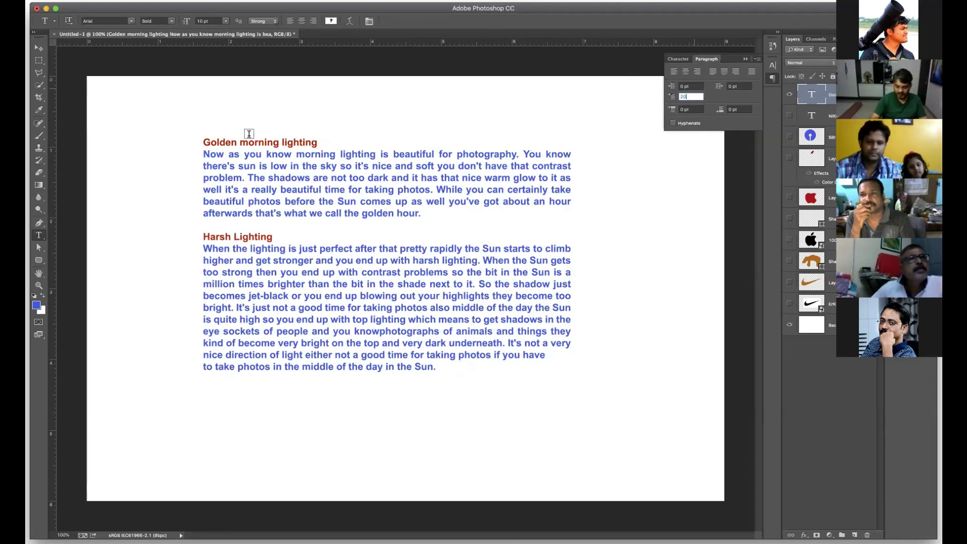
Set the first-line indent of the whole text layer to 20 pt.
text(20)
key(Return)
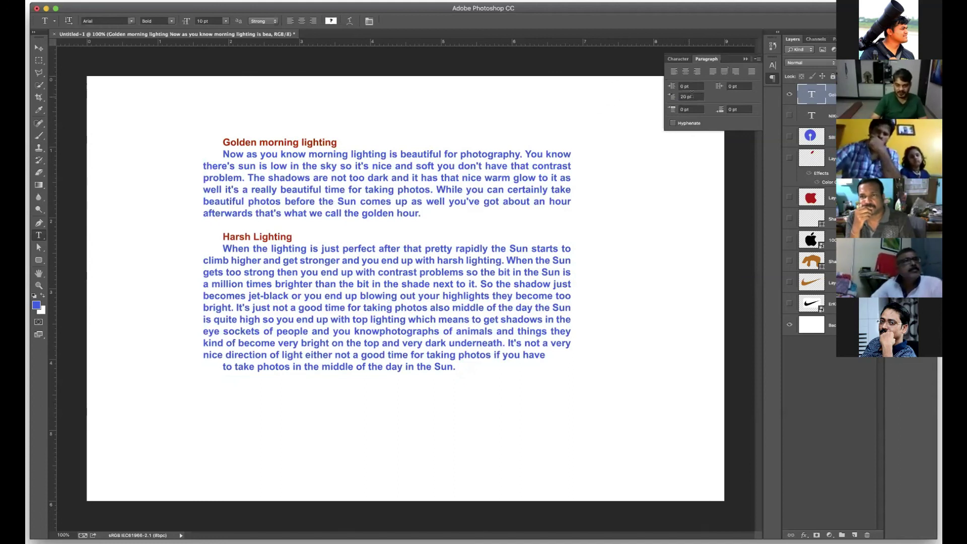
Remove the blank line above the "Harsh Lighting" heading.
click(690, 109)
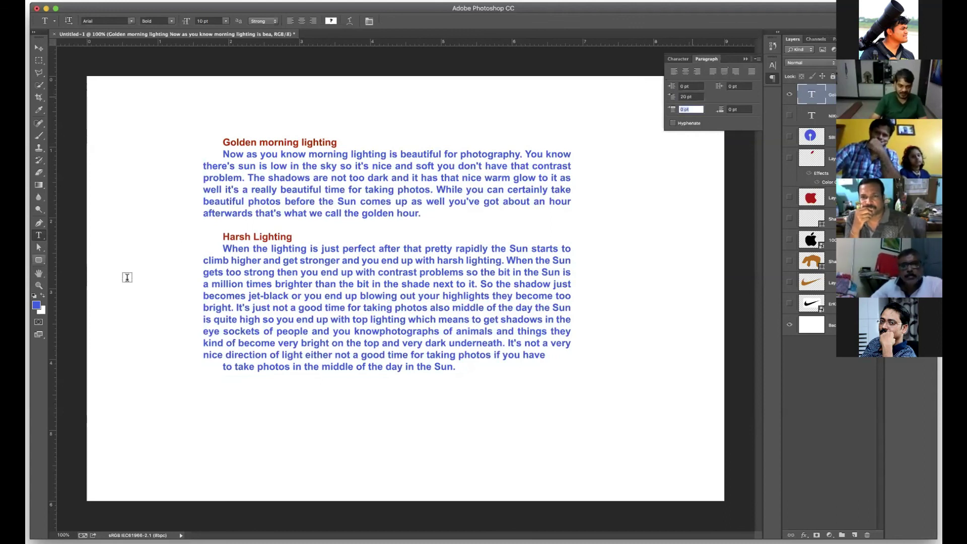
click(224, 235)
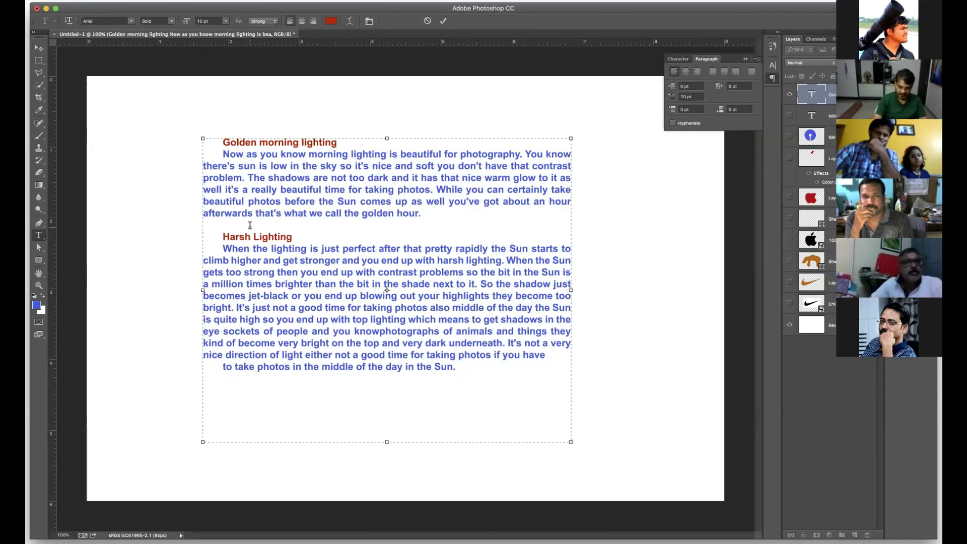
key(BackSpace)
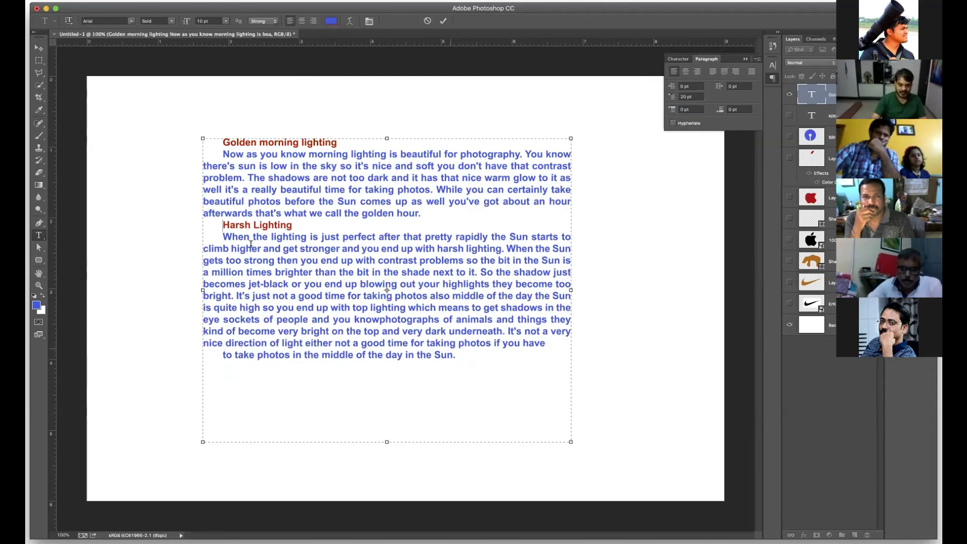
Try a space before paragraph of 30 pt on all the text, and reduce it to 10 pt.
drag(222, 153, 457, 355)
key(super+a)
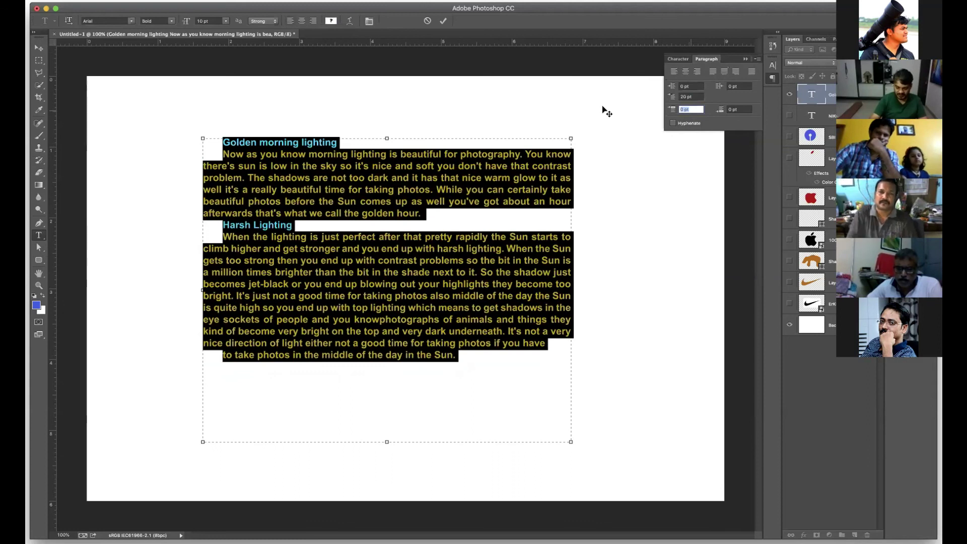
text(30)
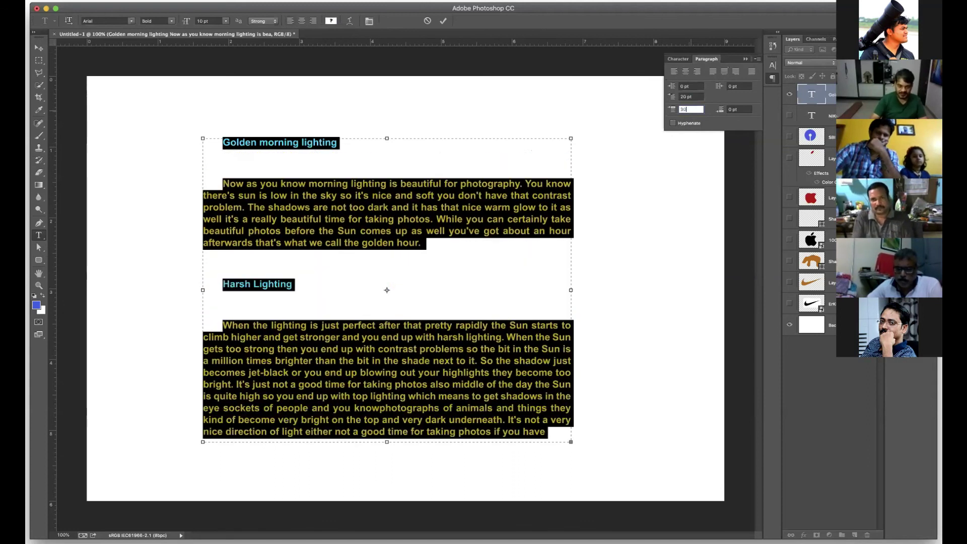
key(BackSpace)
key(BackSpace)
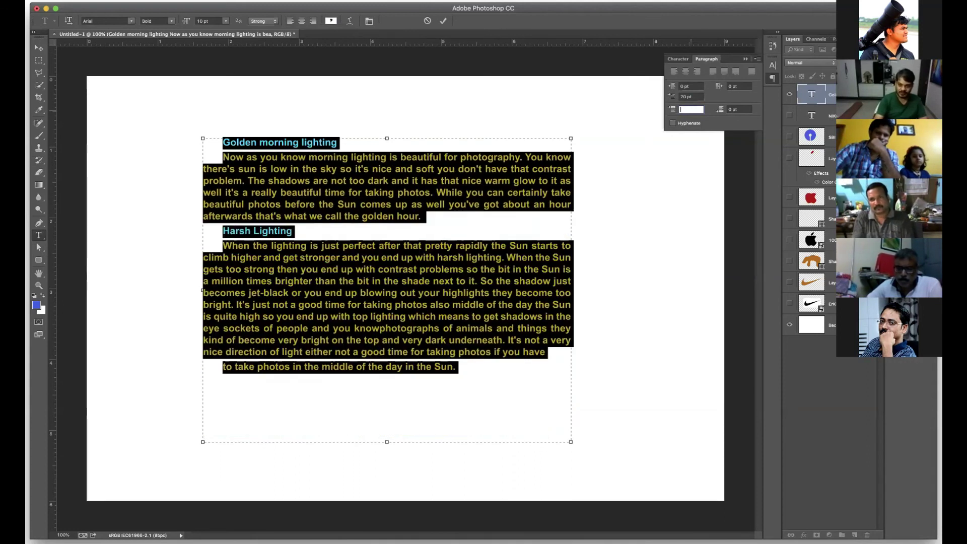
text(10)
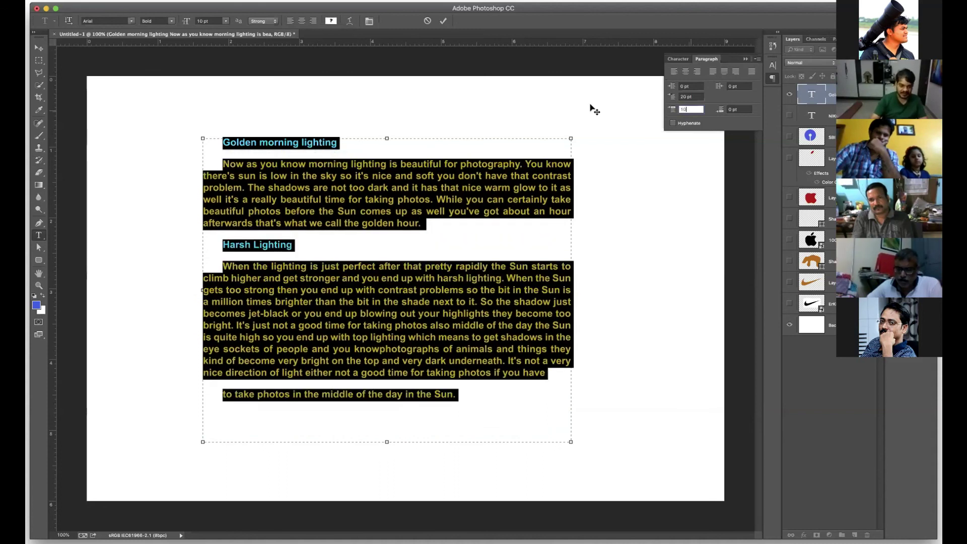
Set the space before paragraph of the "Harsh Lighting" heading to 5 pt.
click(317, 245)
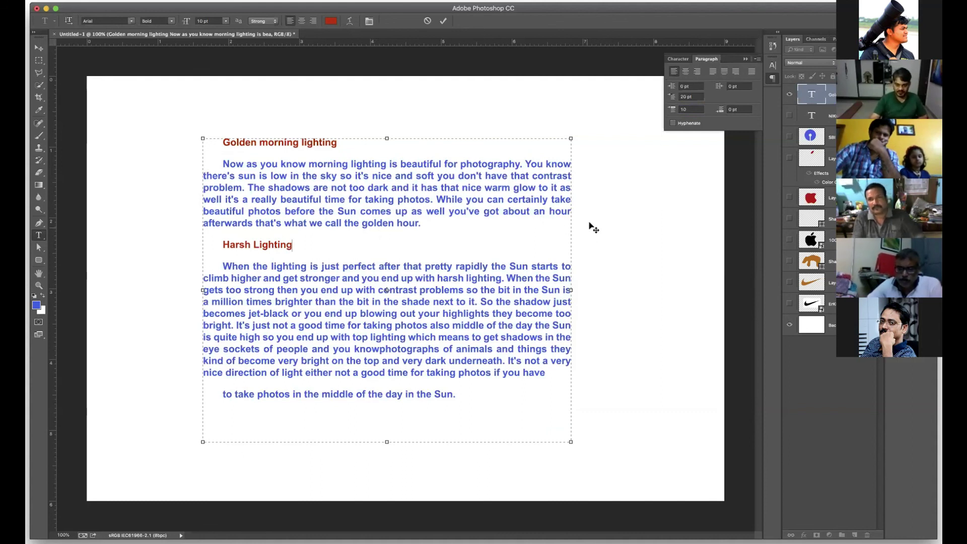
click(691, 110)
text(5)
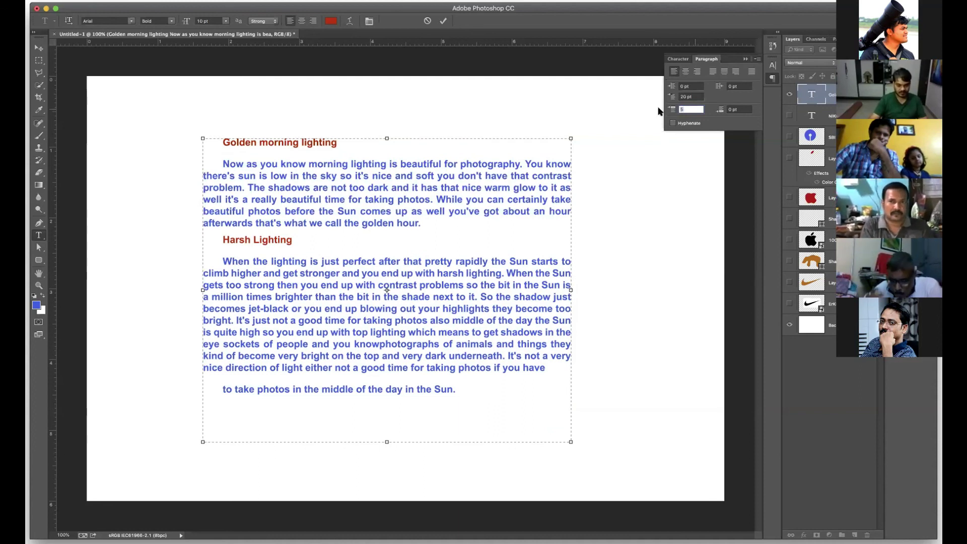
key(Return)
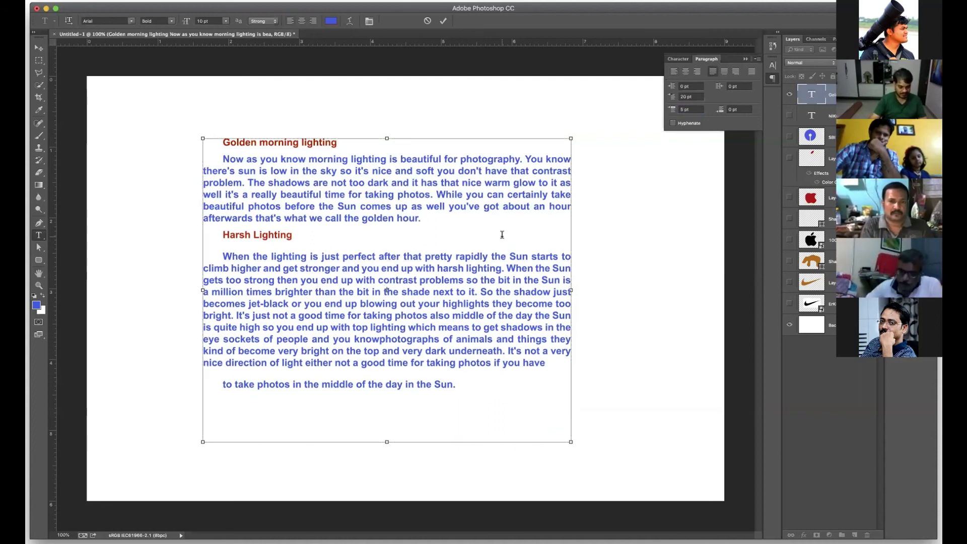
Apply a space before paragraph of 5 pt to all the text in the box.
key(super+a)
click(690, 110)
text(5)
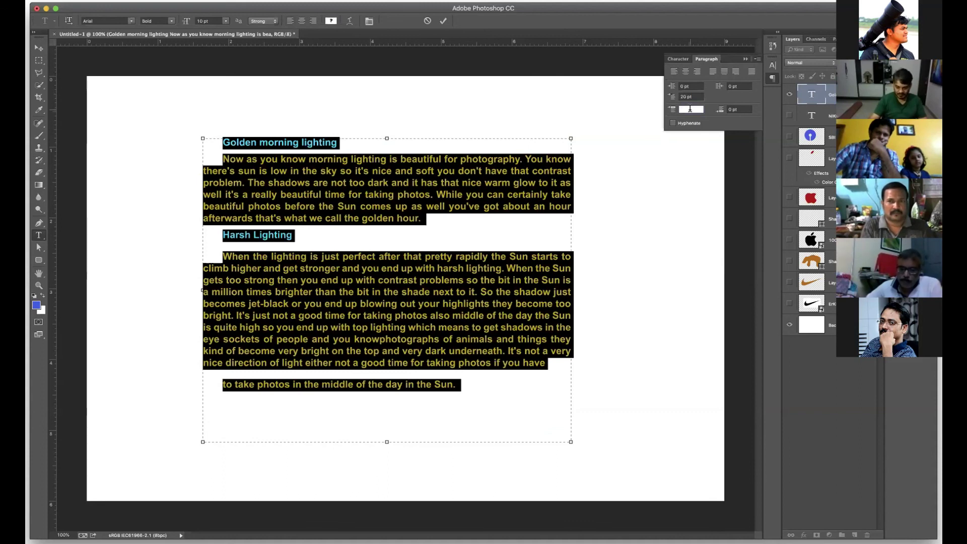
key(Return)
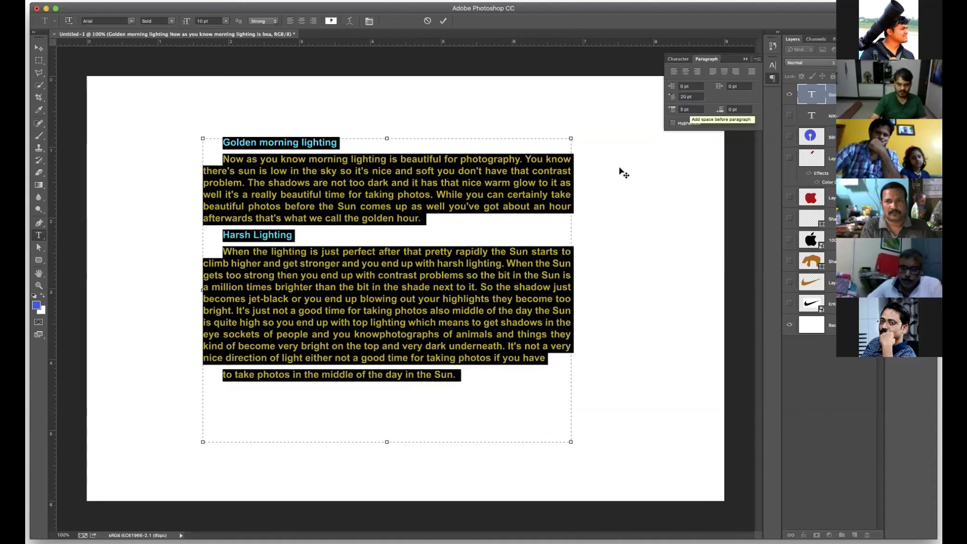
Reset the space before paragraph and the first-line indent of all the text to 0 pt.
click(690, 109)
text(0)
key(Return)
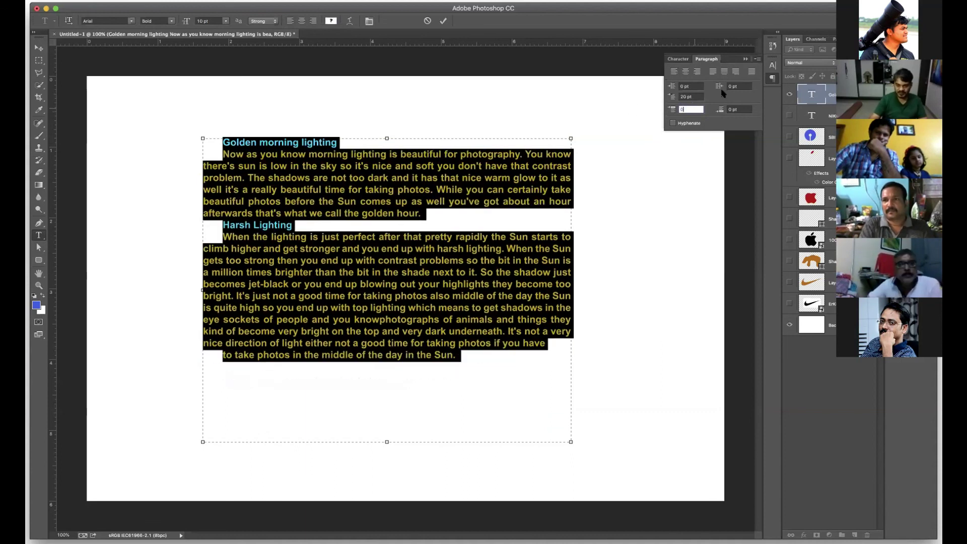
key(shift+Tab)
text(0)
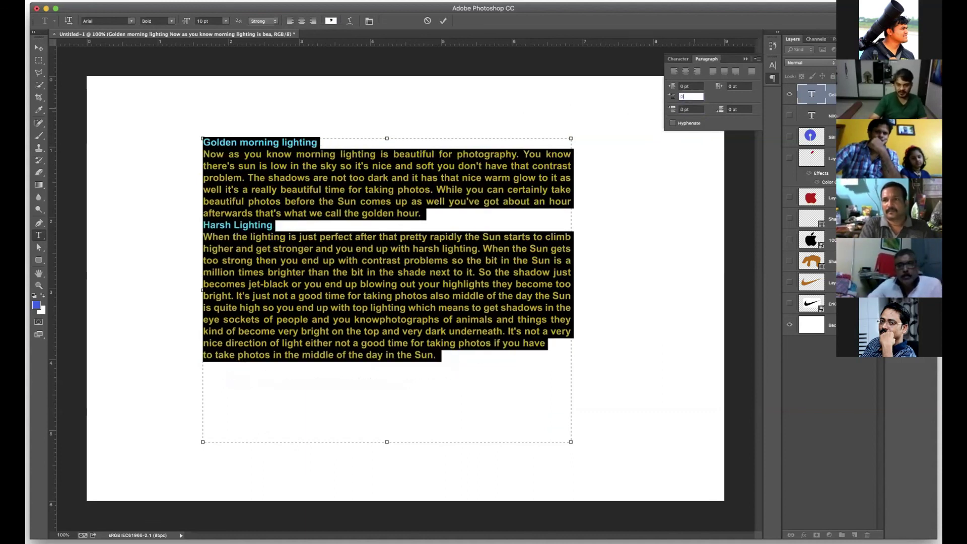
Apply Faux Bold to the phrase "The shadows are not too dark" in the first paragraph.
click(683, 60)
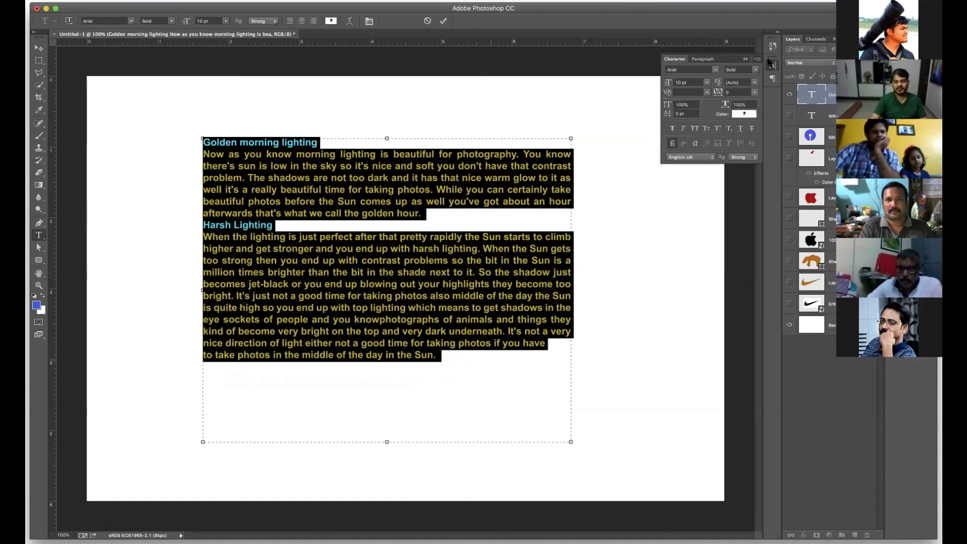
click(703, 59)
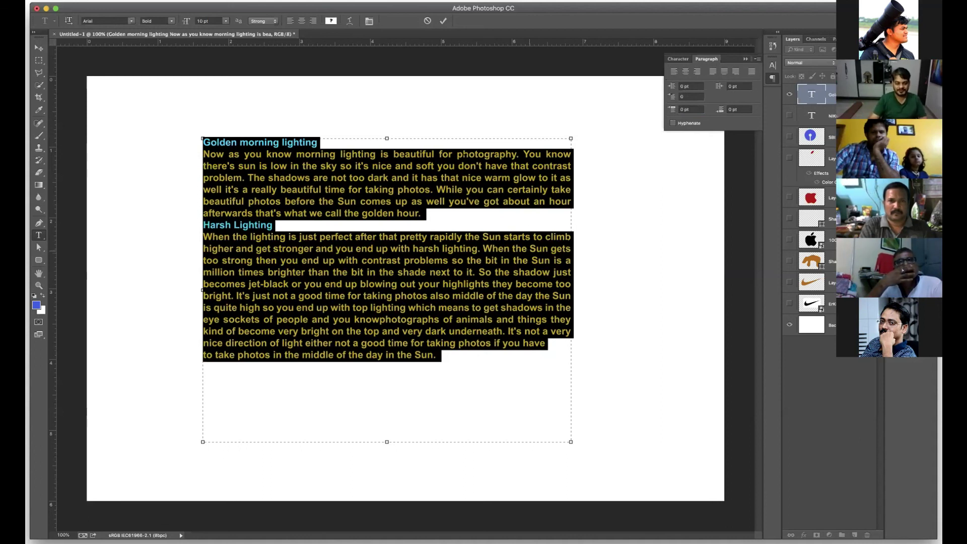
click(683, 60)
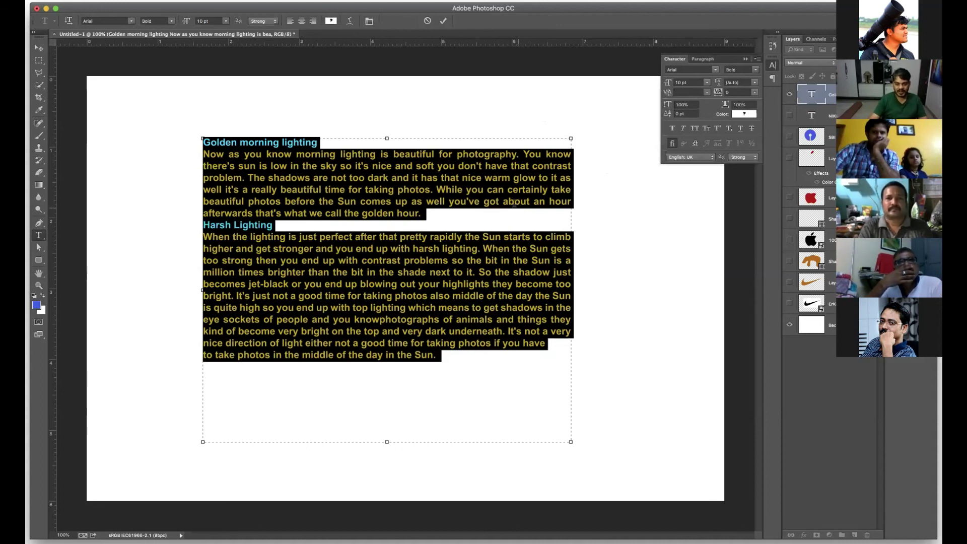
click(351, 227)
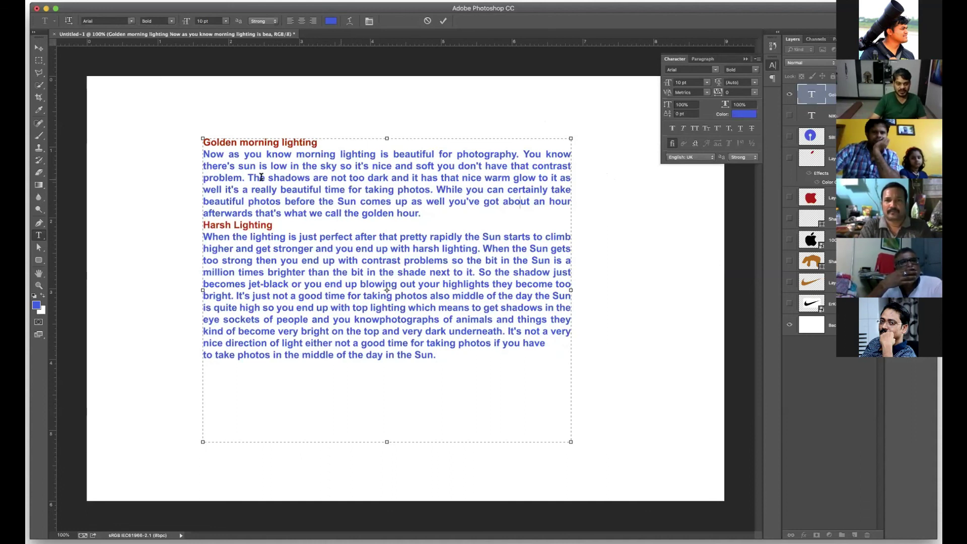
drag(251, 177, 390, 176)
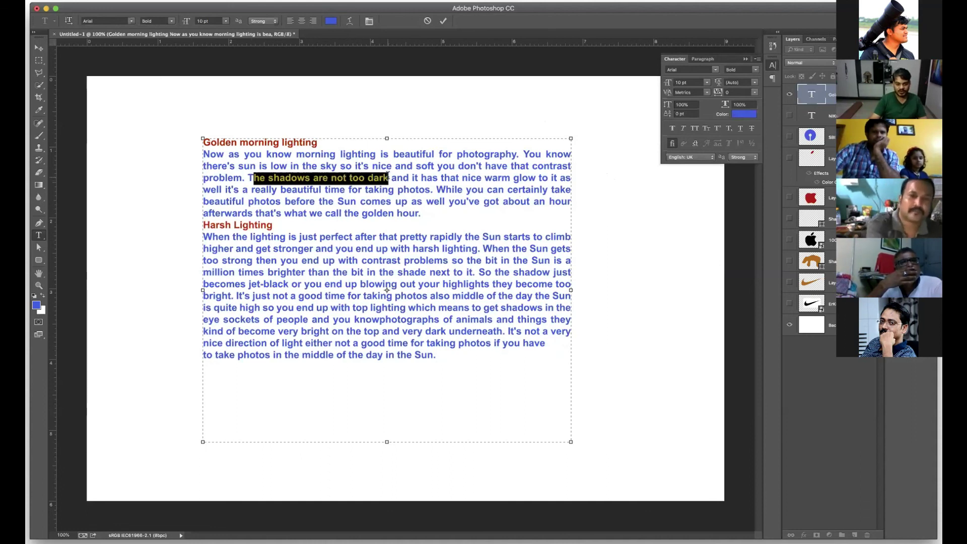
click(673, 129)
click(470, 189)
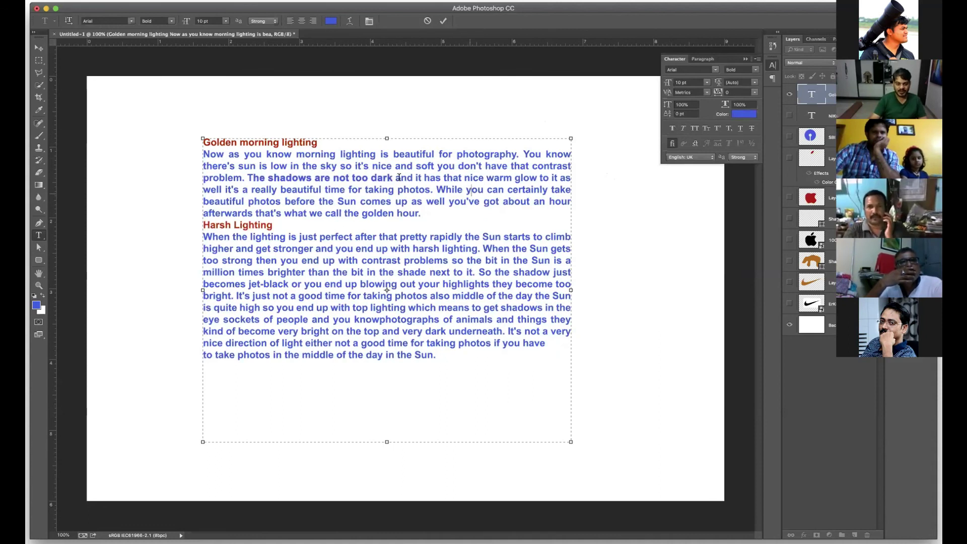
Change the text color of "The shadows are not too dark" to dark blue #07207d.
drag(393, 177, 246, 177)
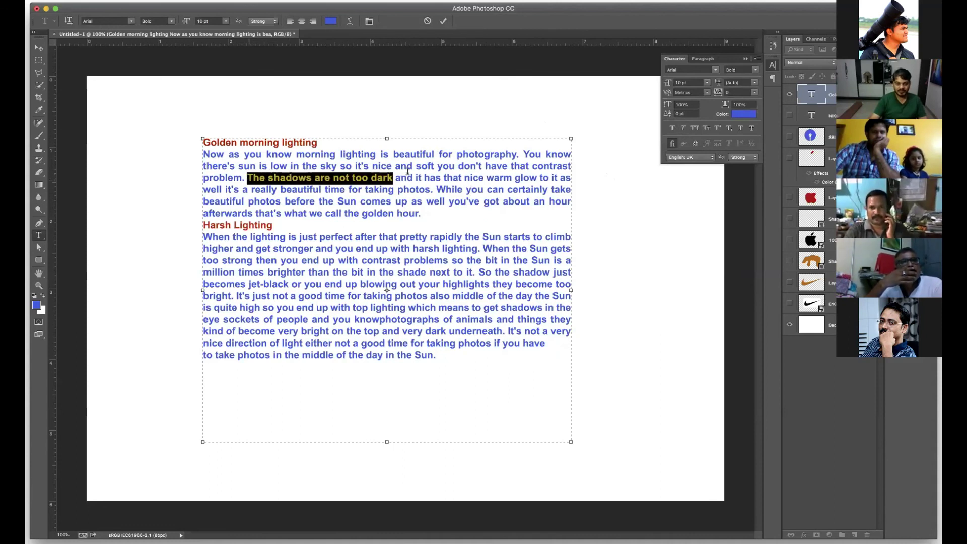
click(744, 114)
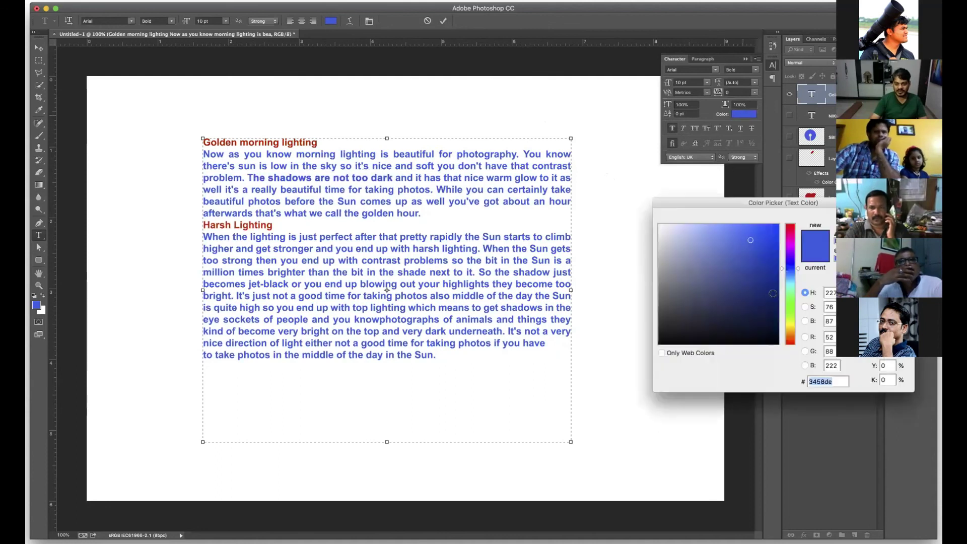
click(771, 286)
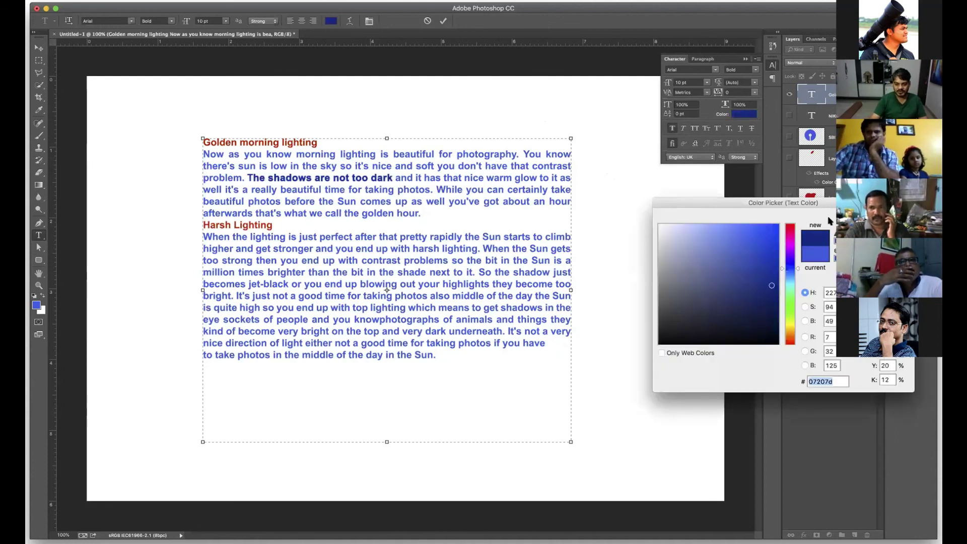
click(856, 222)
click(400, 218)
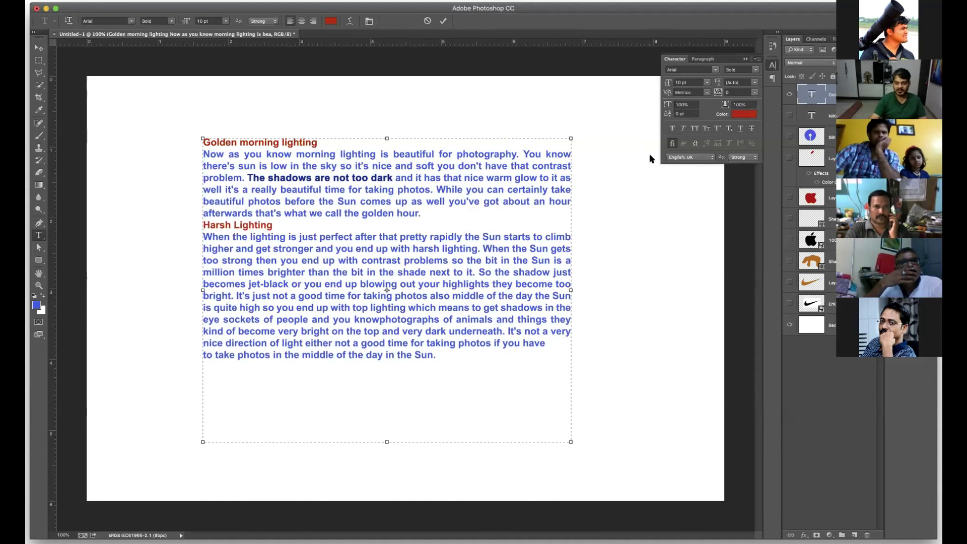
Try Faux Italic and Faux Bold on the "Harsh Lighting" heading.
click(672, 128)
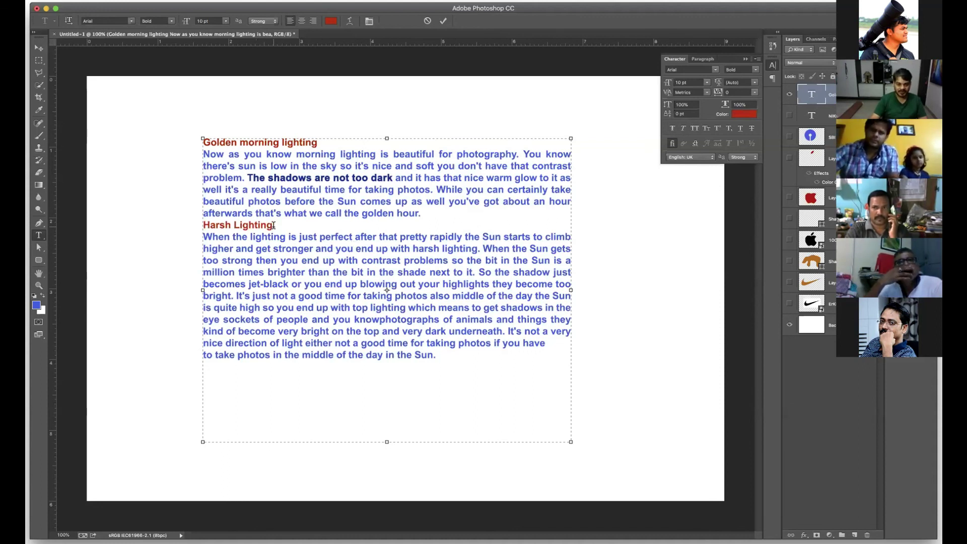
triple_click(208, 225)
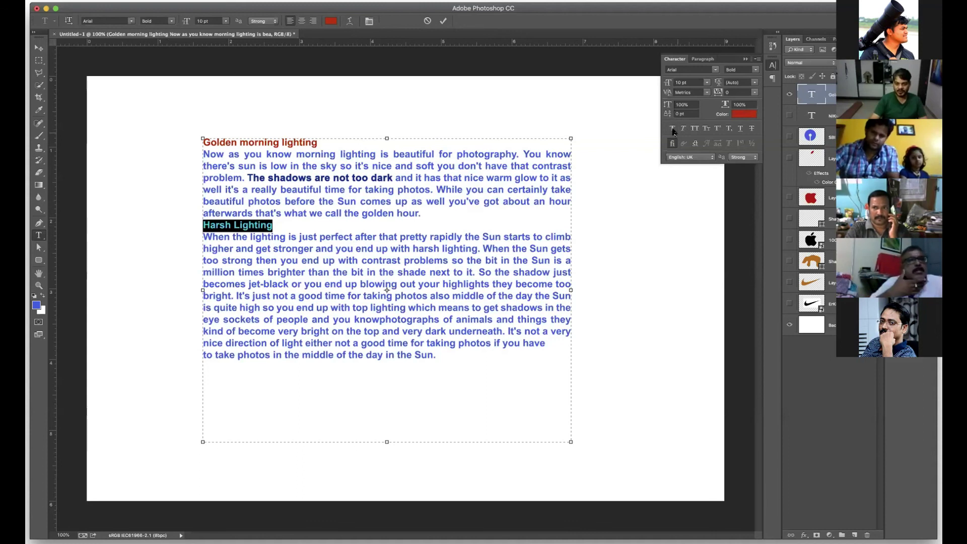
click(683, 128)
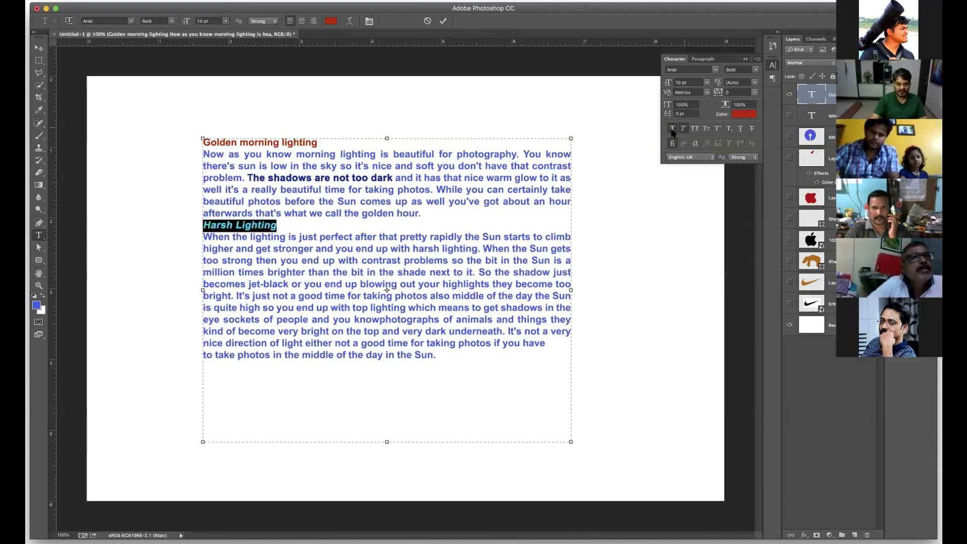
click(671, 128)
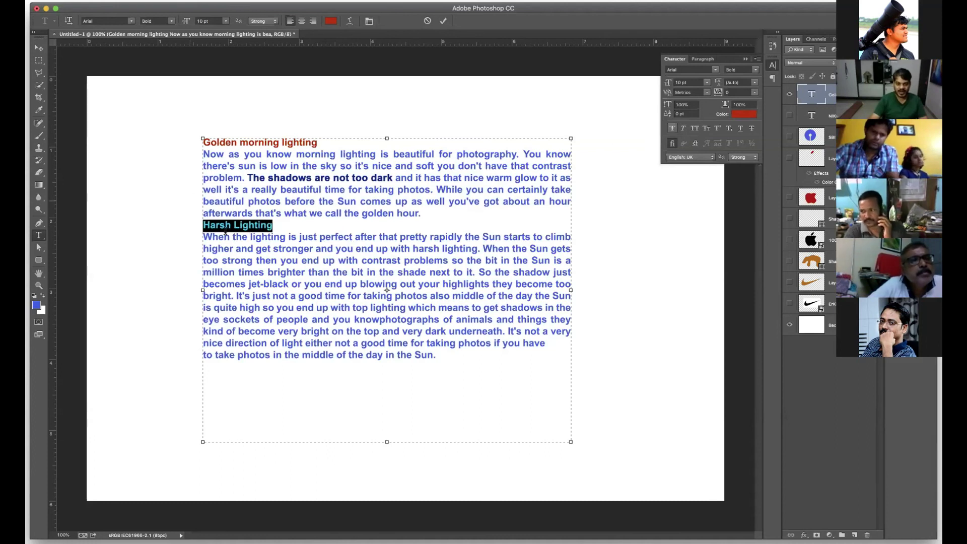
Try All Caps and Small Caps on the "Harsh Lighting" heading, and restore its normal capitalization.
click(695, 129)
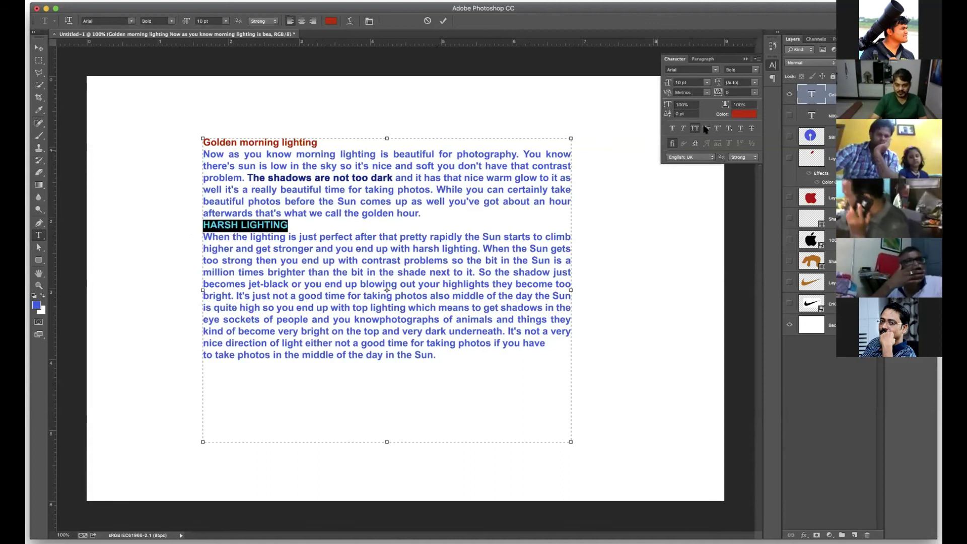
click(707, 129)
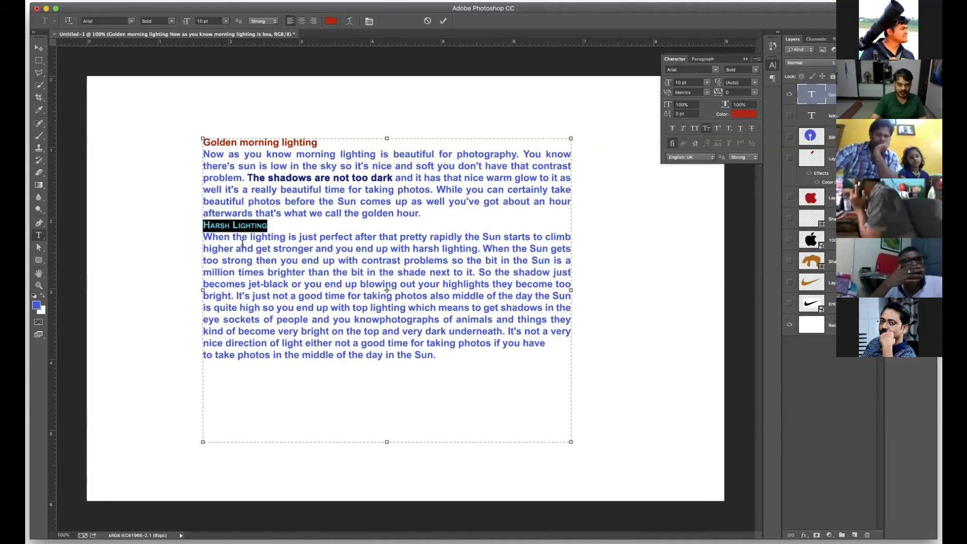
click(202, 225)
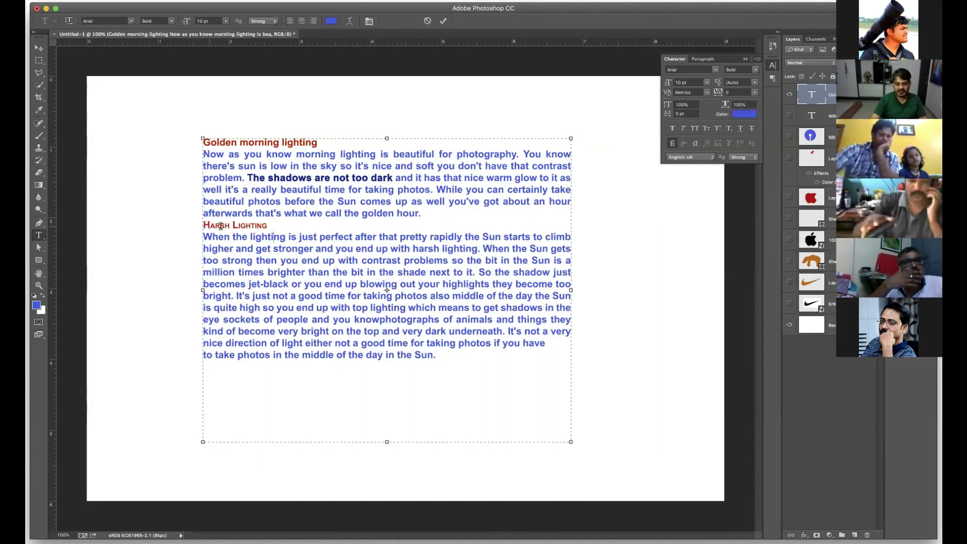
click(272, 228)
drag(267, 225, 188, 224)
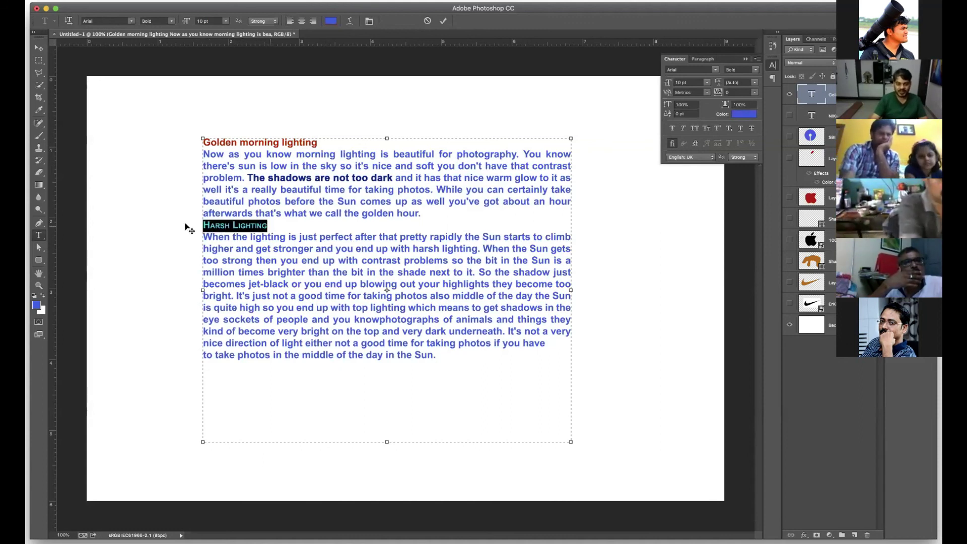
click(695, 128)
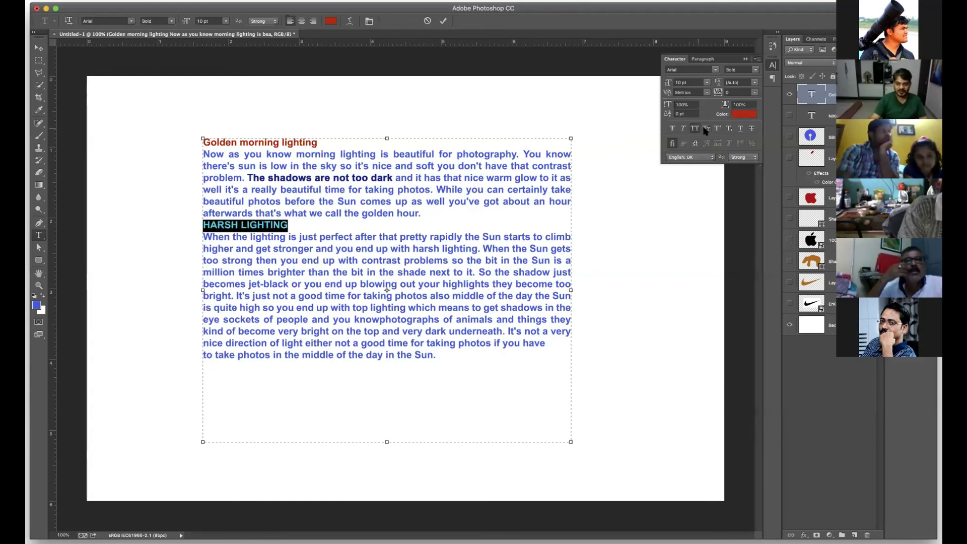
click(706, 129)
click(695, 129)
click(706, 129)
click(706, 129)
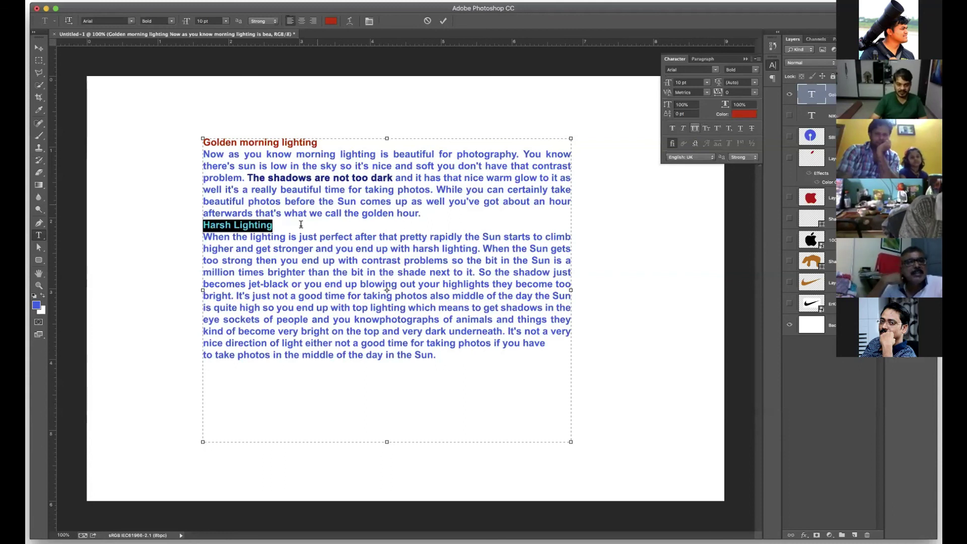
click(302, 224)
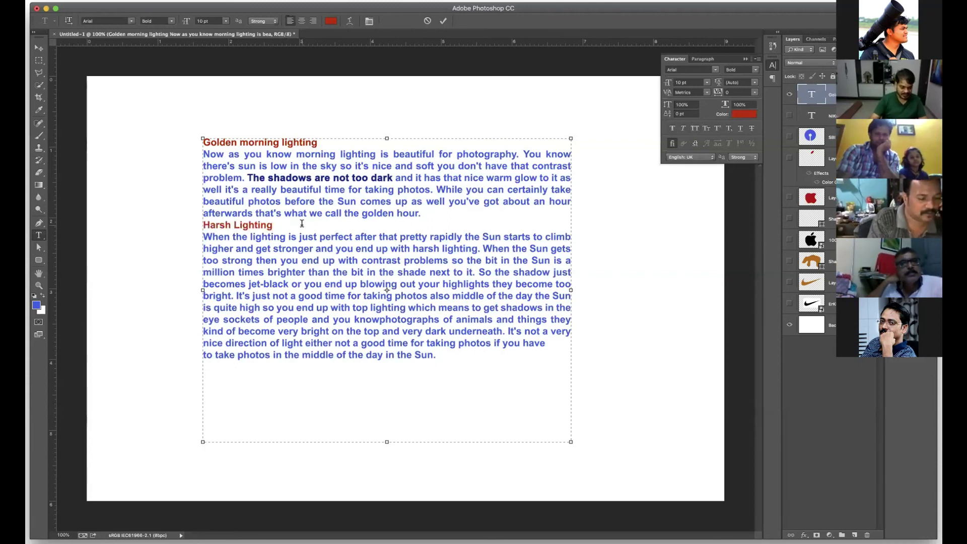
Add "6TH" after the "Harsh Lighting" heading and set its "TH" as Superscript.
text(6TH)
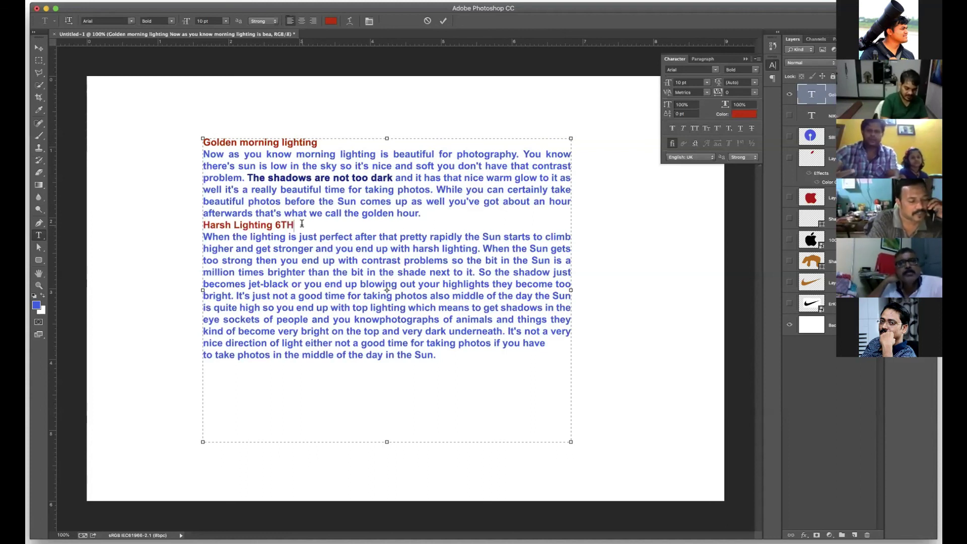
drag(295, 225, 281, 225)
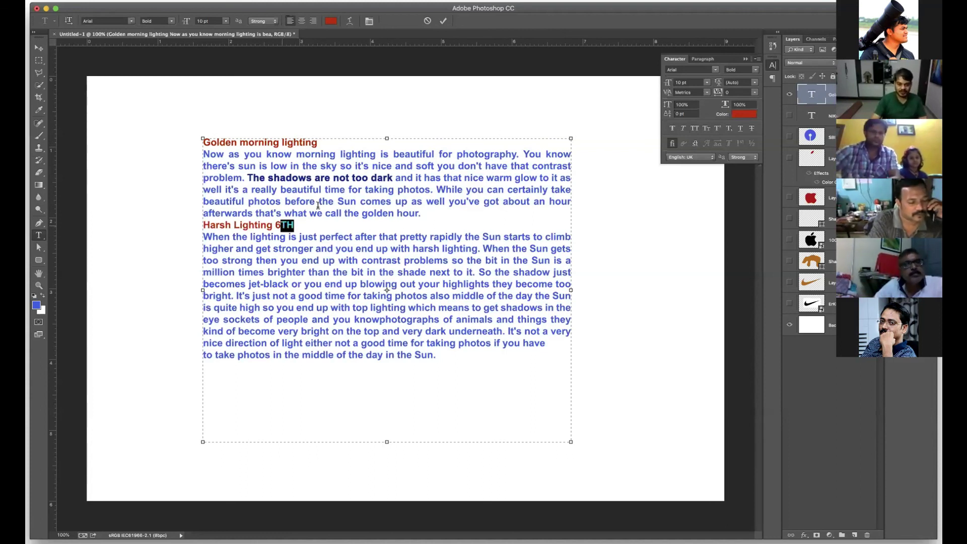
click(717, 128)
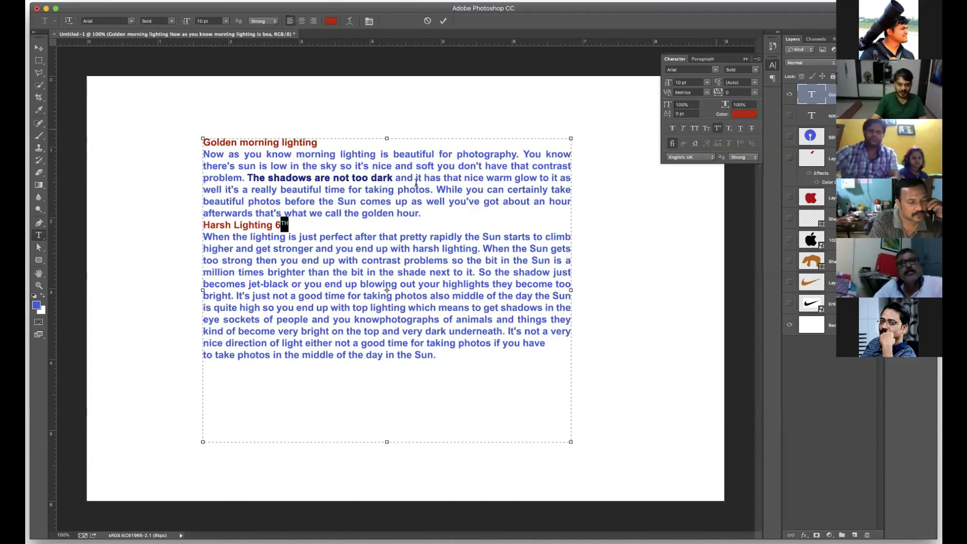
click(335, 228)
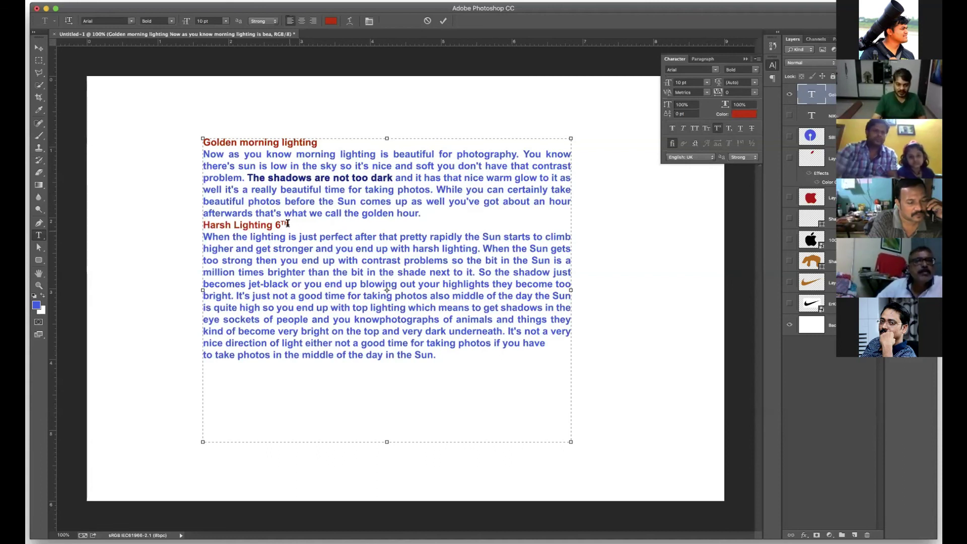
Try Subscript on the "TH" in the "Harsh Lighting 6TH" heading, and restore Superscript.
drag(281, 224, 289, 224)
click(740, 129)
key(super+alt+shift+equal)
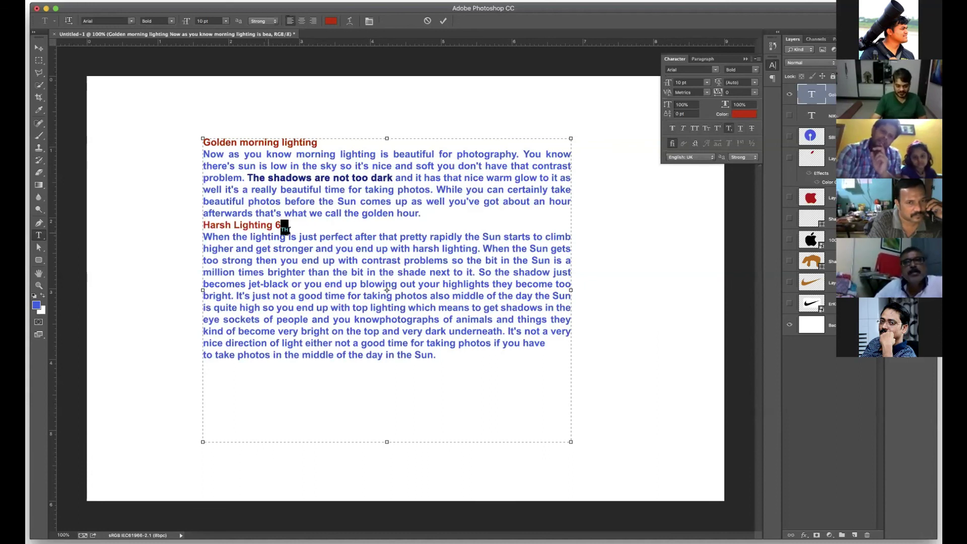
click(717, 128)
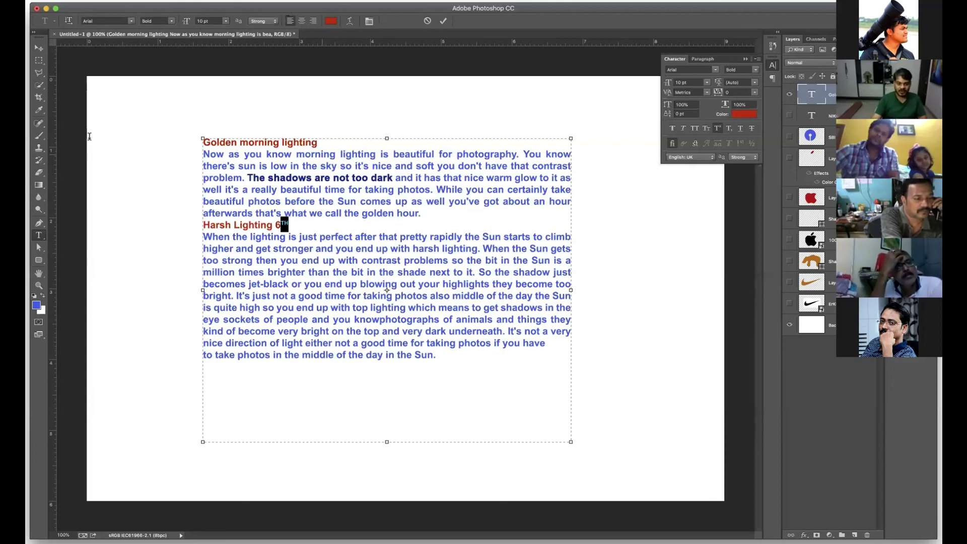
Underline the "Golden morning lighting" heading and strike through "well it's a really beautiful time for taking photos" in the first paragraph.
drag(317, 142, 203, 142)
click(741, 129)
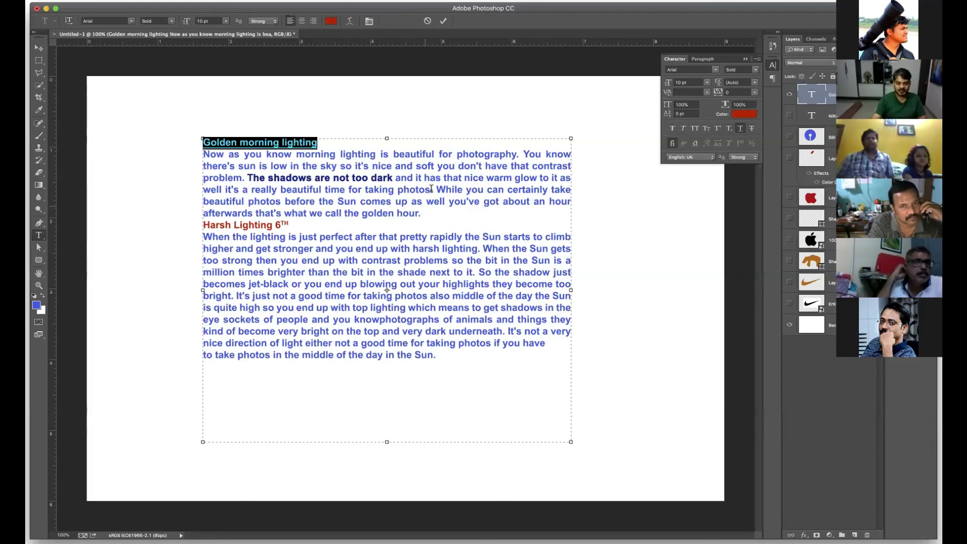
drag(195, 189, 431, 190)
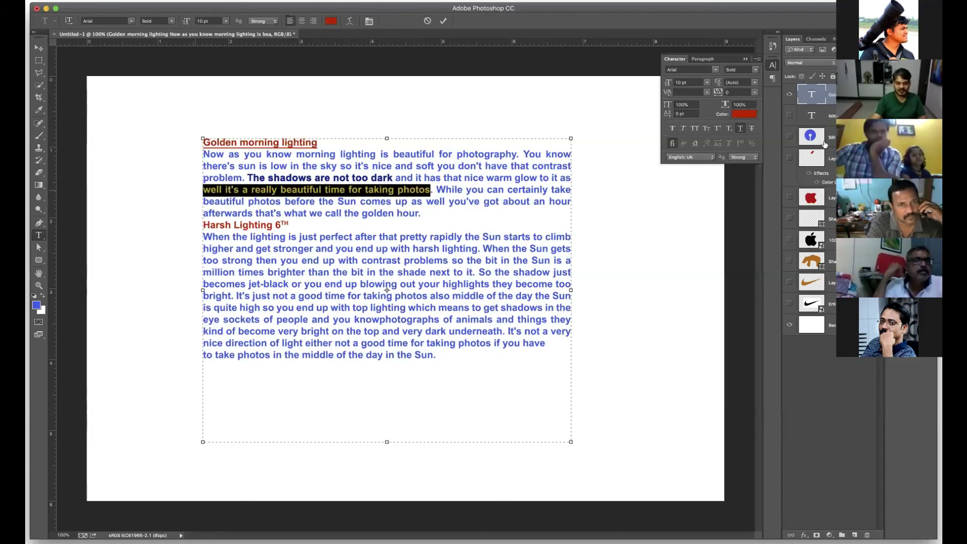
click(752, 129)
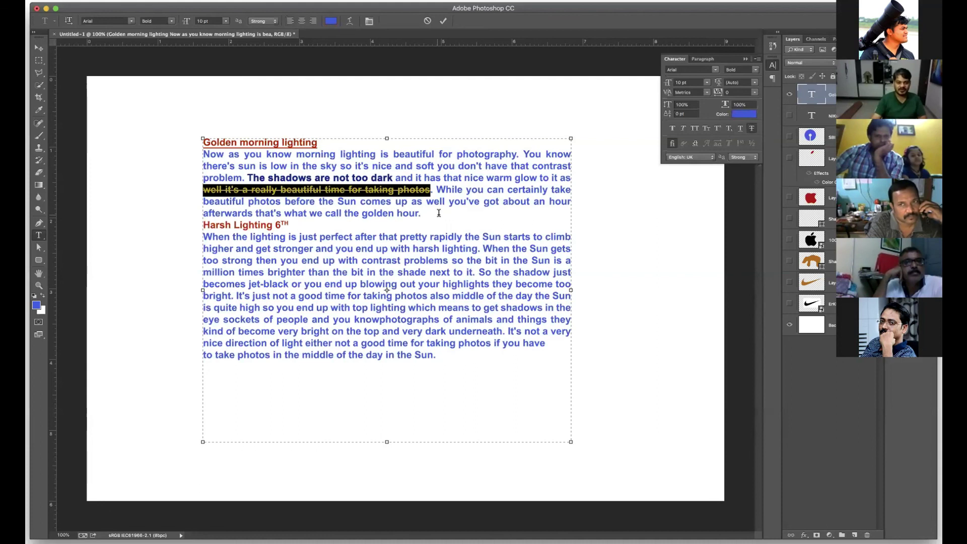
click(439, 213)
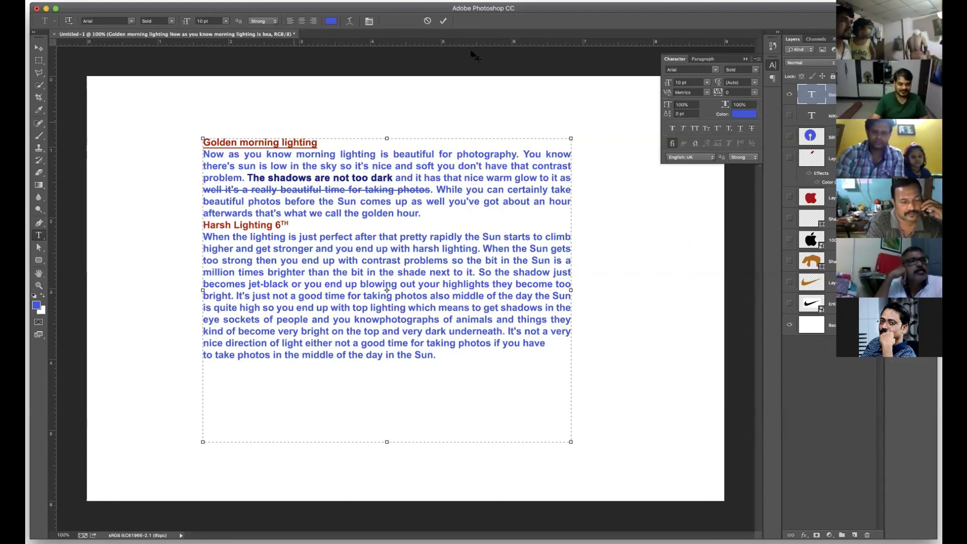
click(444, 20)
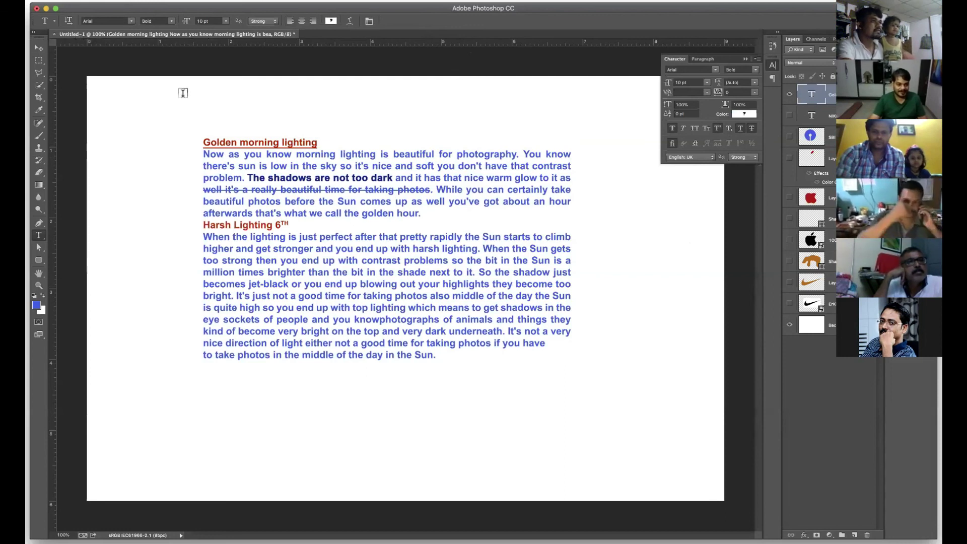
Hide the paragraph text layer and place nbc-logo.png from the Photoshop_tut folder at its default size on the canvas.
click(790, 94)
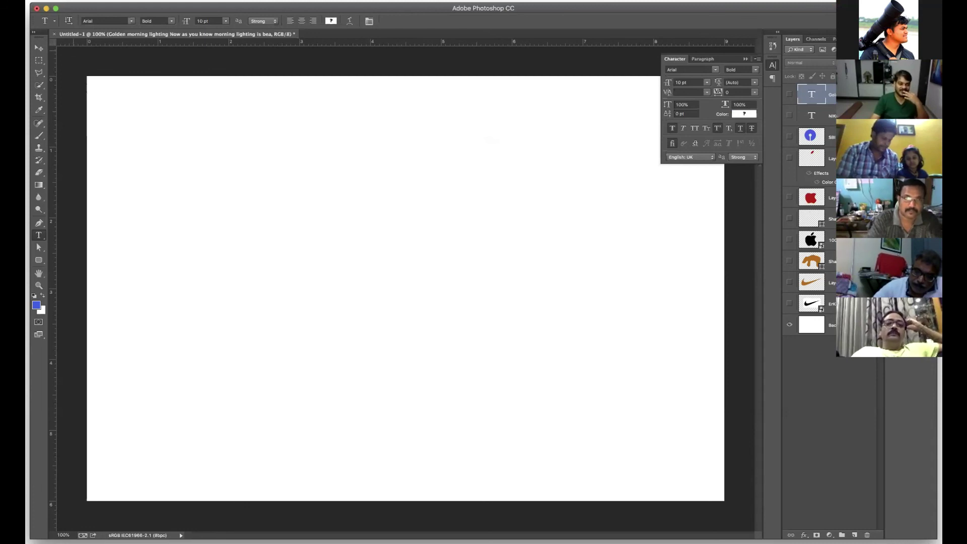
click(38, 0)
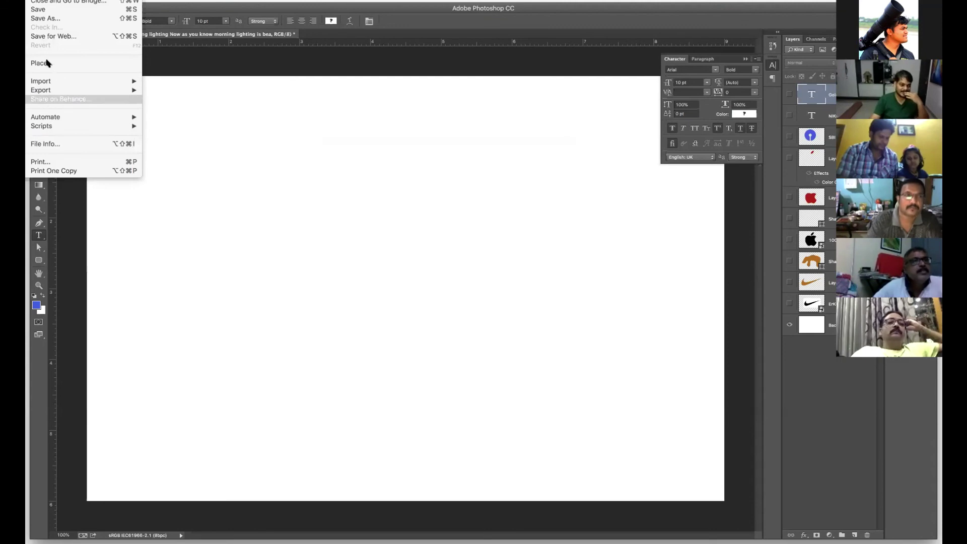
click(211, 90)
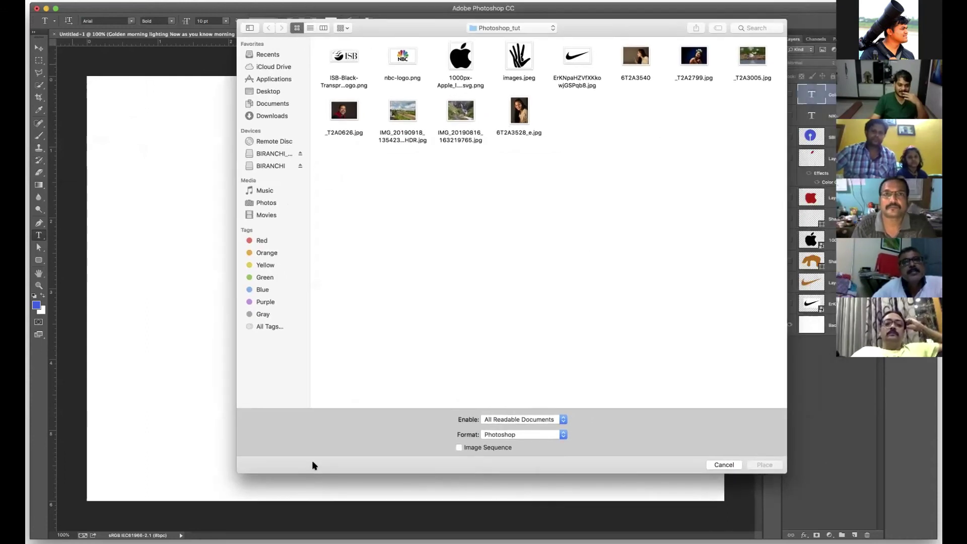
click(406, 55)
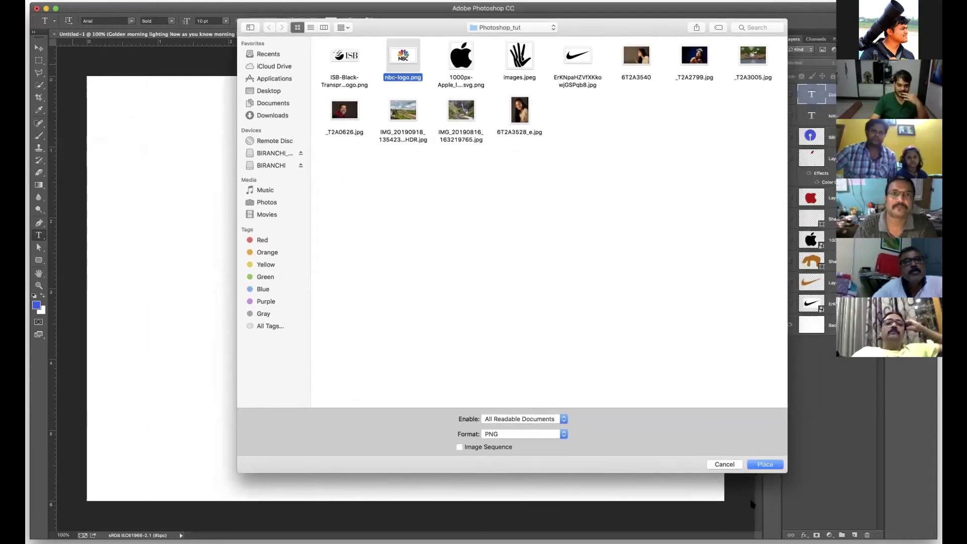
key(Return)
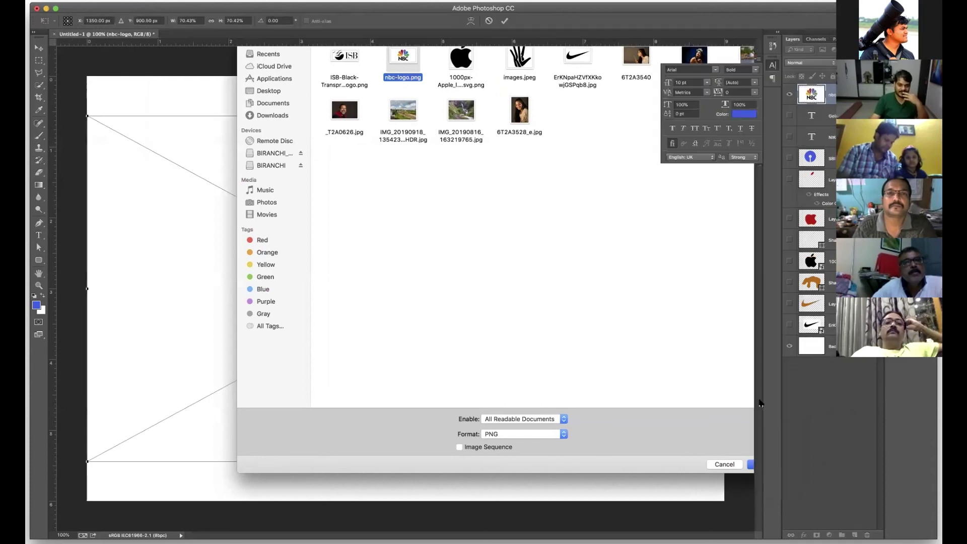
key(Return)
key(t)
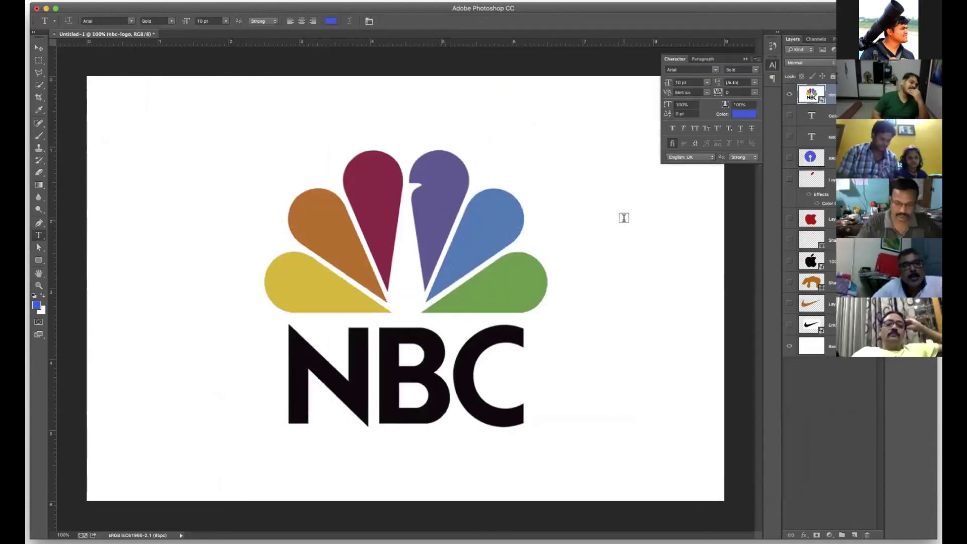